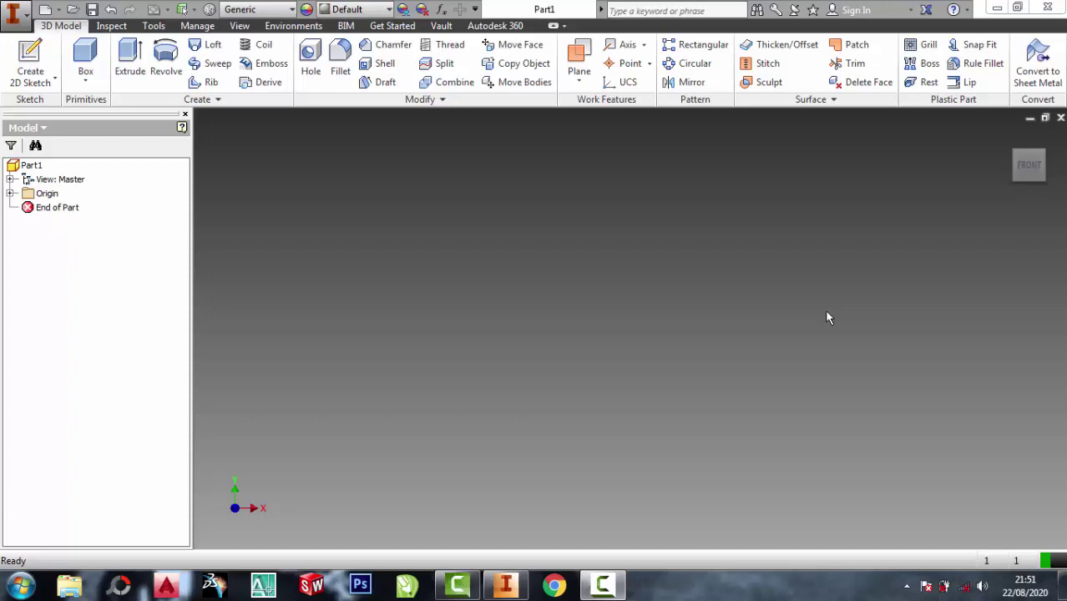
- Start a new 2D sketch on the XY front origin plane of Part1
click(34, 84)
click(38, 106)
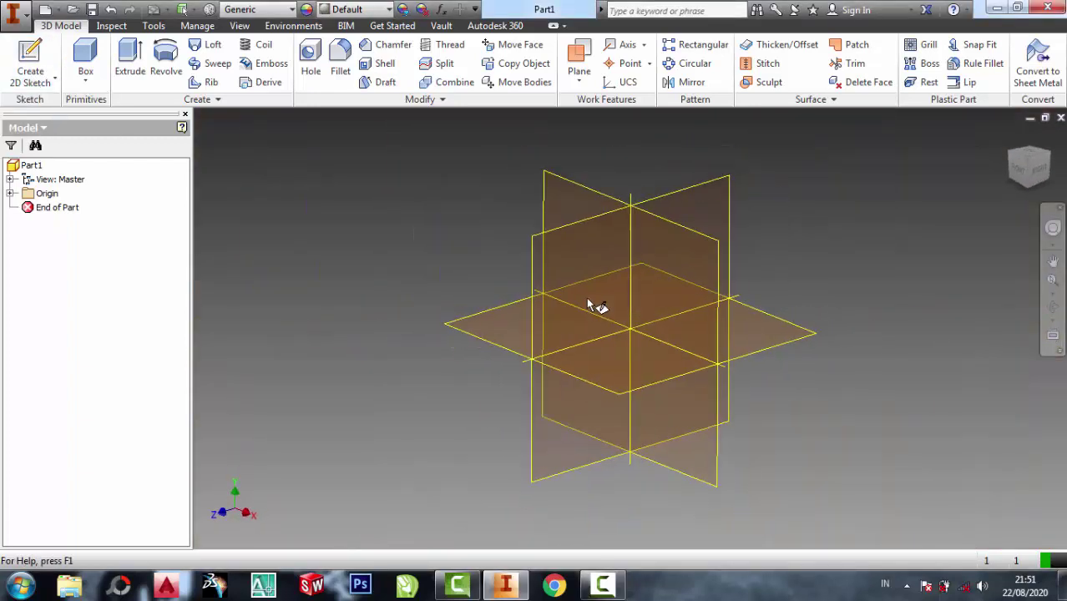
click(551, 182)
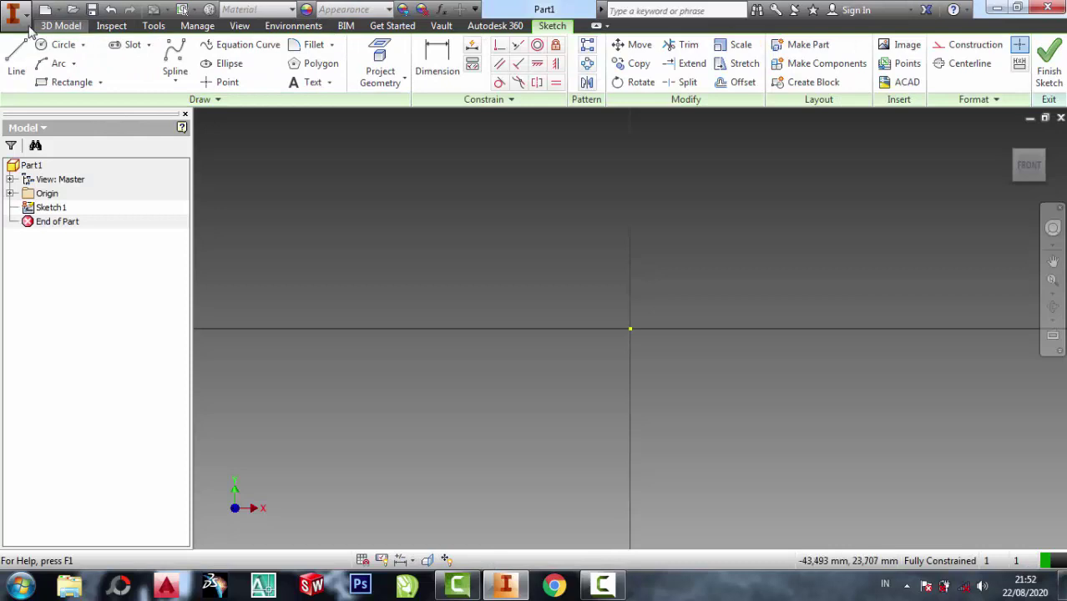
- Draw a vertical line up from the origin, then two slanted segments rising right
click(16, 57)
middle_drag(666, 152, 615, 325)
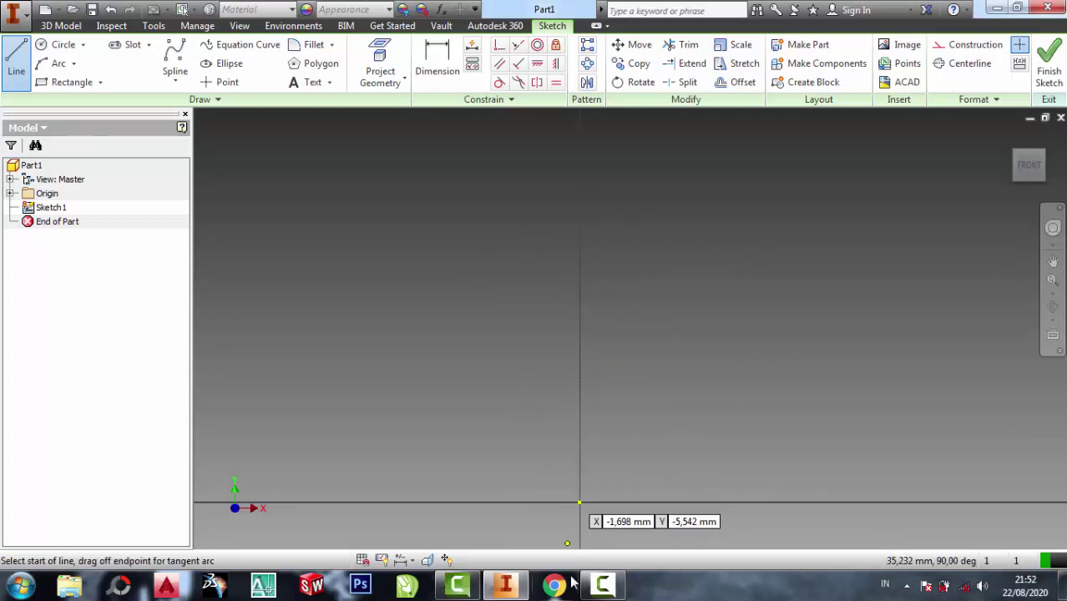
key(Escape)
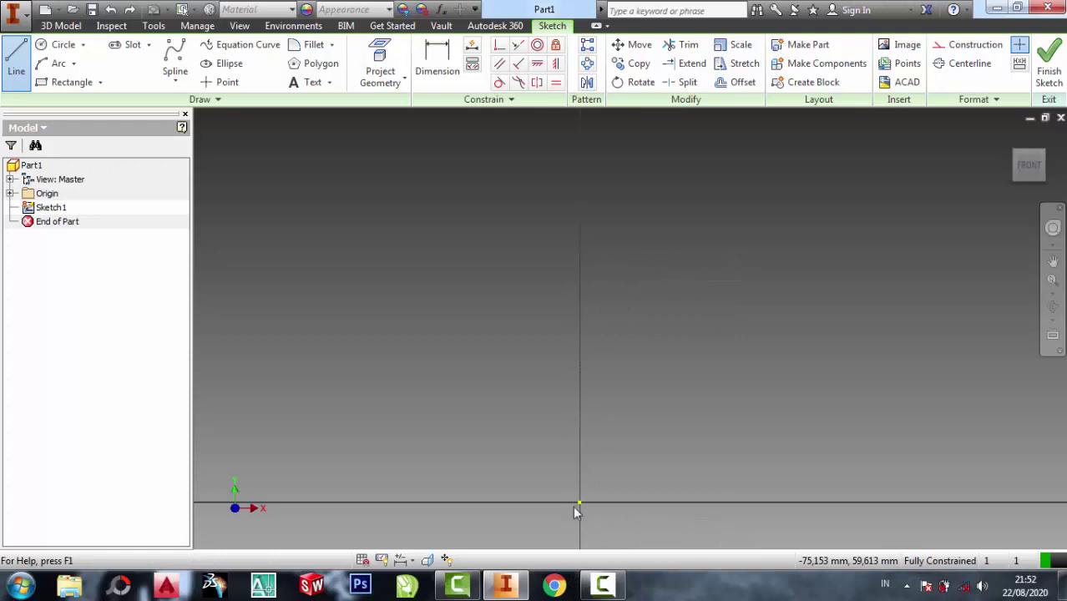
key(l)
click(580, 498)
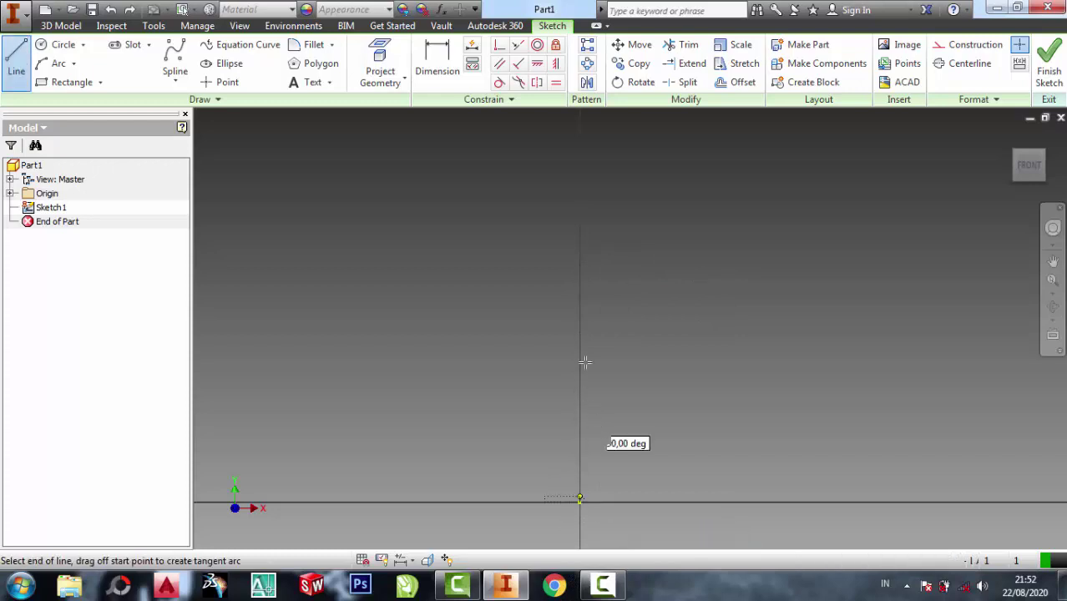
middle_drag(585, 232, 594, 231)
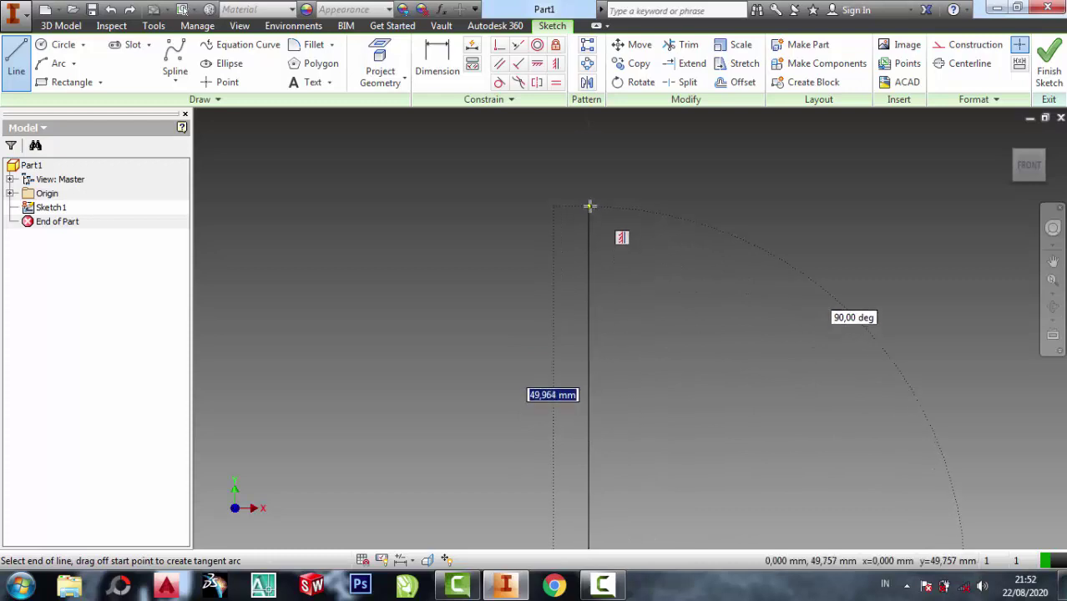
click(590, 206)
middle_drag(672, 218, 640, 241)
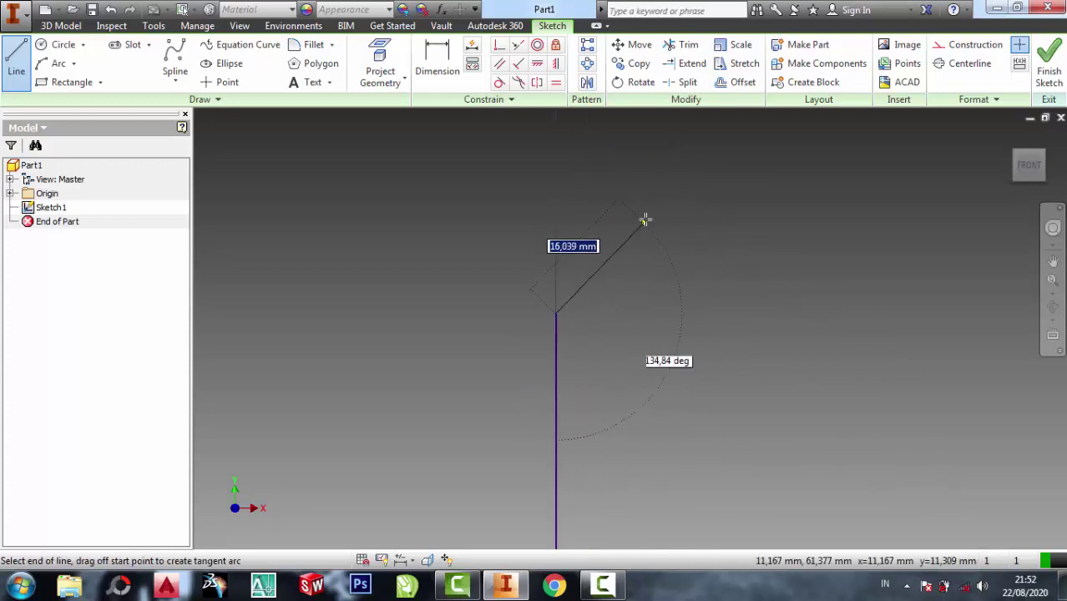
click(645, 218)
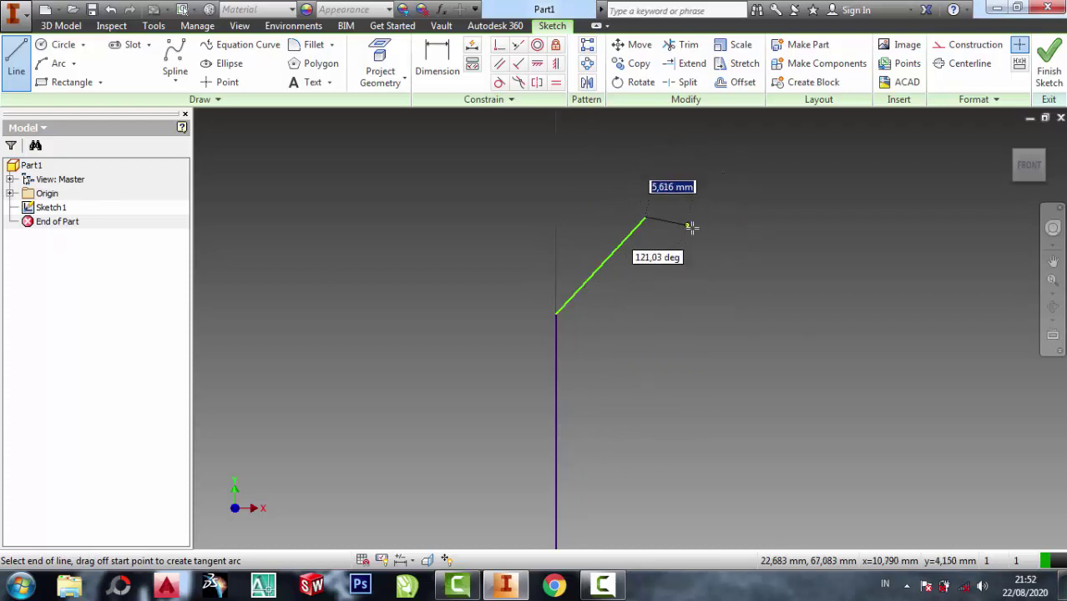
click(734, 170)
right_click(786, 171)
click(647, 169)
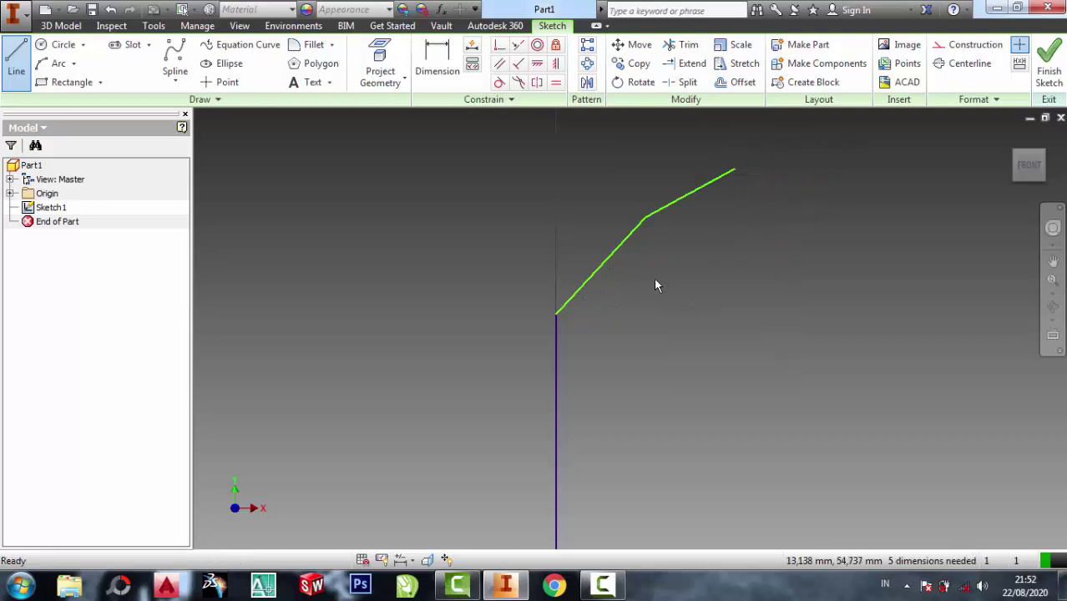
- Draw a horizontal line leftward from the top of the vertical line
scroll(653, 277, up, 5)
scroll(607, 261, down, 3)
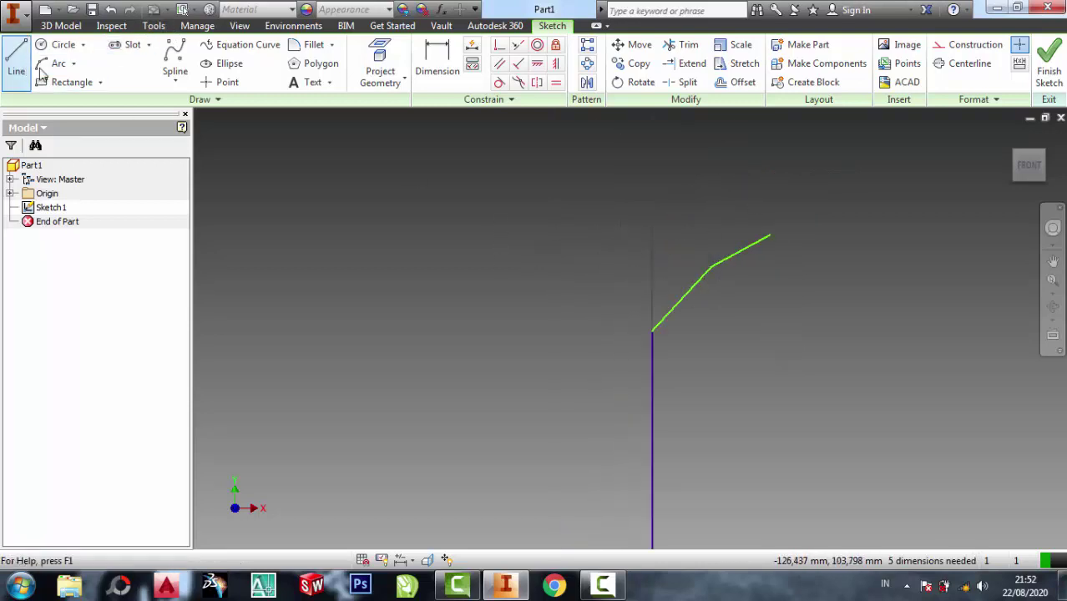
scroll(652, 322, up, 3)
click(16, 58)
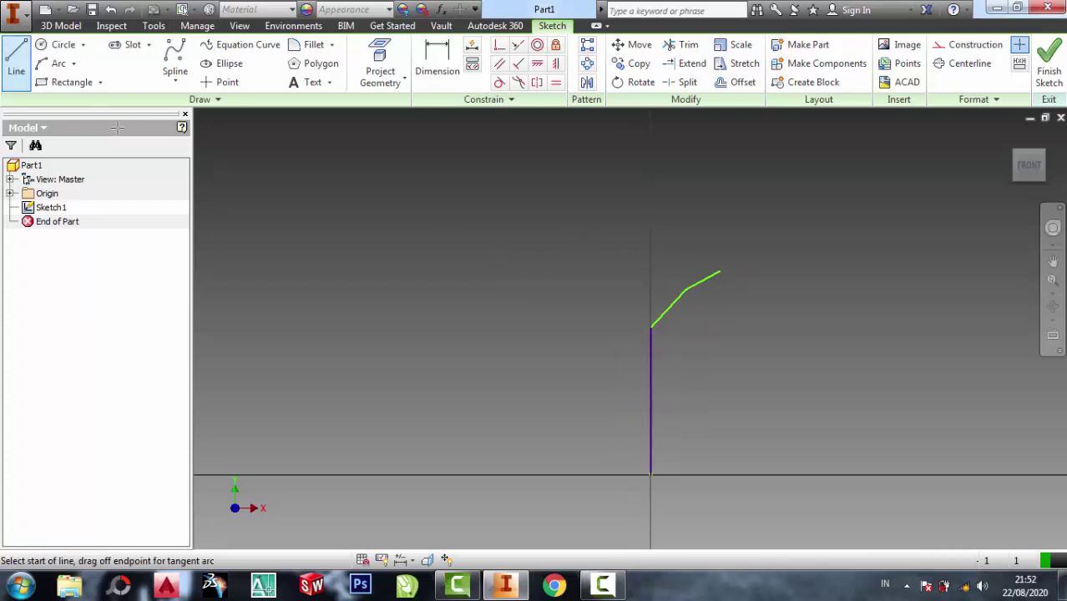
click(650, 327)
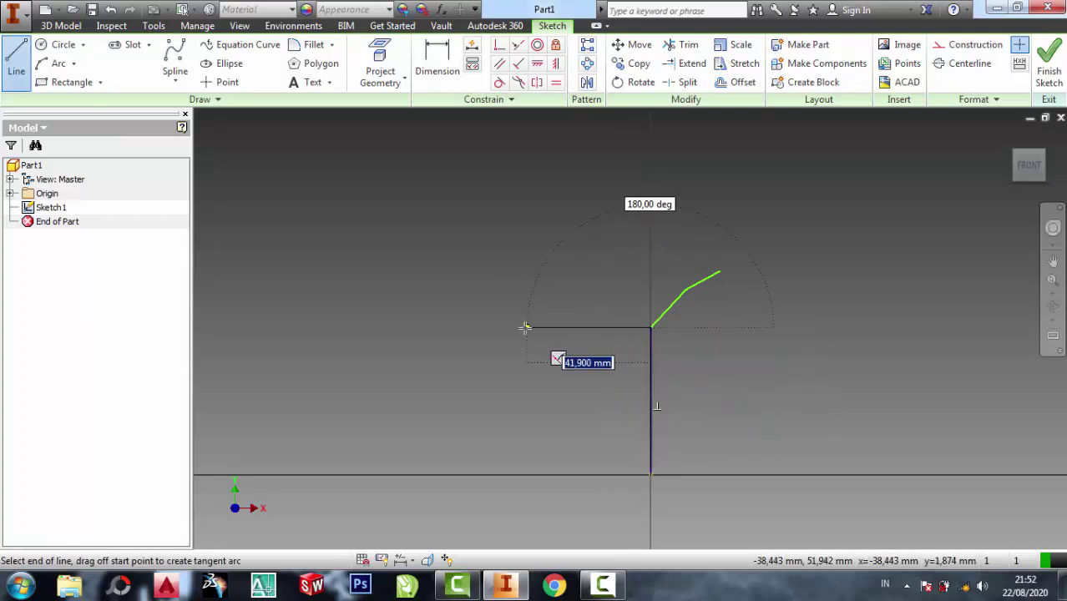
click(519, 327)
right_click(520, 328)
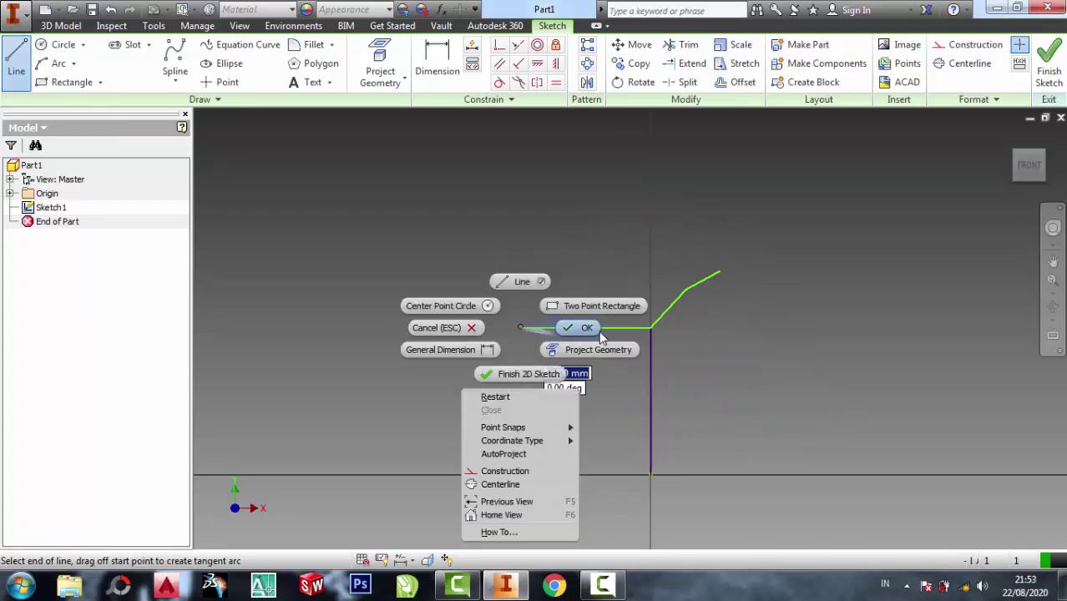
click(587, 328)
- Dimension the vertical line at 50 mm and the horizontal line at 25 mm
key(d)
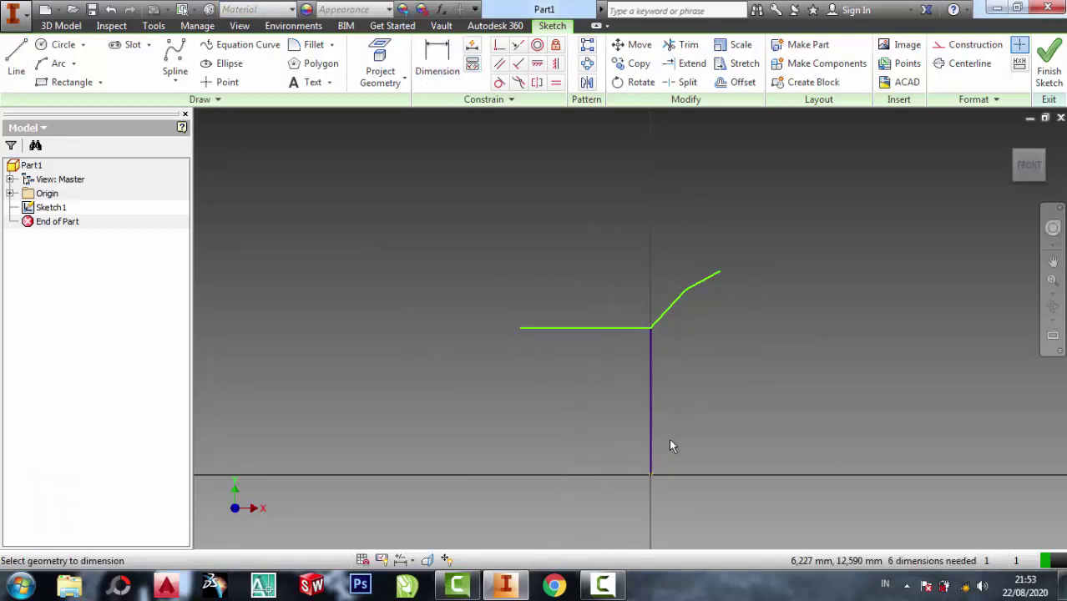
click(651, 427)
click(715, 423)
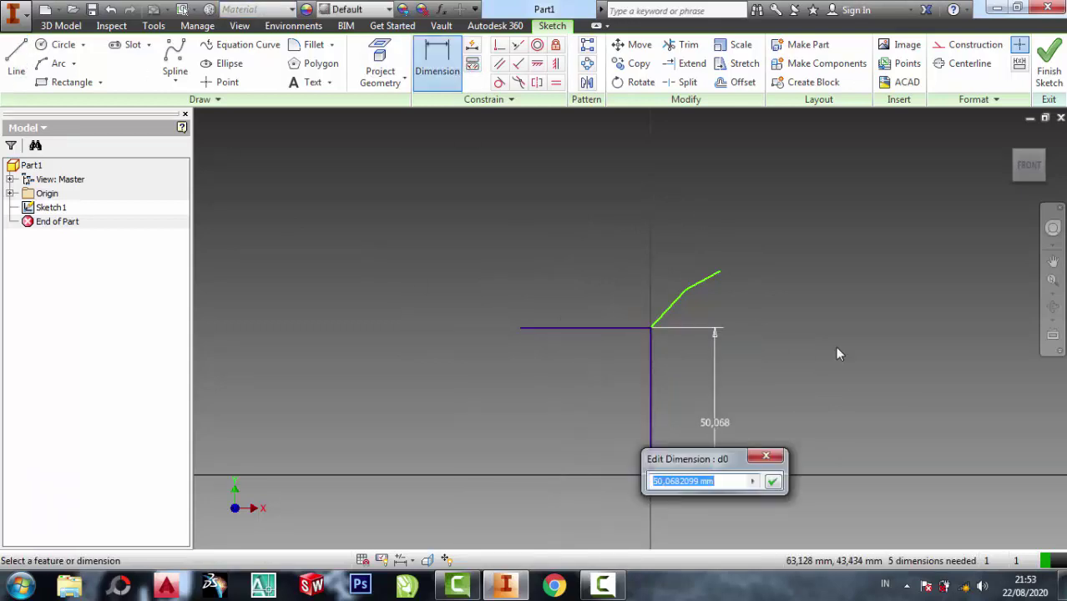
text(50)
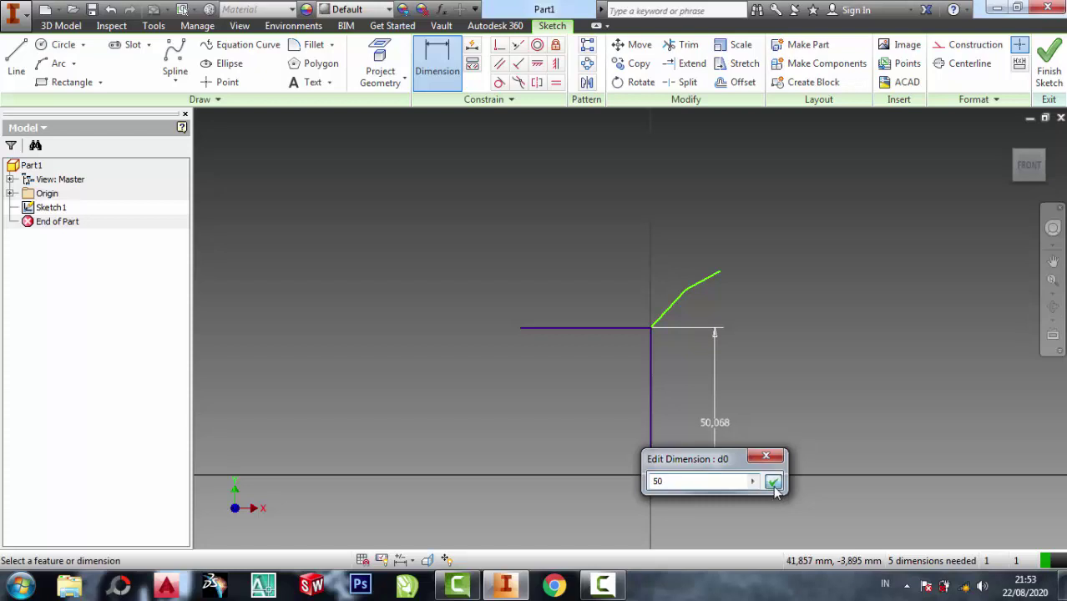
click(772, 481)
click(584, 328)
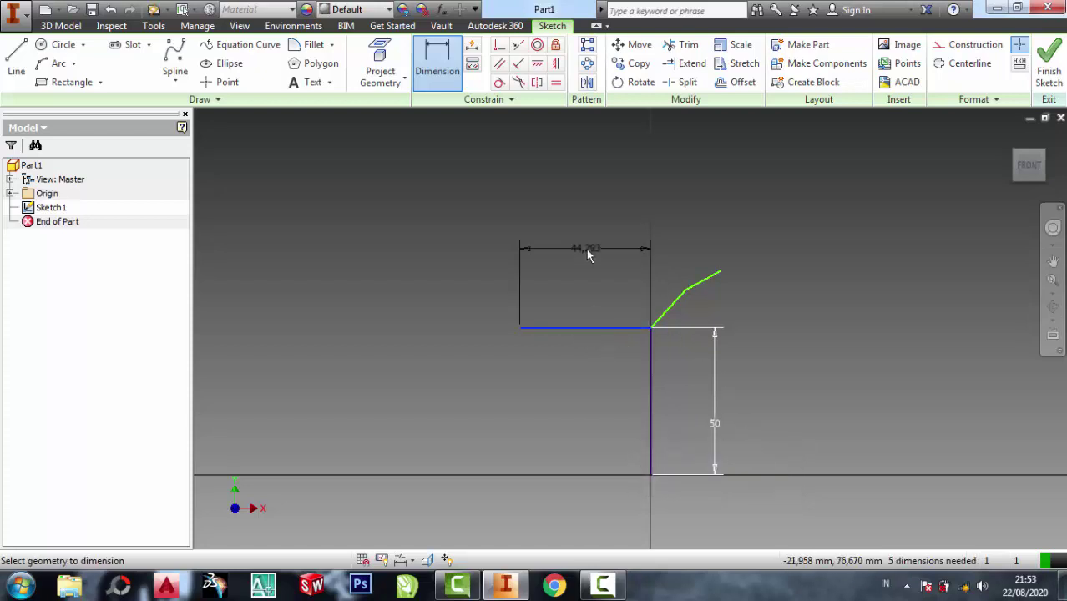
click(587, 253)
text(25)
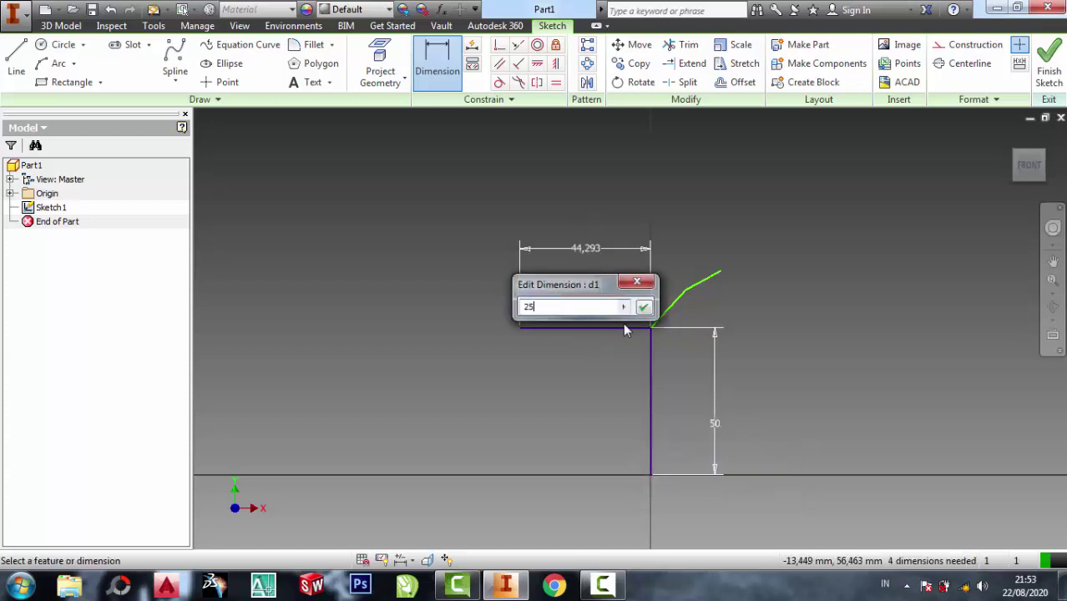
click(643, 308)
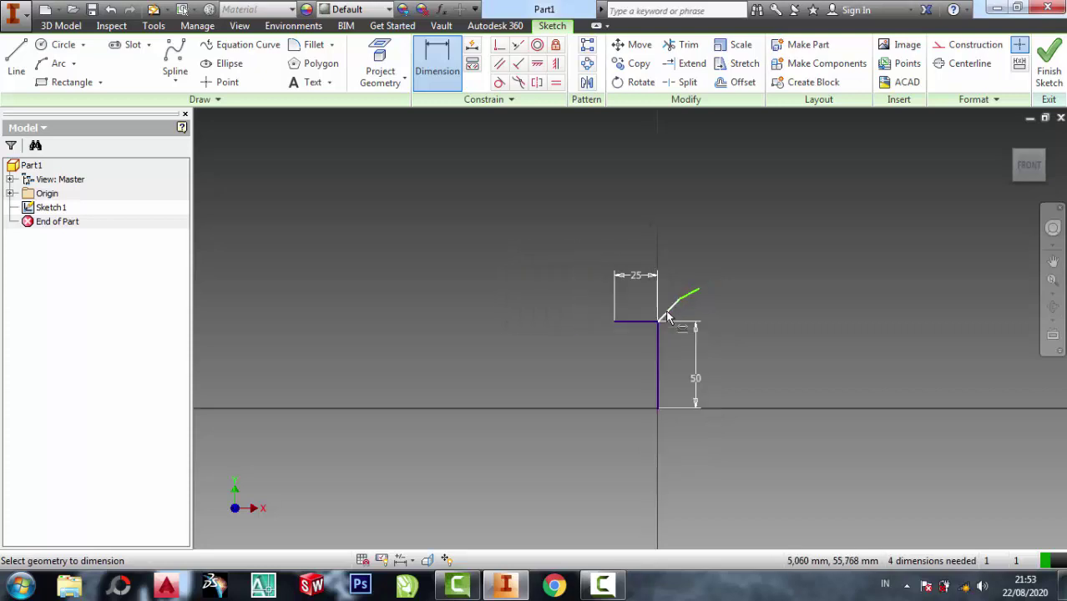
- Set the slanted segment's vertical rise to 5, then undo that change
scroll(684, 315, down, 3)
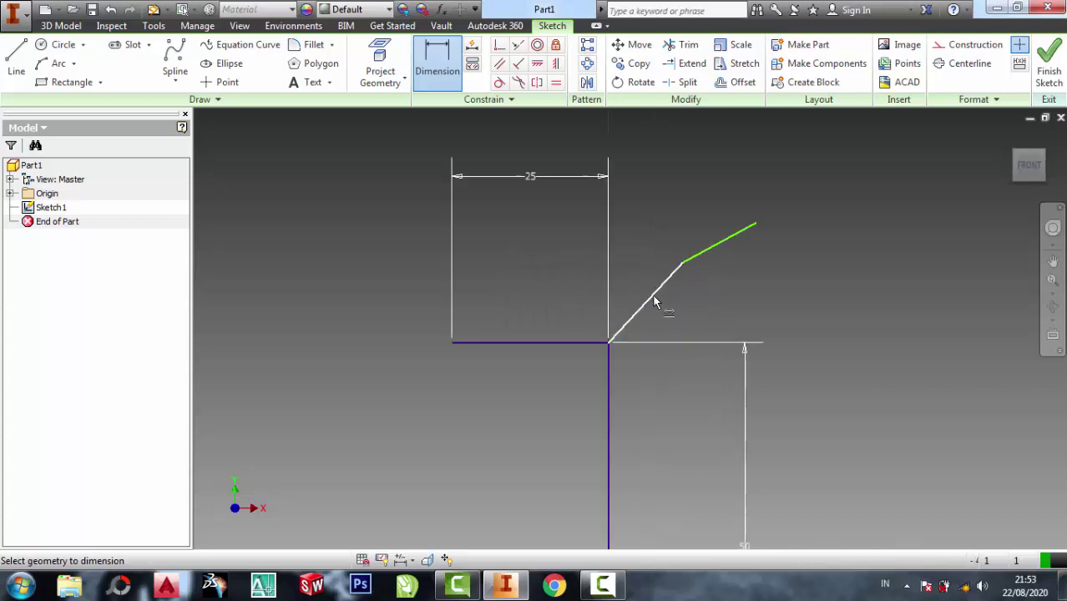
click(653, 297)
click(779, 299)
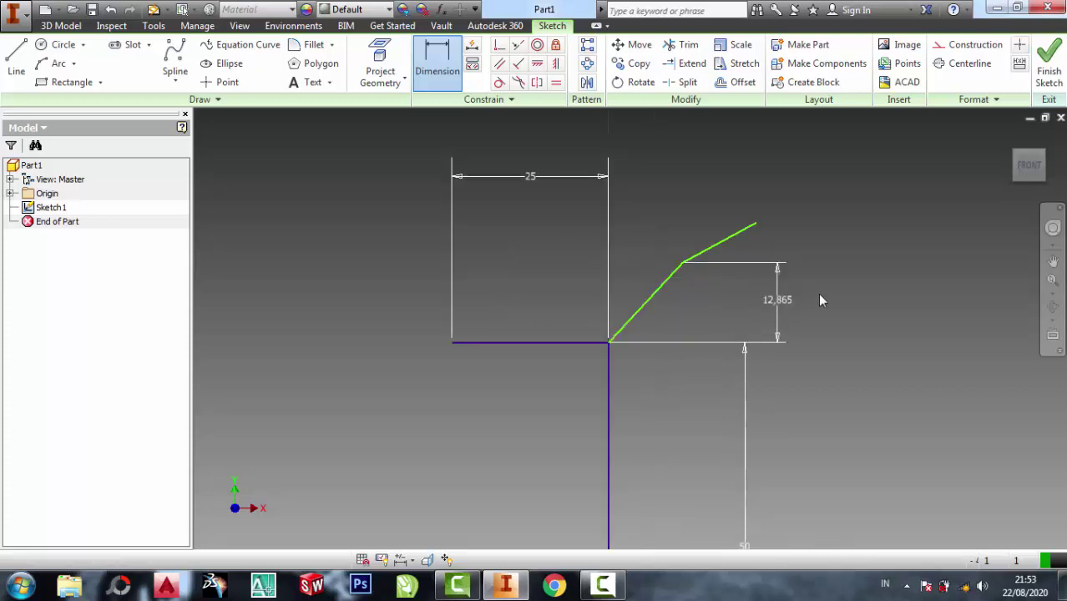
text(5)
click(835, 358)
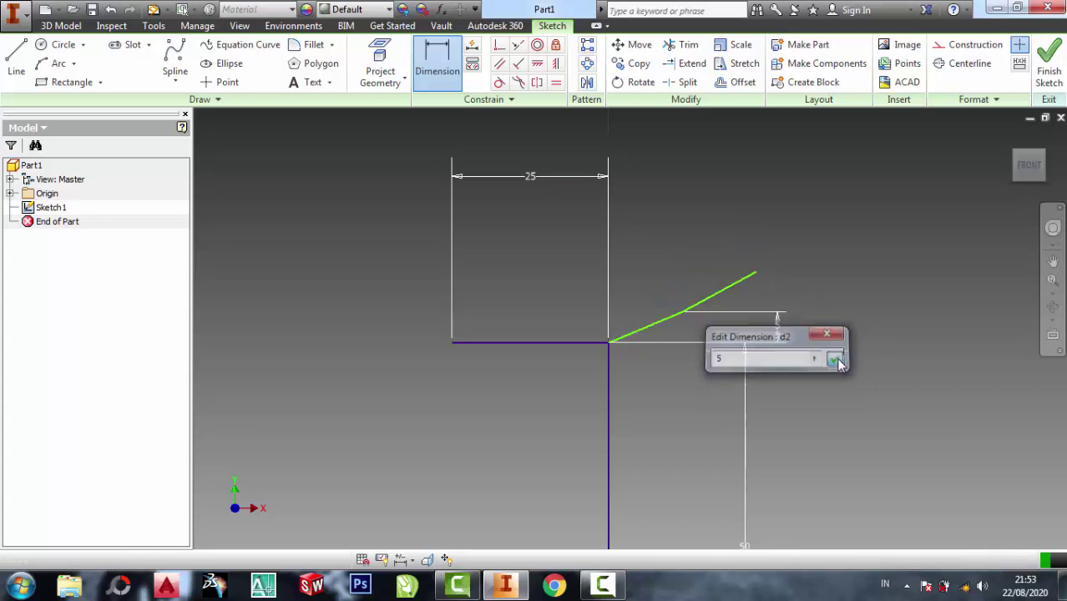
key(ctrl+z)
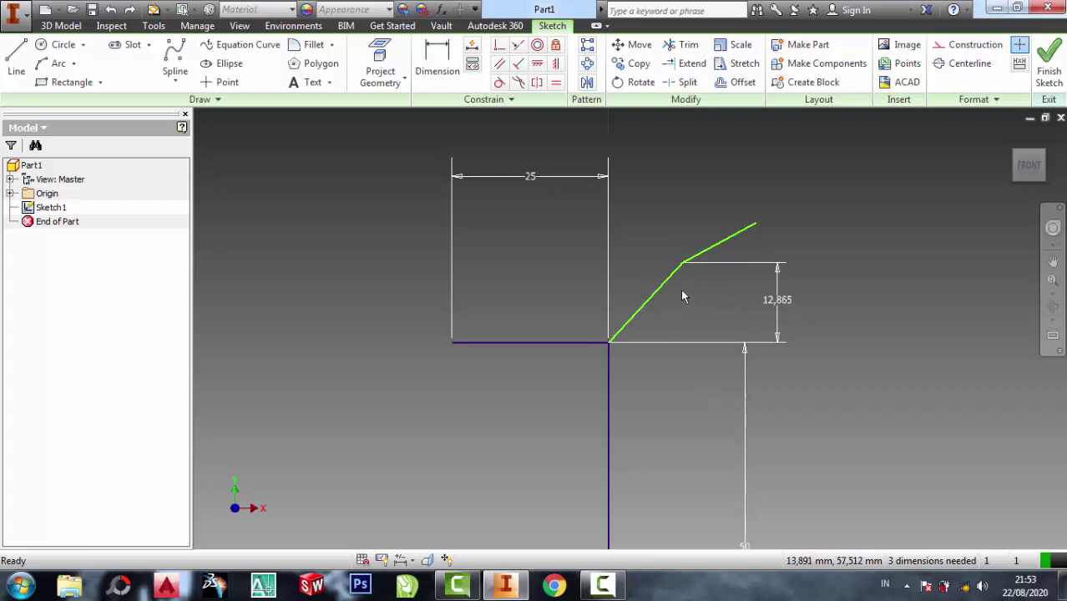
right_click(667, 281)
- Delete the slanted segment and redraw a two-segment slanted line from the corner
key(Escape)
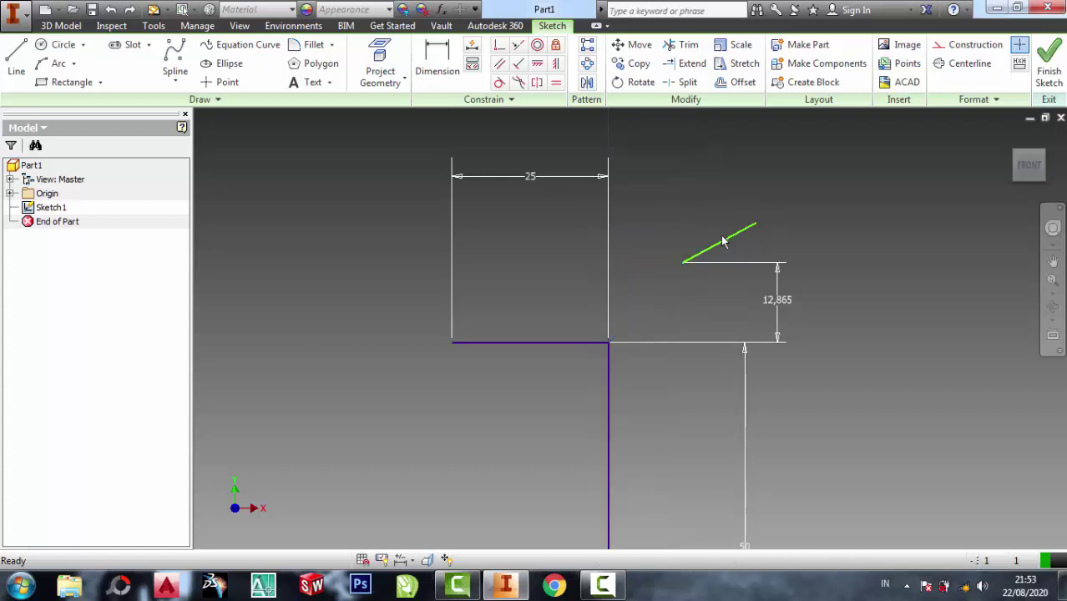
click(720, 242)
right_click(726, 218)
click(728, 173)
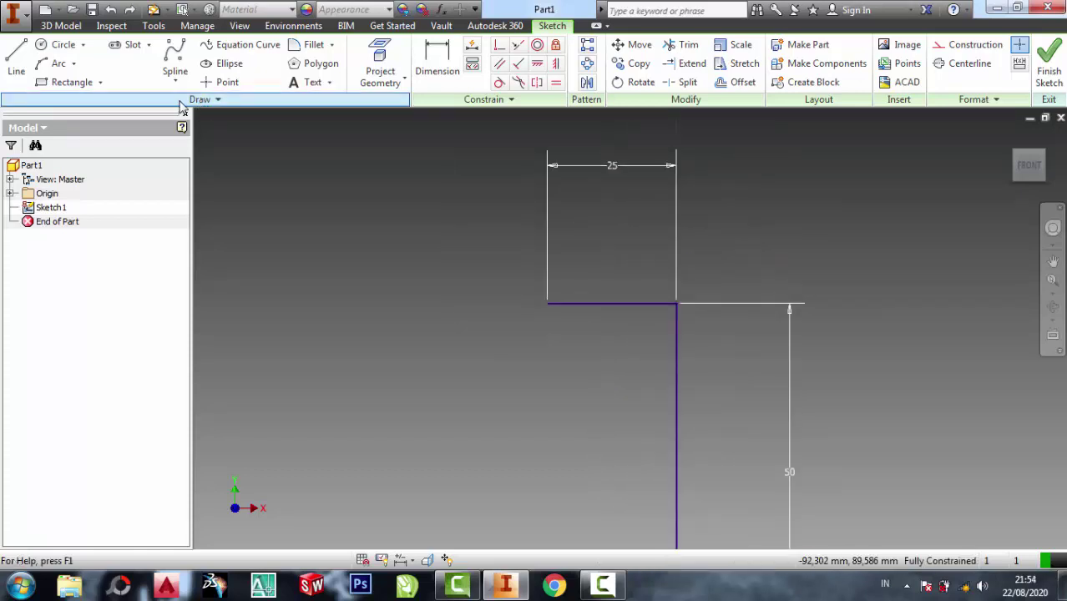
click(16, 63)
click(677, 303)
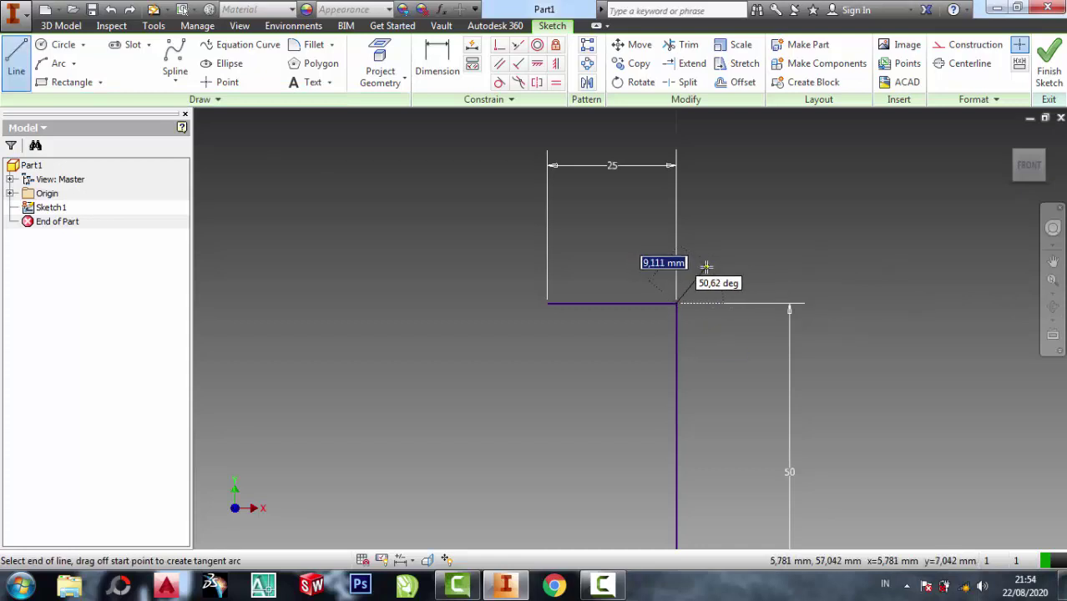
click(706, 266)
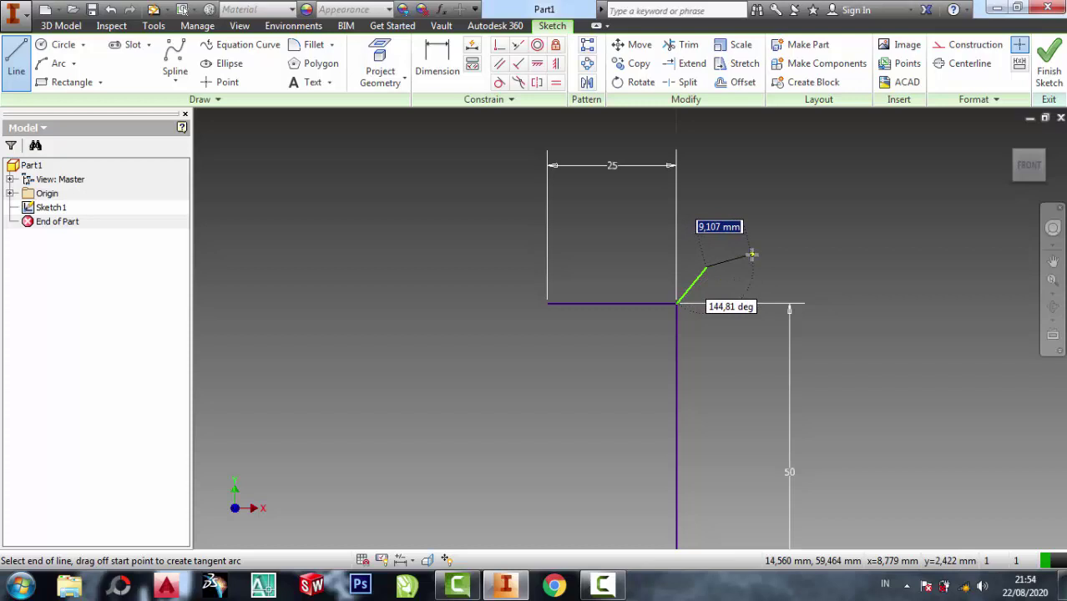
click(752, 255)
right_click(781, 265)
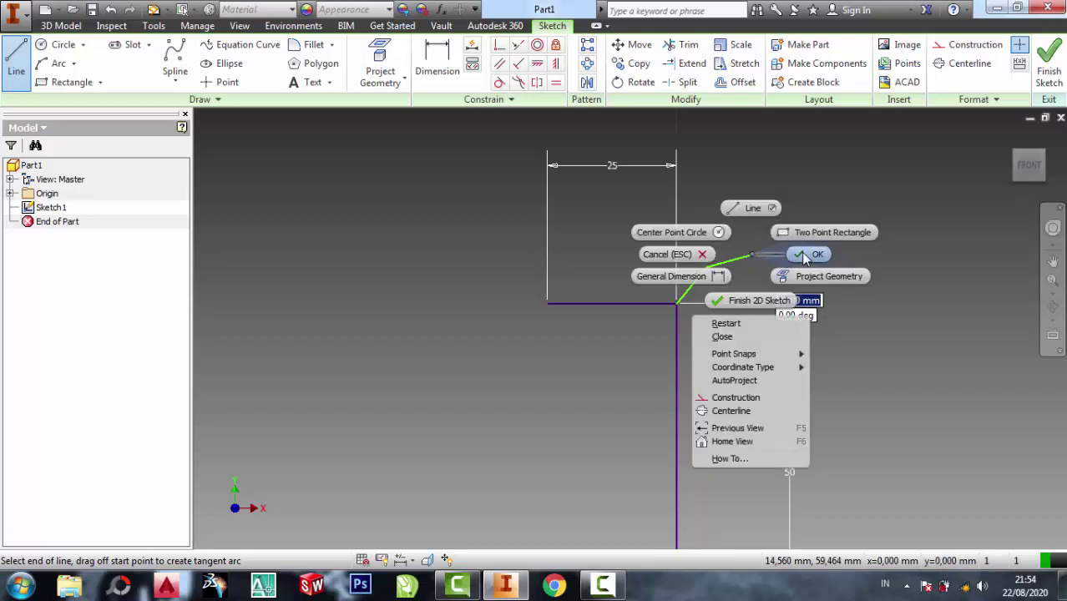
click(668, 252)
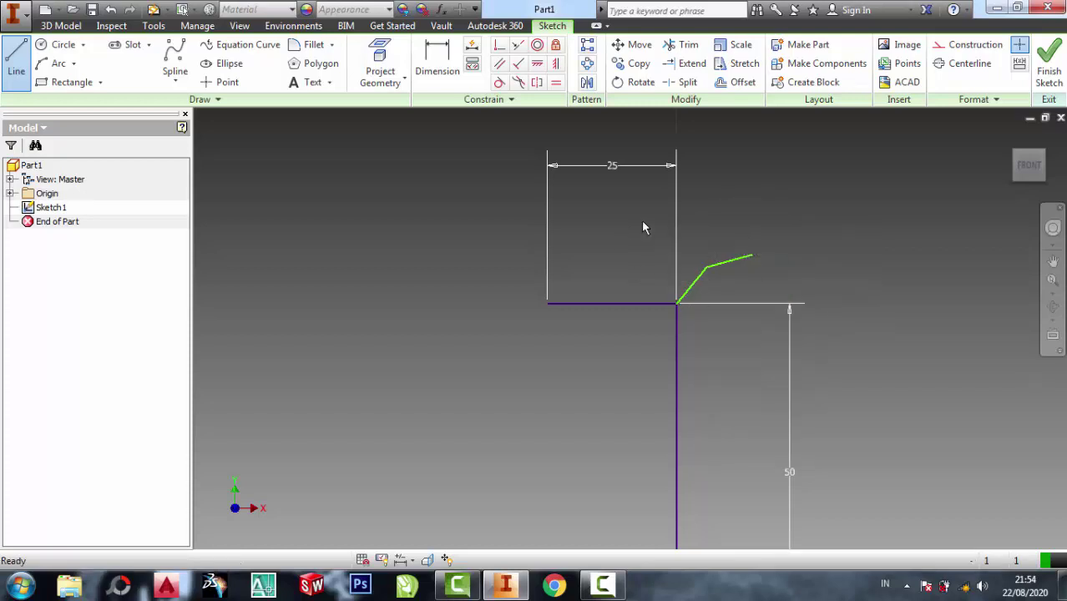
- Dimension the new lower slanted segment's vertical rise at 7 mm
click(436, 57)
click(690, 287)
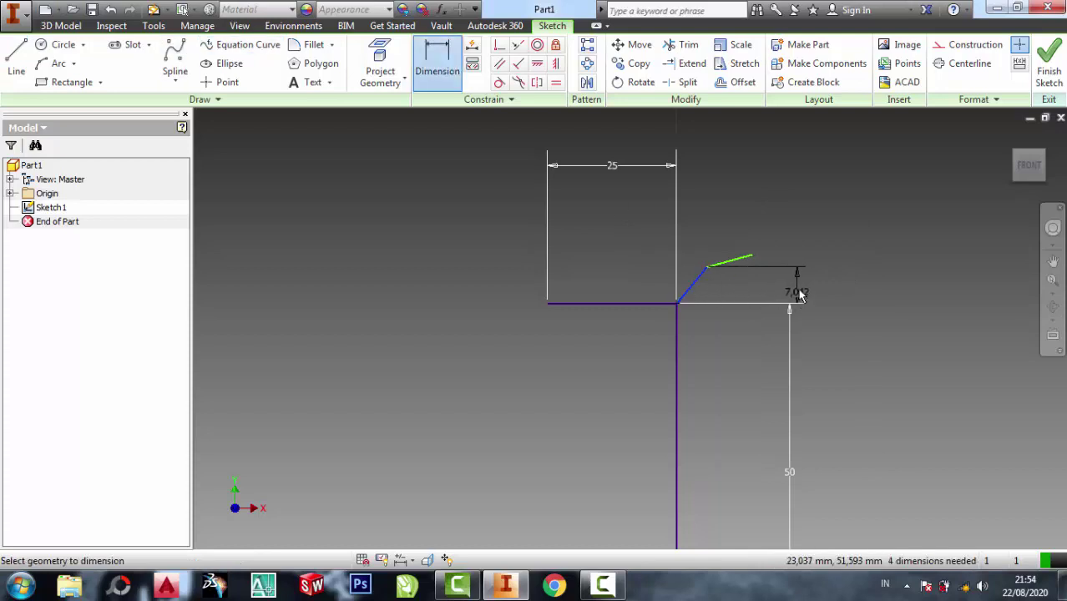
click(795, 288)
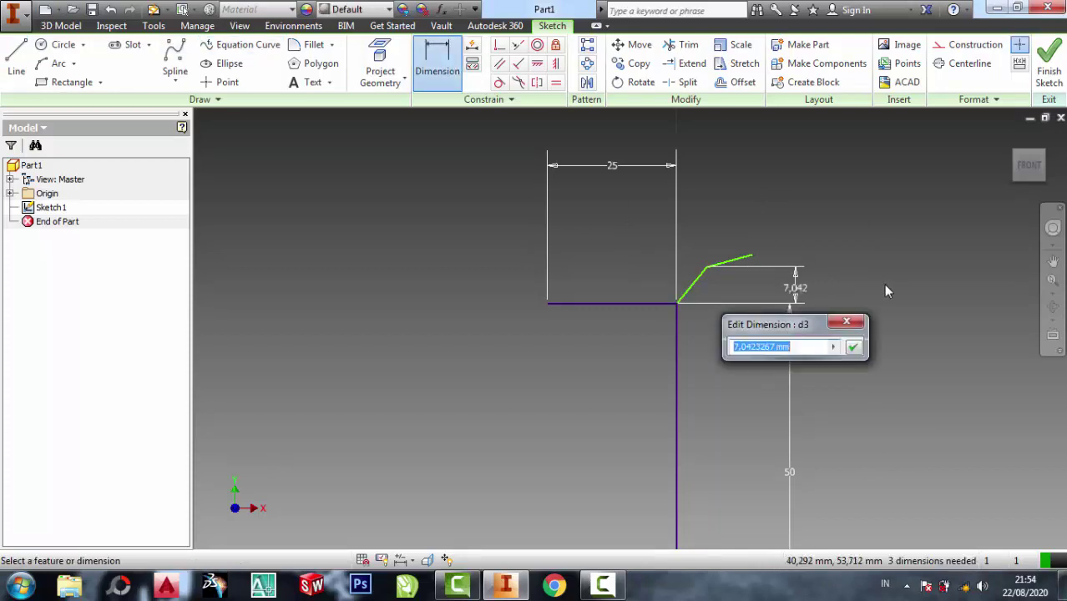
text(7)
click(852, 346)
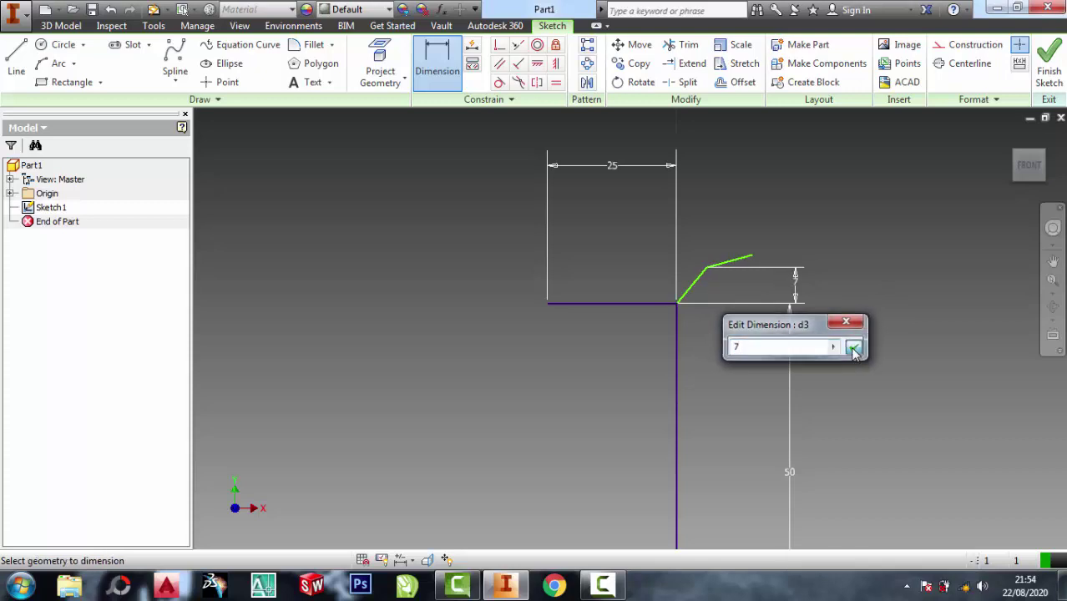
right_click(733, 267)
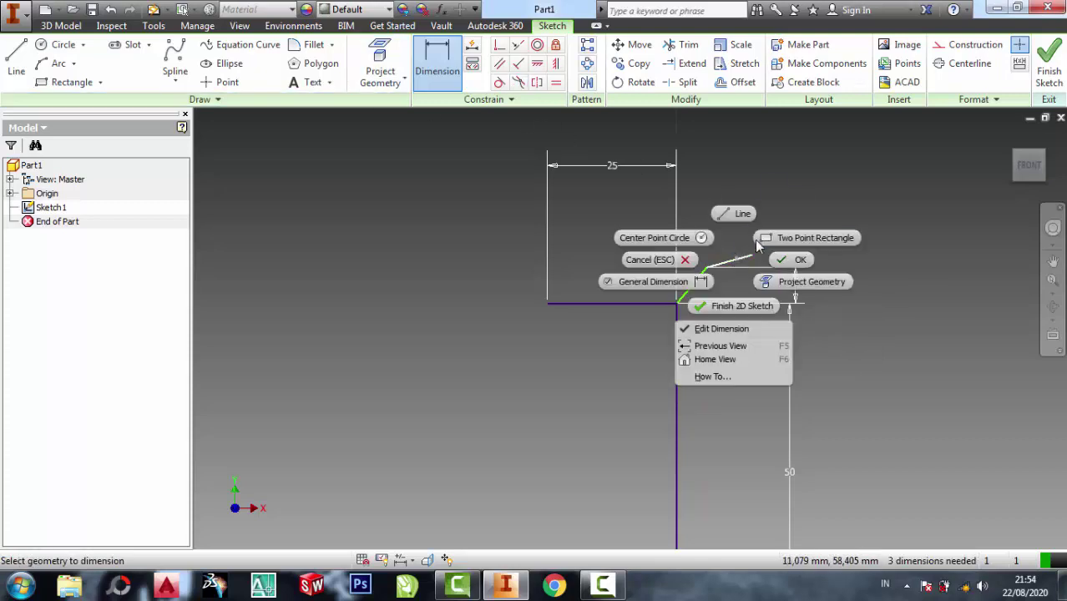
click(827, 135)
right_click(739, 258)
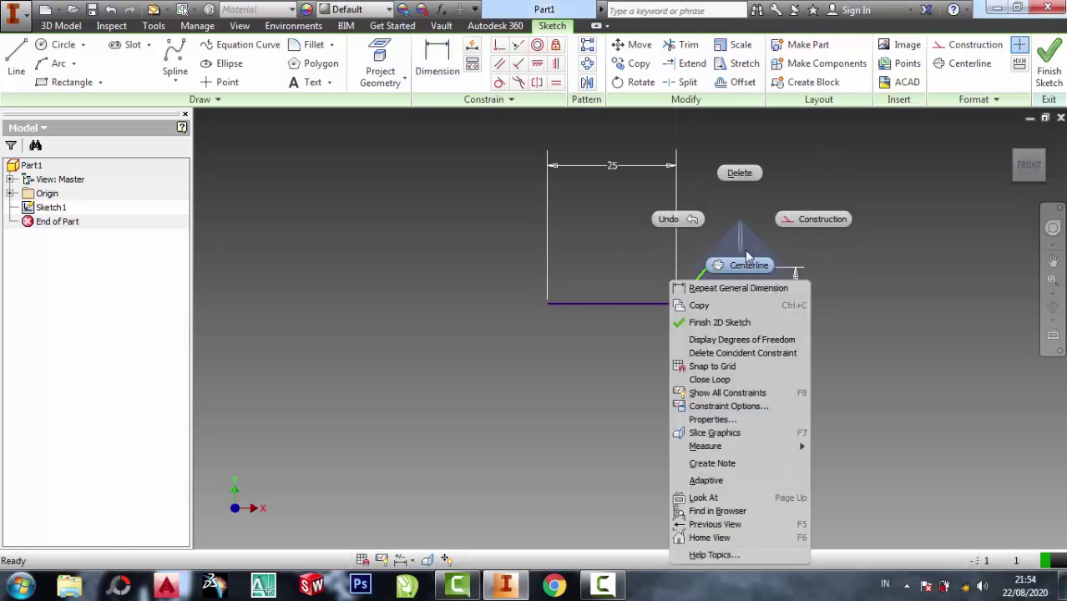
click(740, 171)
- Delete the stray upper segment and draw a new line up-right from the slanted line's top
key(Delete)
click(16, 58)
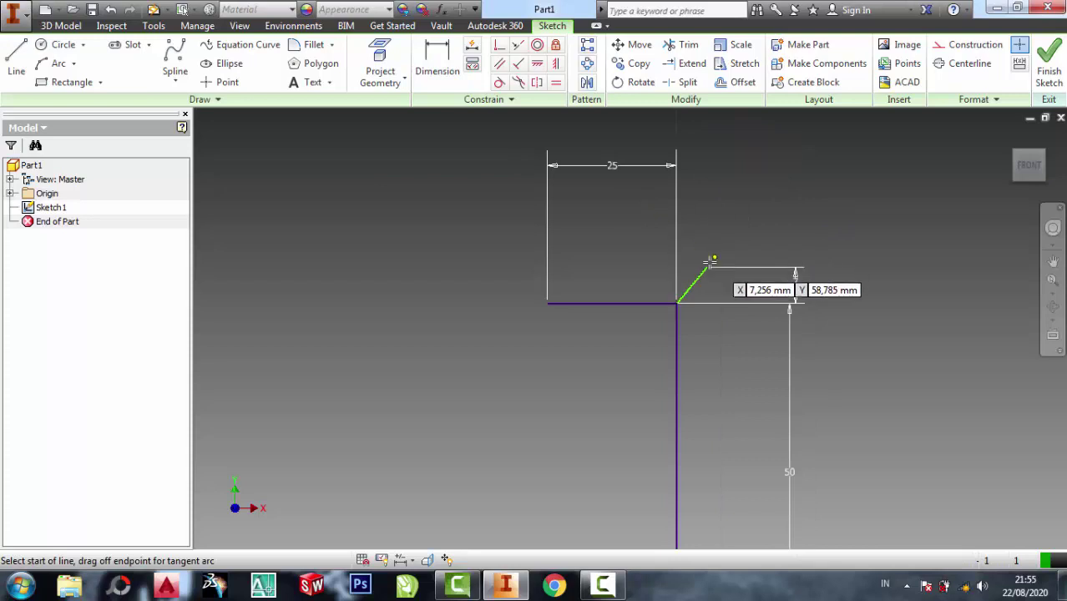
click(707, 268)
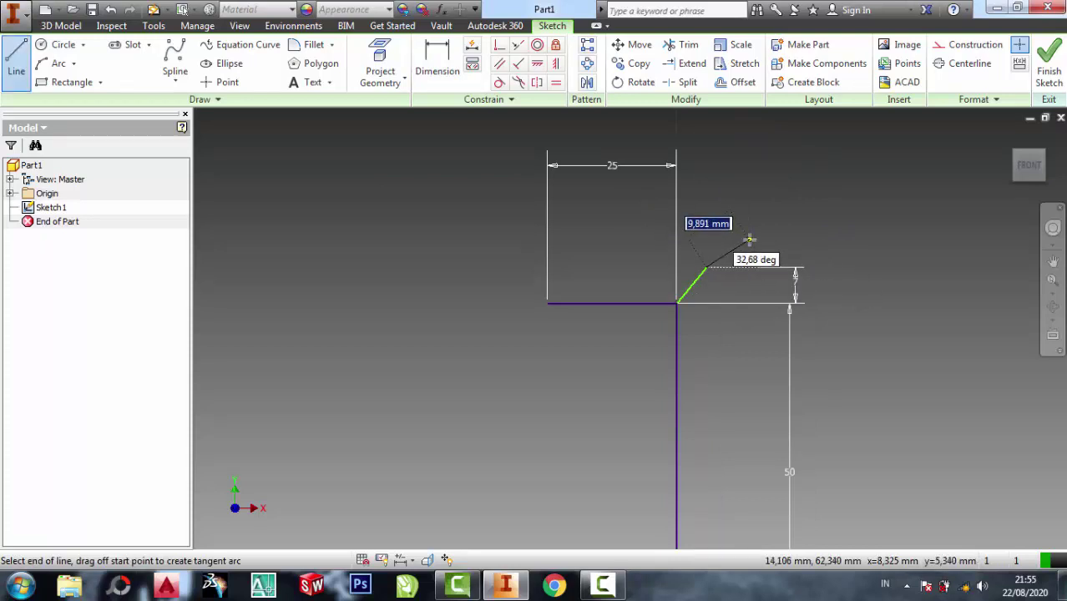
click(751, 243)
right_click(751, 243)
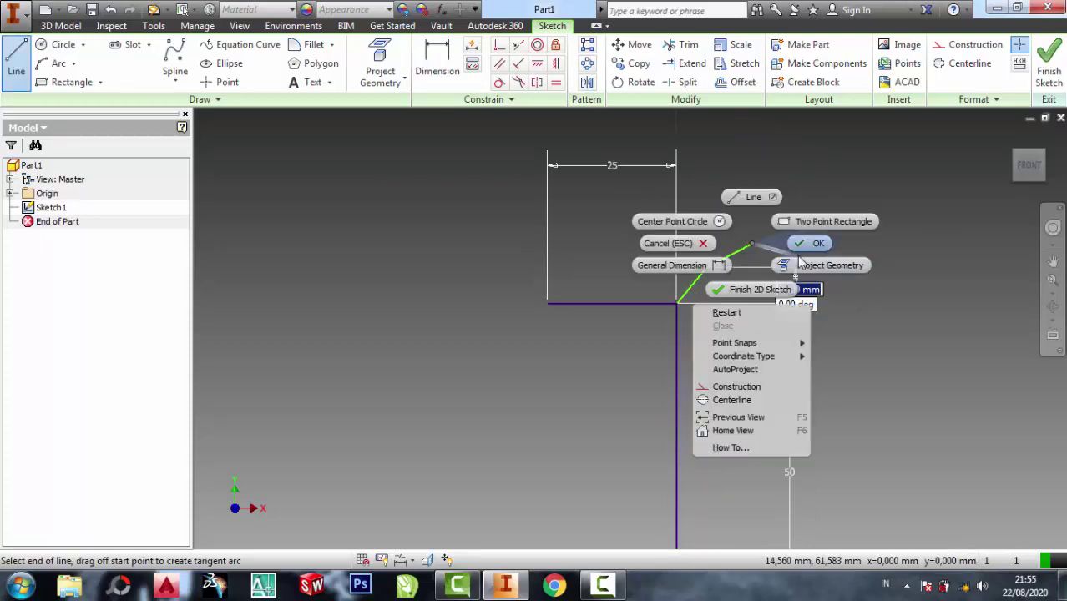
click(797, 248)
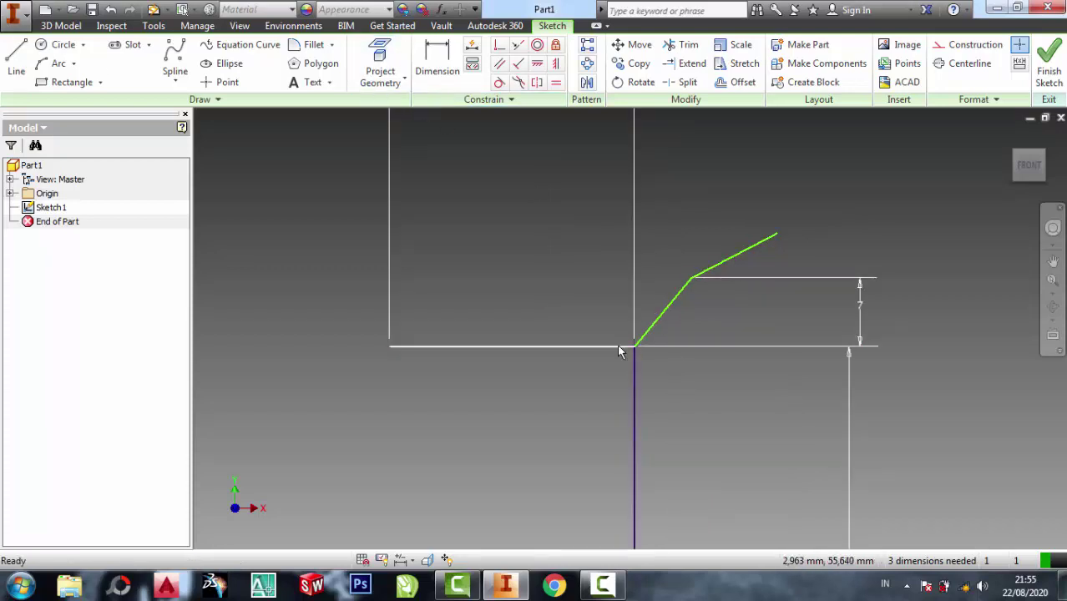
click(597, 347)
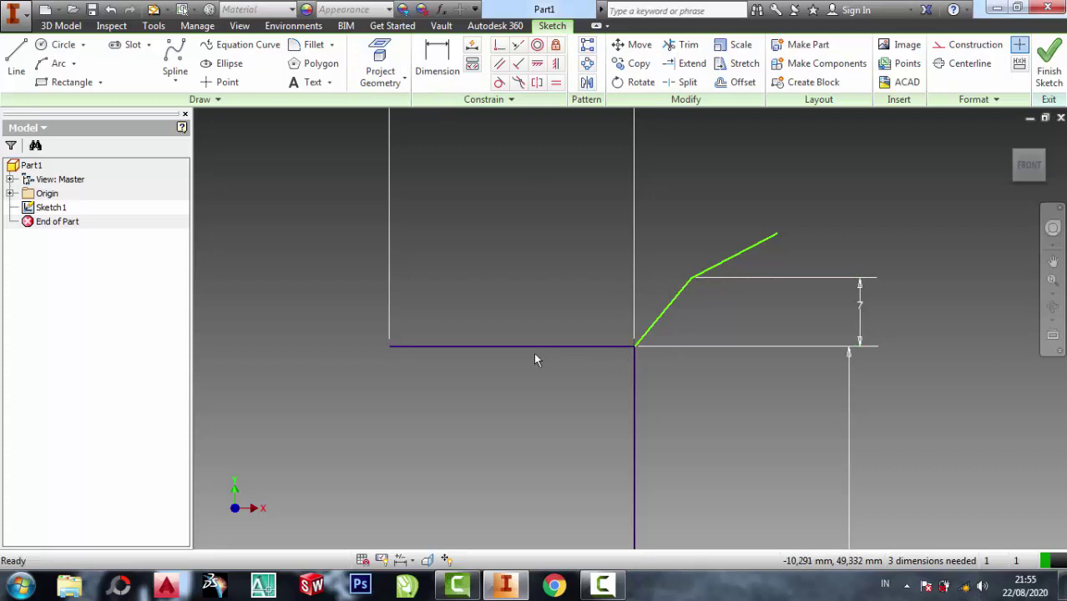
click(510, 345)
scroll(580, 248, down, 2)
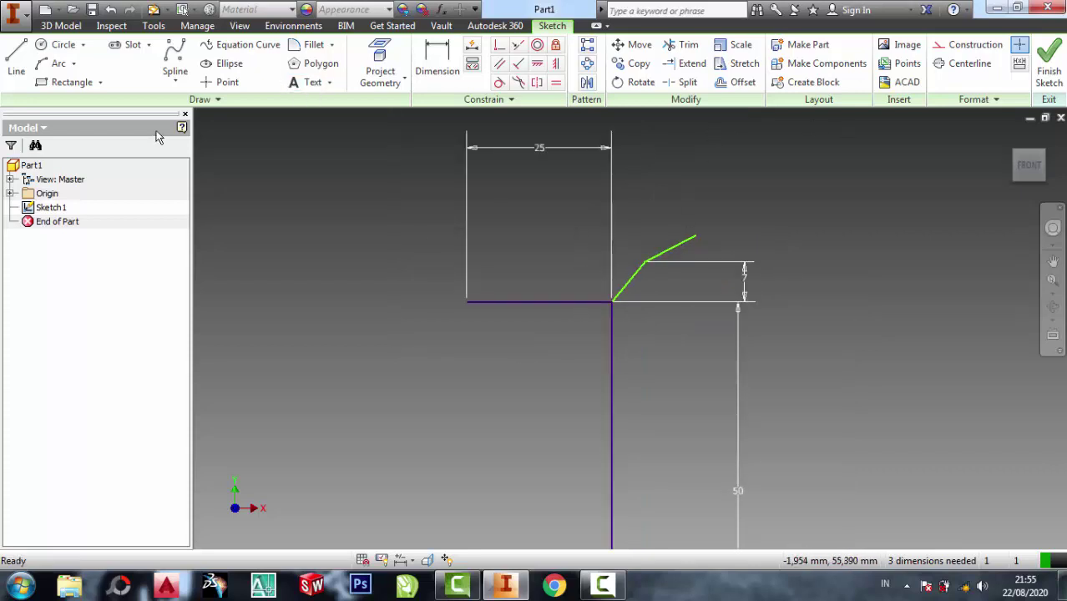
- Change the base width dimension from 25 to 30 mm
scroll(764, 366, down, 3)
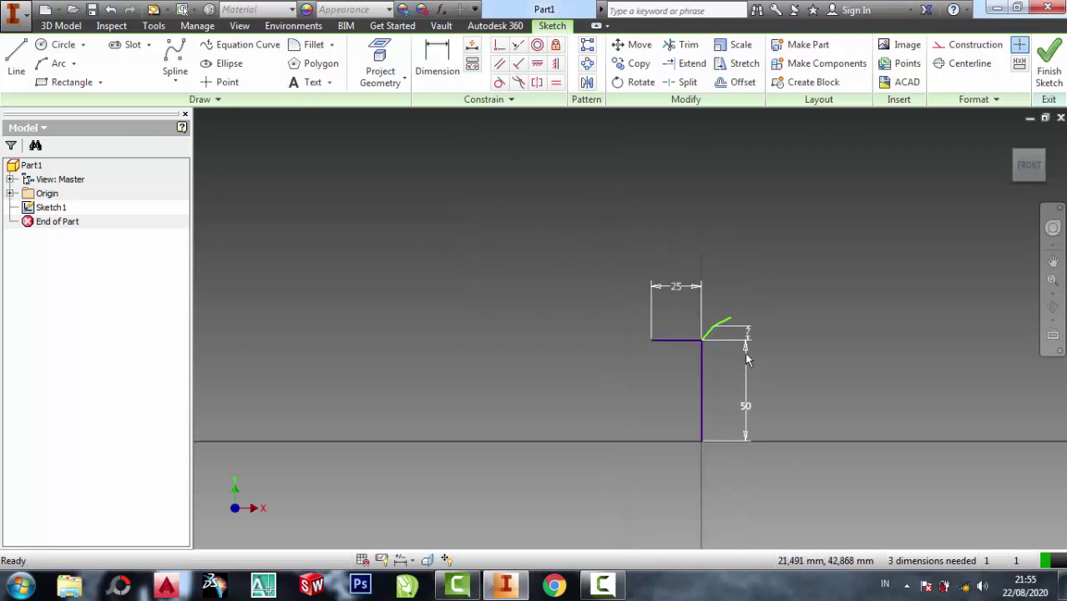
scroll(723, 343, up, 2)
double_click(634, 241)
text(30)
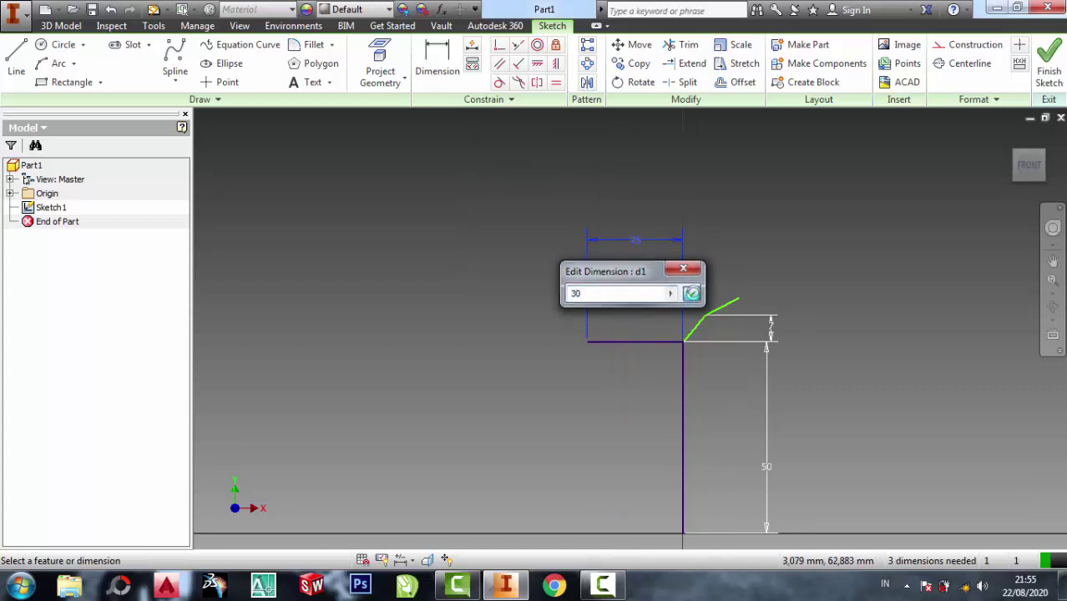
click(691, 293)
- Draw a short vertical line down from the base line's left end
scroll(767, 317, up, 2)
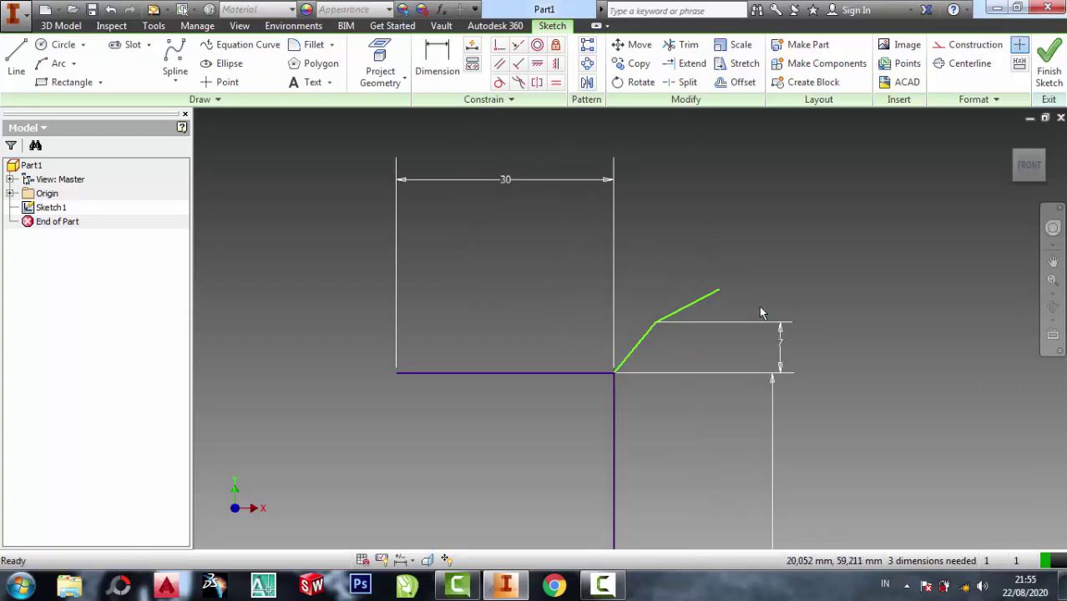
scroll(721, 292, down, 1)
scroll(680, 309, up, 2)
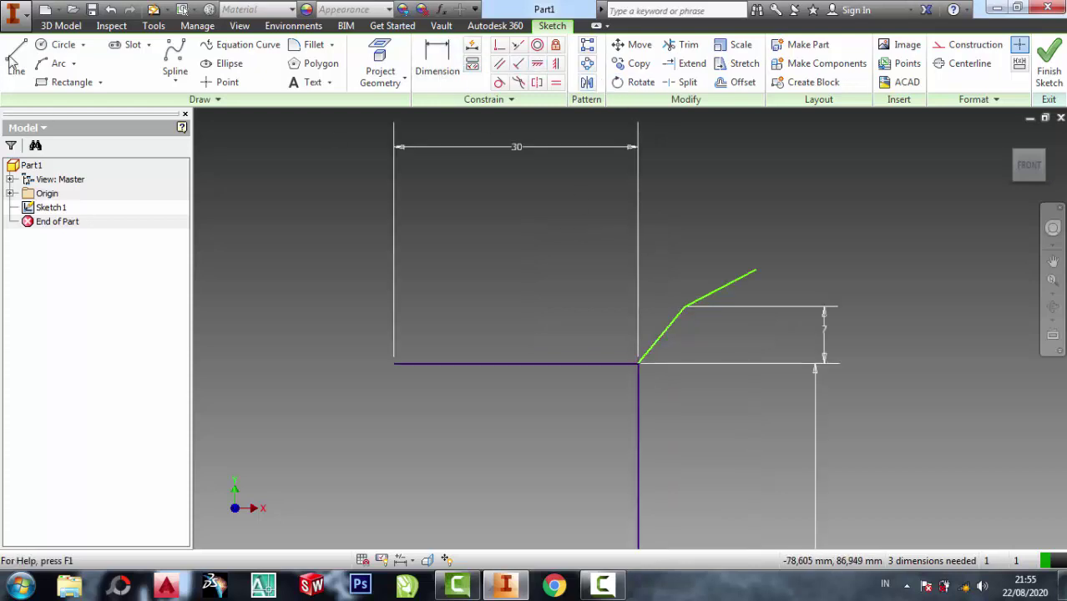
key(l)
click(395, 364)
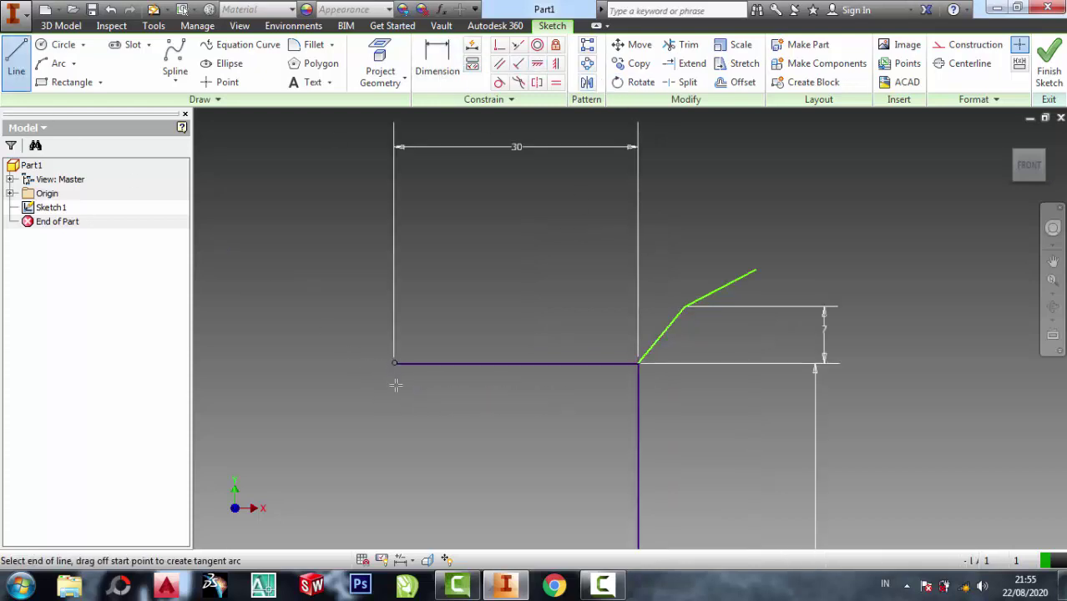
right_click(396, 389)
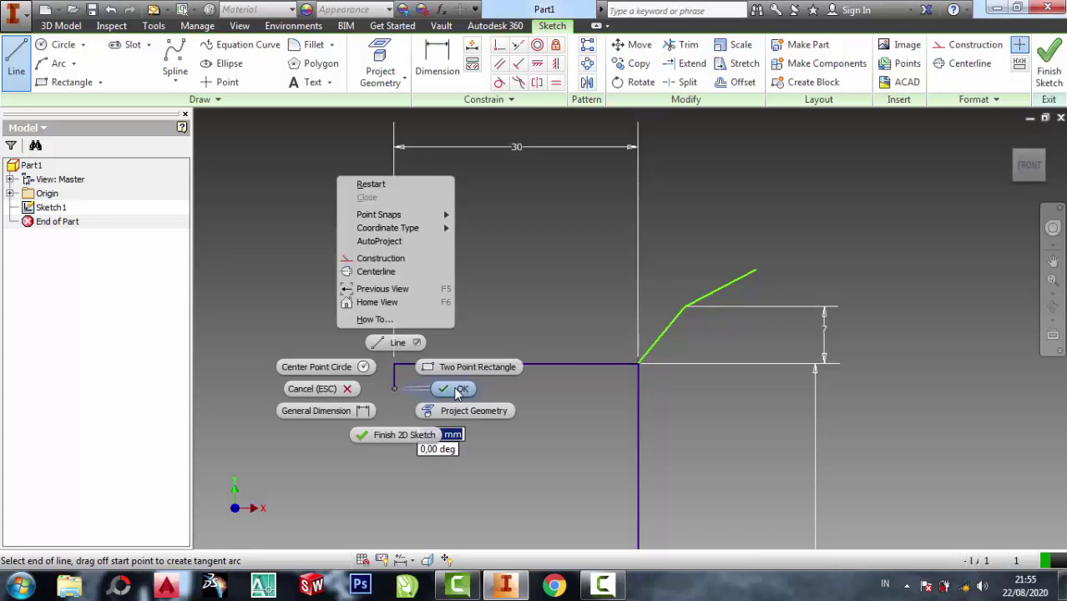
click(457, 391)
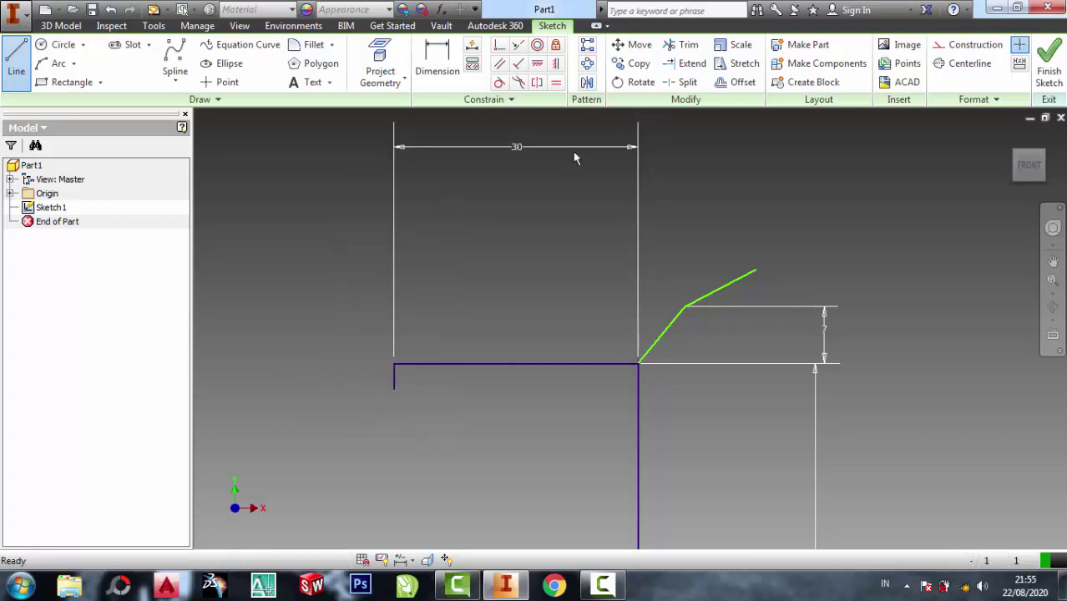
- Mirror the base and slanted lines to the left about the short vertical line
click(587, 84)
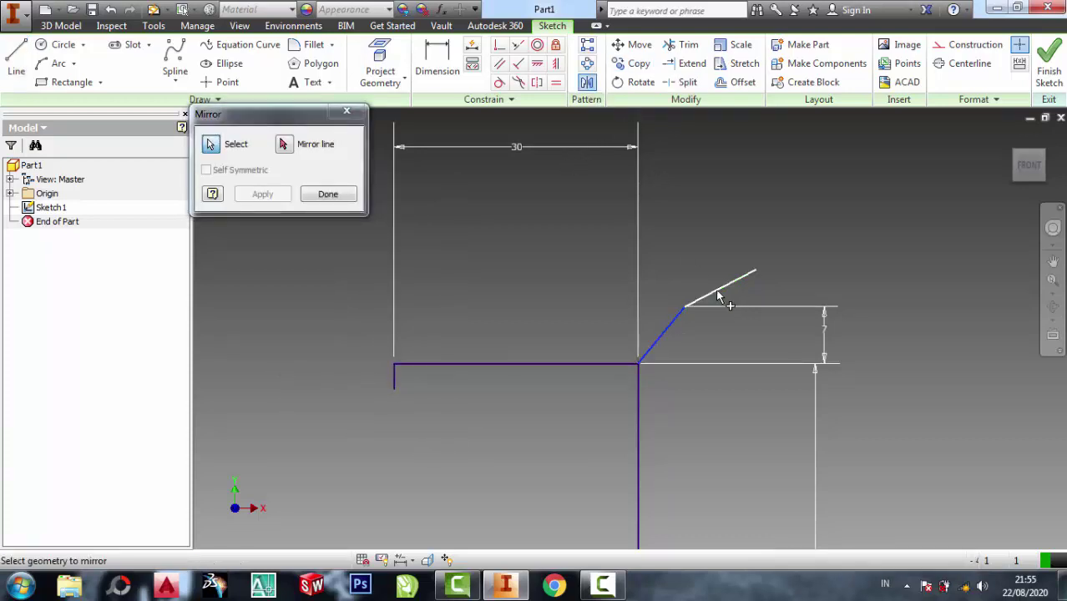
click(597, 364)
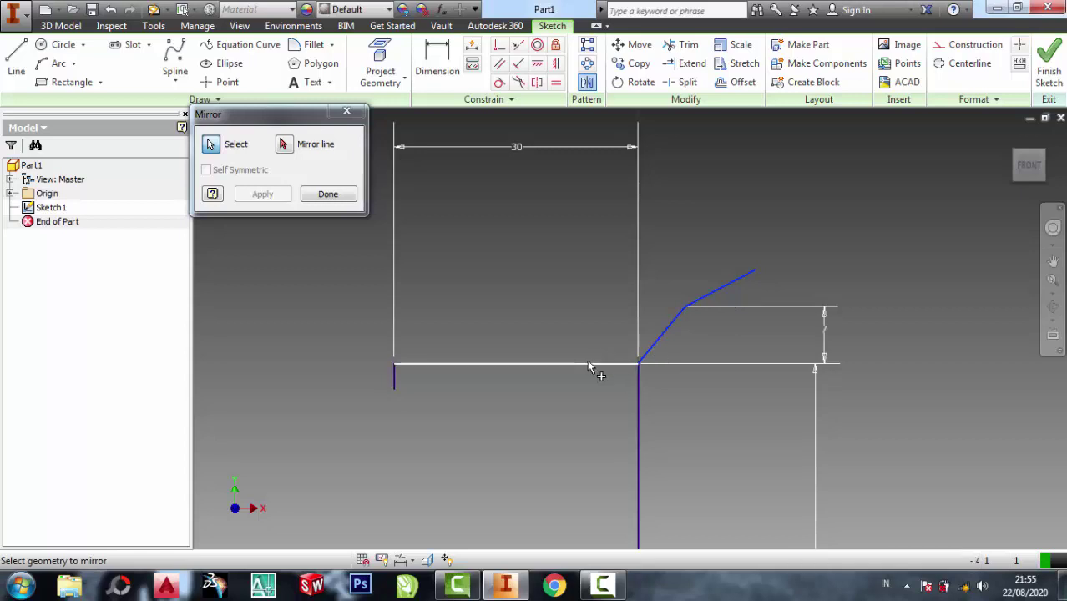
click(289, 152)
click(394, 380)
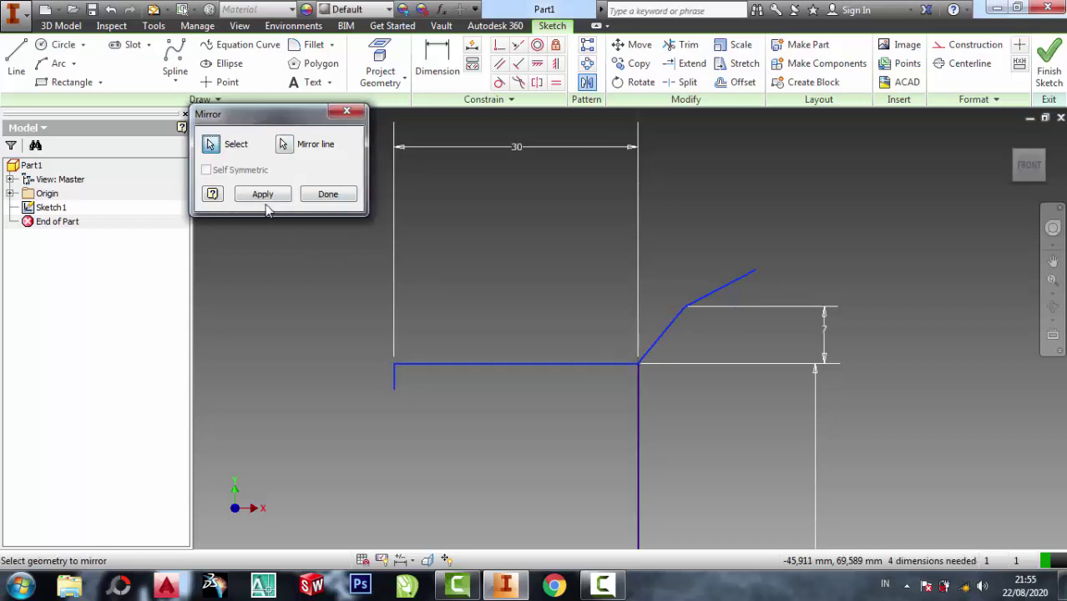
click(263, 197)
click(326, 195)
scroll(610, 338, down, 3)
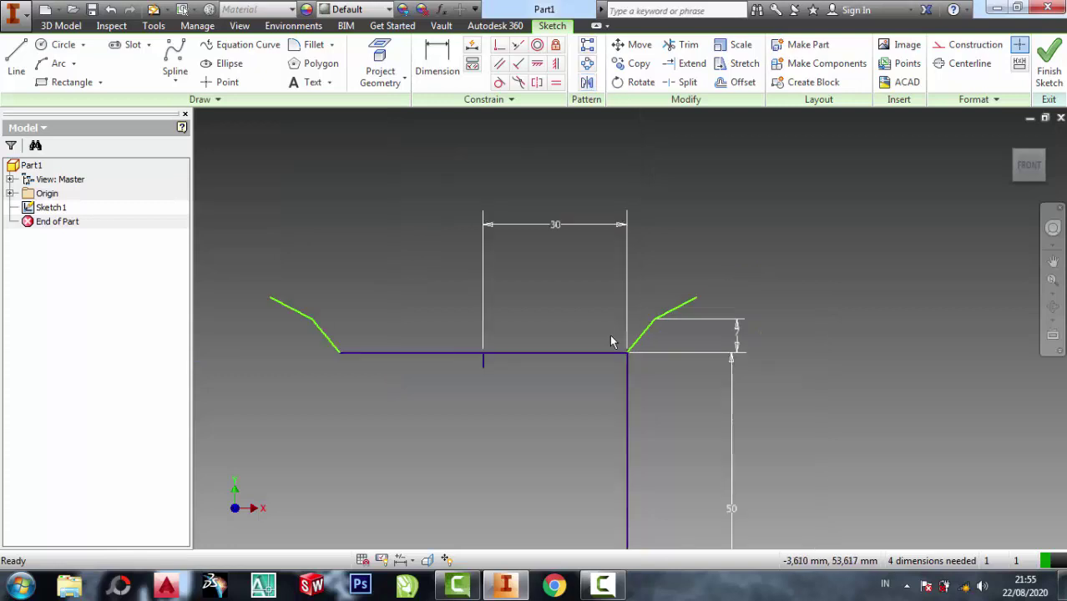
middle_drag(523, 361, 506, 314)
scroll(640, 374, up, 2)
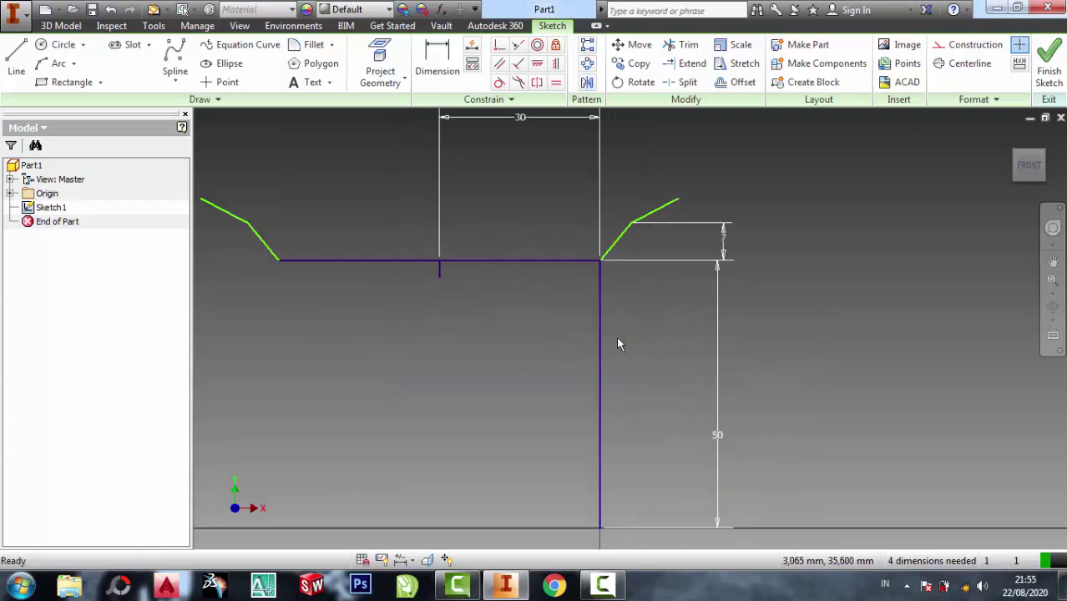
middle_drag(618, 344, 624, 357)
middle_drag(488, 362, 638, 377)
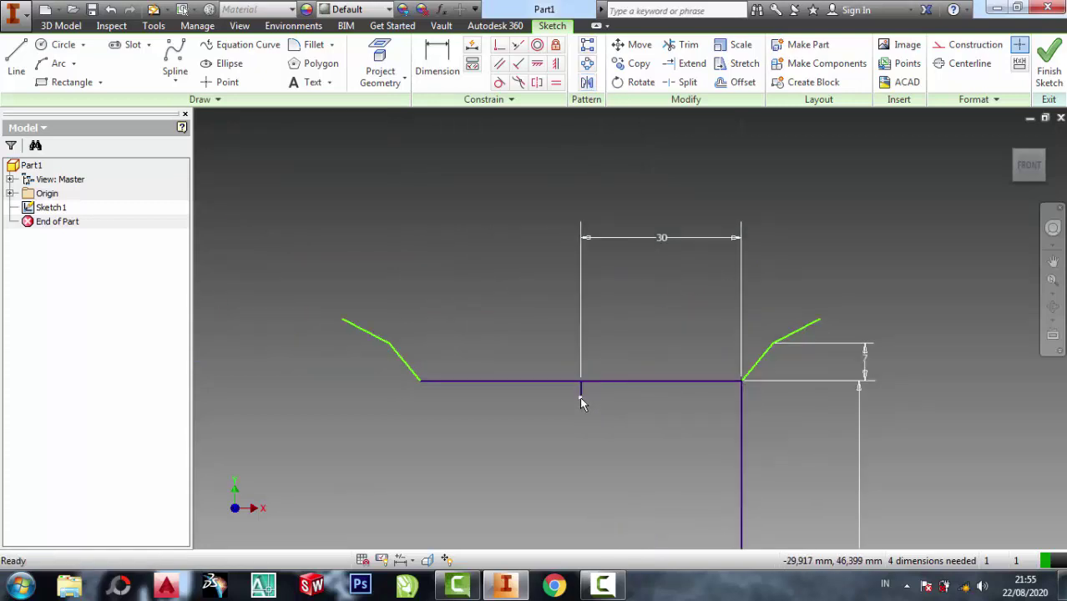
- Delete the short vertical stub below the base line
right_click(580, 393)
click(622, 393)
right_click(582, 396)
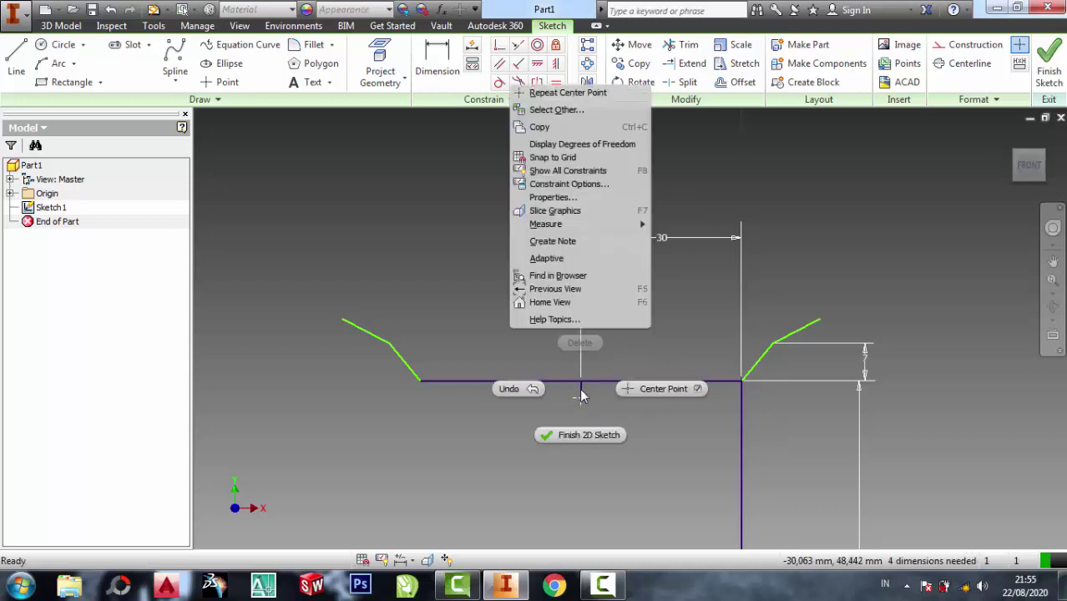
click(622, 359)
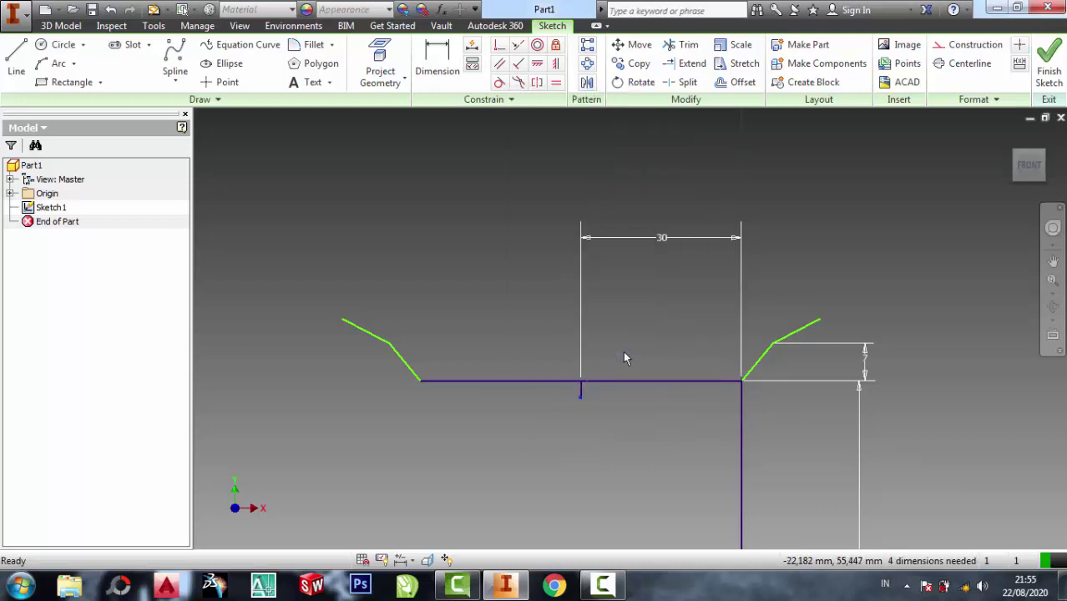
right_click(582, 388)
click(583, 342)
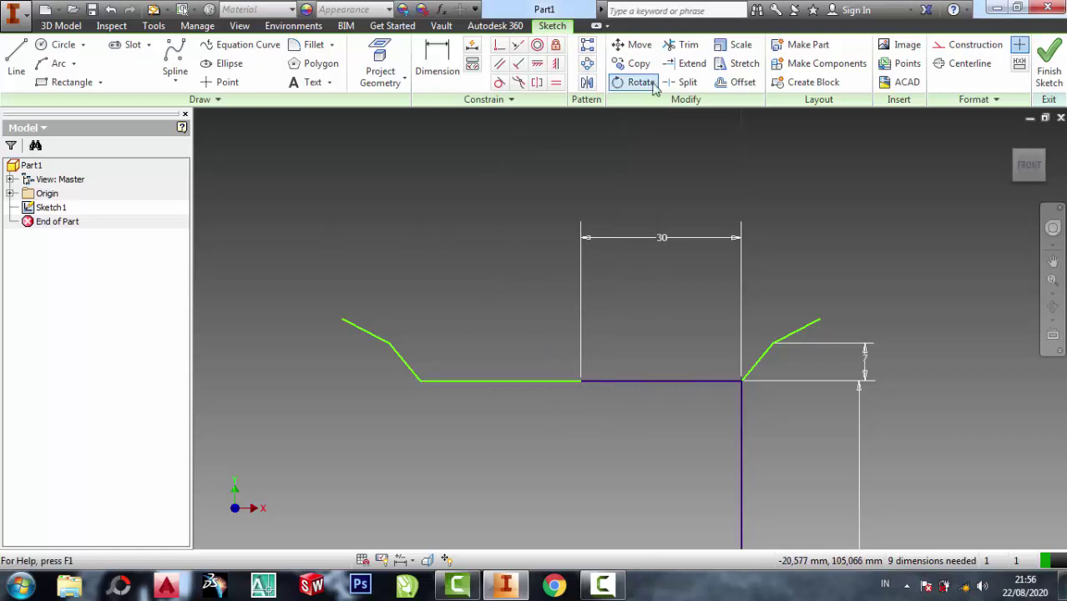
- Begin an offset of the rim profile, then cancel it
click(738, 81)
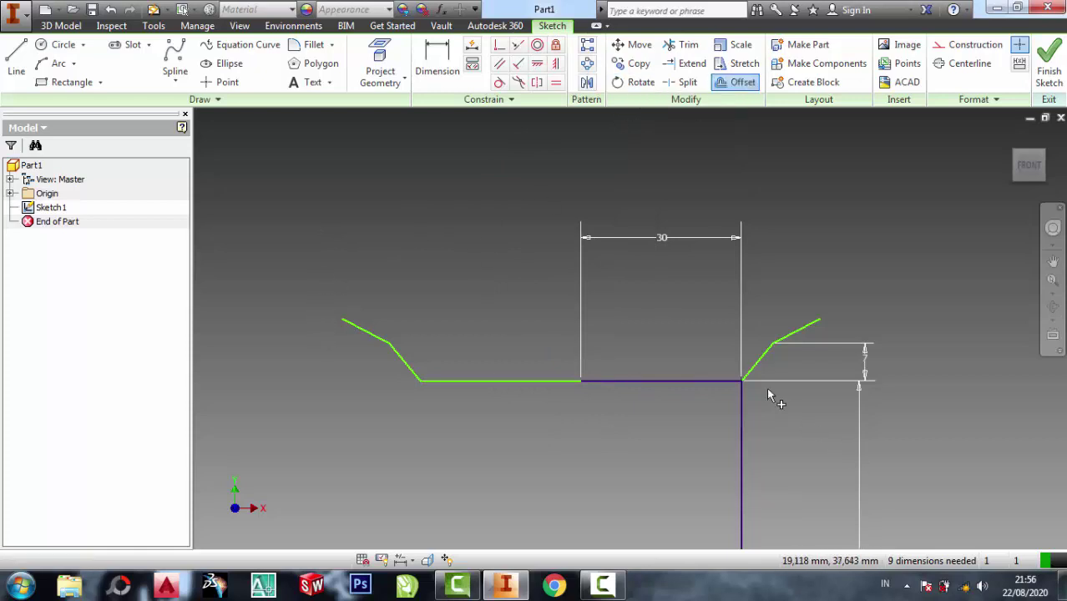
click(561, 383)
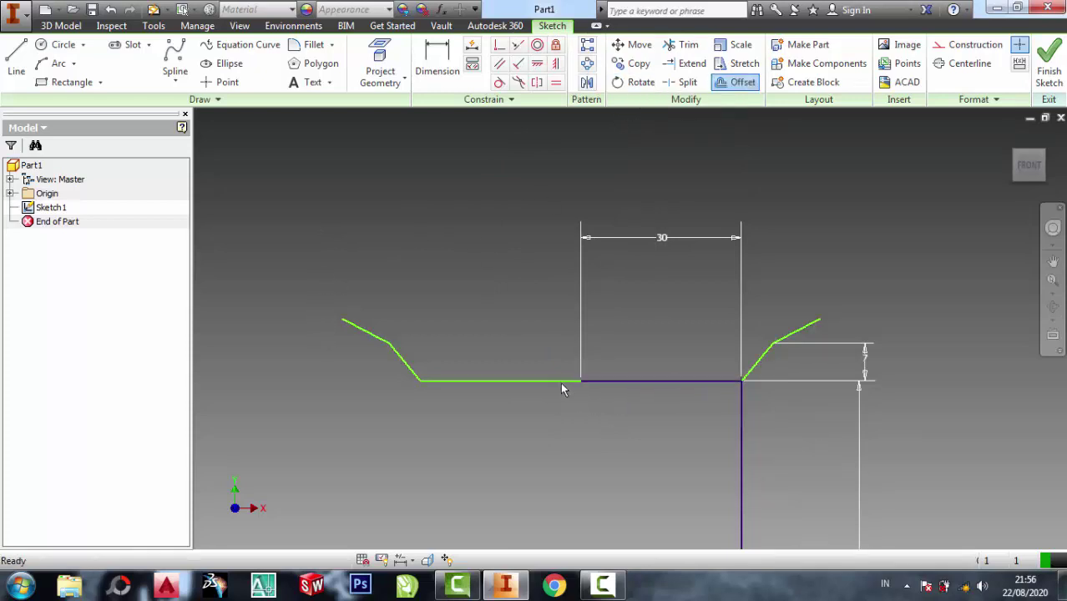
key(Escape)
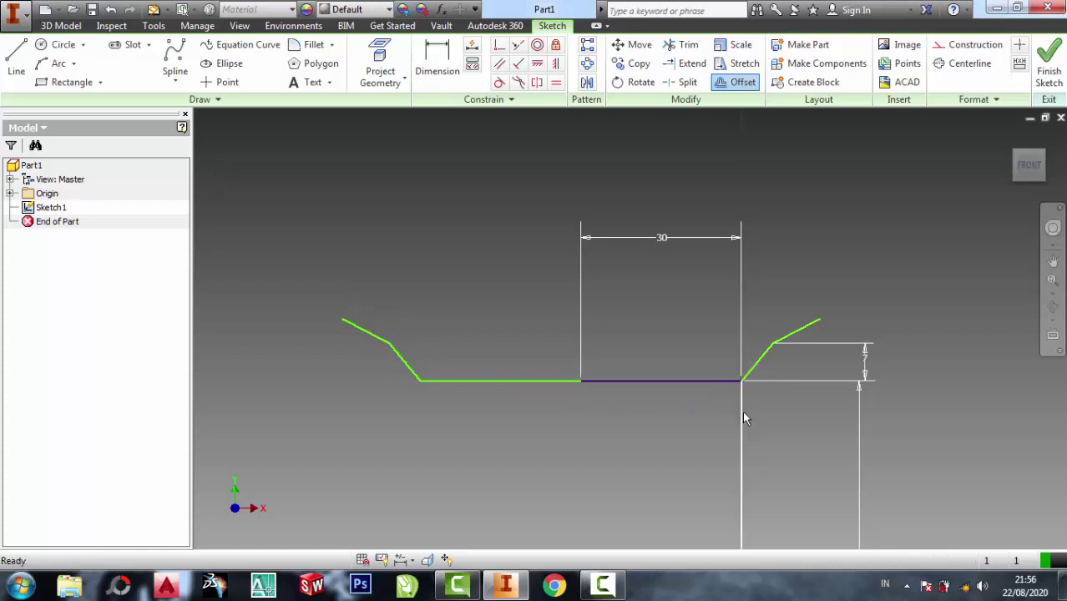
right_click(739, 410)
key(Escape)
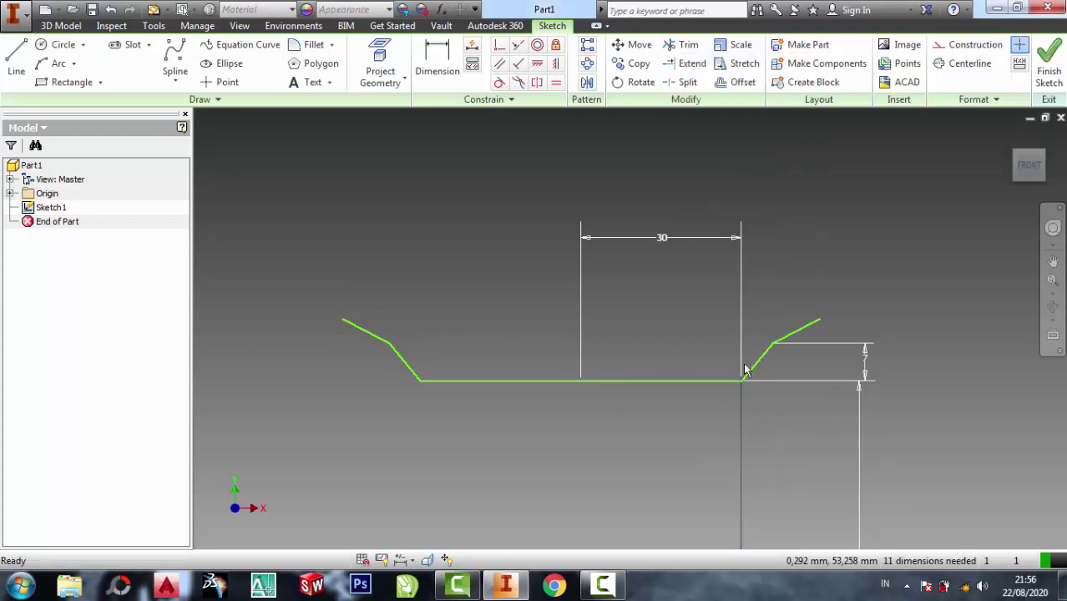
- Offset the rim profile to place a copy just above it
click(683, 82)
click(724, 82)
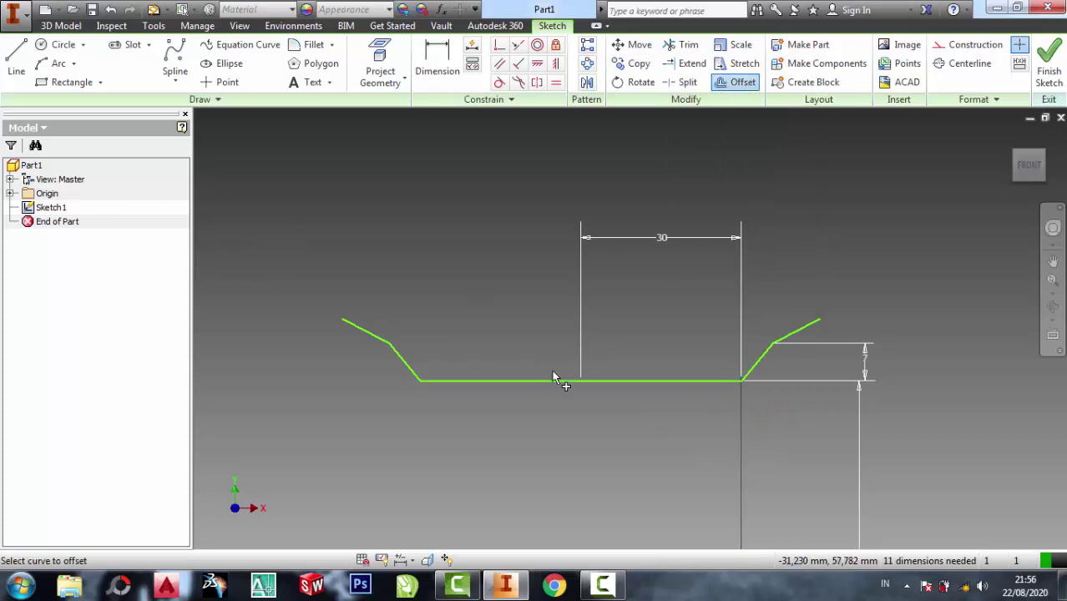
click(552, 380)
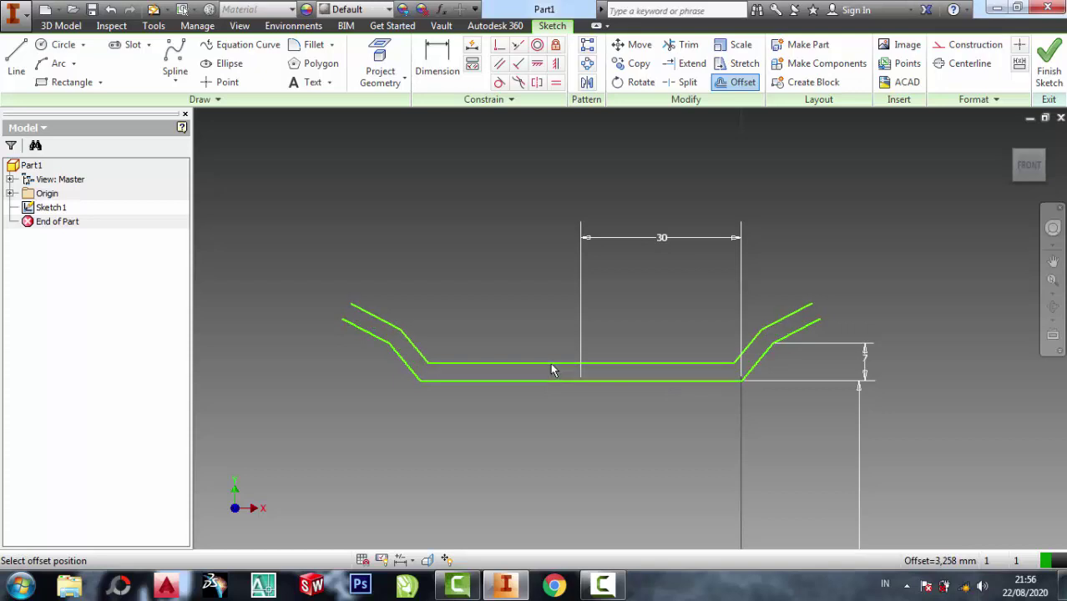
click(551, 365)
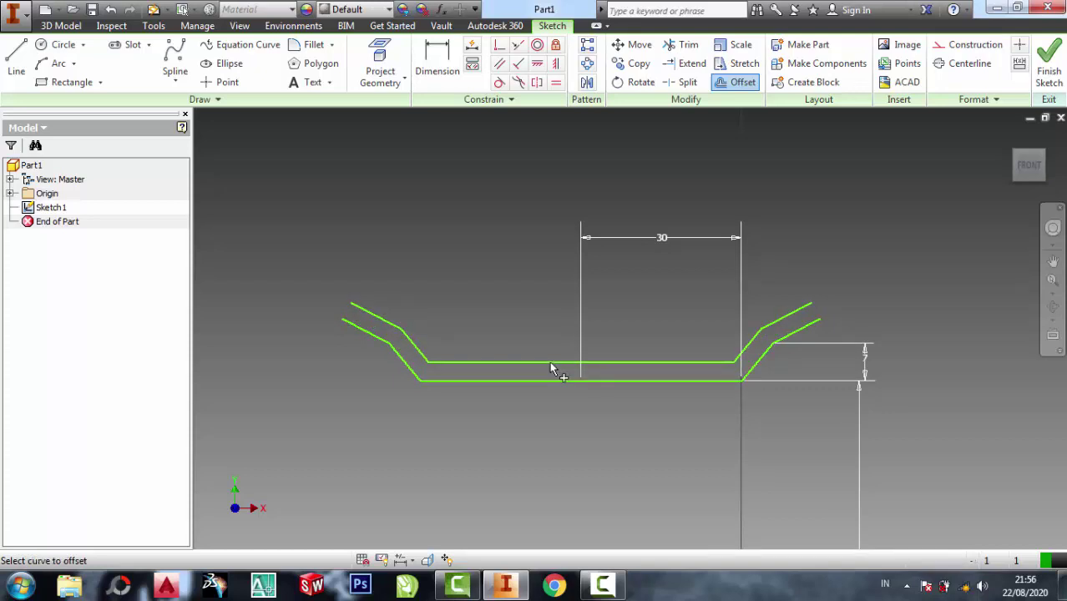
- Draw short lines closing the left and right ends between the profile and its offset
click(12, 60)
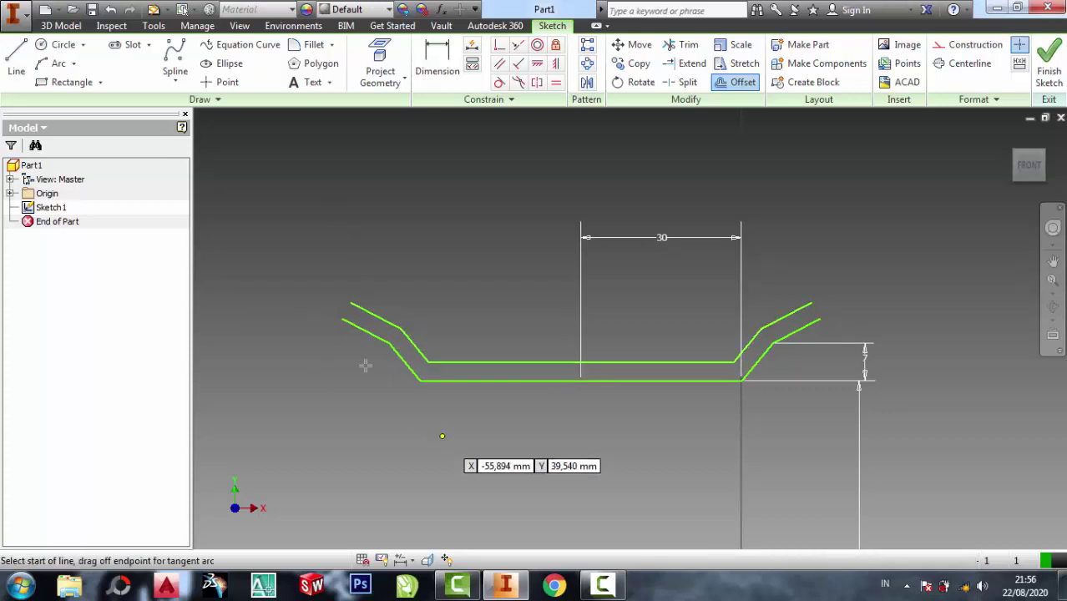
click(351, 303)
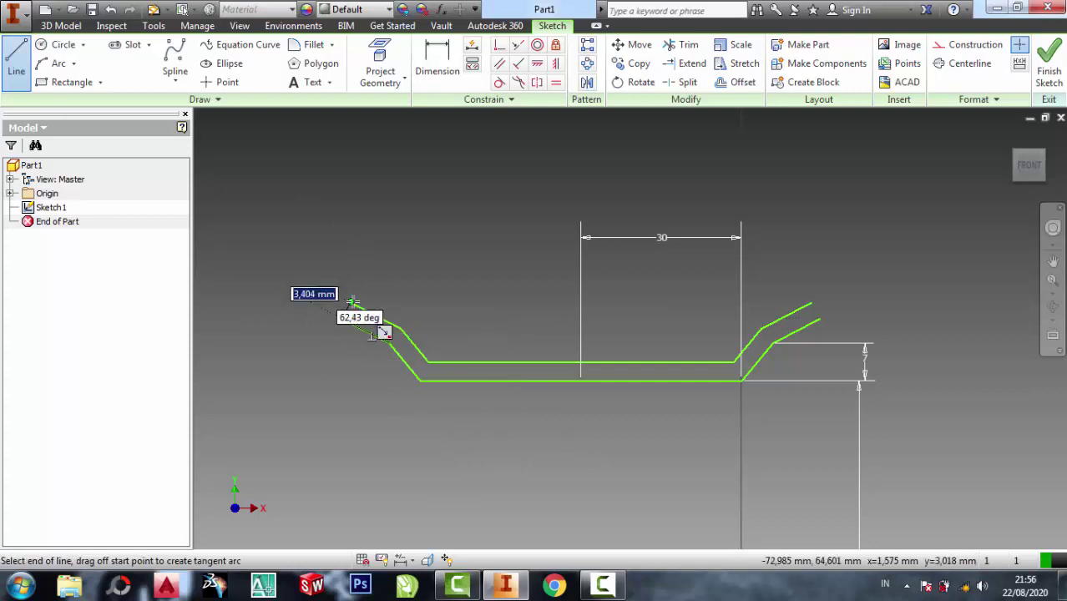
right_click(396, 312)
click(414, 305)
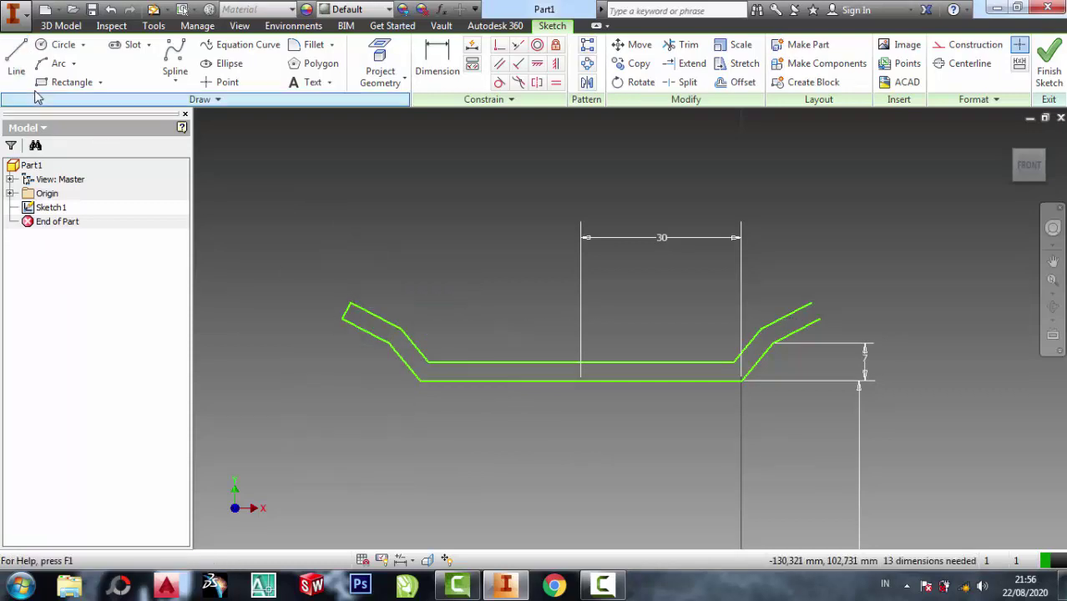
key(l)
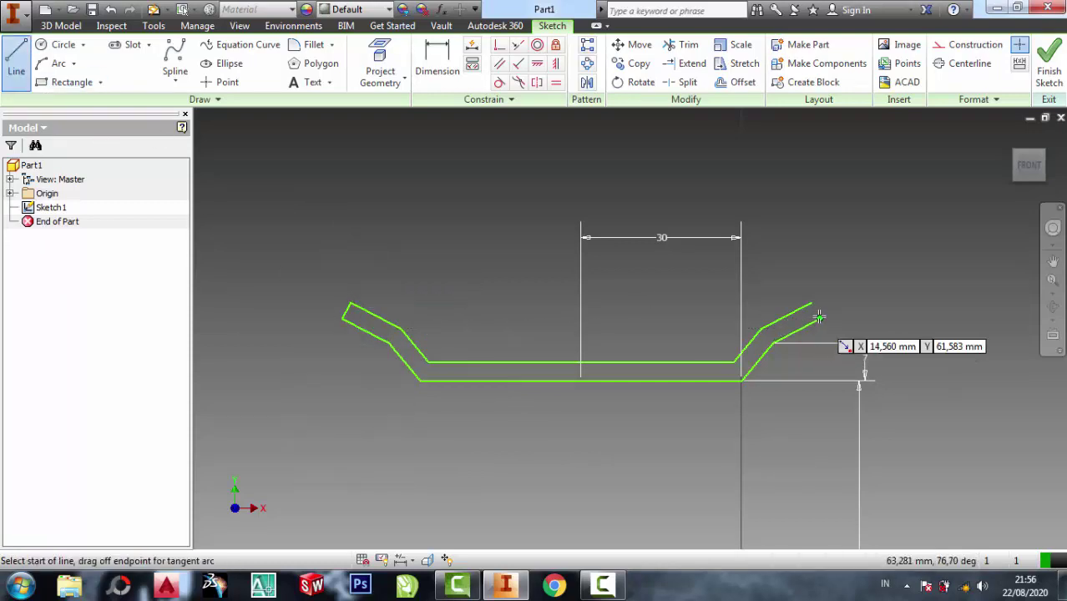
click(819, 318)
right_click(811, 302)
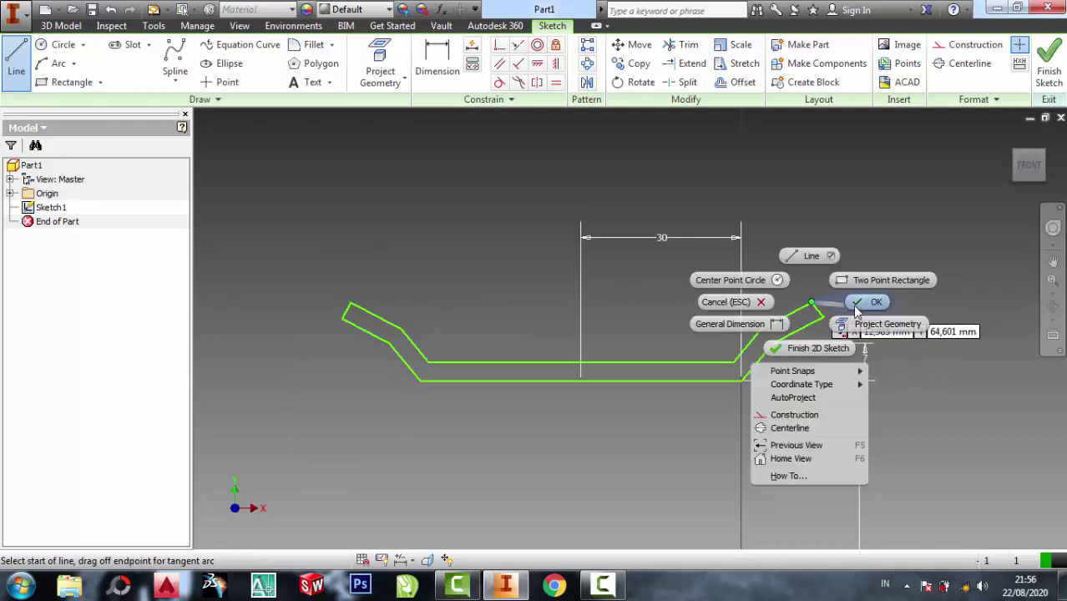
click(856, 309)
middle_drag(747, 385, 732, 222)
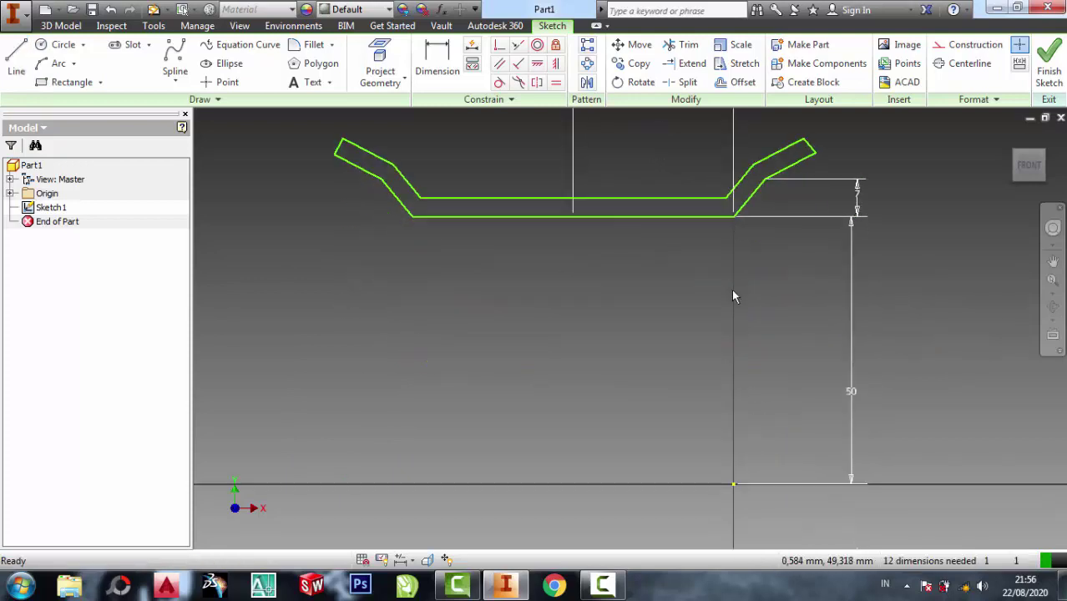
- Draw an L-shaped line going left from the vertical centre axis, then up
middle_drag(733, 295, 691, 288)
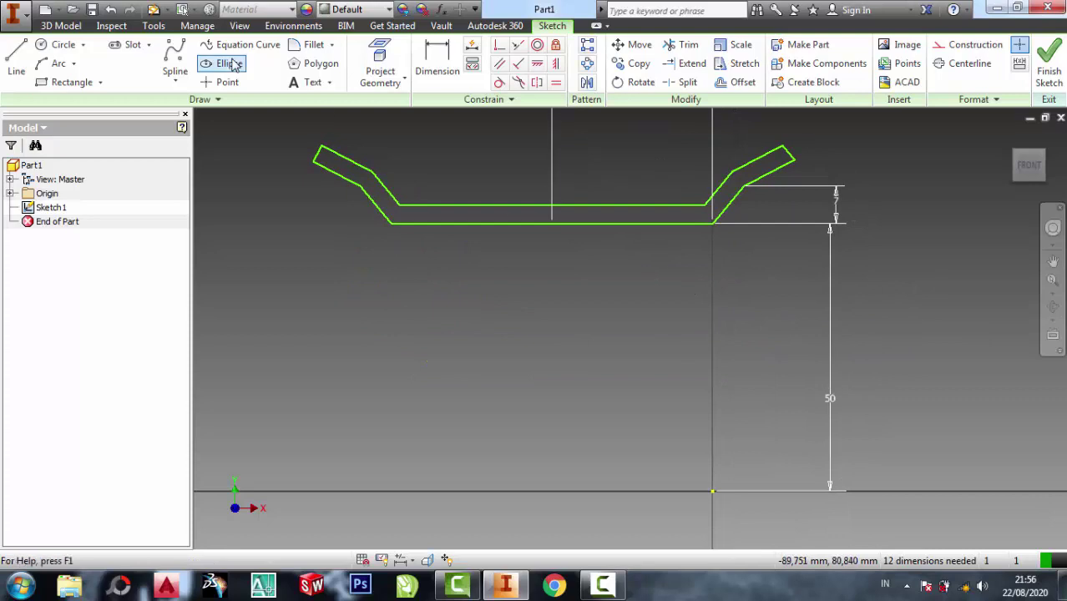
click(16, 58)
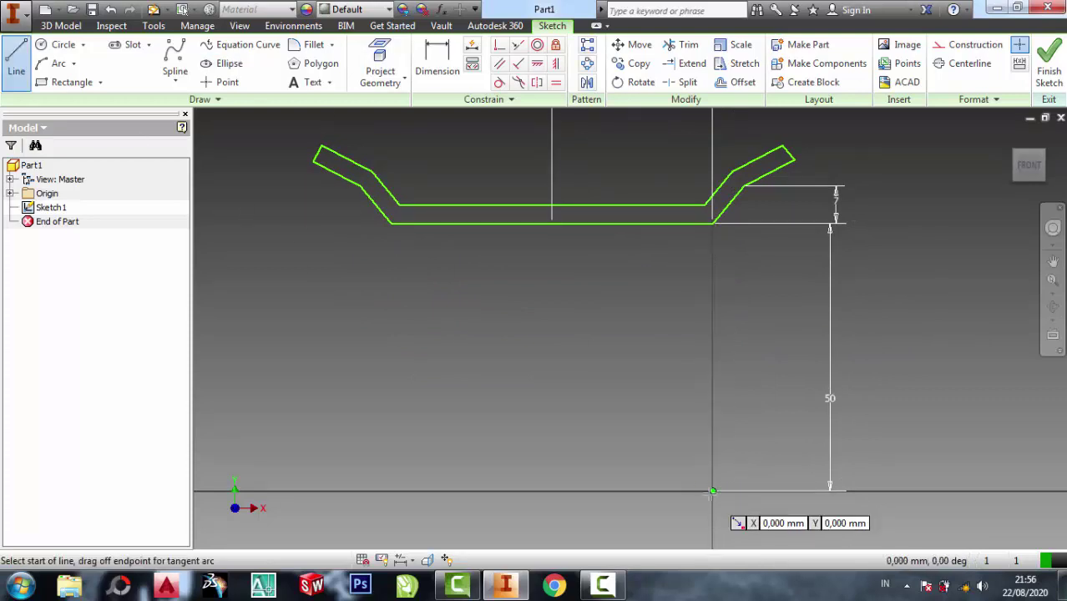
click(712, 430)
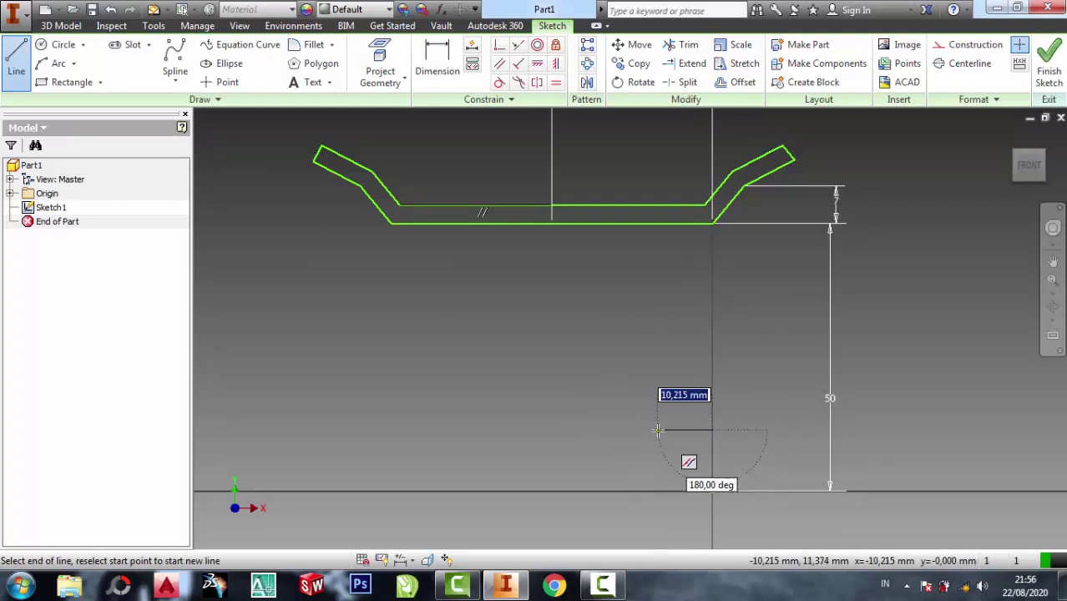
click(660, 430)
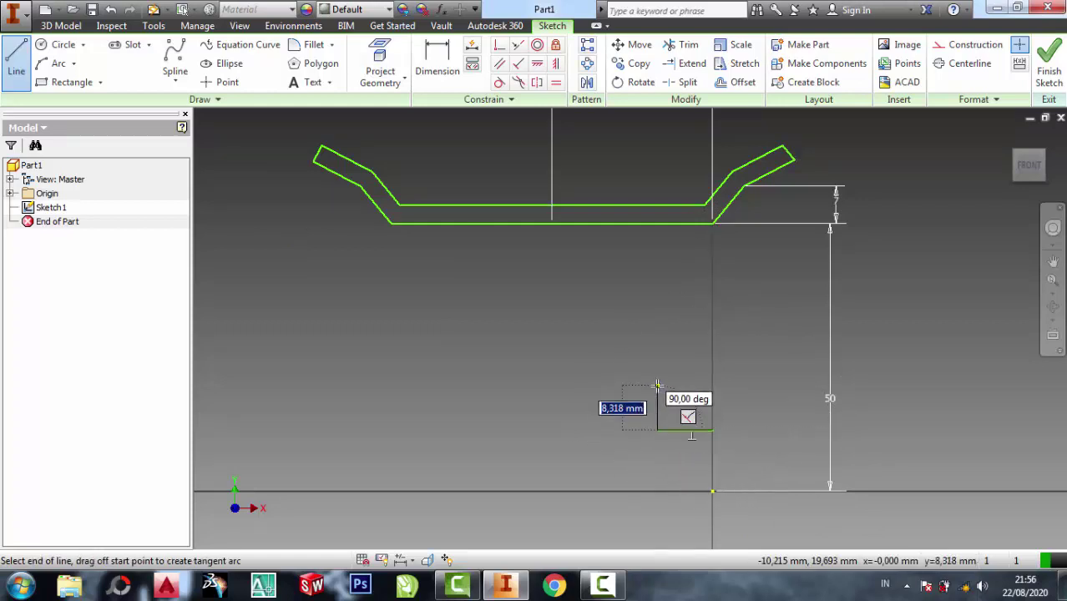
click(659, 386)
right_click(658, 386)
click(690, 407)
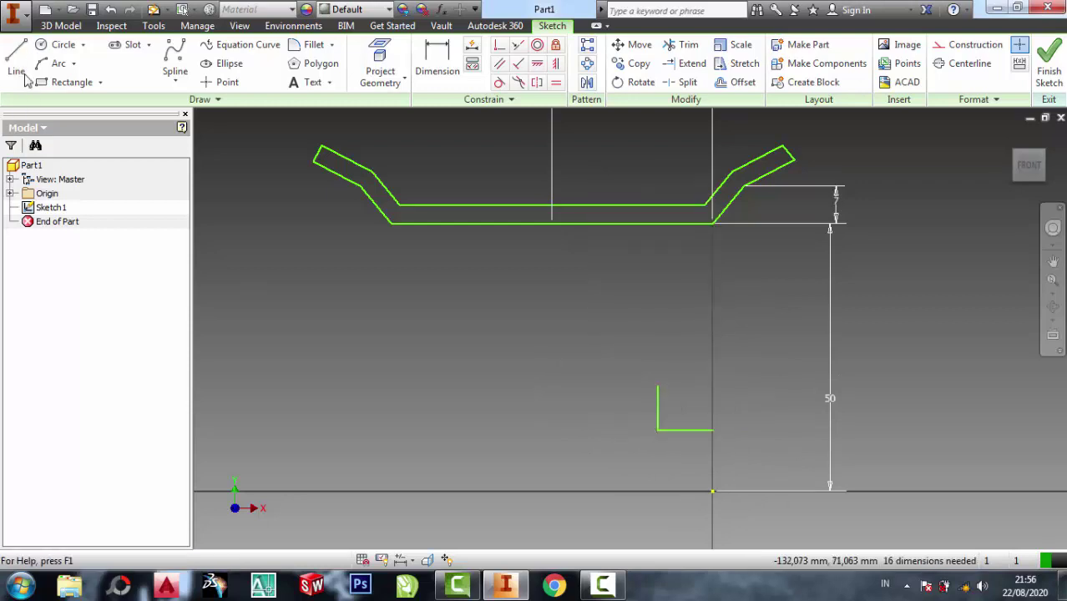
- Draw a separate vertical line about 20 mm up from the horizontal axis
click(622, 491)
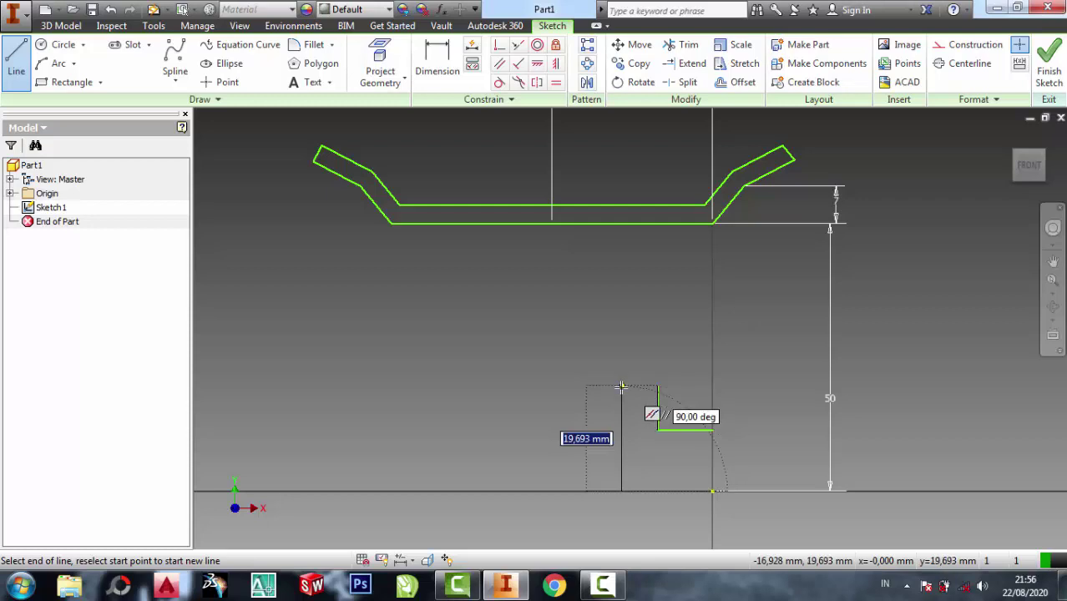
click(621, 387)
right_click(622, 386)
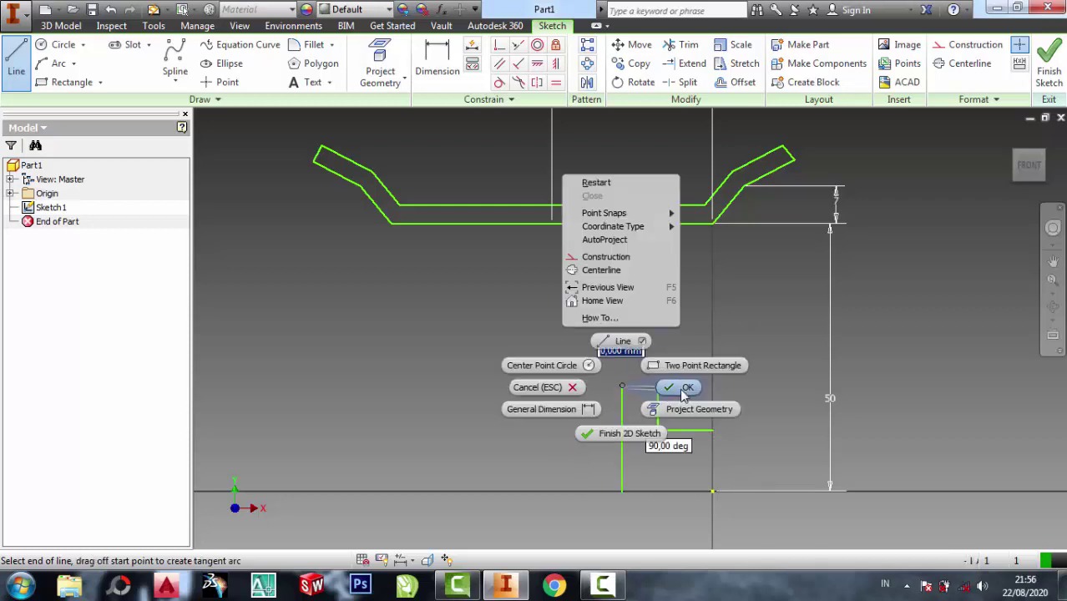
click(682, 390)
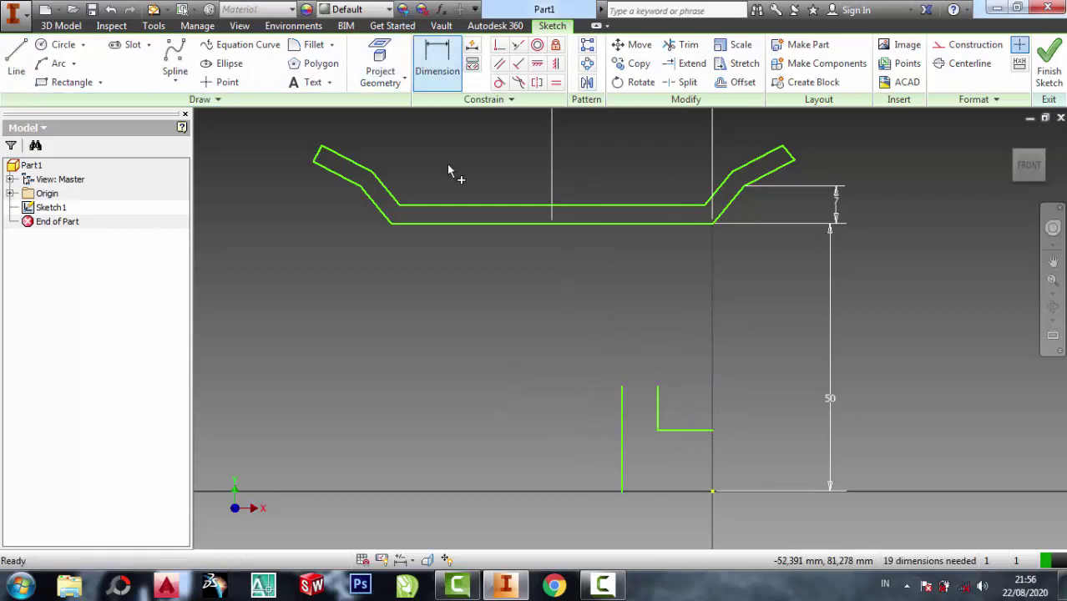
- Dimension the short horizontal line 8 above the axis and its upright to 10
key(d)
click(696, 430)
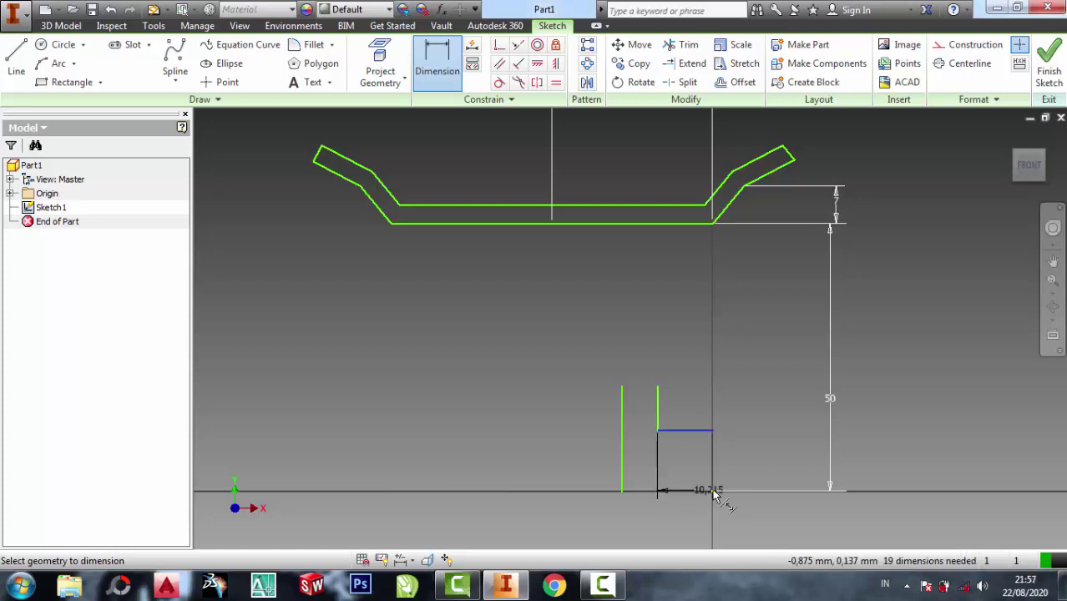
click(713, 493)
click(781, 466)
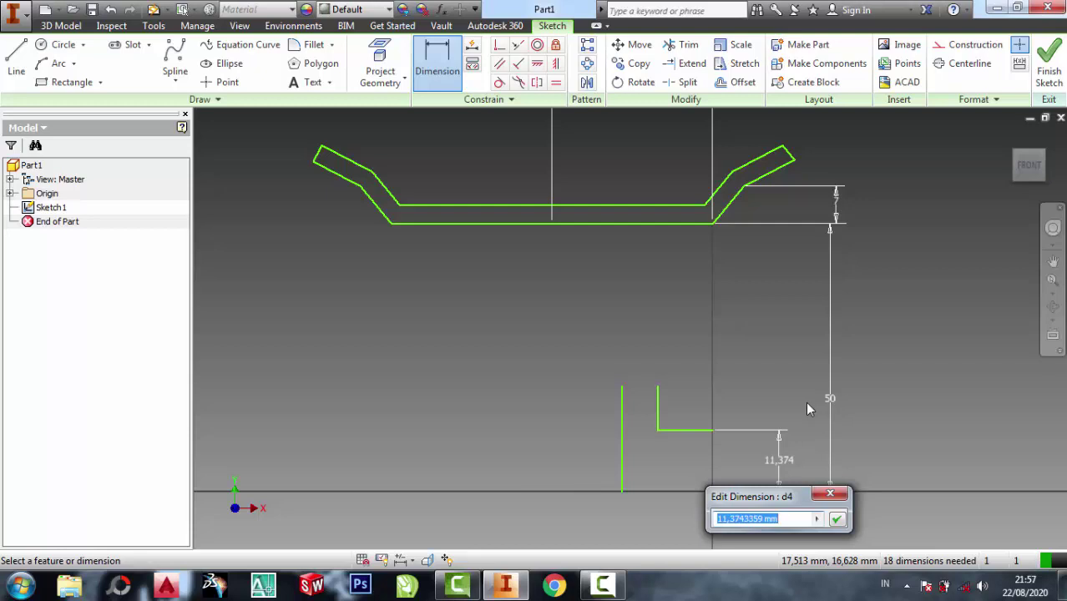
text(8)
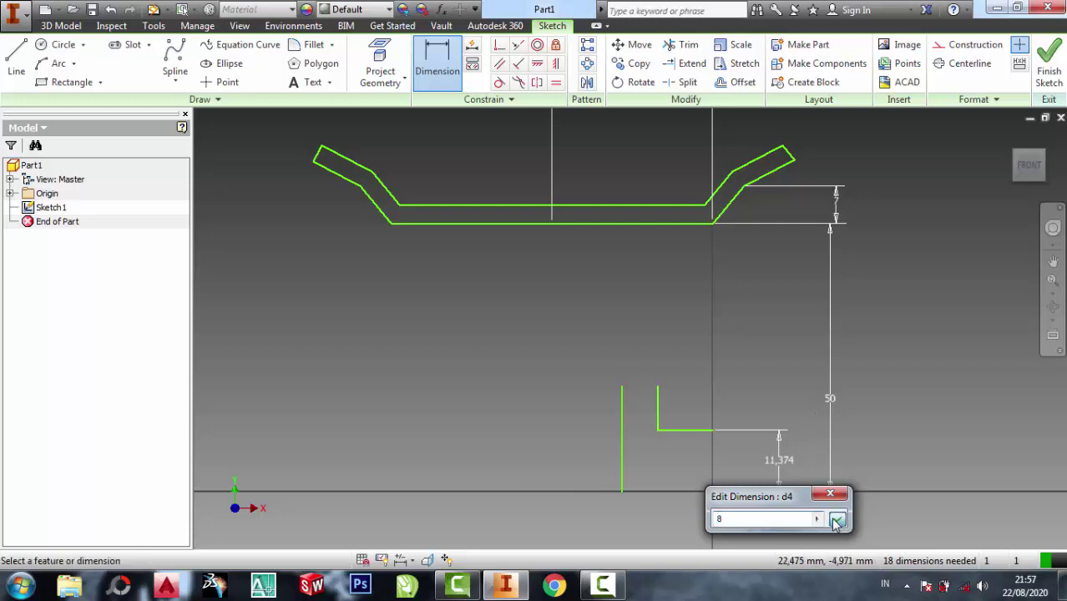
click(836, 519)
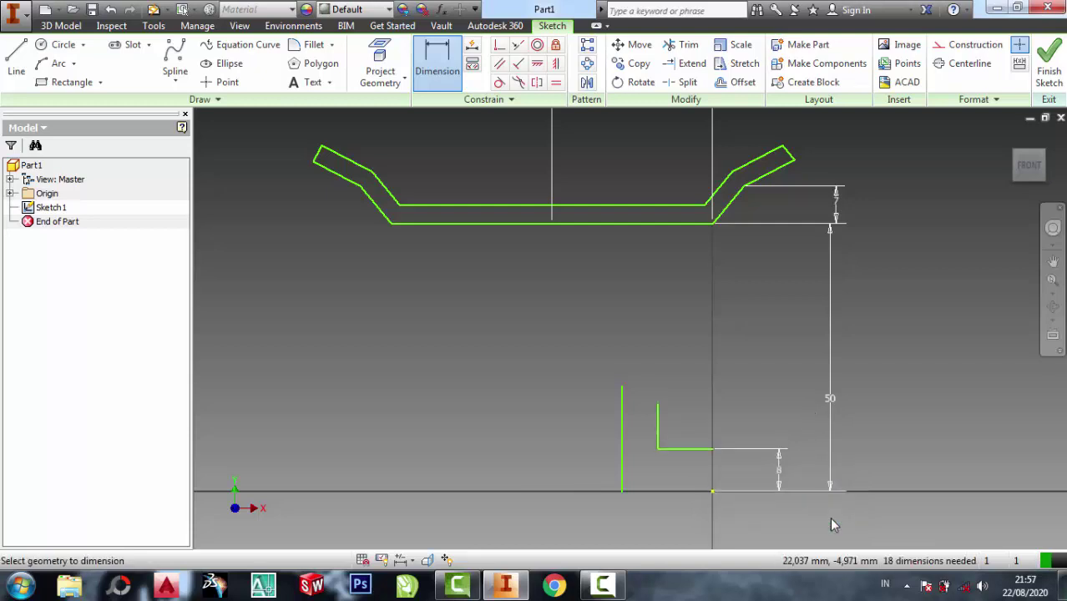
click(658, 424)
click(809, 421)
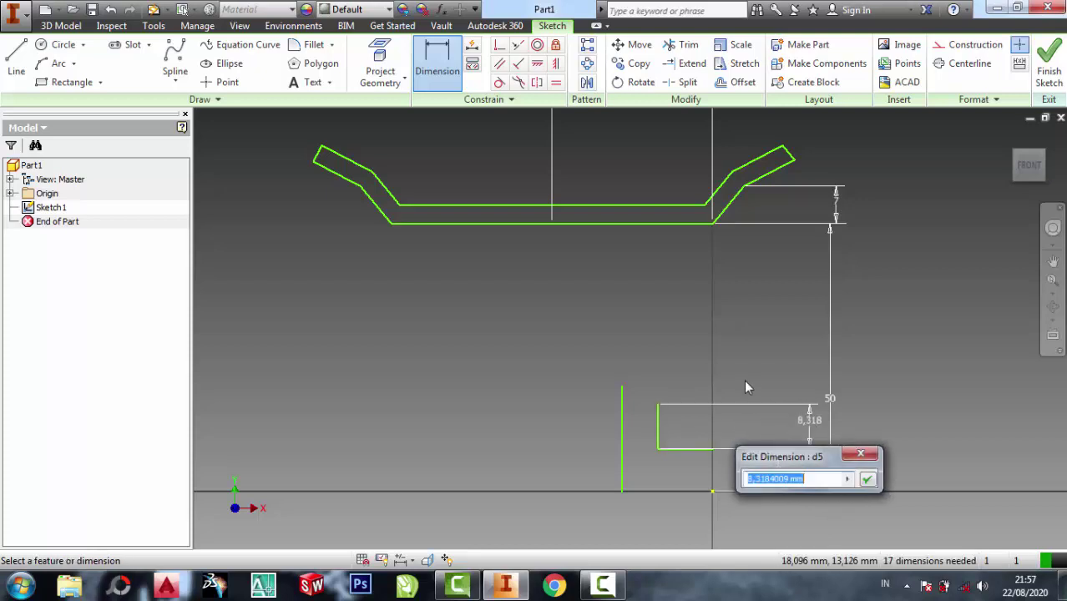
text(10)
click(867, 480)
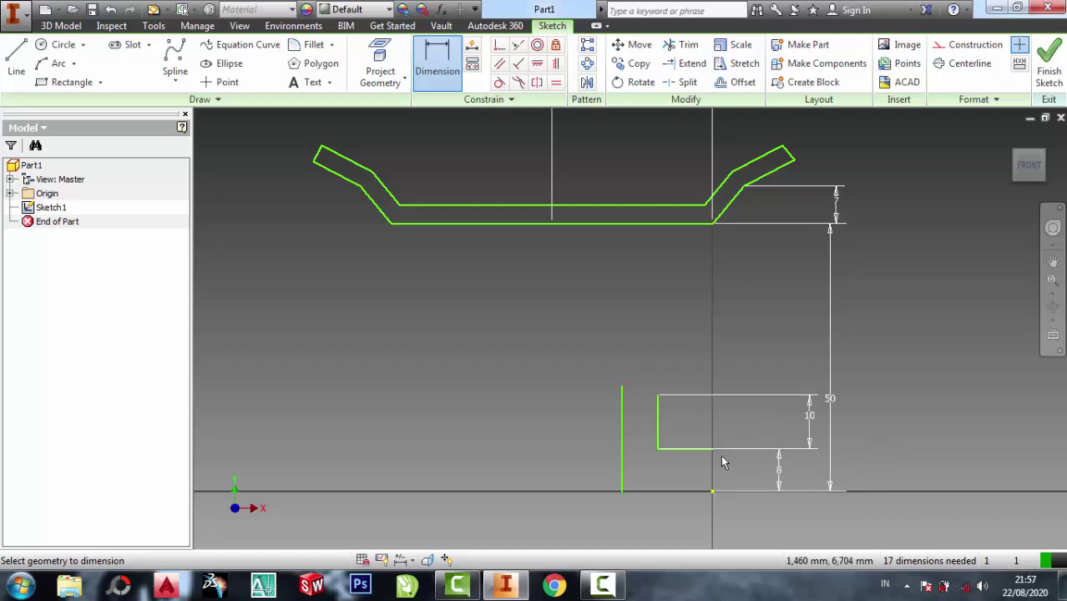
- Dimension the separate vertical line as 19, then edit it to 18
scroll(729, 468, down, 3)
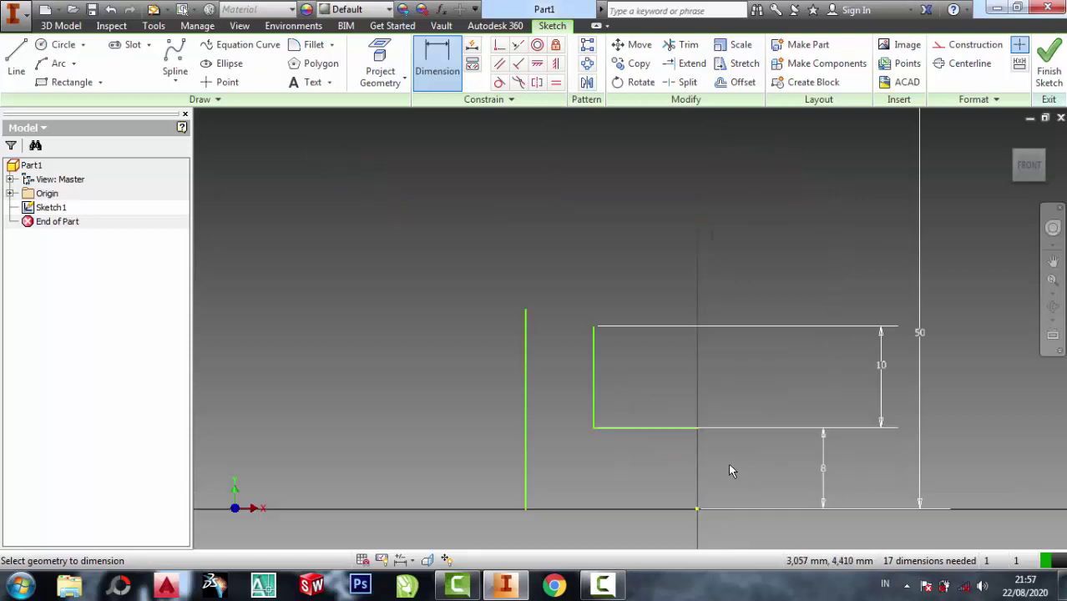
click(526, 418)
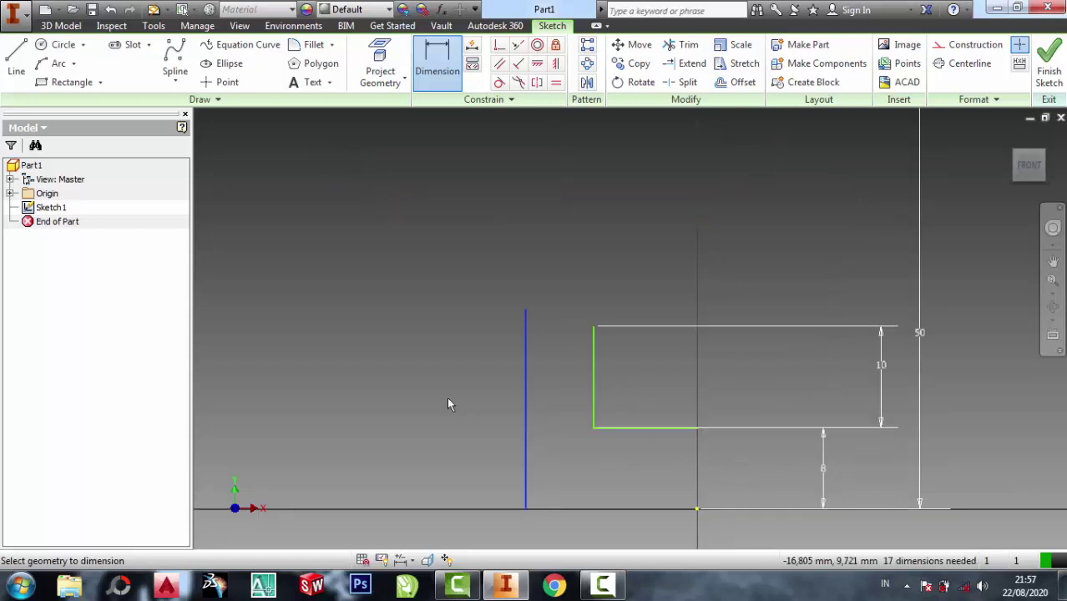
click(428, 394)
text(19)
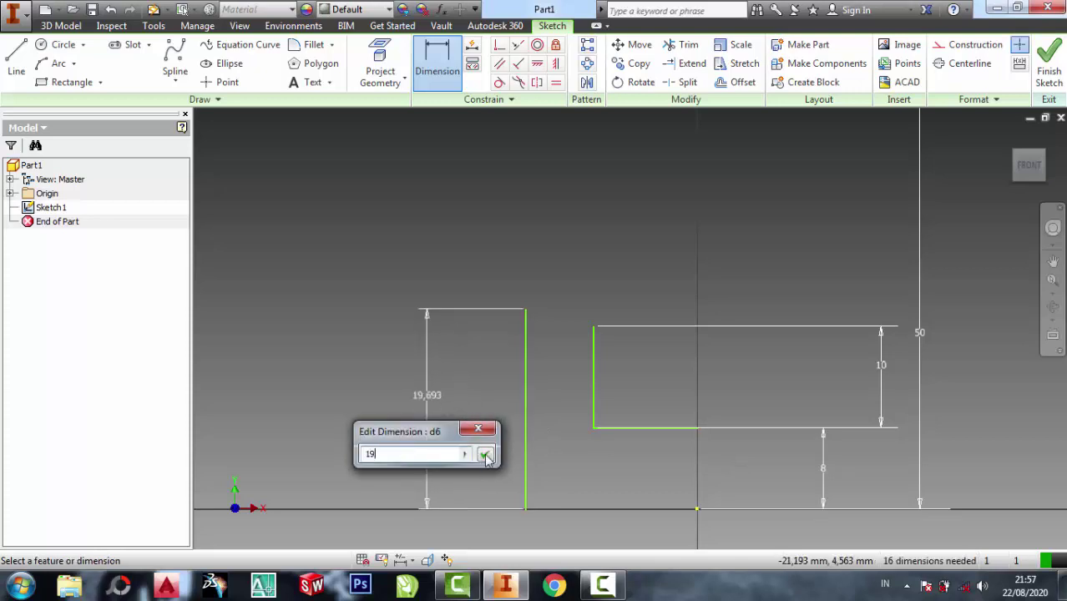
click(485, 455)
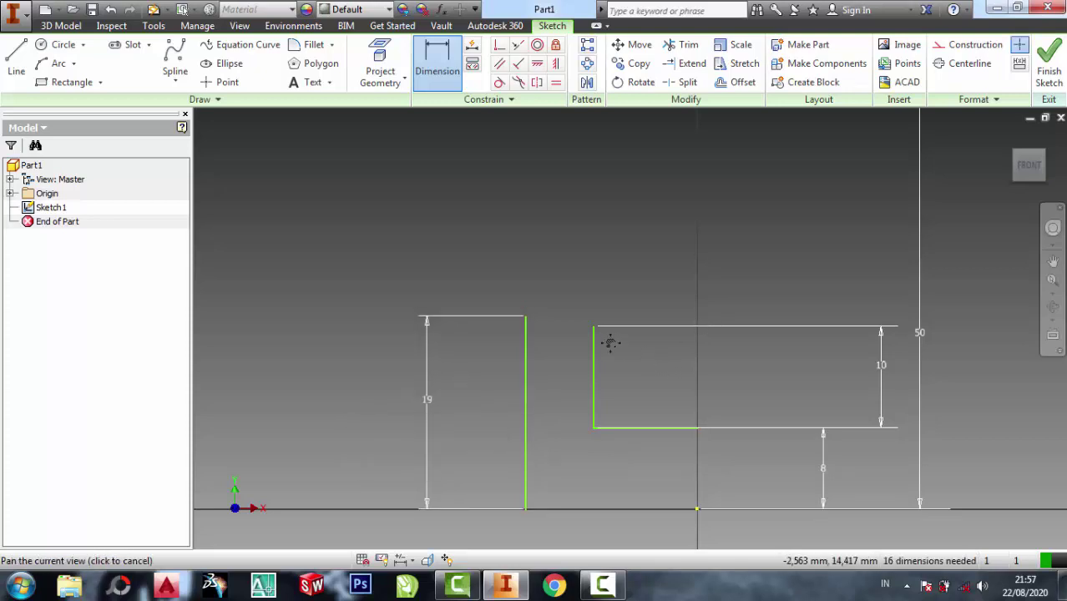
middle_drag(610, 342, 599, 346)
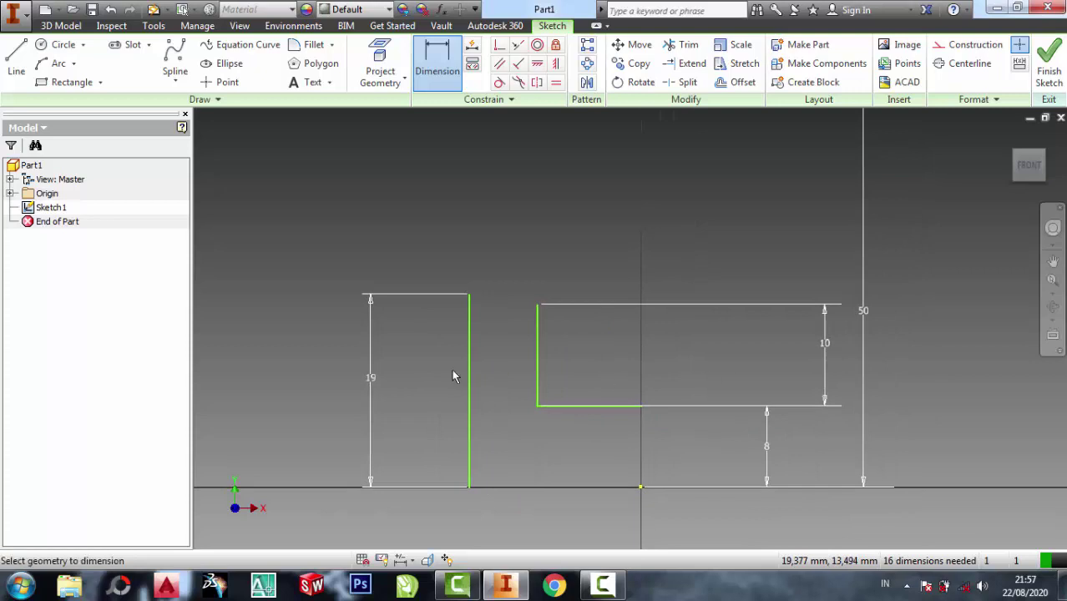
double_click(372, 378)
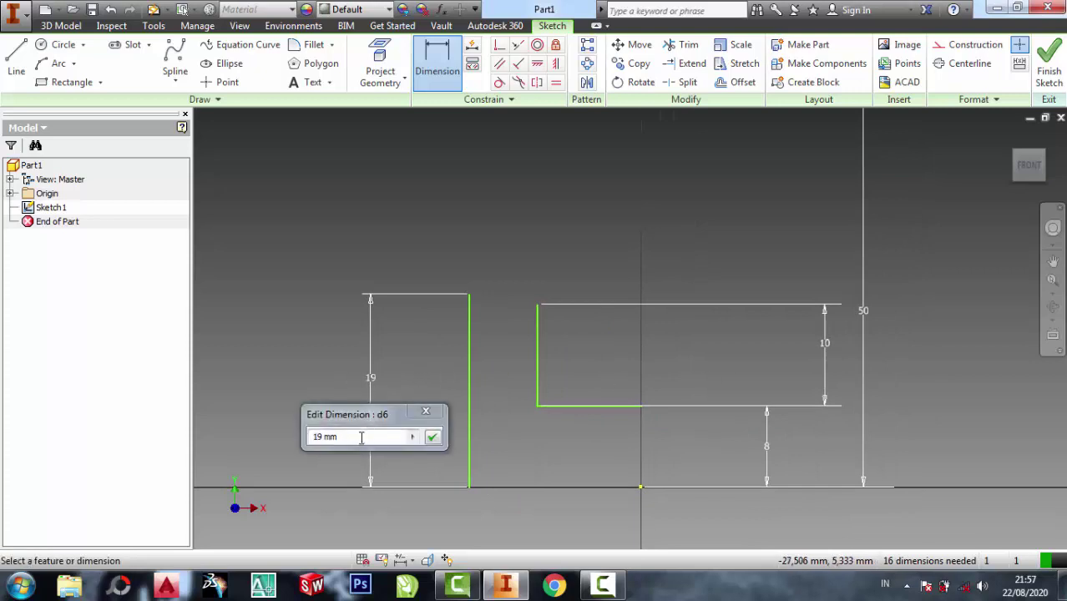
text(18)
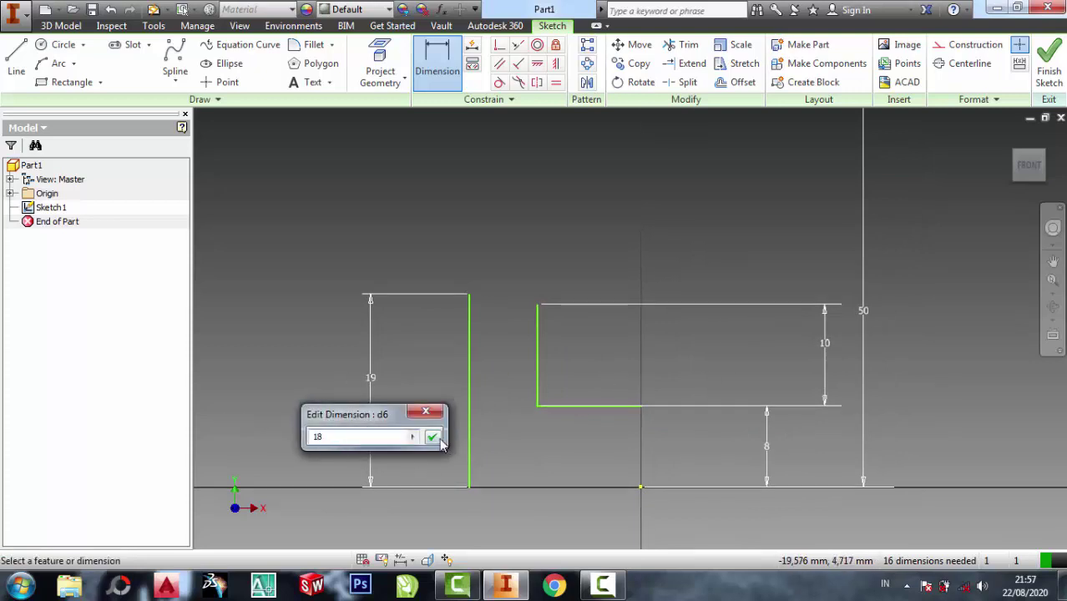
click(435, 438)
- Pan the view back up to the upper rim profile
middle_drag(549, 376, 554, 352)
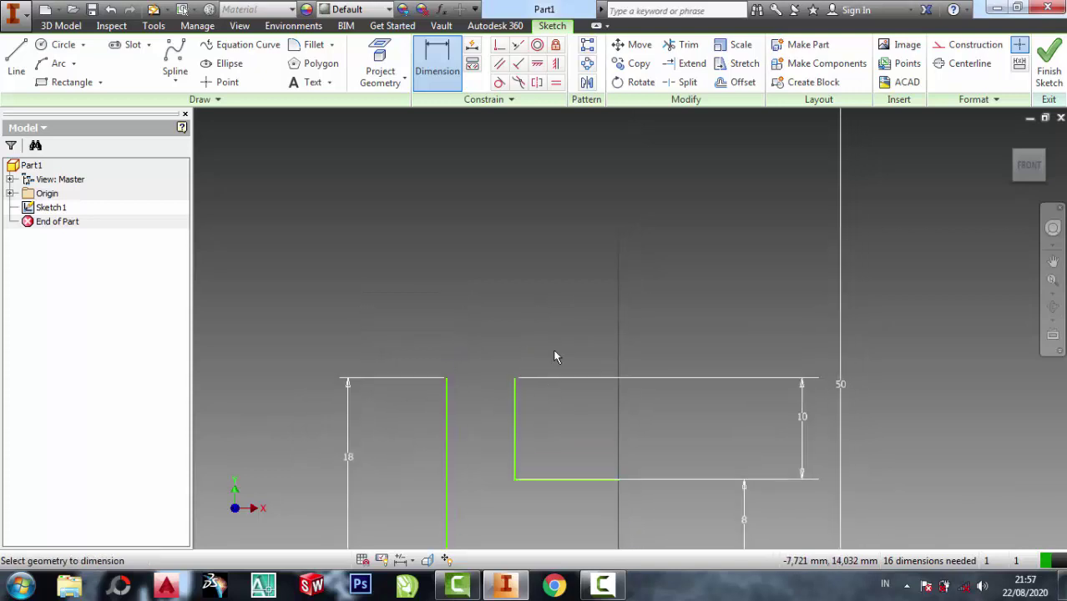
scroll(560, 301, down, 3)
scroll(545, 234, up, 3)
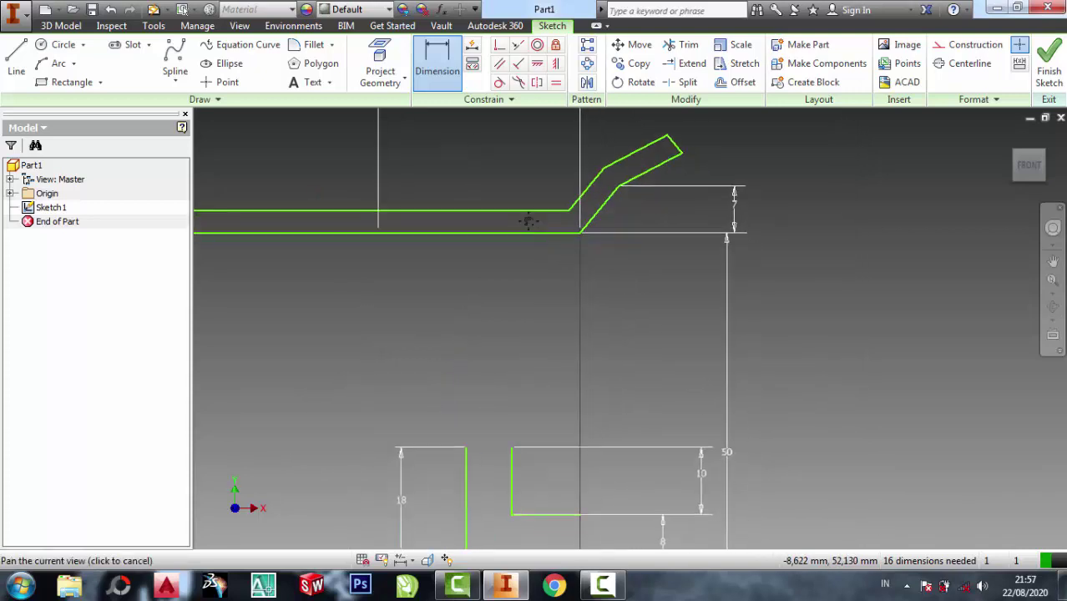
middle_drag(551, 238, 495, 228)
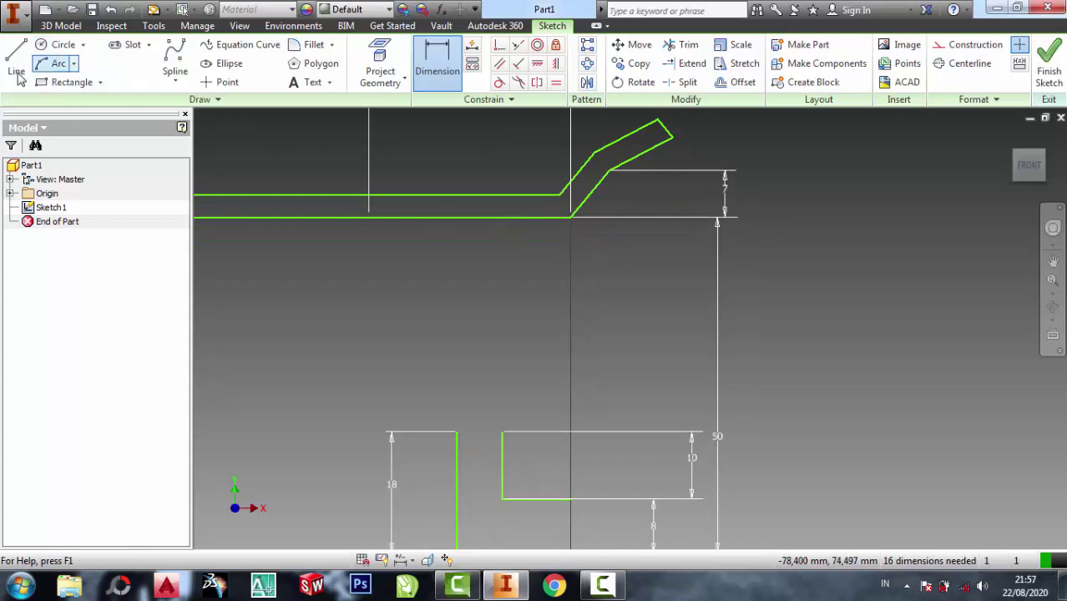
click(176, 56)
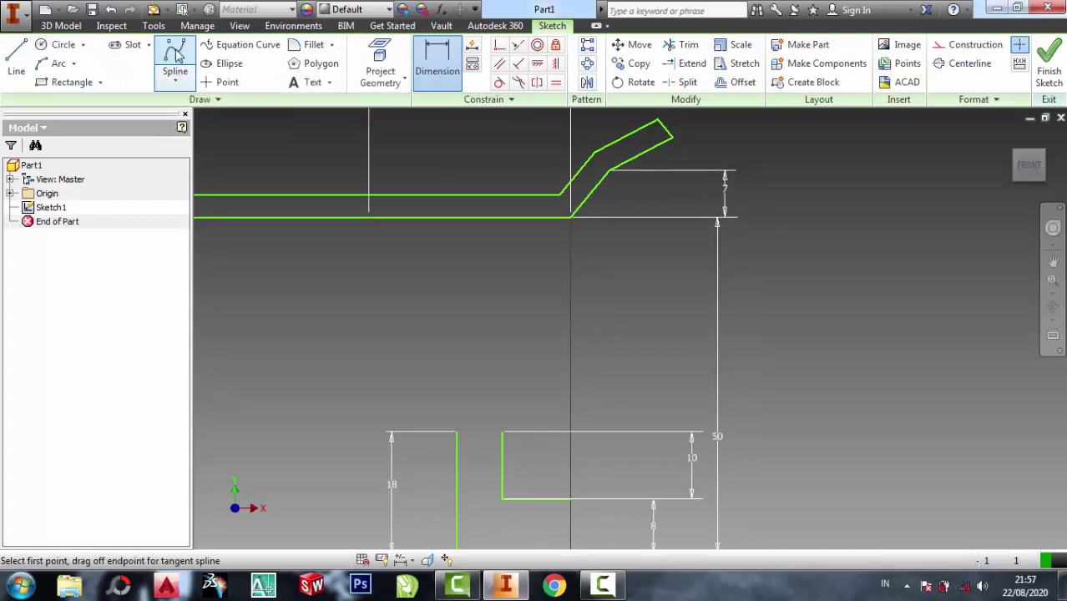
- Draw a trial spline from the rim corner to the rectangle, then delete it
click(610, 170)
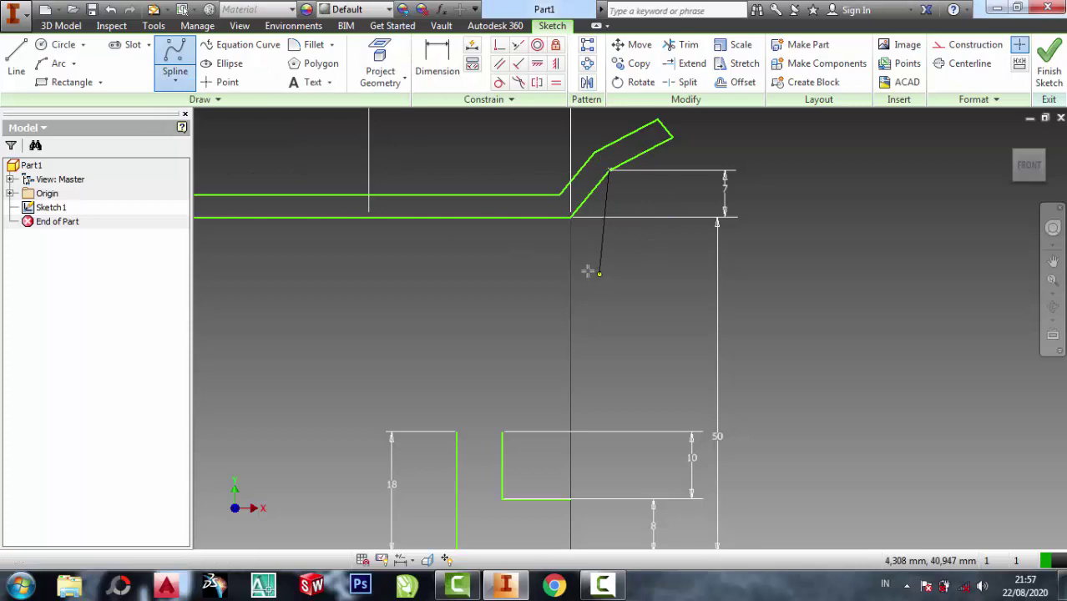
click(529, 270)
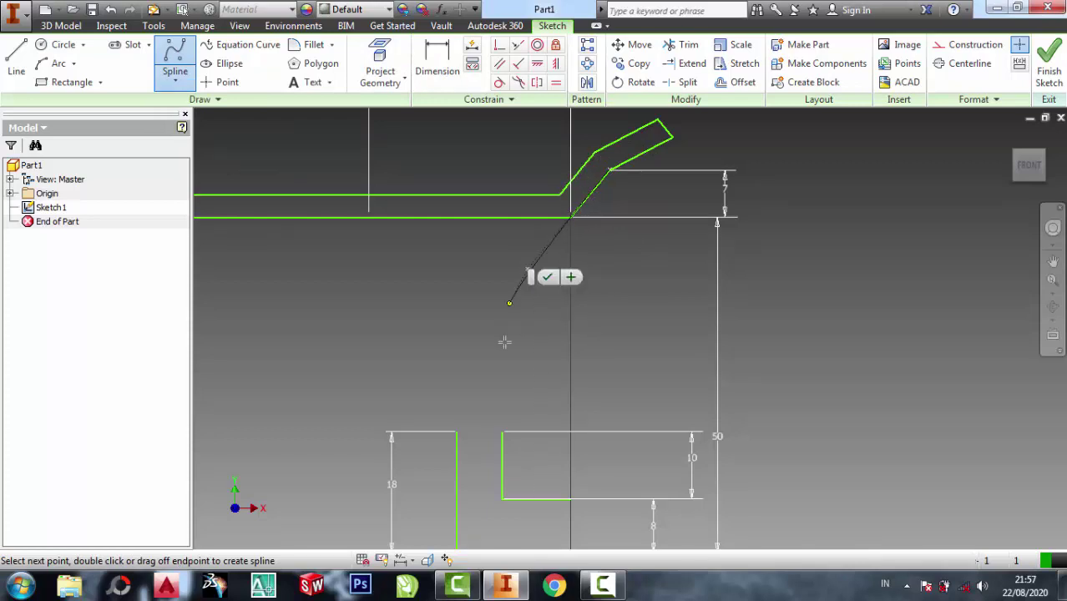
click(501, 432)
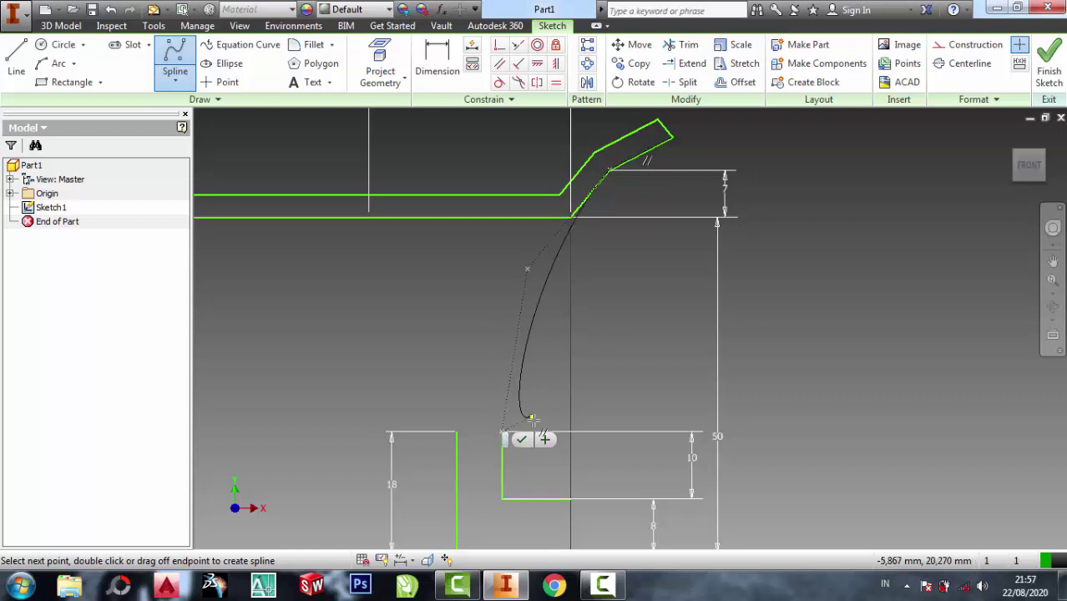
click(521, 440)
key(Escape)
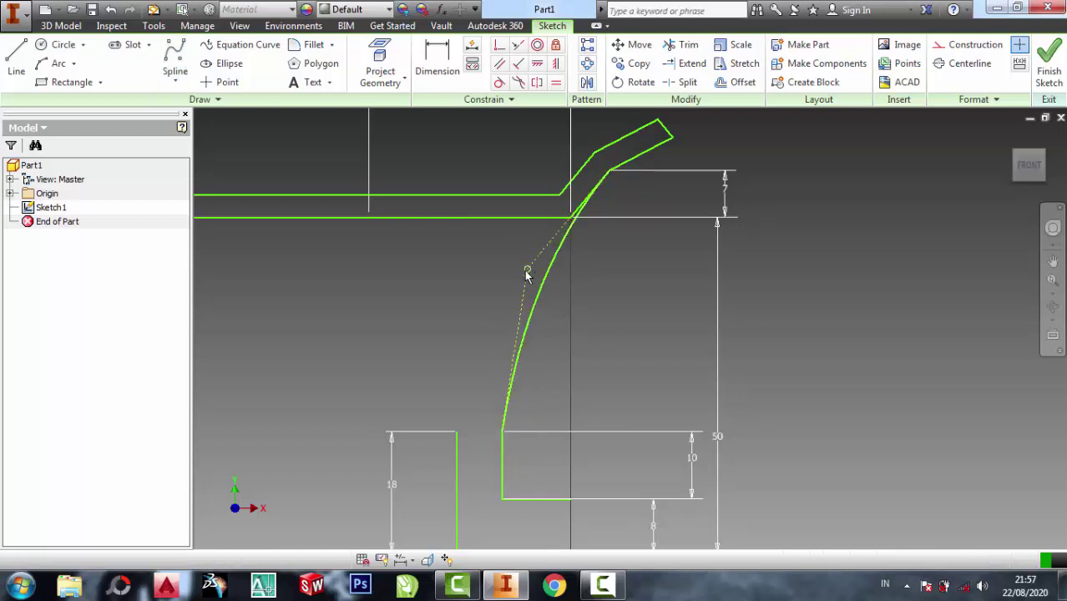
drag(526, 271, 575, 283)
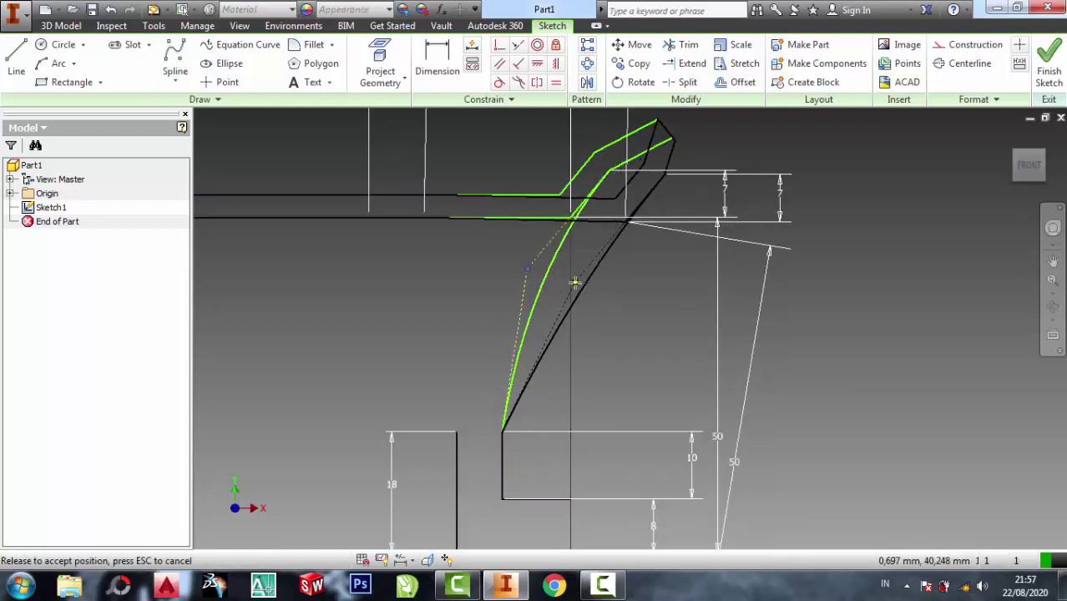
key(ctrl+z)
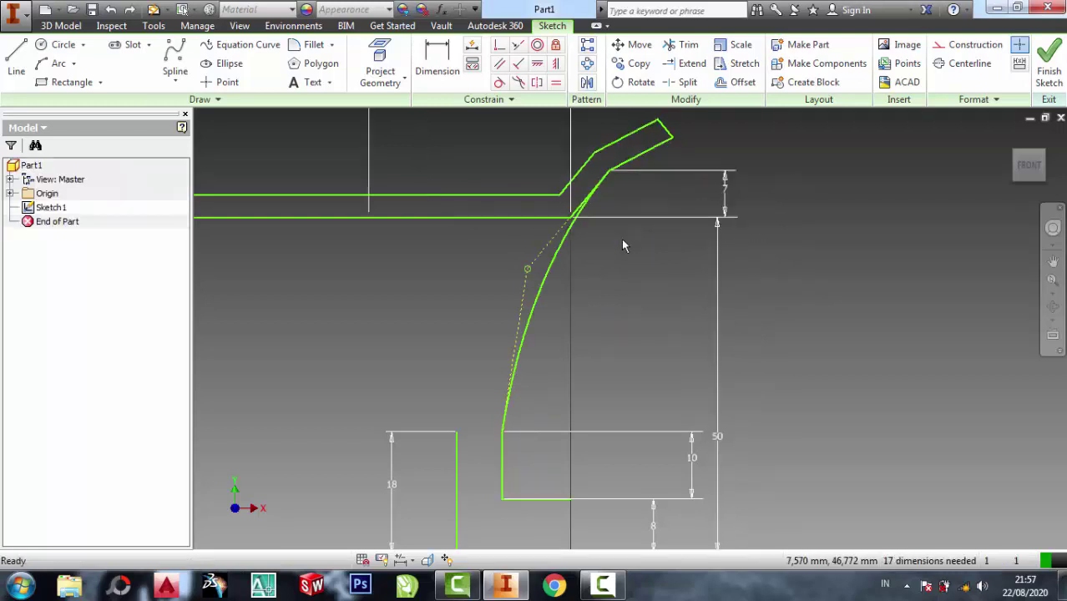
click(549, 273)
right_click(553, 177)
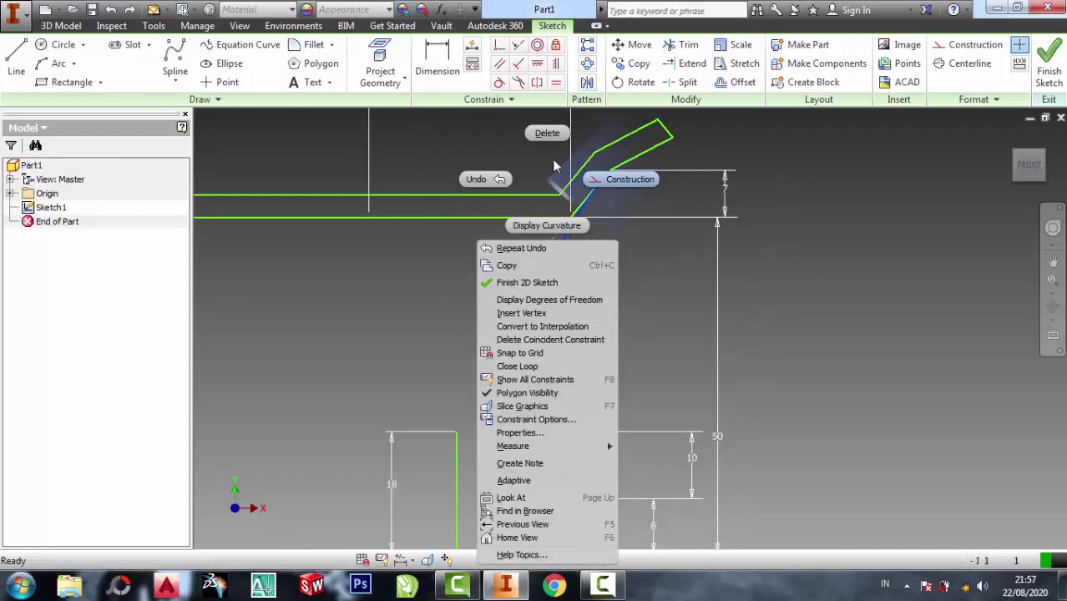
key(Delete)
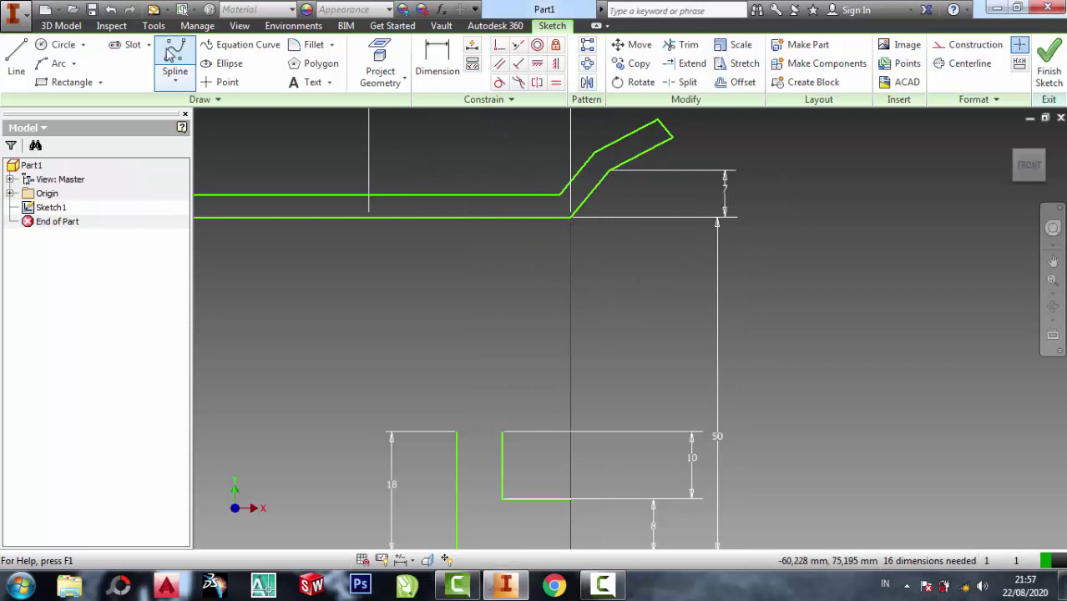
- Draw the outer spoke spline from the rim's inner corner to the rectangle's top-left corner
click(173, 54)
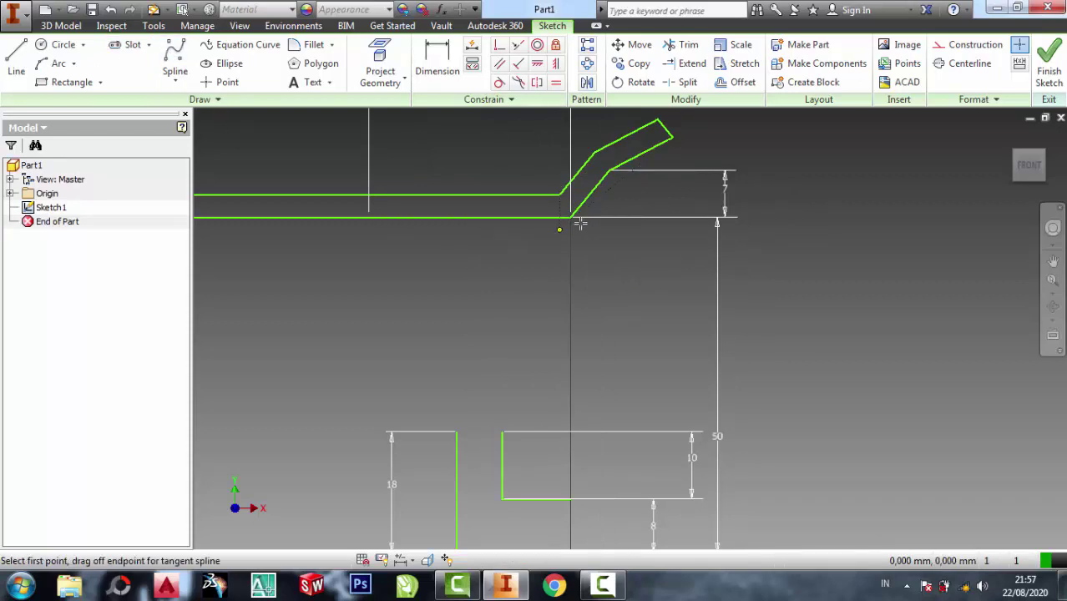
click(609, 171)
click(570, 349)
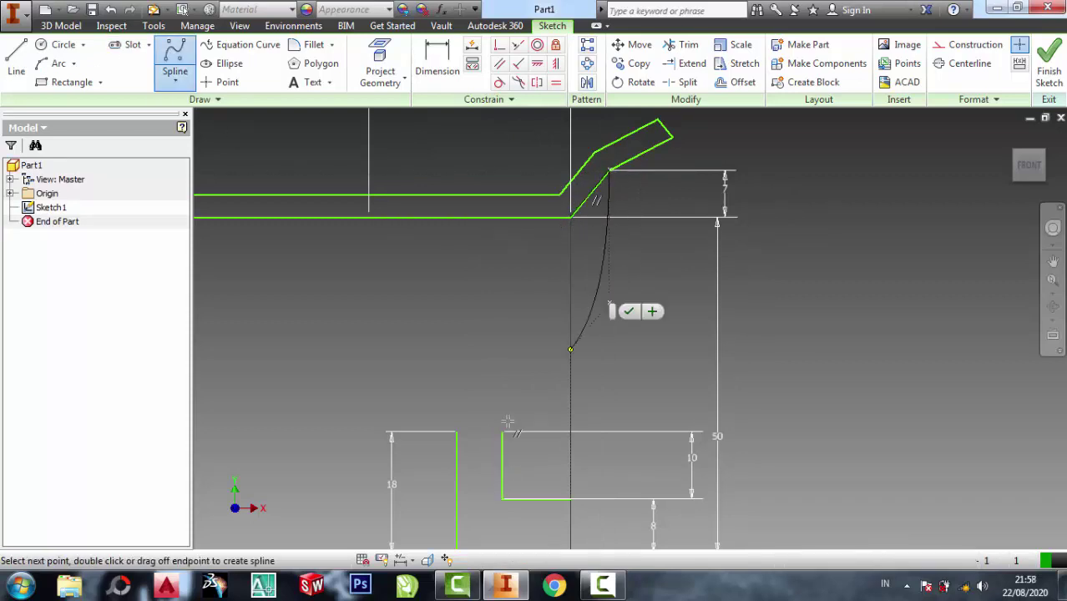
click(501, 435)
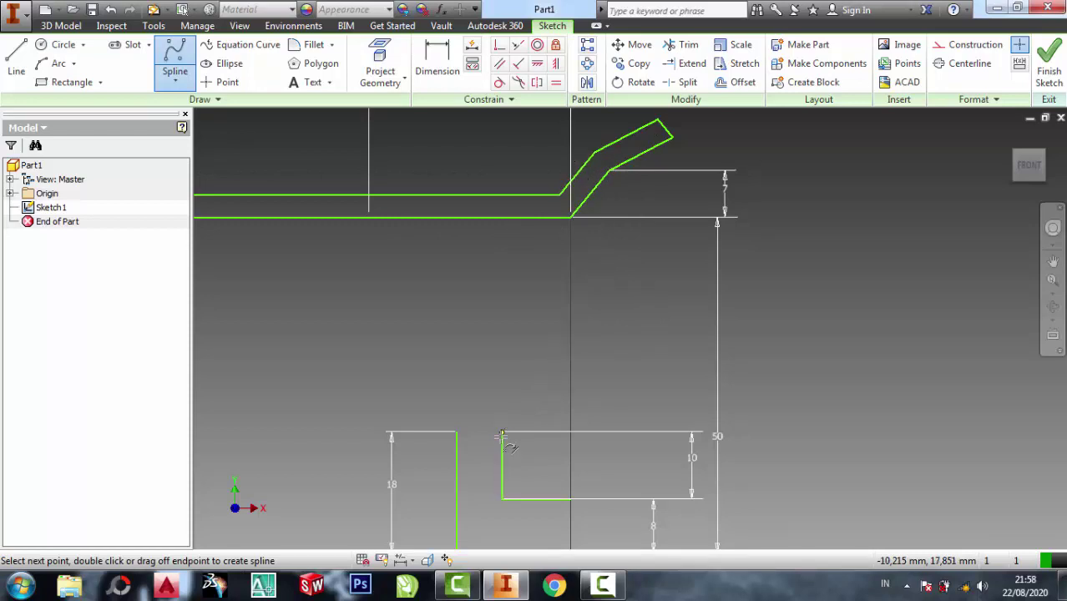
right_click(501, 435)
key(Escape)
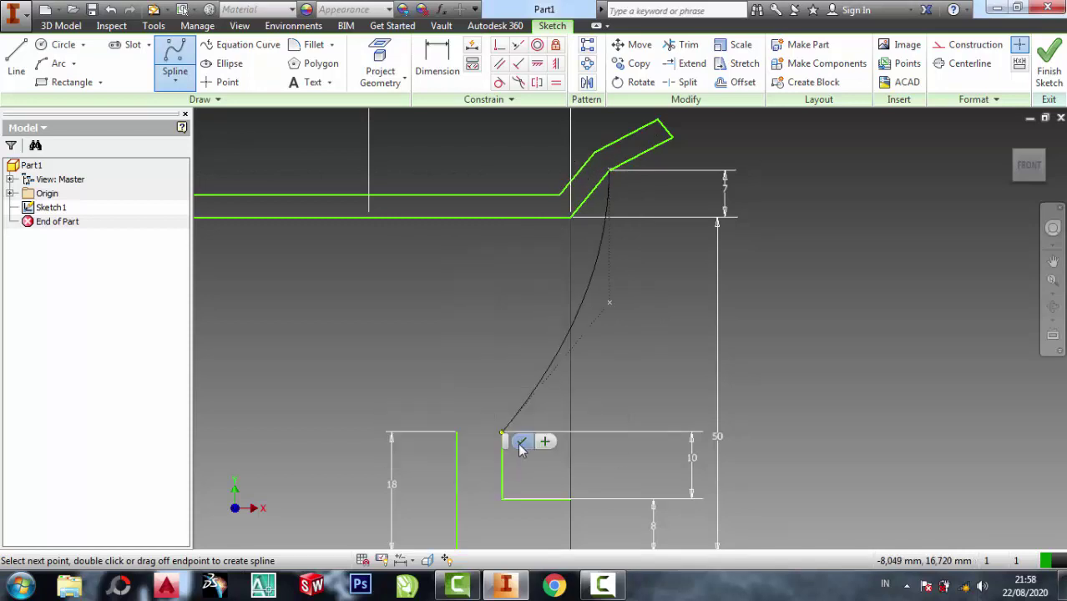
click(520, 446)
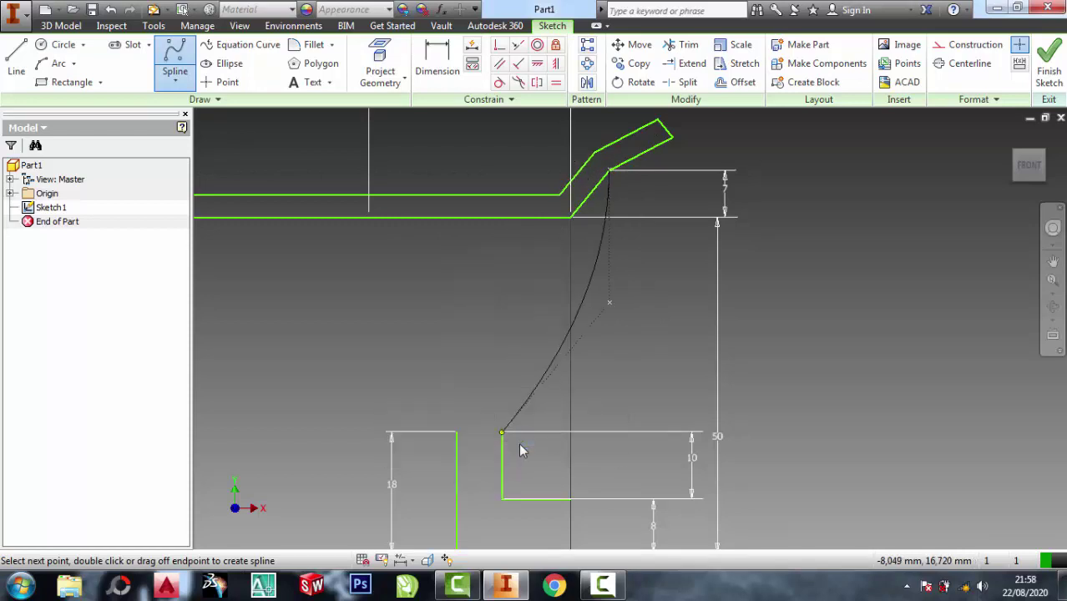
- Draw the inner spoke spline from the rim's lower corner to the left line's top
key(Return)
click(569, 219)
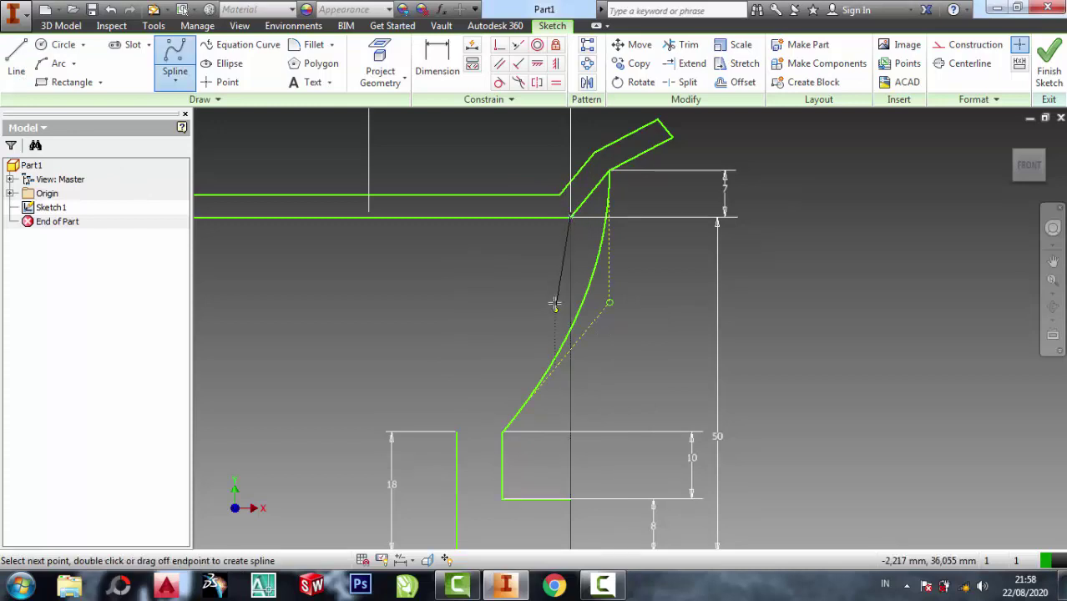
click(556, 299)
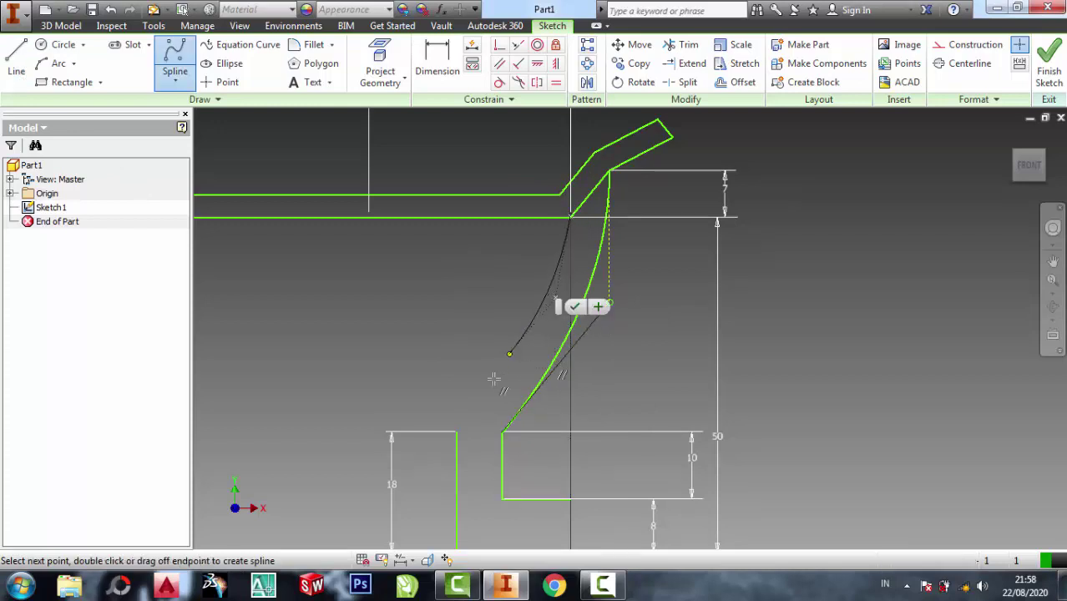
click(456, 431)
click(477, 439)
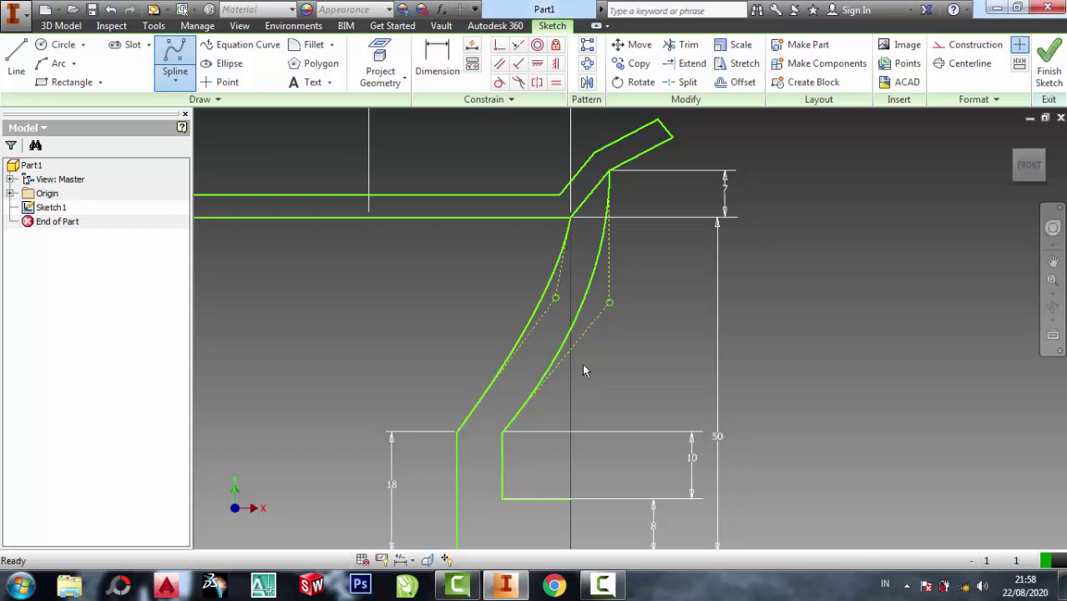
mouse_move(580, 289)
middle_down()
mouse_move(577, 222)
mouse_move(547, 246)
mouse_move(549, 227)
middle_up()
- Dismiss the dimensioned-curve warning and delete the 7 mm height dimension
key(Escape)
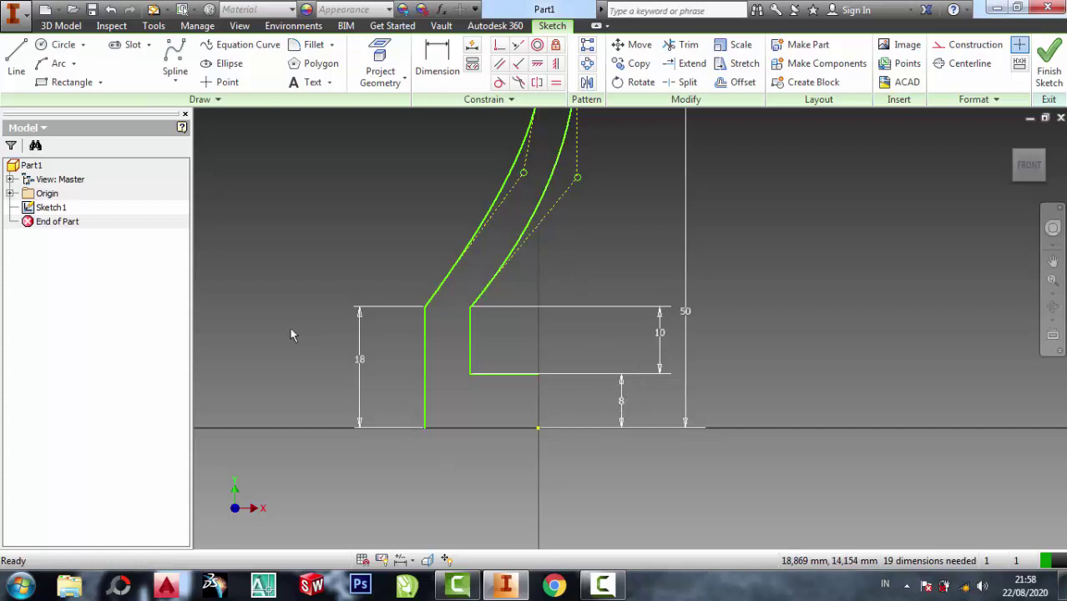
middle_drag(403, 280, 383, 381)
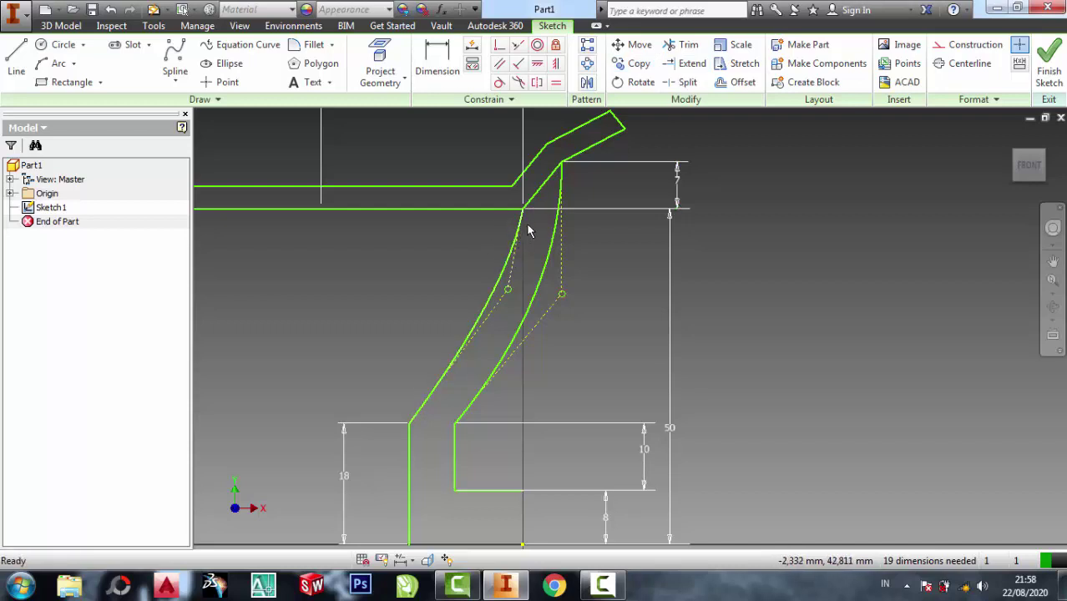
scroll(610, 191, up, 2)
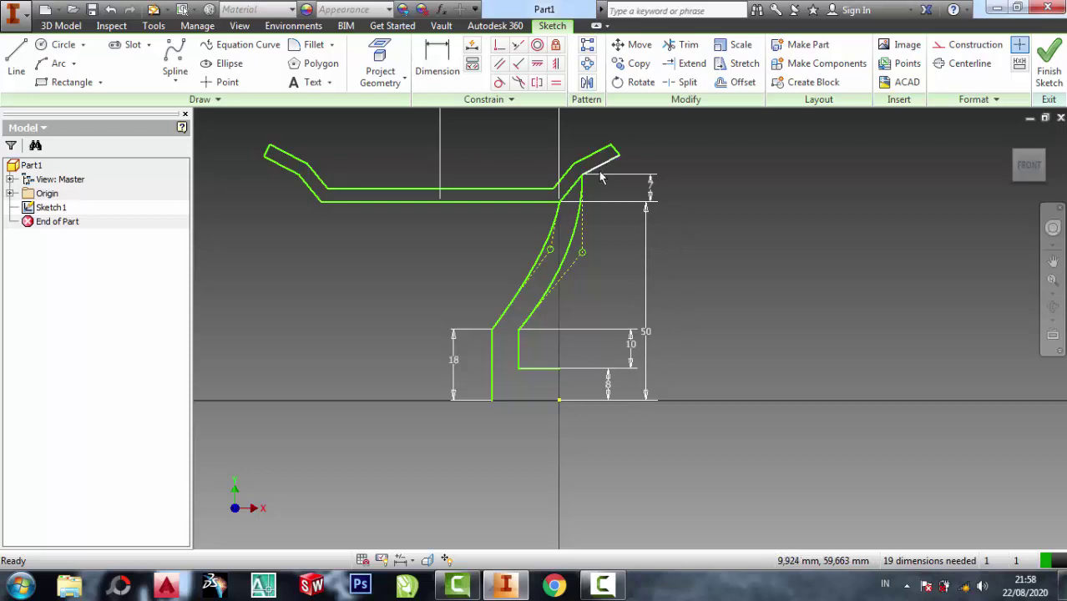
scroll(599, 173, down, 2)
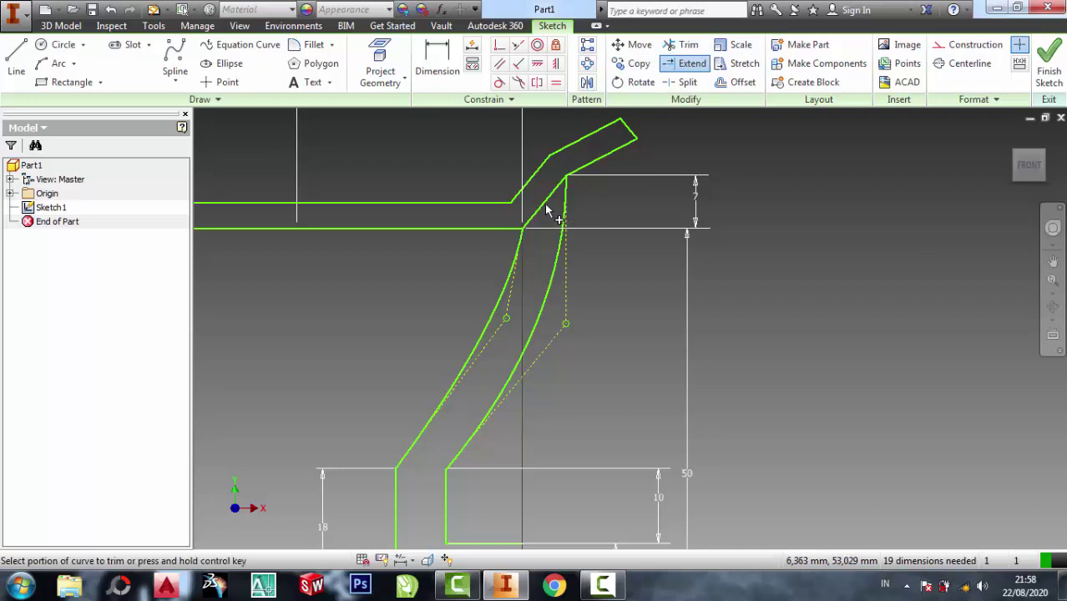
scroll(594, 188, down, 3)
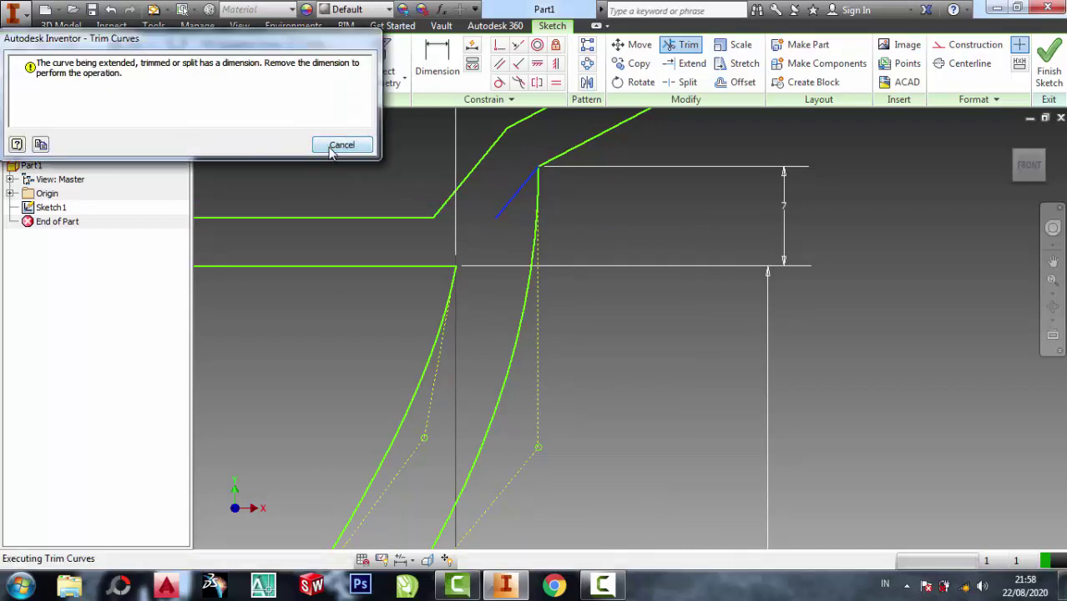
click(342, 145)
right_click(787, 219)
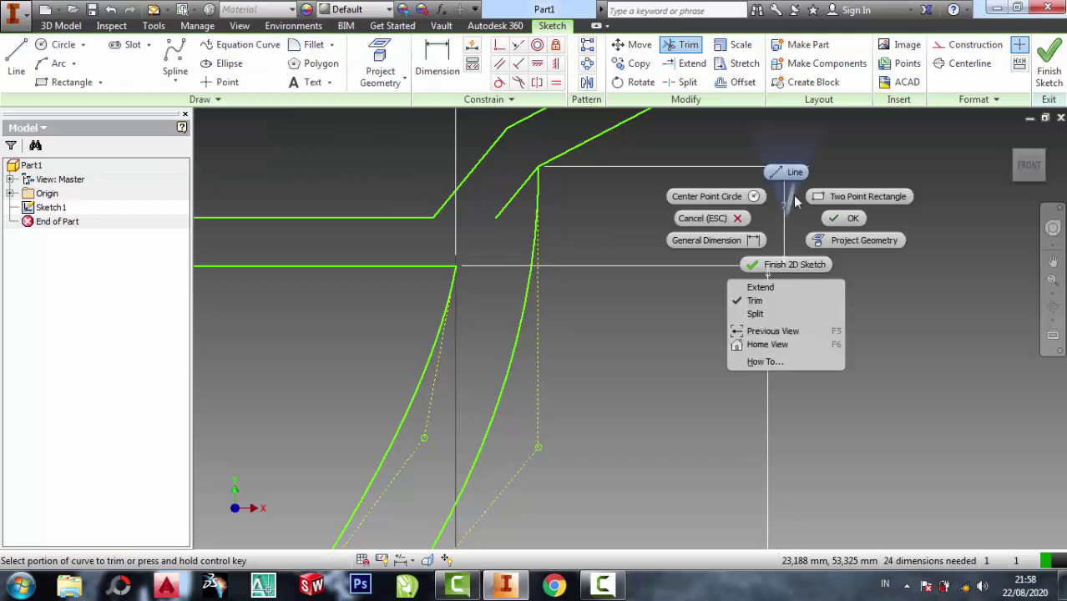
click(794, 228)
key(Escape)
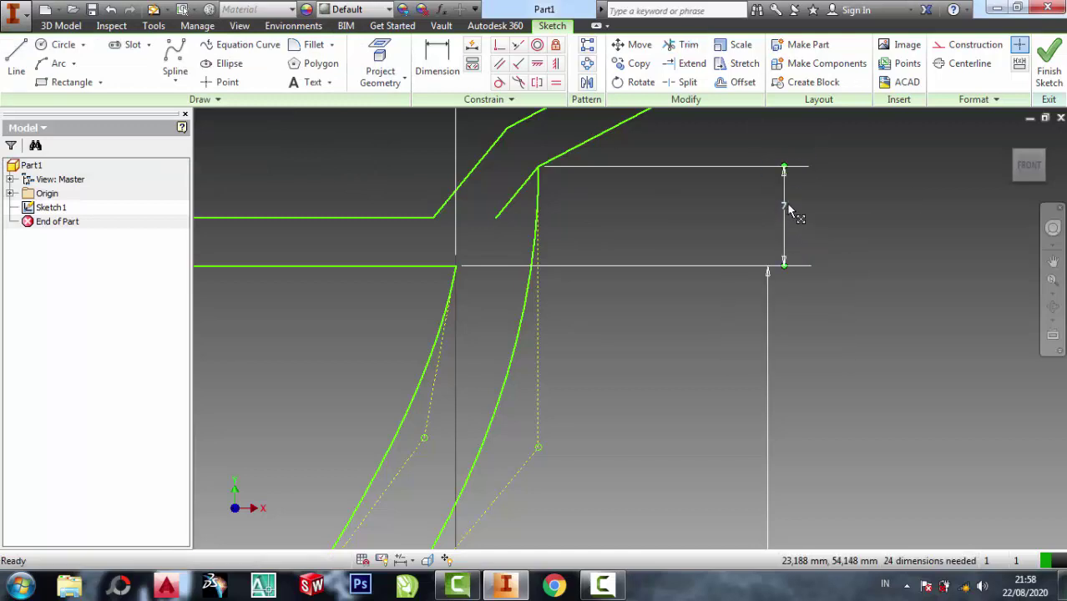
right_click(787, 204)
key(Escape)
key(Escape)
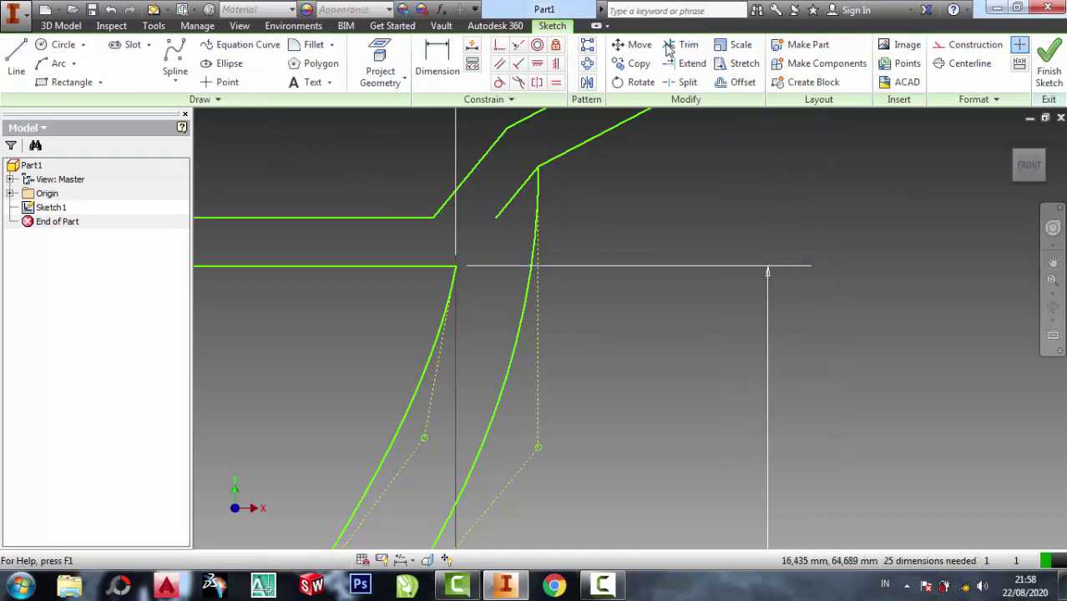
- Trim away the short sloped segment above the outer spline
click(682, 45)
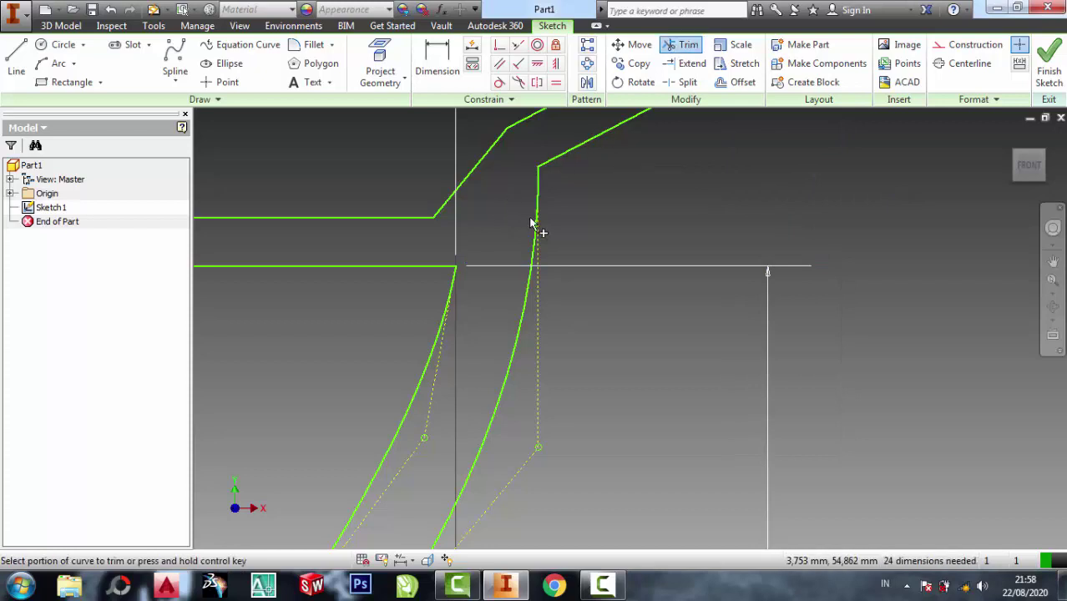
scroll(701, 232, down, 5)
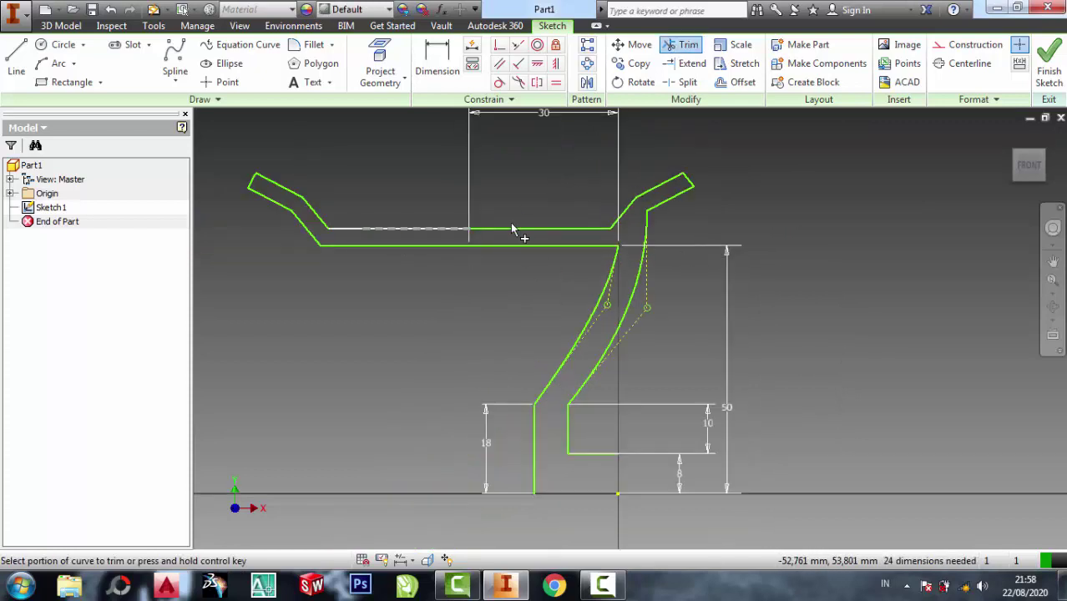
scroll(593, 264, up, 3)
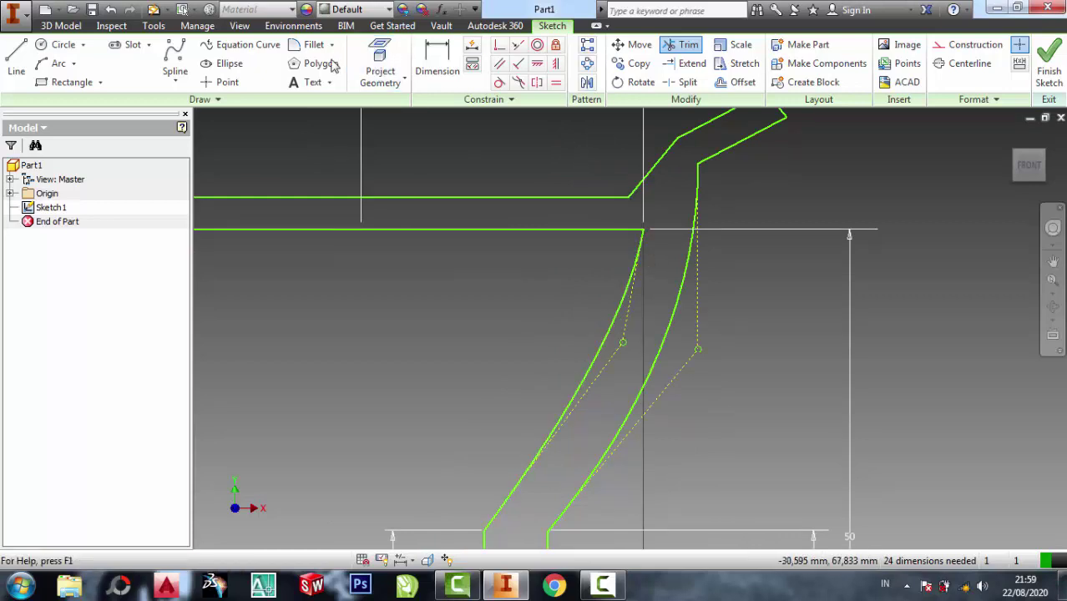
- Cancel the attempted corner fillet, reframe the whole profile, and finish Sketch1
click(310, 45)
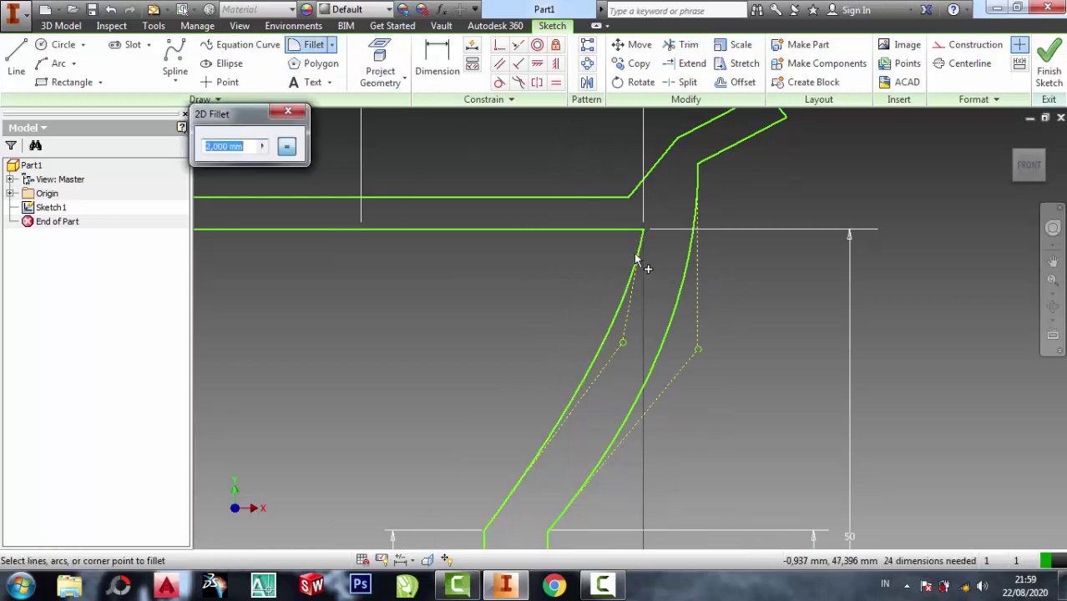
click(628, 230)
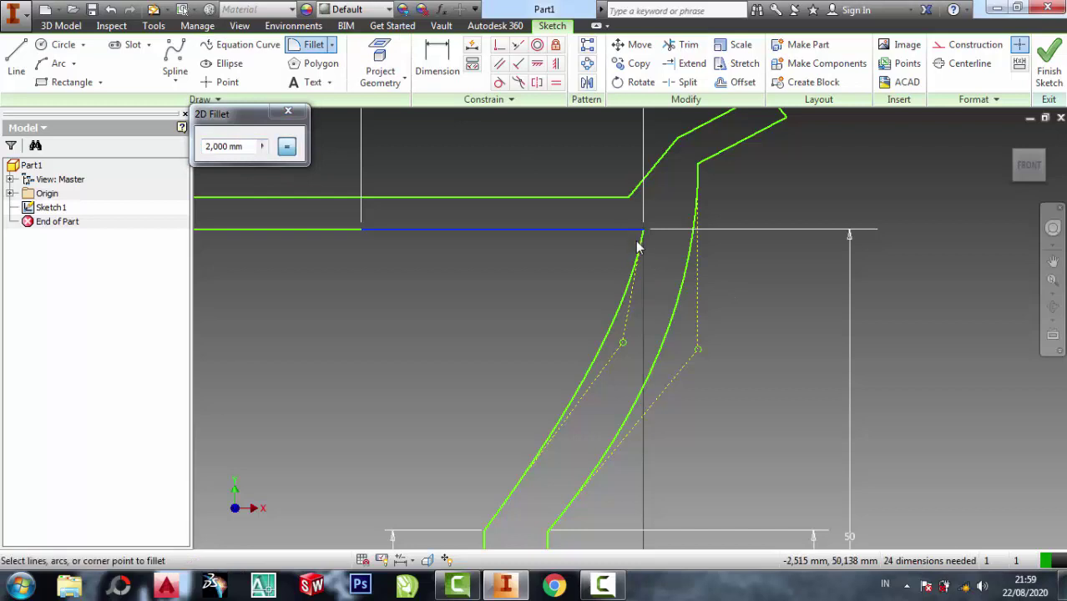
key(Escape)
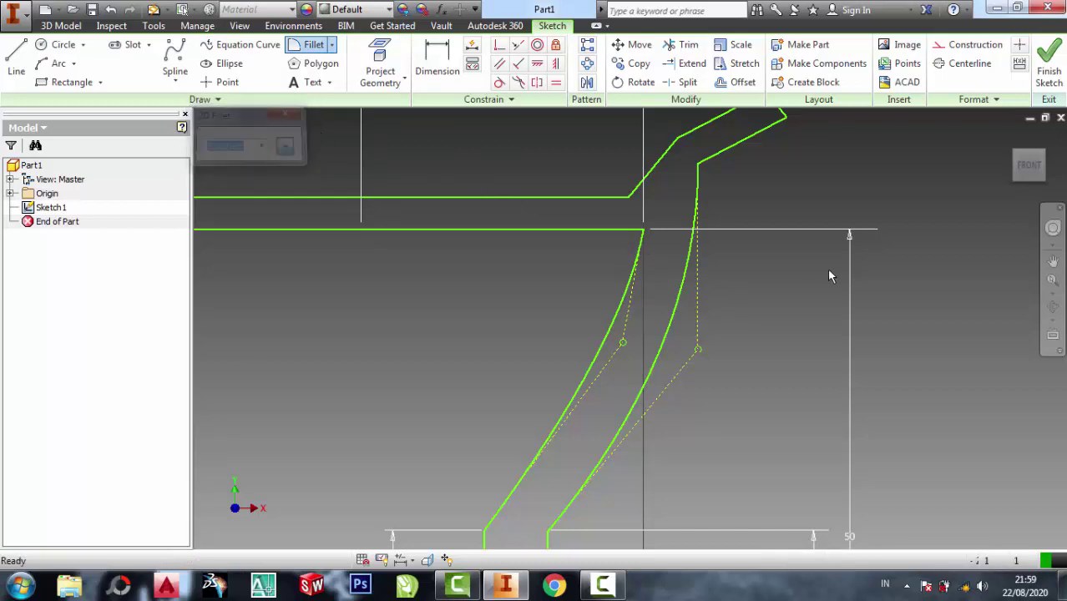
scroll(684, 250, up, 5)
scroll(683, 248, down, 4)
key(F2)
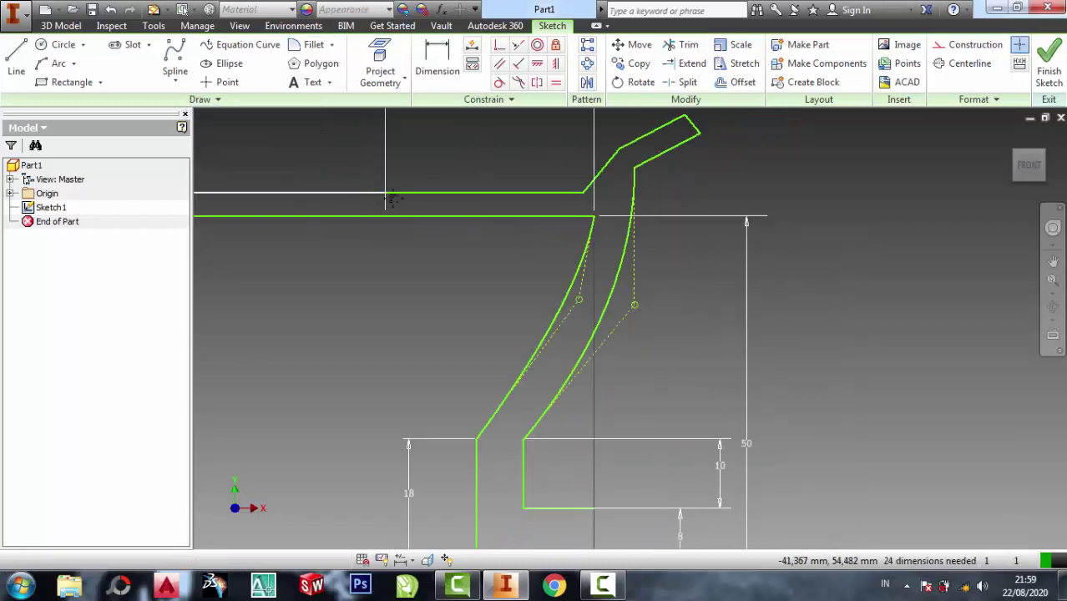
drag(325, 198, 535, 180)
scroll(535, 179, up, 2)
scroll(563, 208, up, 3)
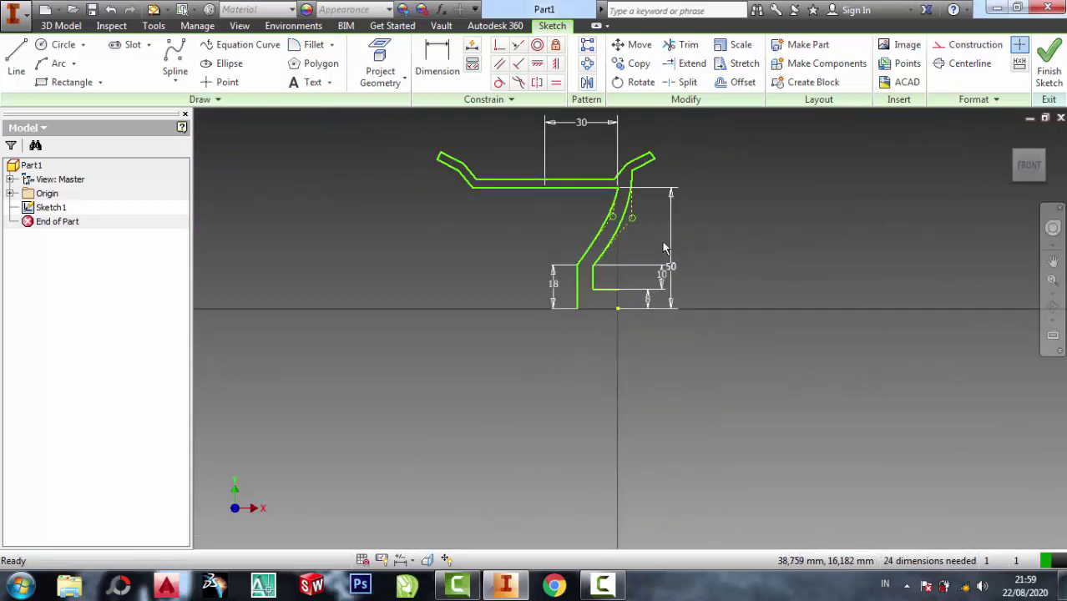
scroll(647, 242, down, 4)
click(1044, 73)
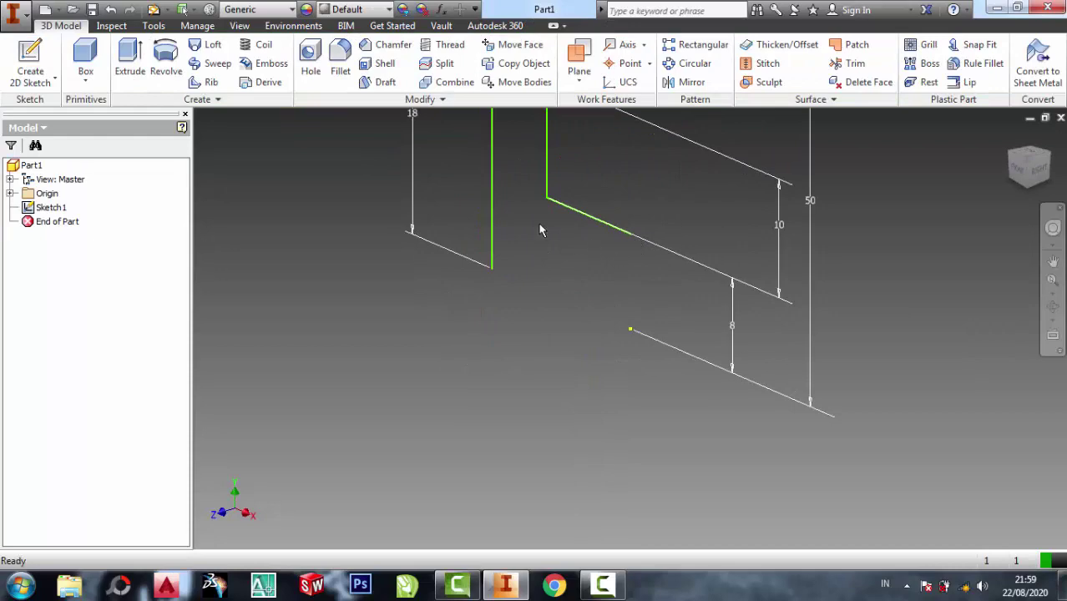
- Start Sketch2 on an origin plane, then undo it to return to Sketch1
click(54, 81)
click(54, 109)
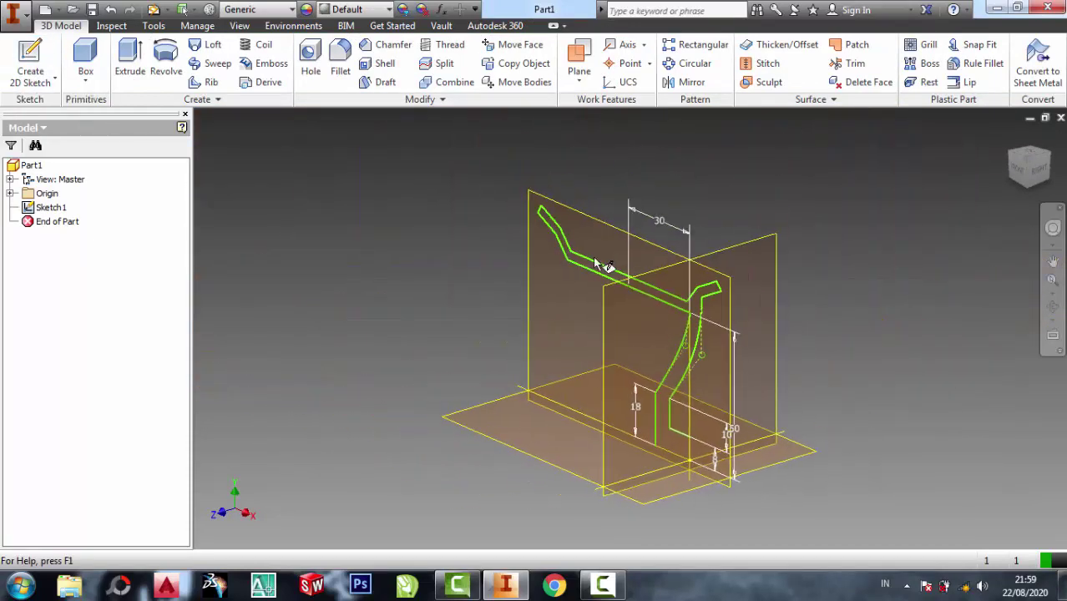
click(800, 394)
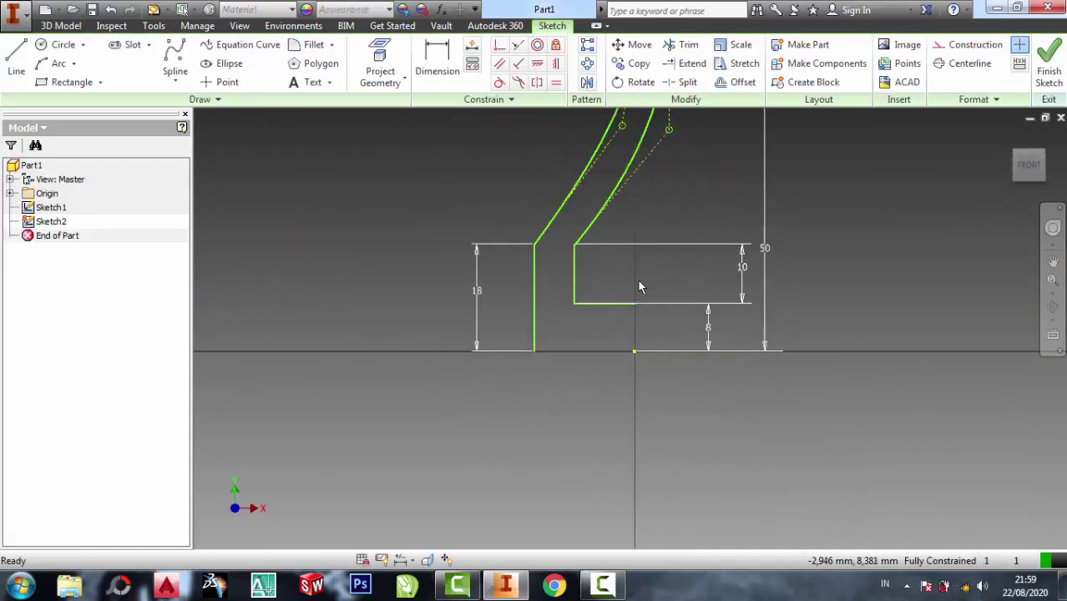
key(ctrl+z)
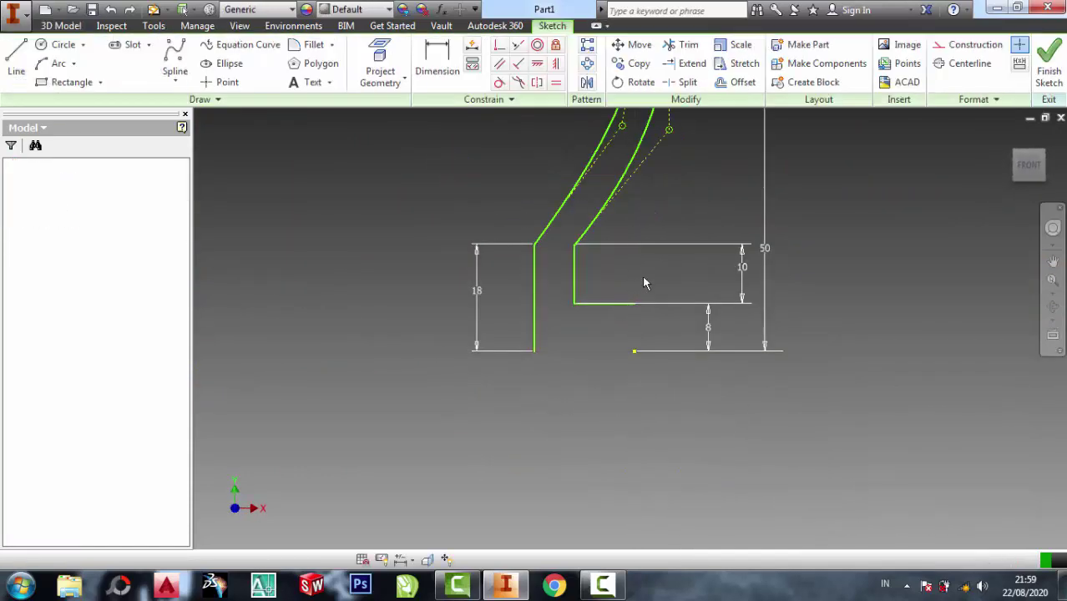
- Make the pocket's left edge construction and draw lines 8 mm down and along the axis
right_click(574, 269)
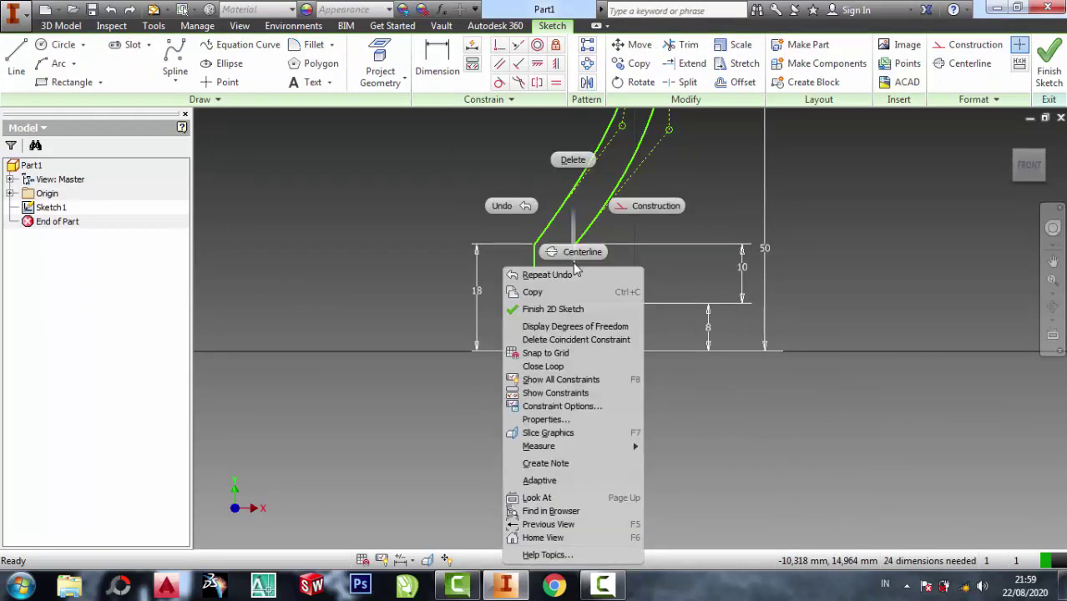
click(650, 233)
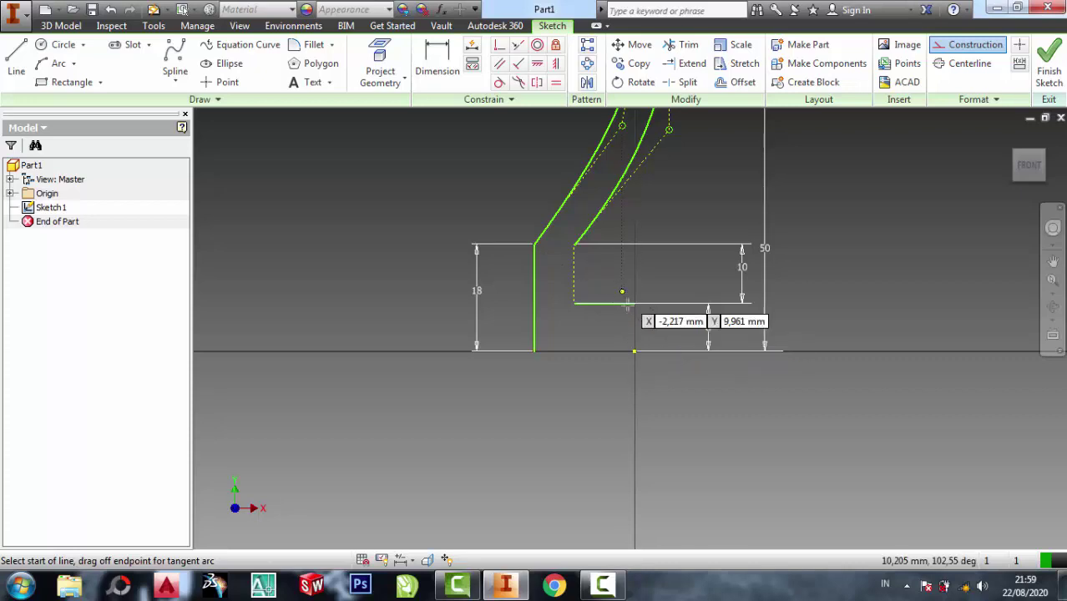
click(633, 303)
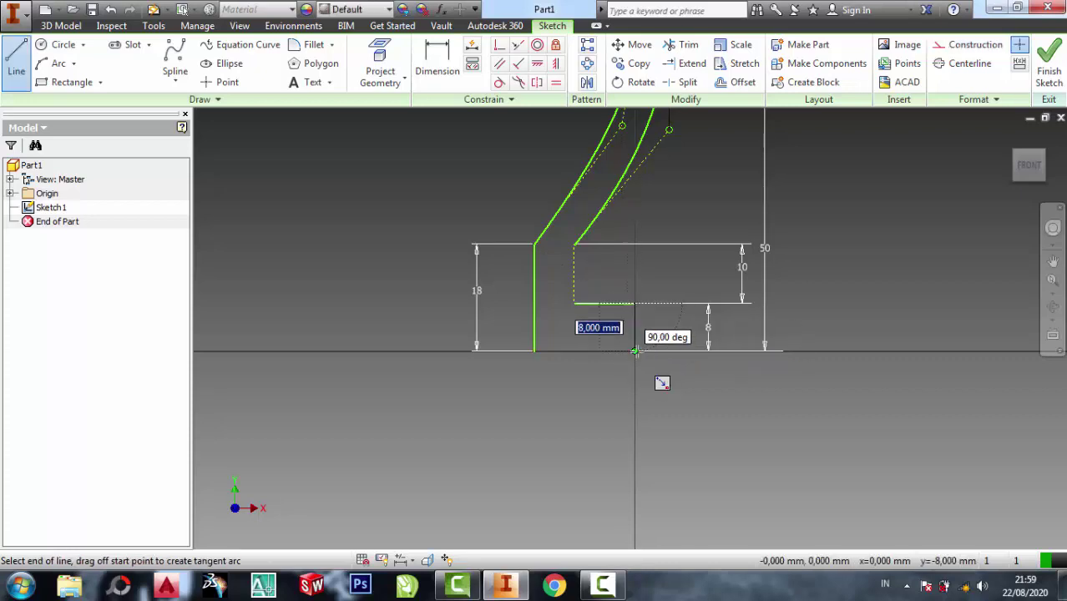
click(634, 351)
click(534, 348)
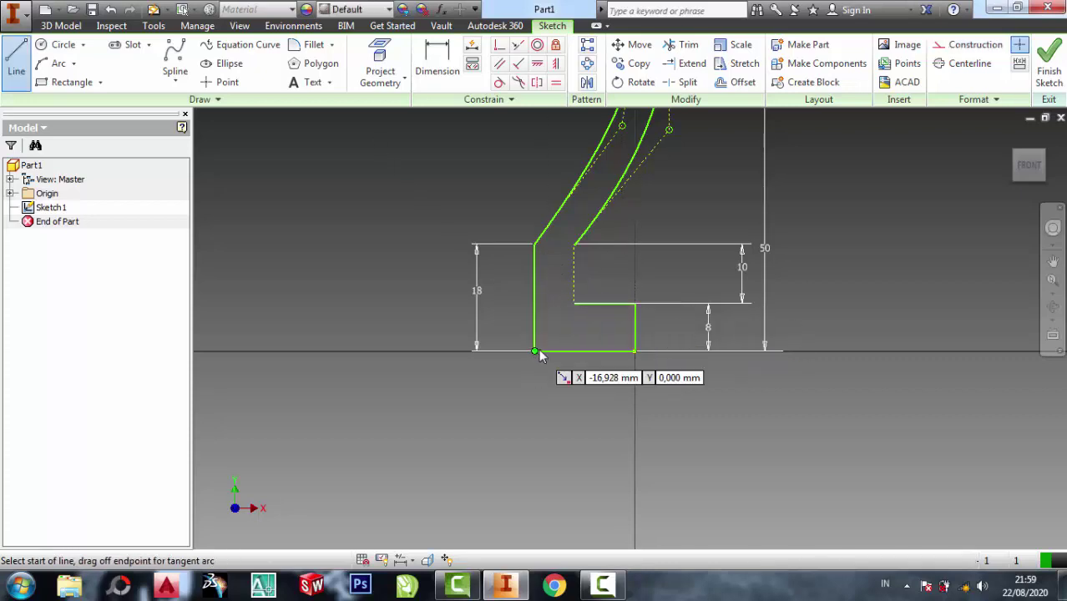
right_click(539, 348)
click(588, 348)
middle_drag(755, 244, 761, 426)
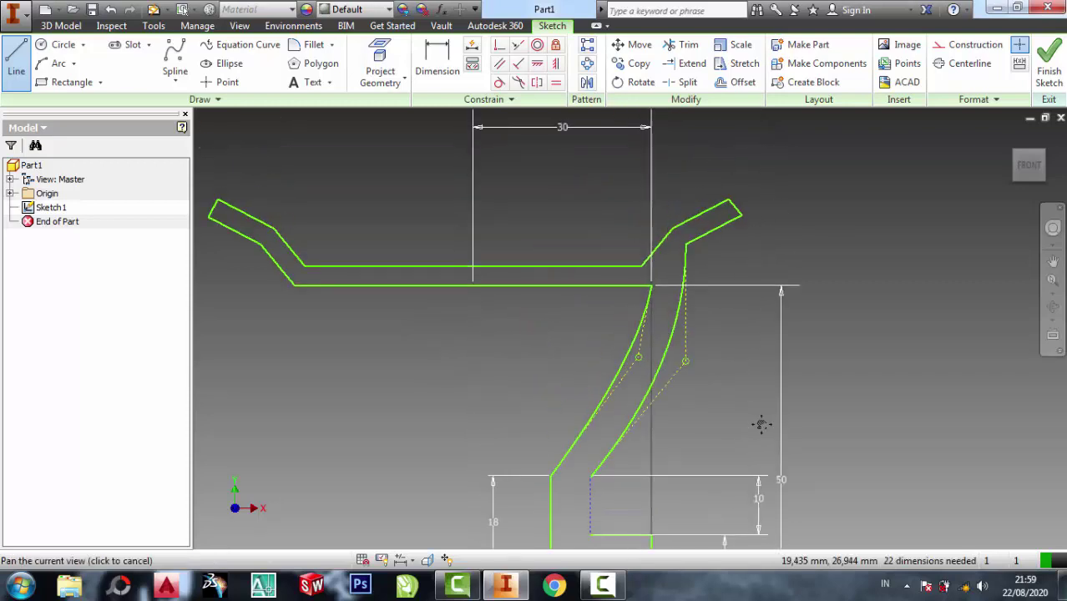
key(Escape)
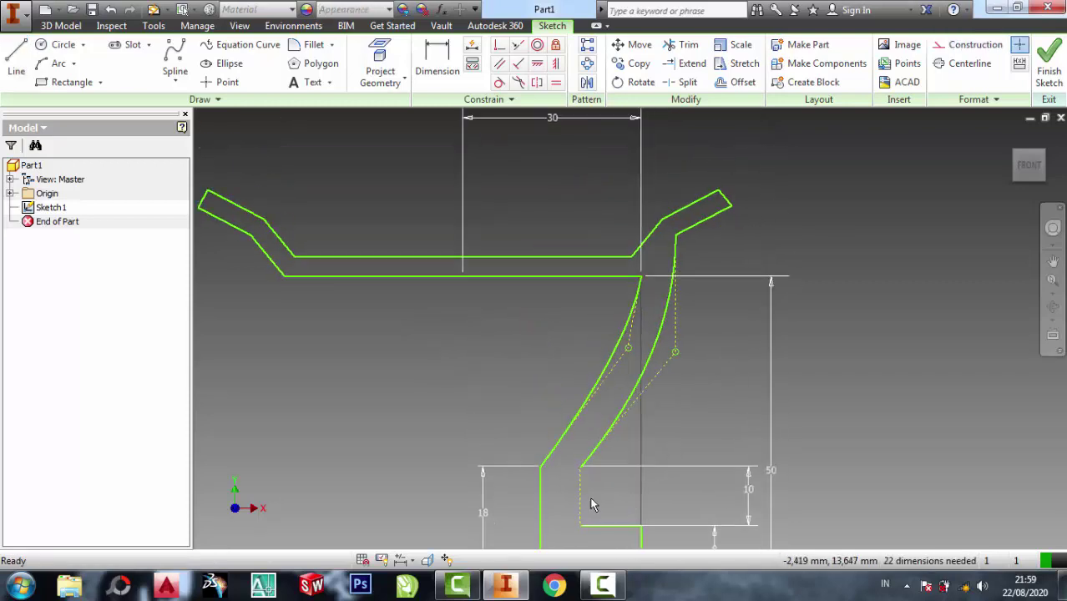
- Redraw the pocket's left edge as a vertical line from its top to bottom corner
scroll(590, 451, down, 1)
scroll(588, 409, down, 4)
scroll(585, 428, up, 5)
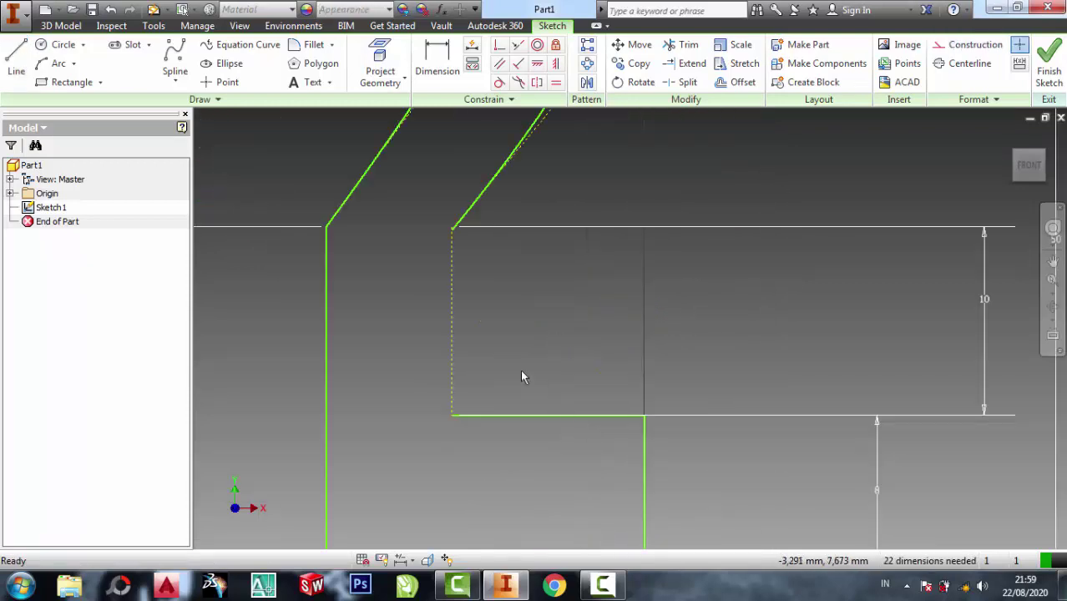
click(16, 58)
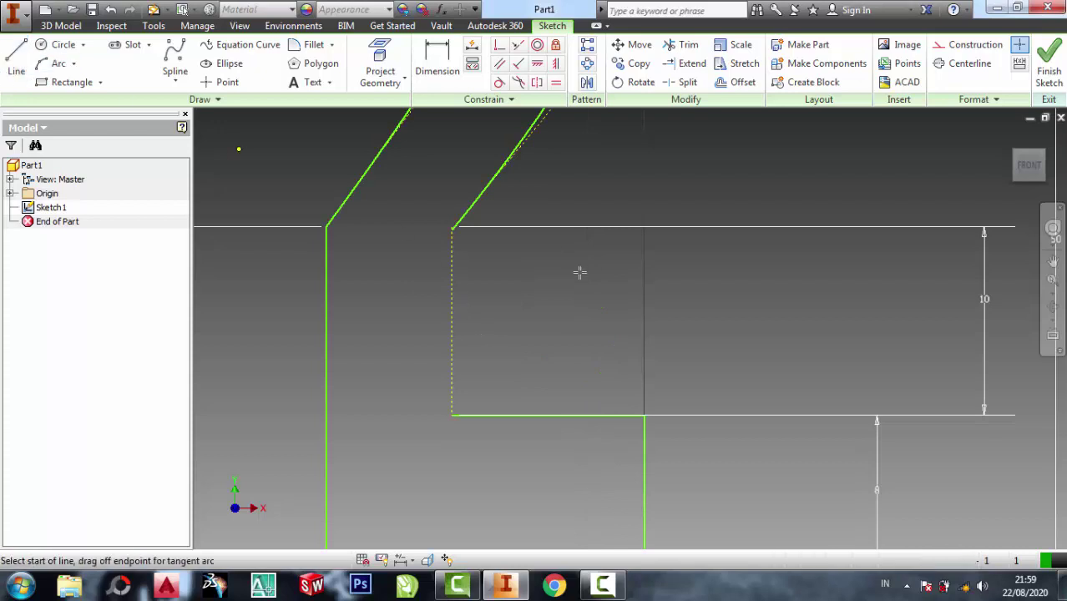
click(452, 227)
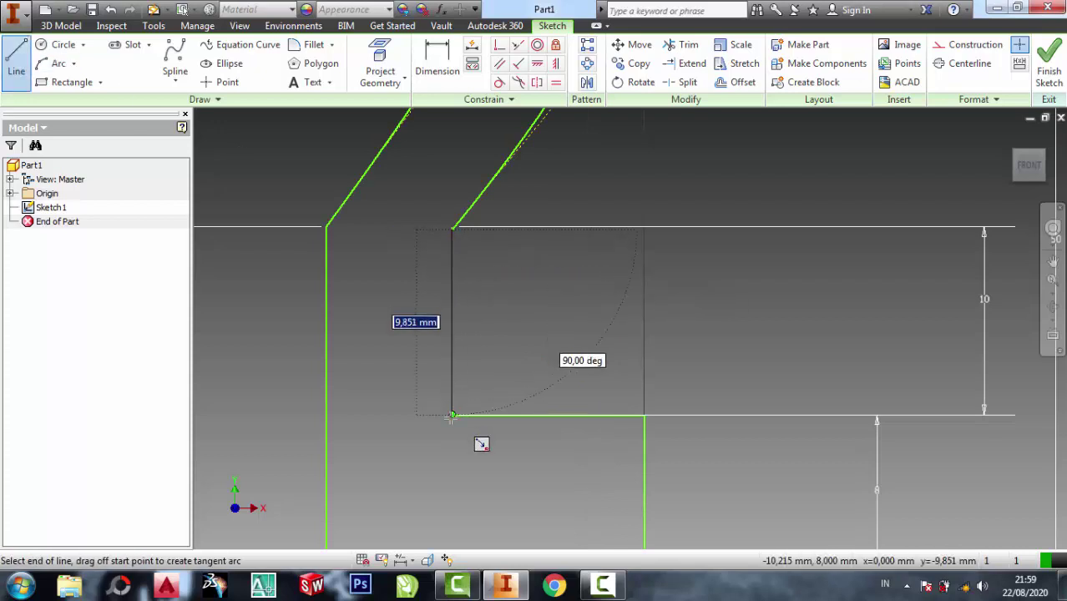
double_click(452, 415)
right_click(452, 415)
click(567, 365)
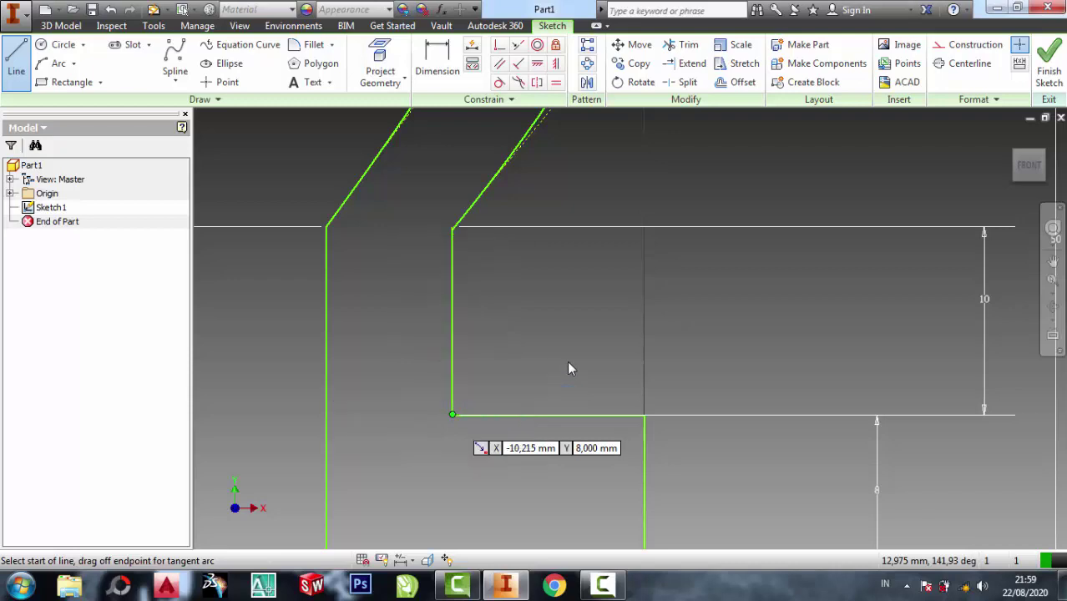
key(Escape)
scroll(572, 315, down, 3)
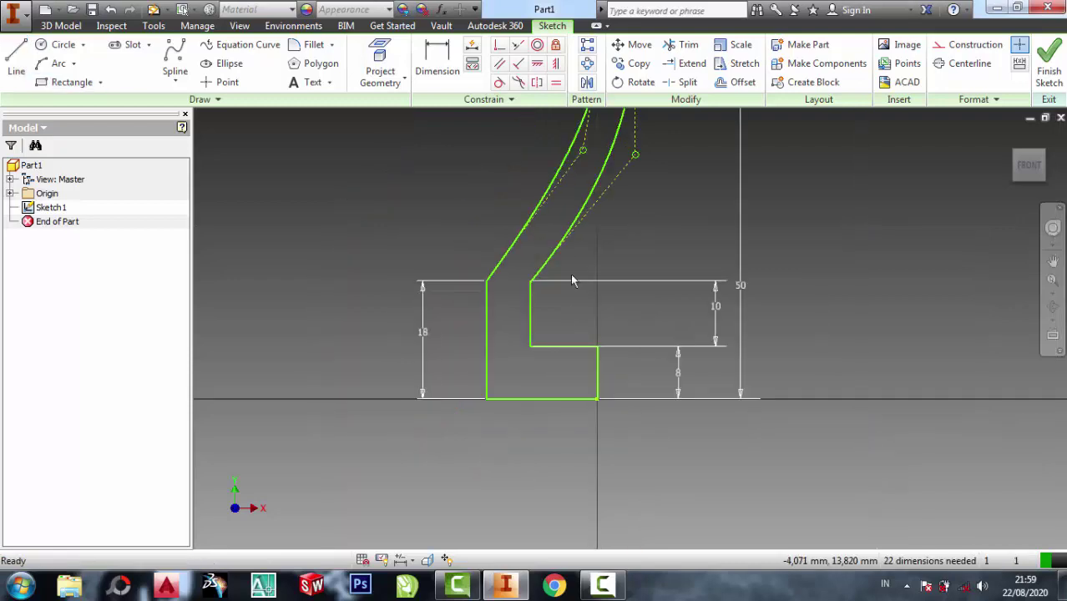
middle_drag(570, 273, 581, 266)
scroll(582, 265, up, 5)
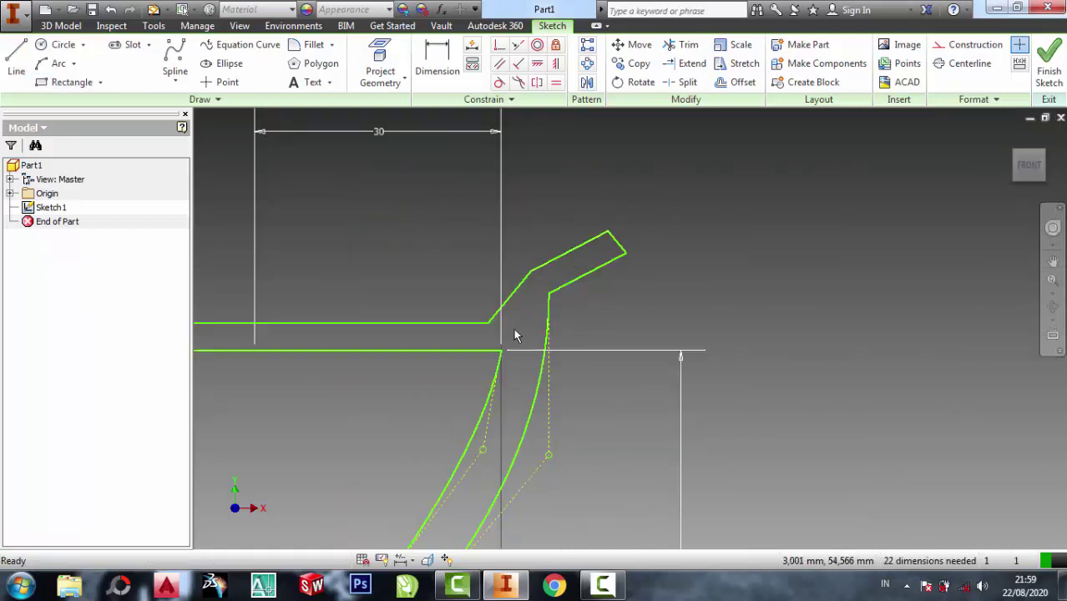
scroll(645, 243, down, 2)
scroll(644, 243, down, 2)
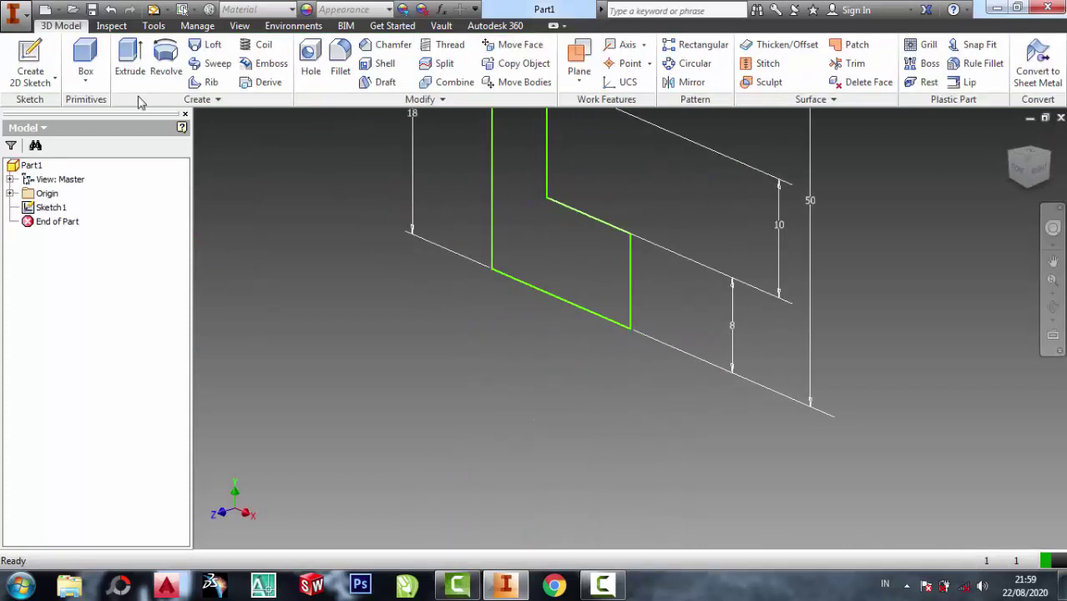
- Revolve Sketch1 a full 360° about its bottom edge into the solid wheel
click(166, 73)
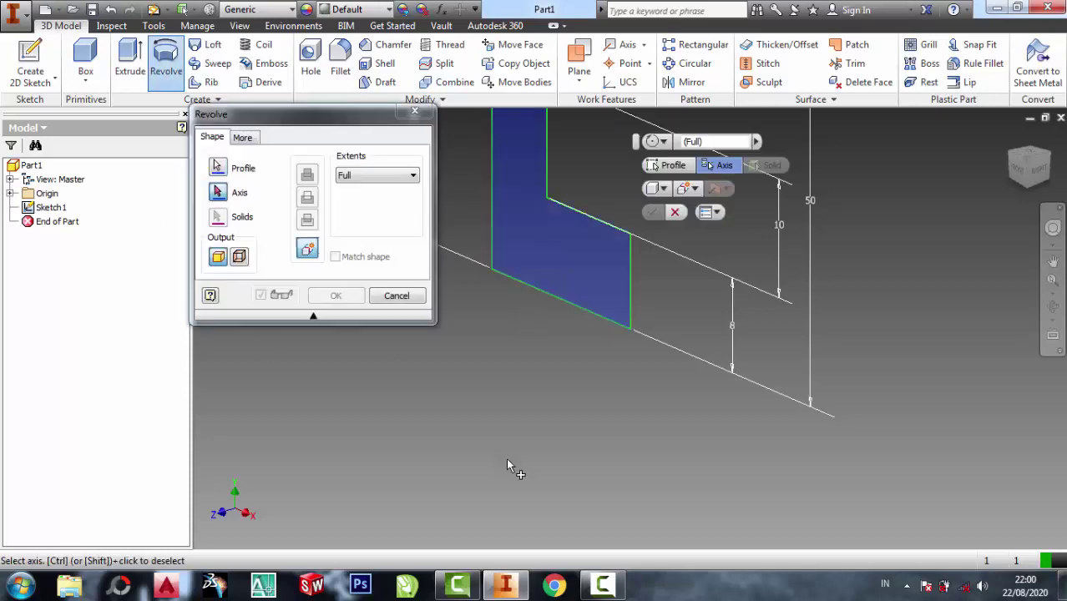
scroll(572, 214, up, 2)
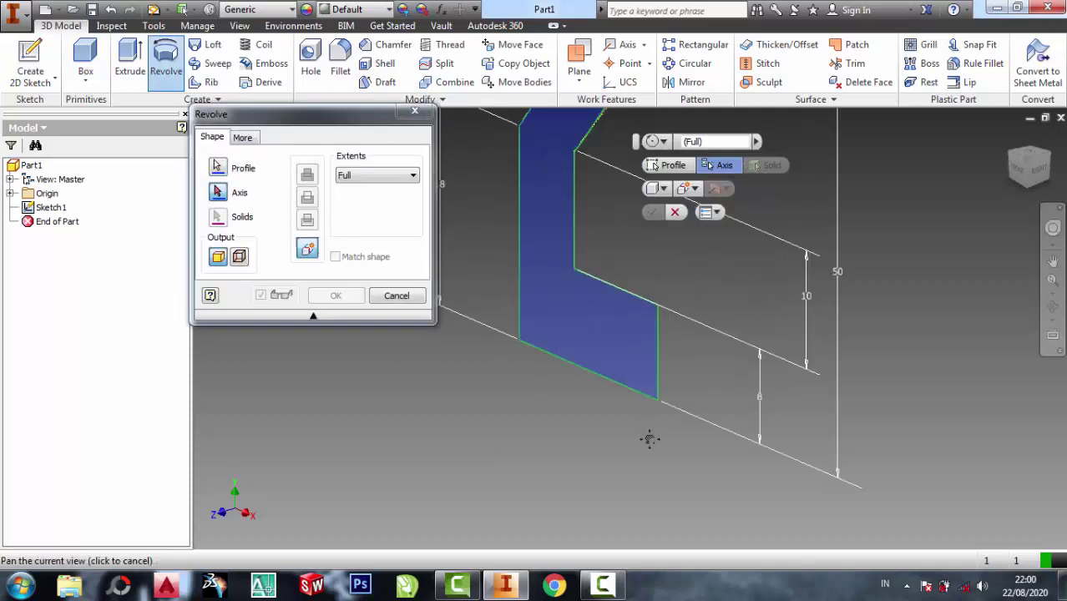
middle_drag(571, 215, 642, 365)
scroll(641, 365, down, 3)
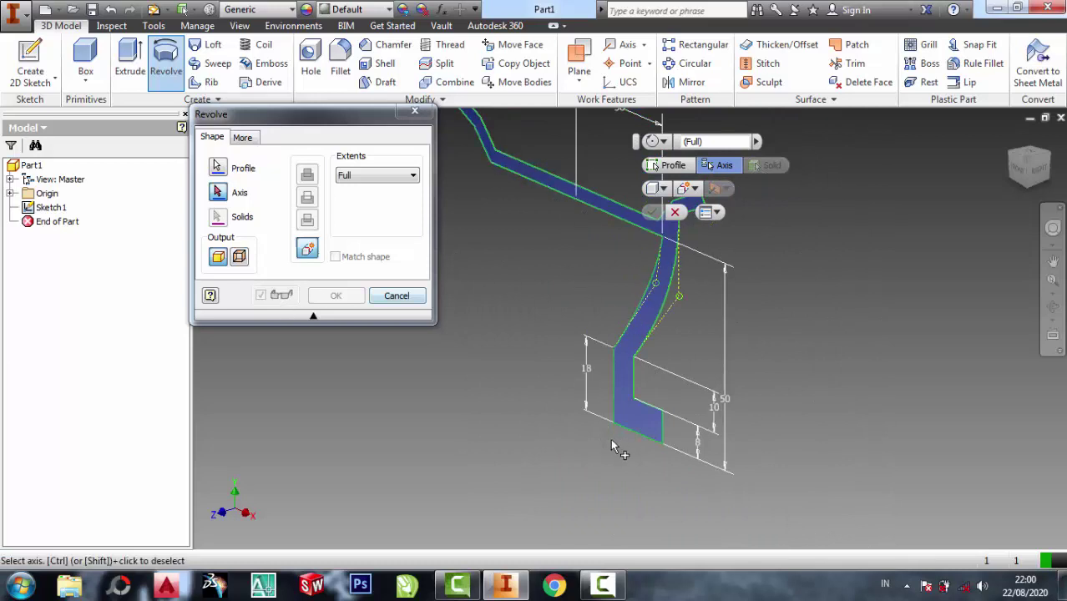
click(645, 443)
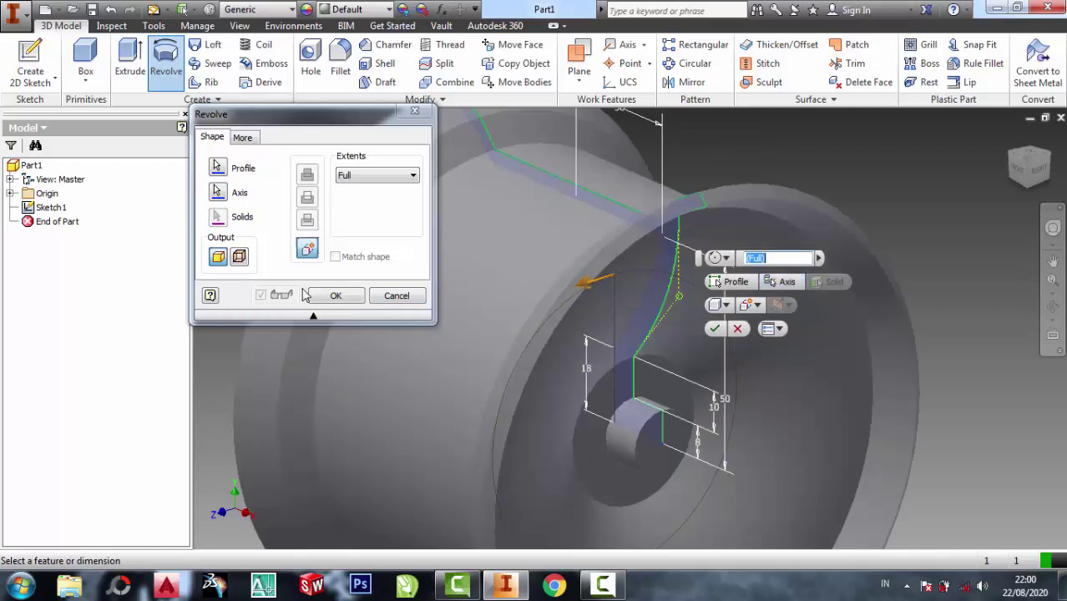
click(318, 298)
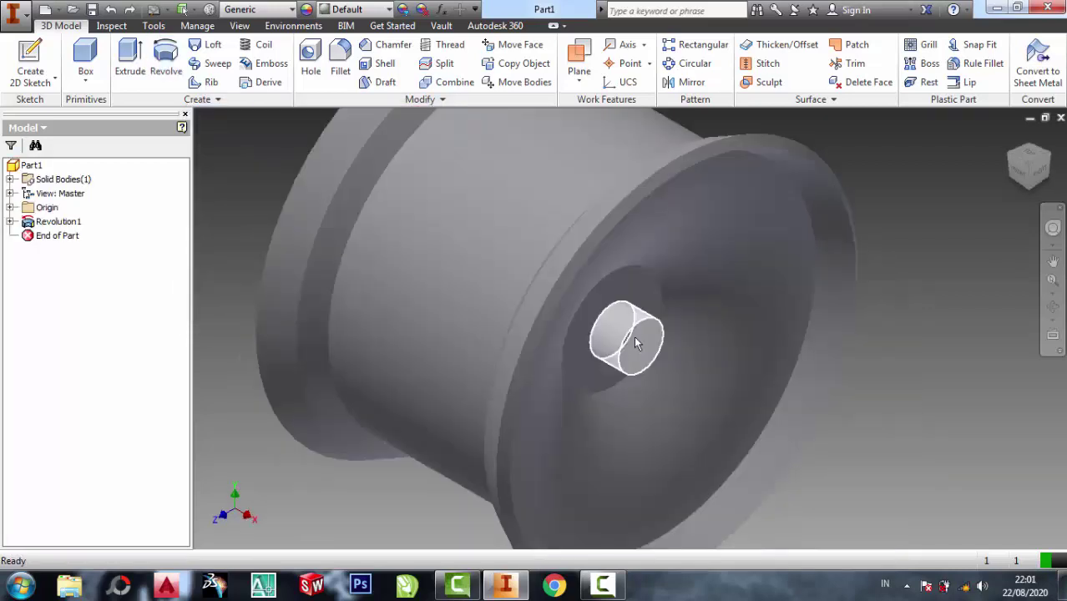
- Start Sketch2 on the hub's end face and draw two concentric circles at the origin
click(751, 253)
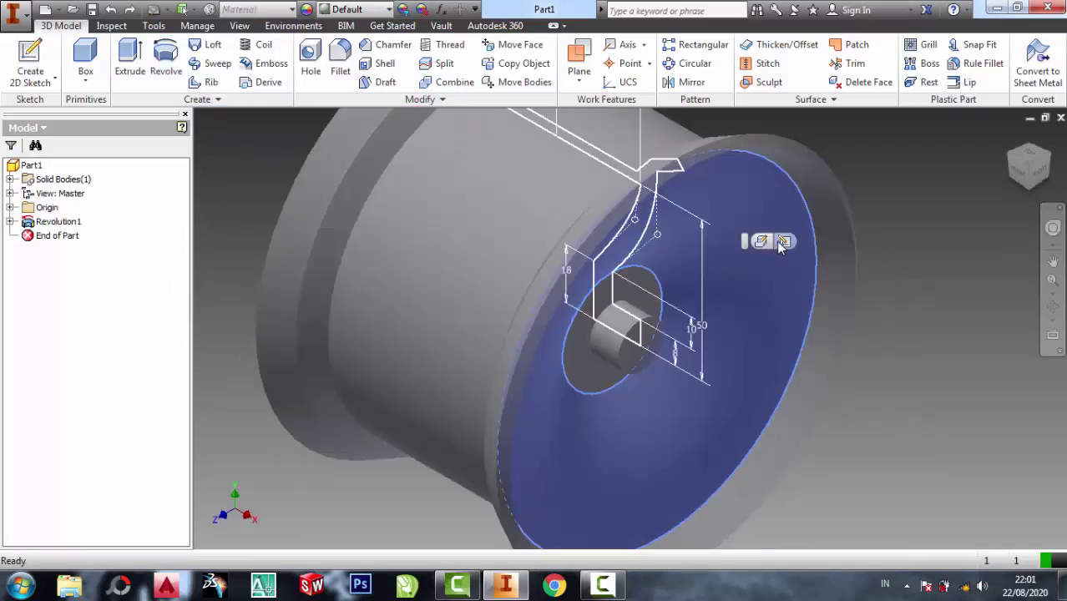
click(884, 161)
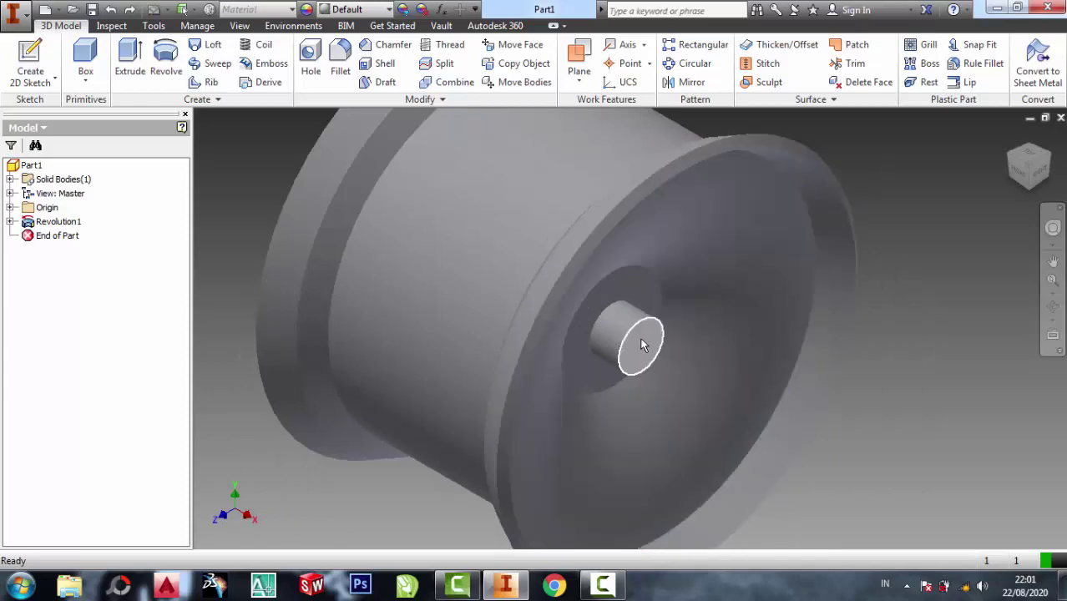
click(642, 348)
key(s)
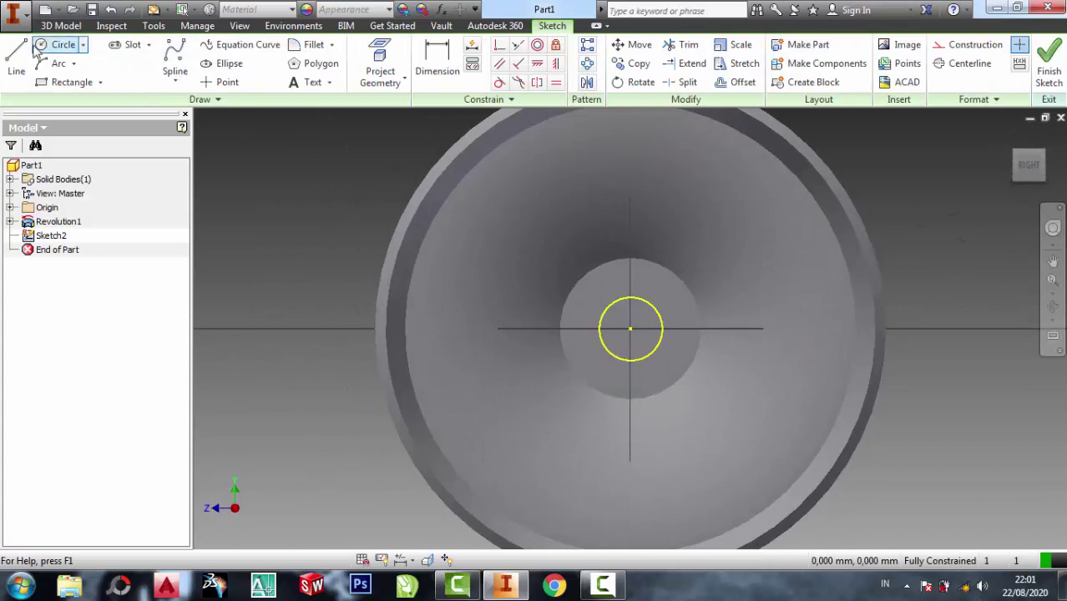
click(63, 44)
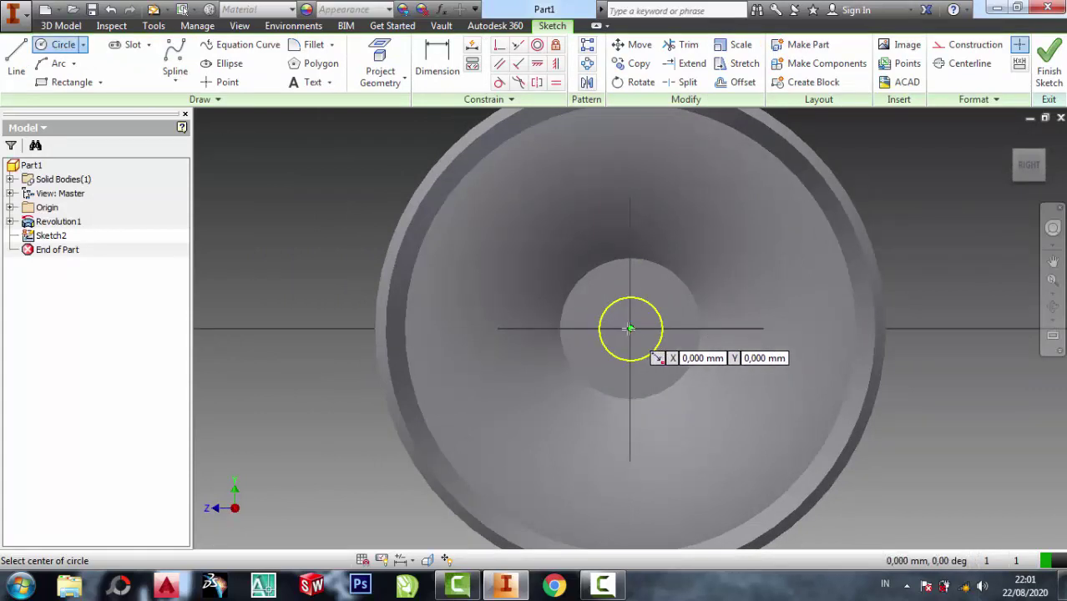
click(631, 328)
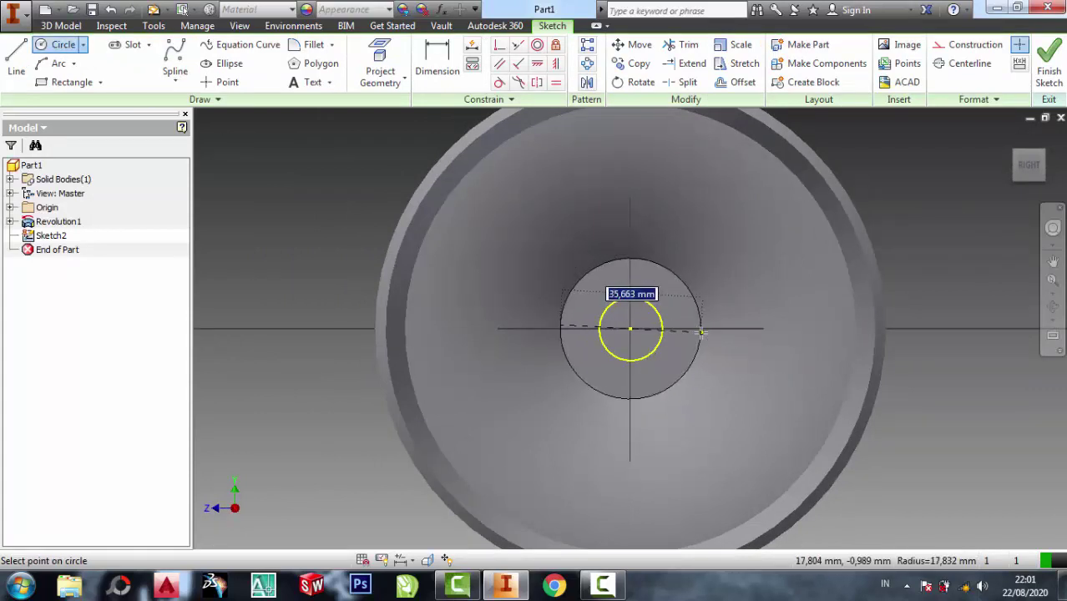
click(715, 330)
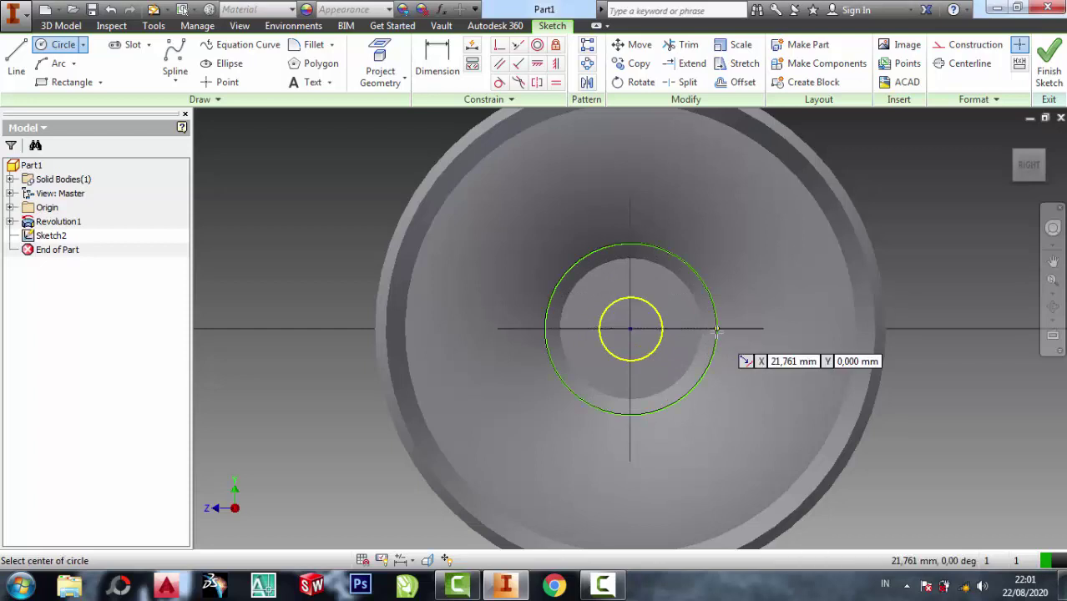
click(630, 328)
click(683, 227)
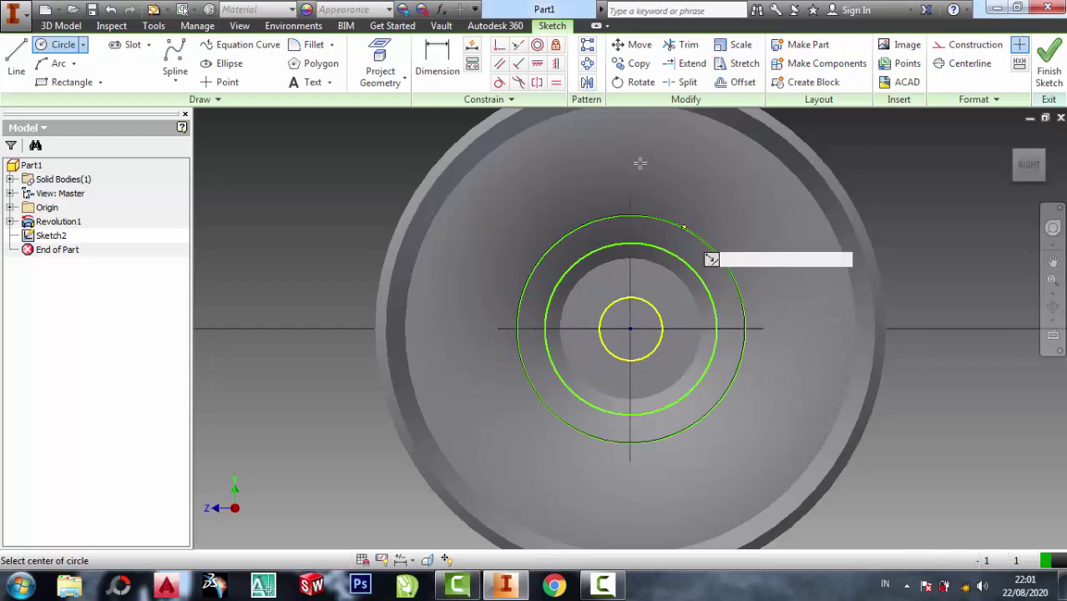
- Try 100 mm dimensions on the outer circle, then undo them
click(437, 62)
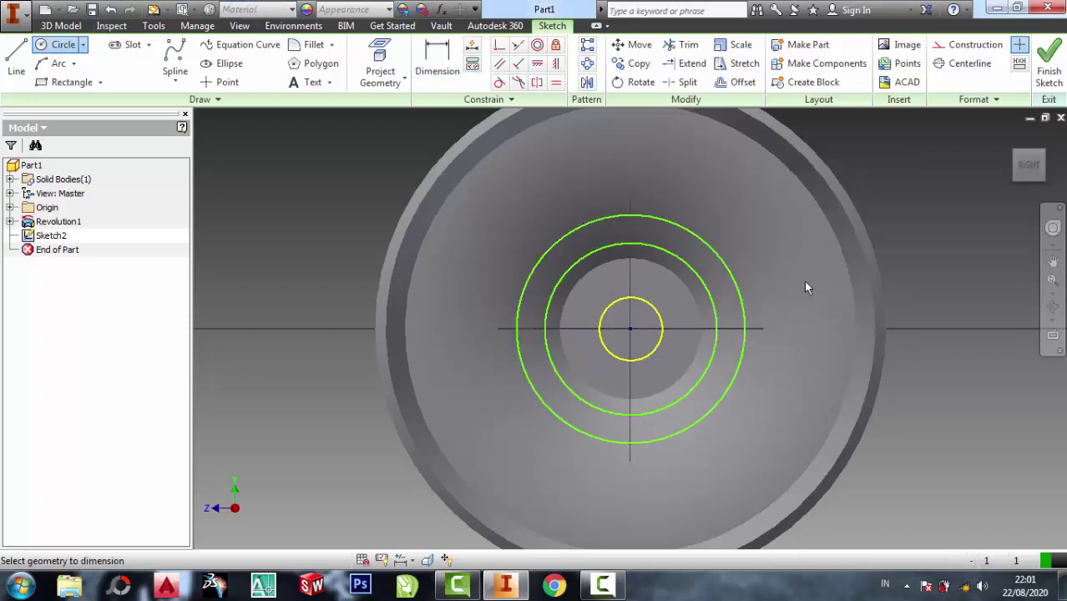
click(731, 273)
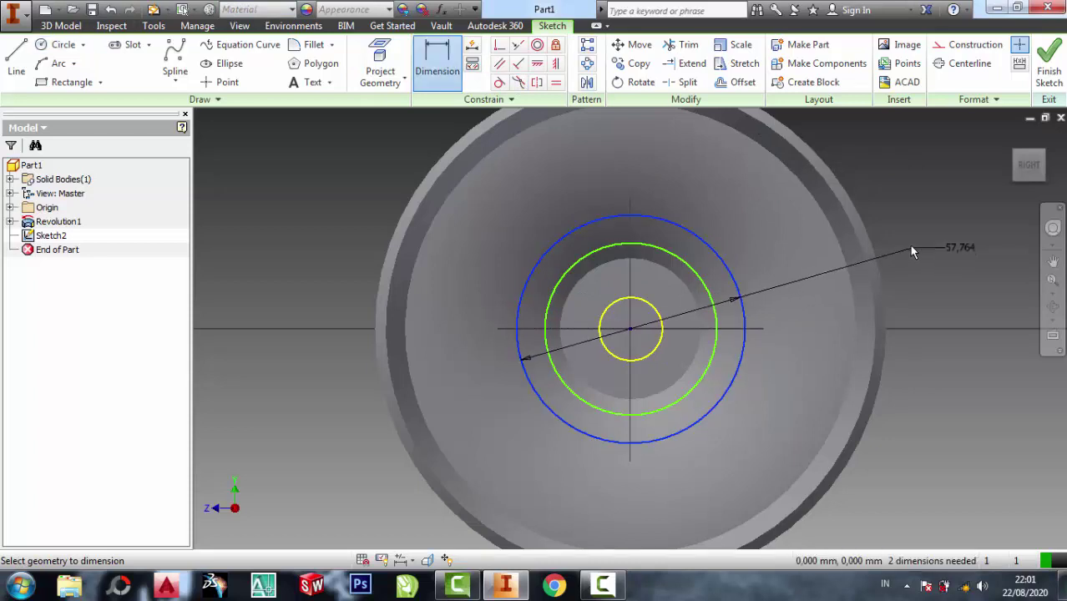
click(912, 211)
text(10)
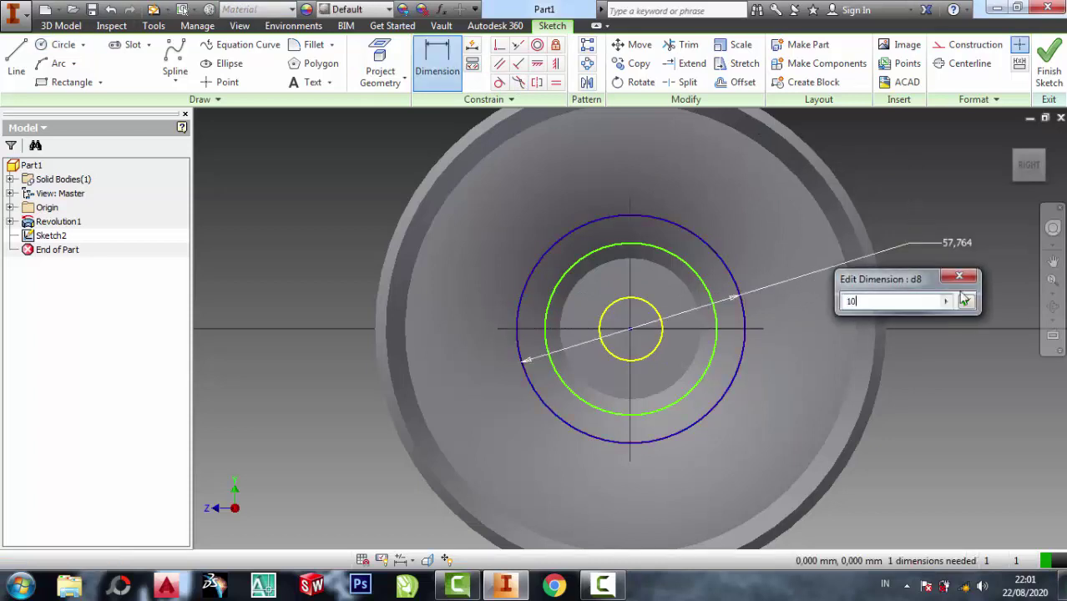
text(0)
click(965, 302)
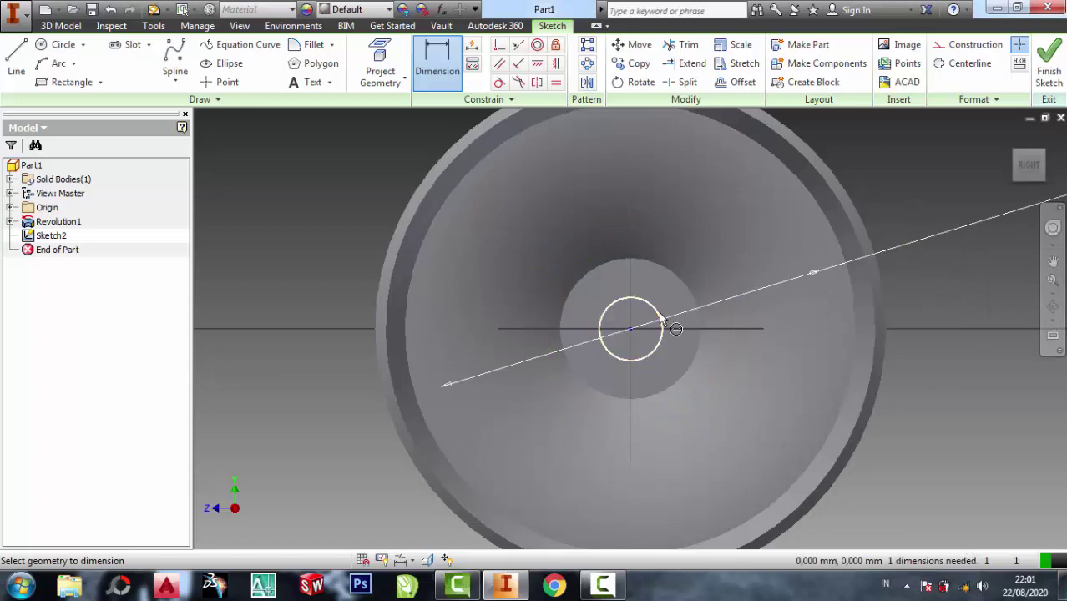
key(ctrl+z)
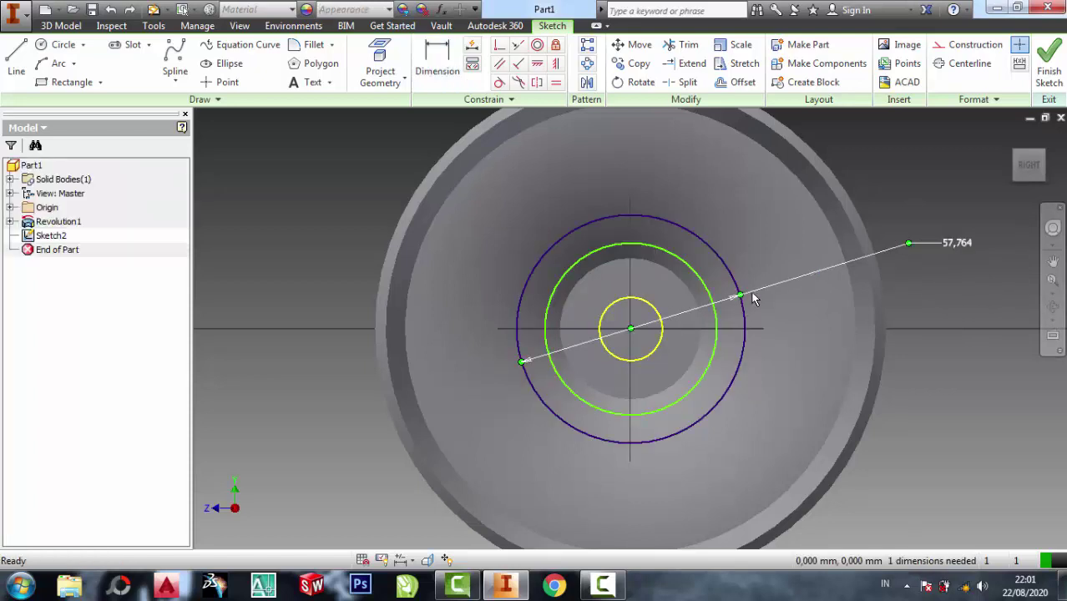
double_click(960, 245)
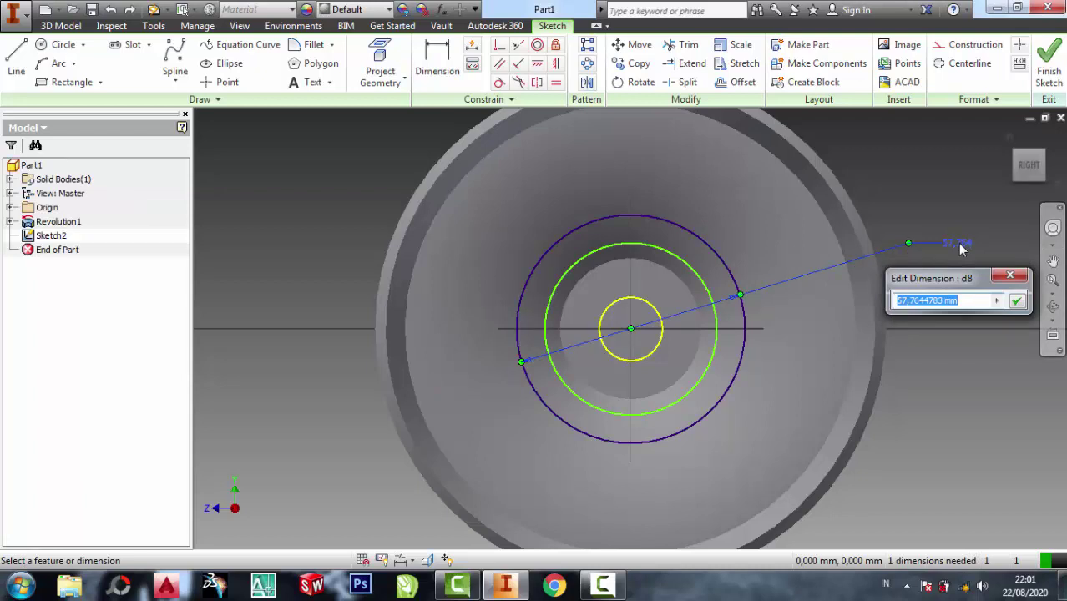
text(00)
click(1017, 301)
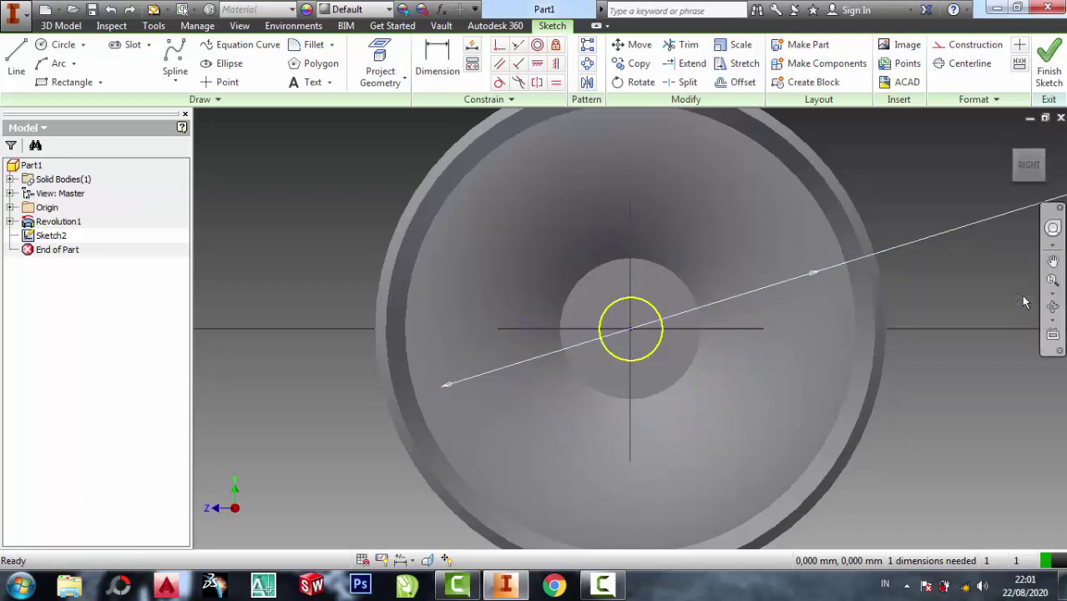
key(ctrl+z)
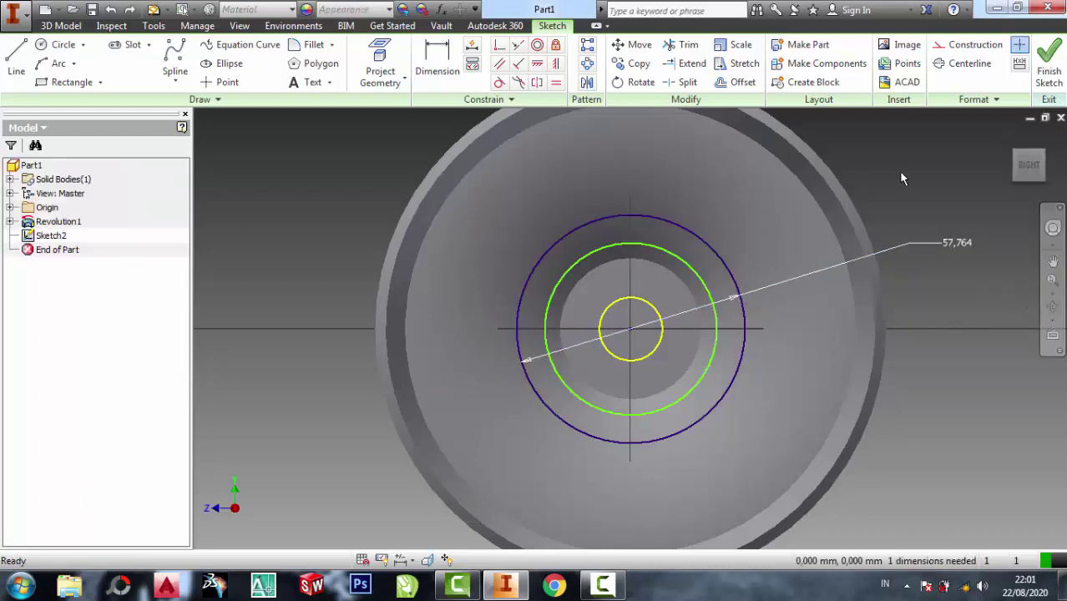
key(ctrl+z)
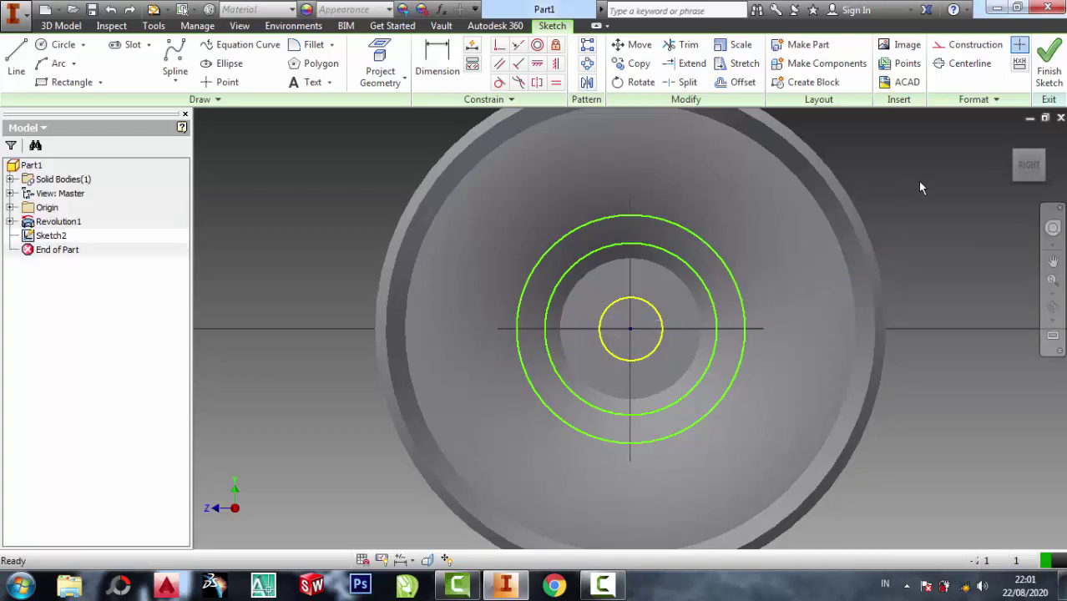
- Dimension the middle circle to 45 mm diameter, then undo the change
click(437, 63)
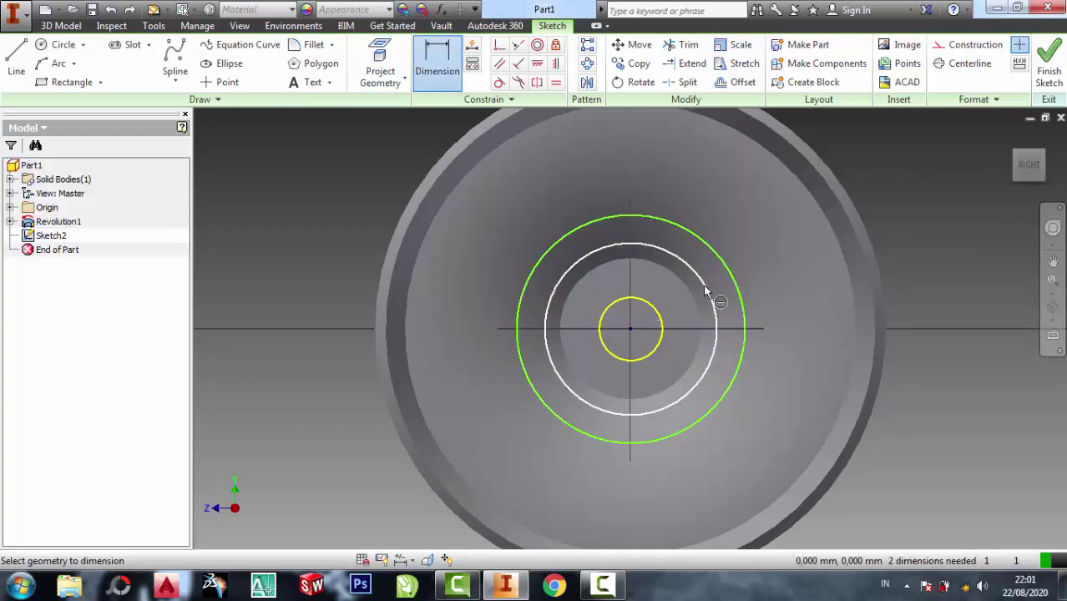
click(898, 299)
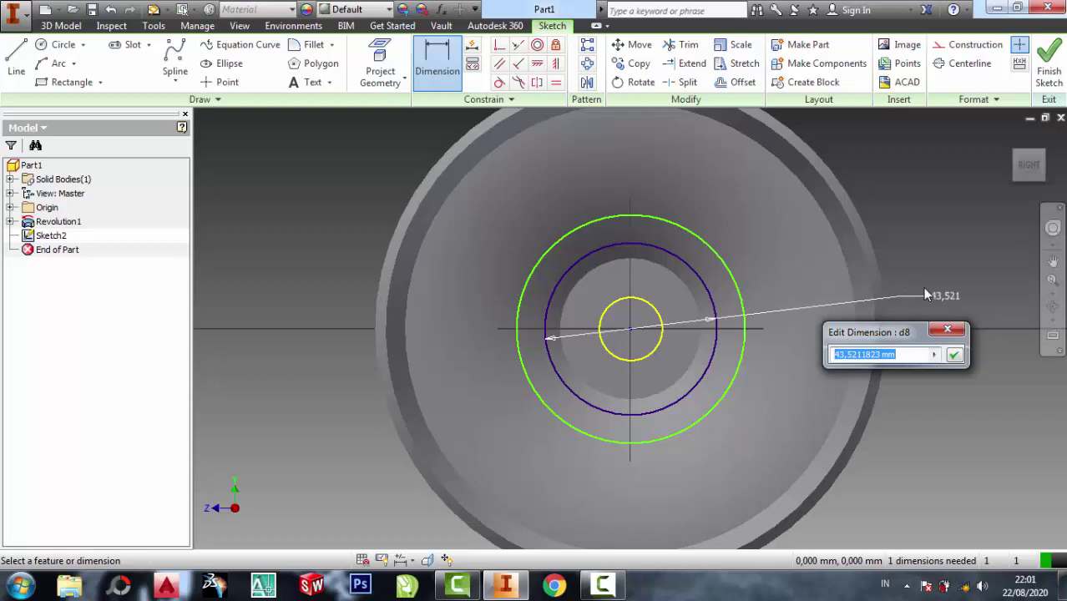
text(4)
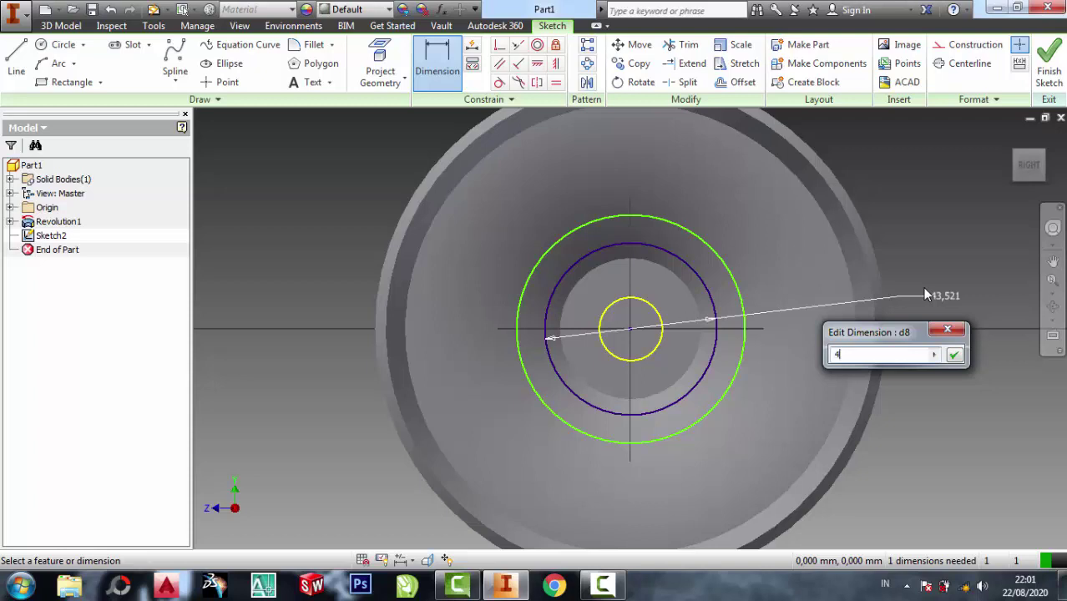
text(5)
click(953, 355)
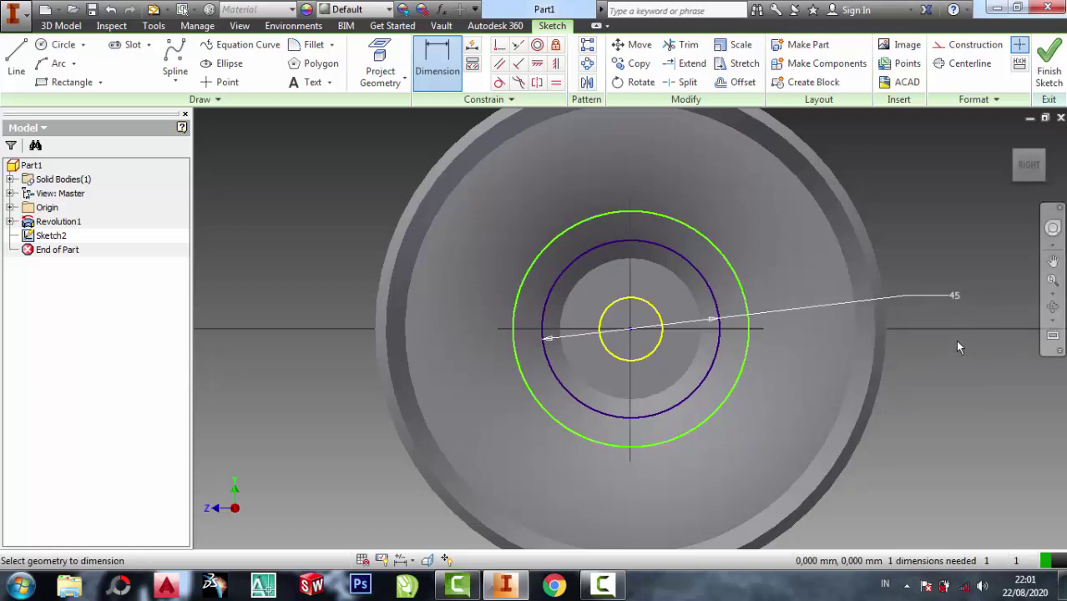
key(ctrl+z)
key(ctrl+z)
key(ctrl+z)
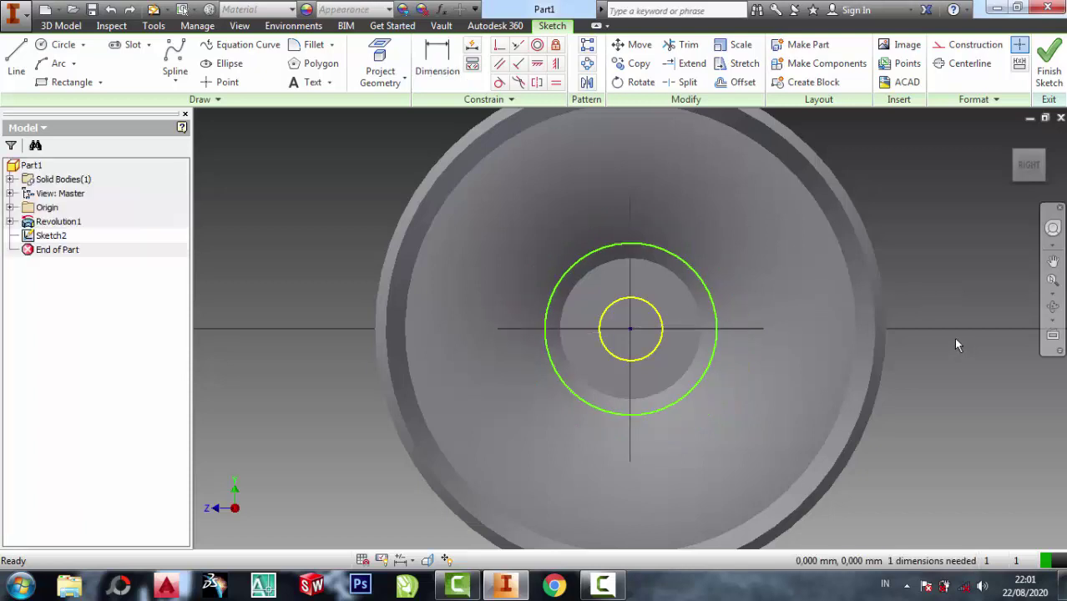
- Dimension the hub circle to a 45 mm diameter
click(711, 298)
click(911, 313)
text(45)
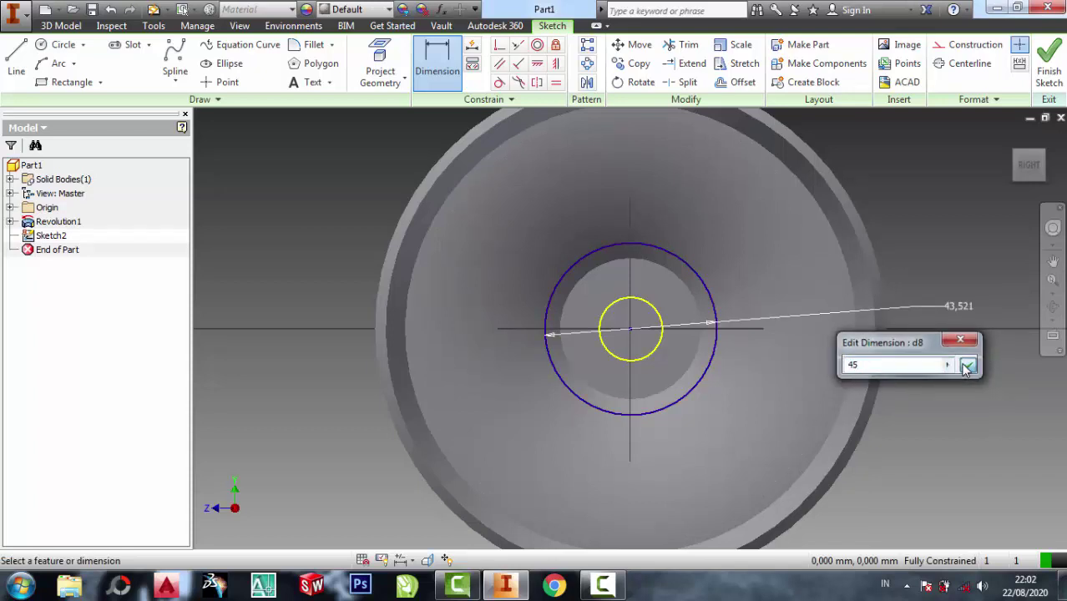
click(966, 366)
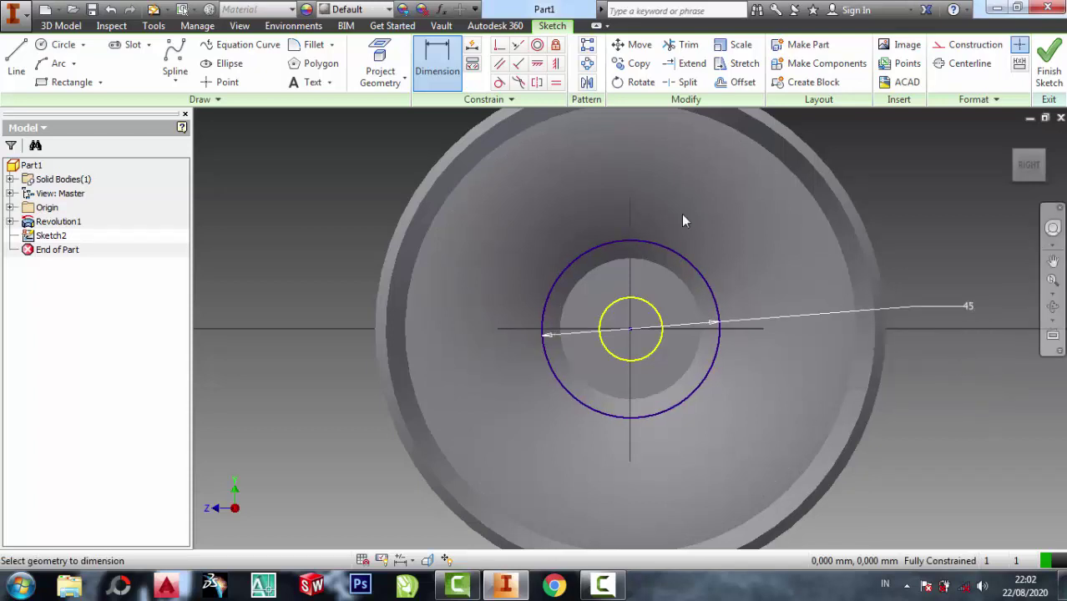
- Draw a concentric circle around the hub and dimension it to 100 mm diameter
click(44, 50)
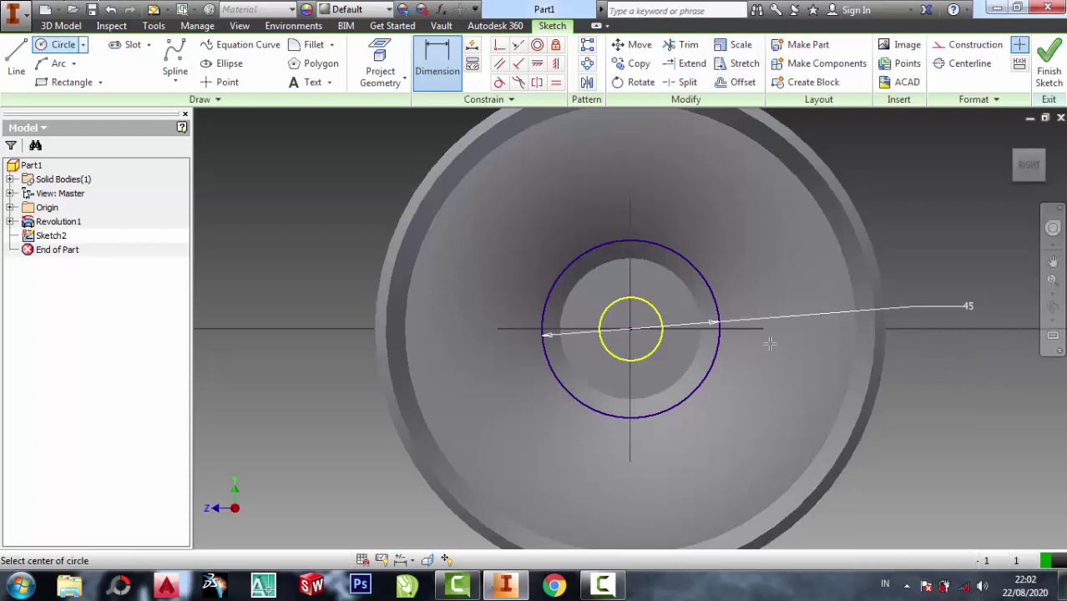
click(631, 328)
click(741, 265)
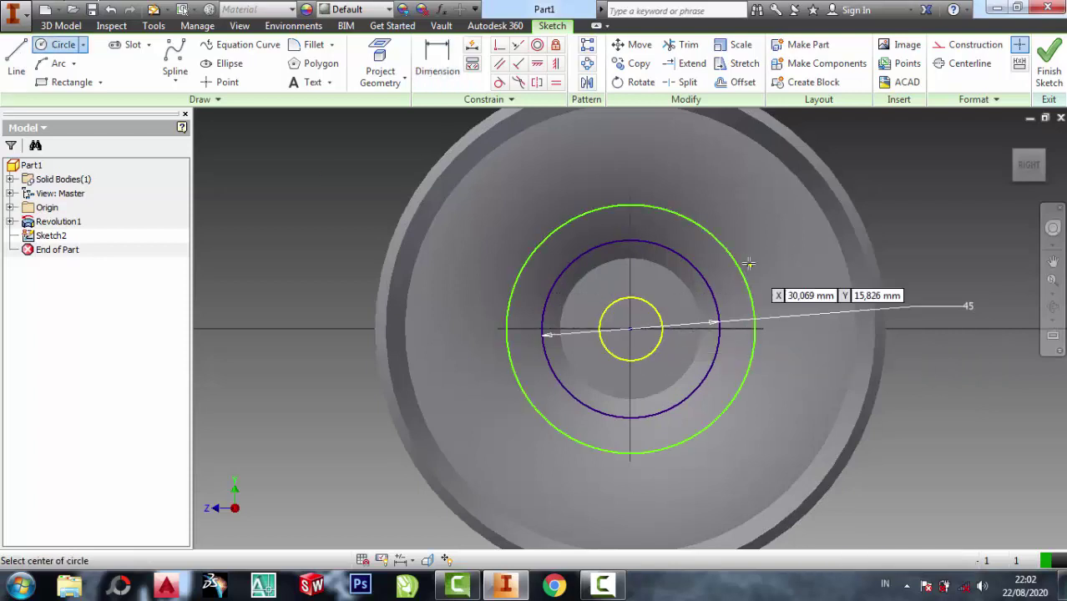
click(437, 63)
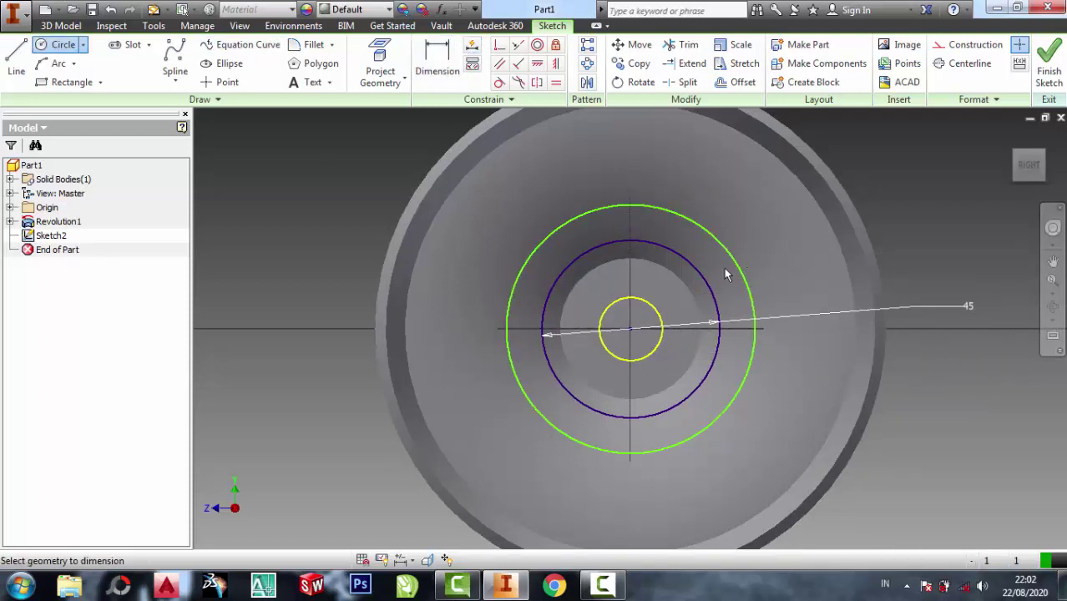
click(736, 267)
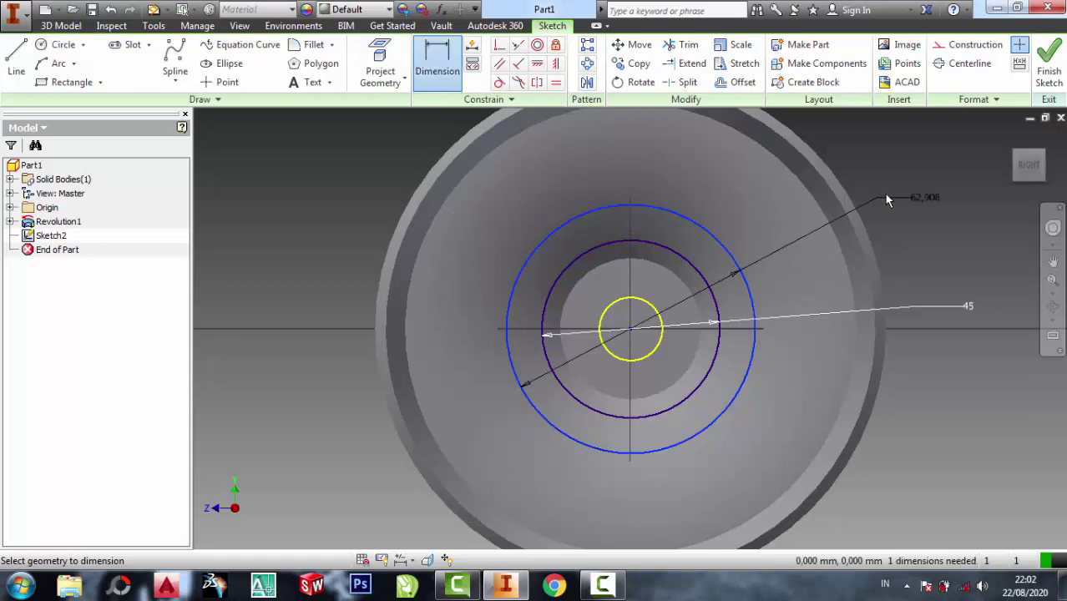
click(884, 191)
text(100)
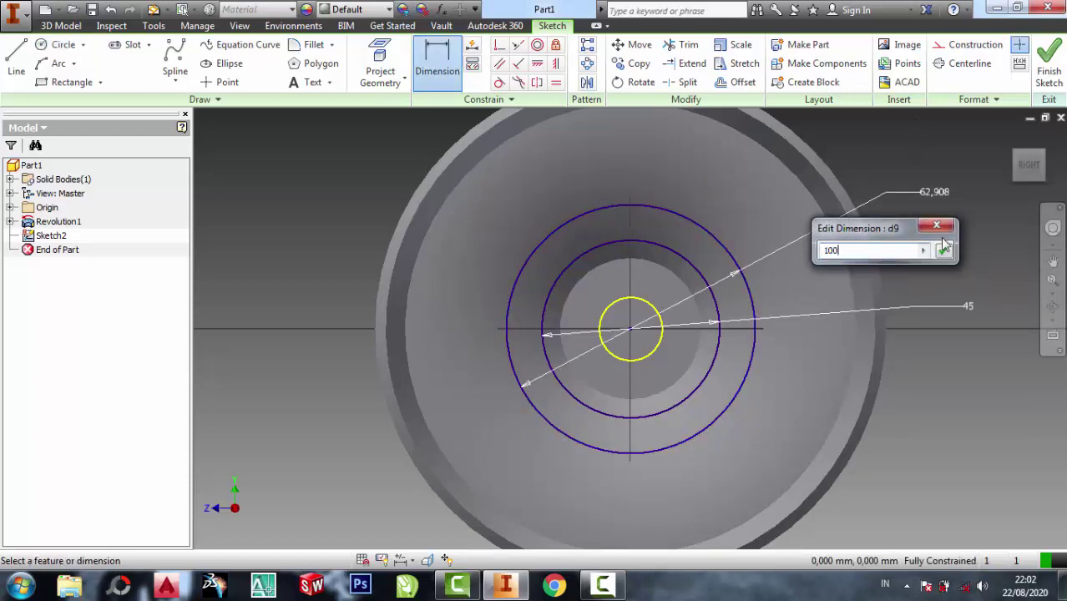
click(944, 251)
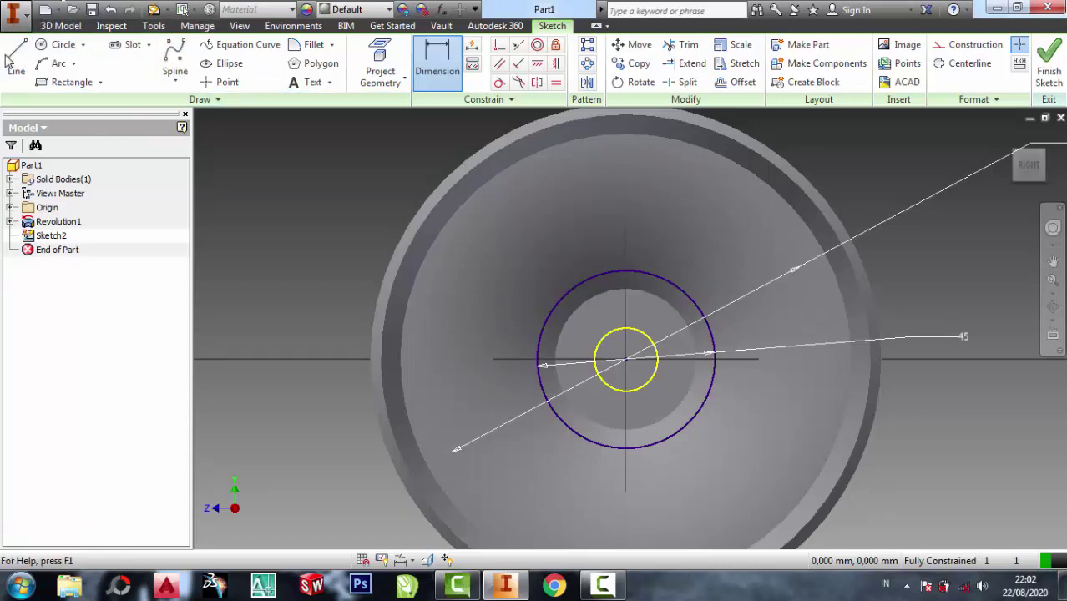
- Draw a three-point curved spline from the outer circle down to the 45 mm circle
click(174, 56)
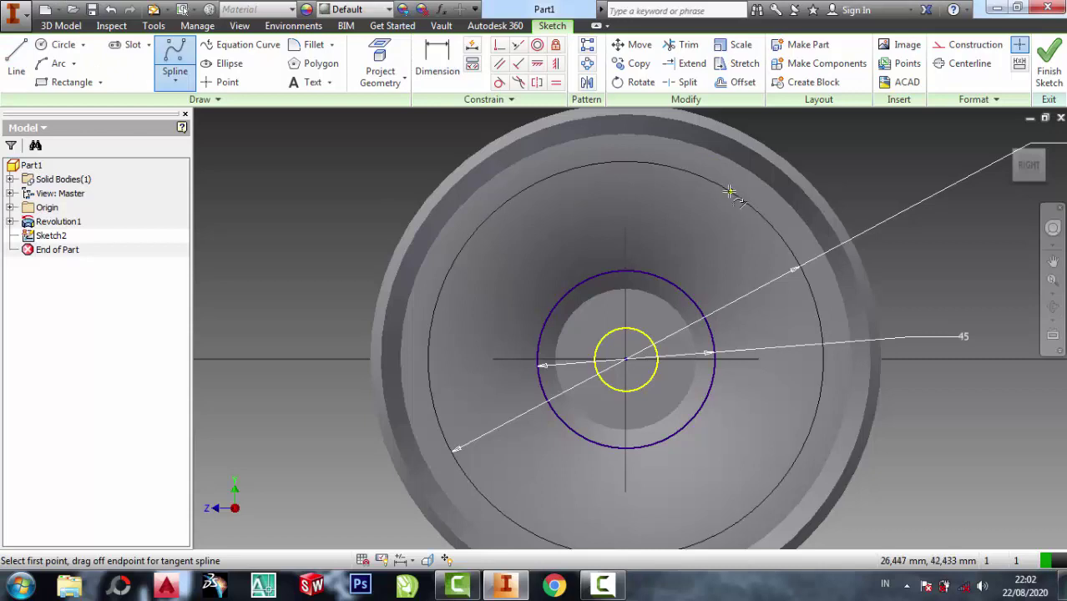
click(729, 192)
click(678, 222)
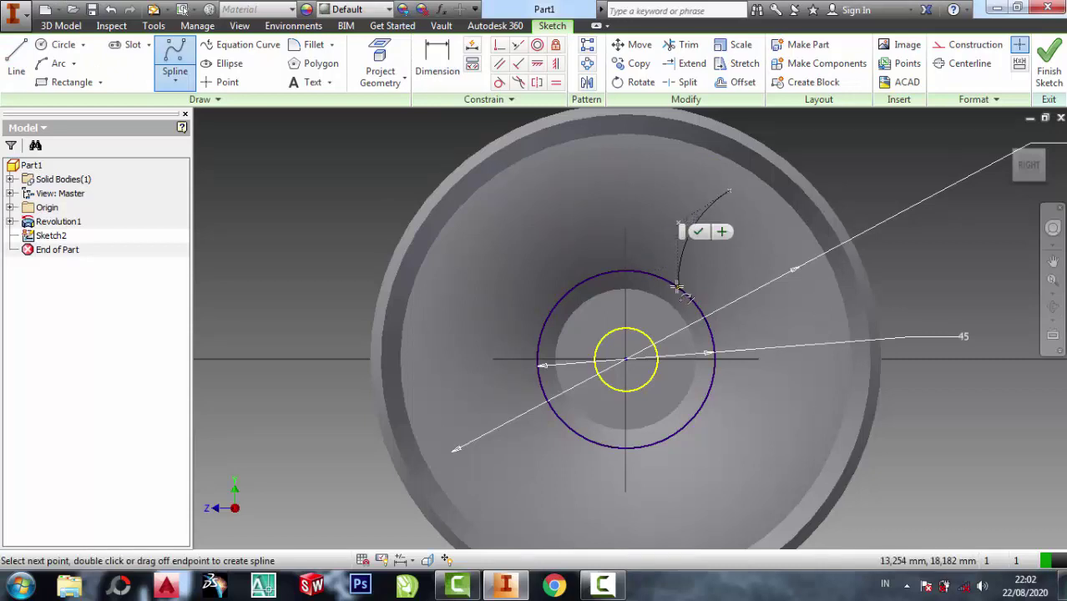
click(676, 286)
click(694, 293)
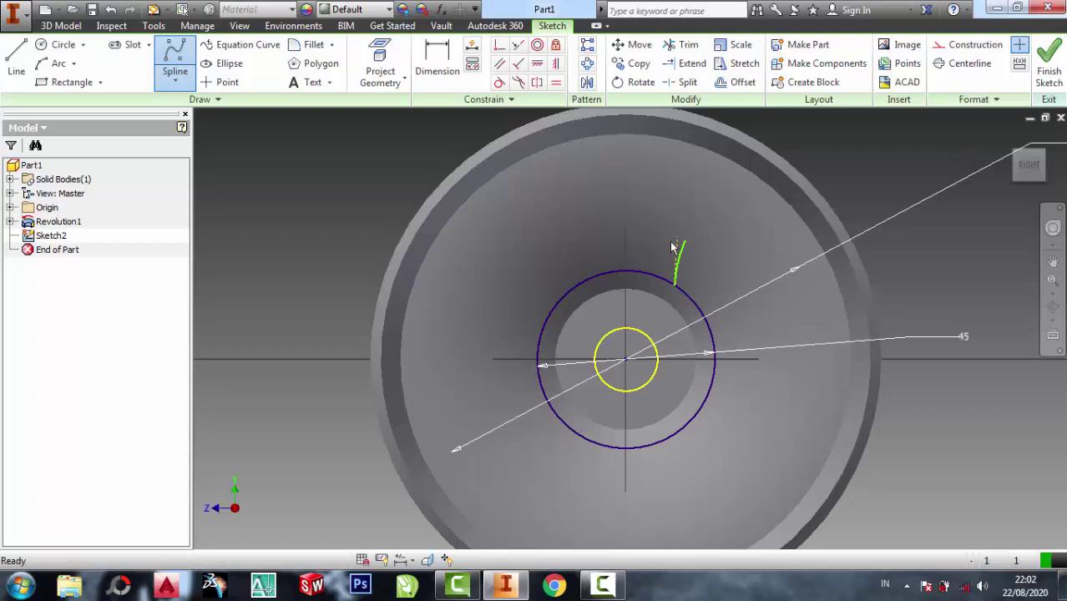
key(Escape)
key(Escape)
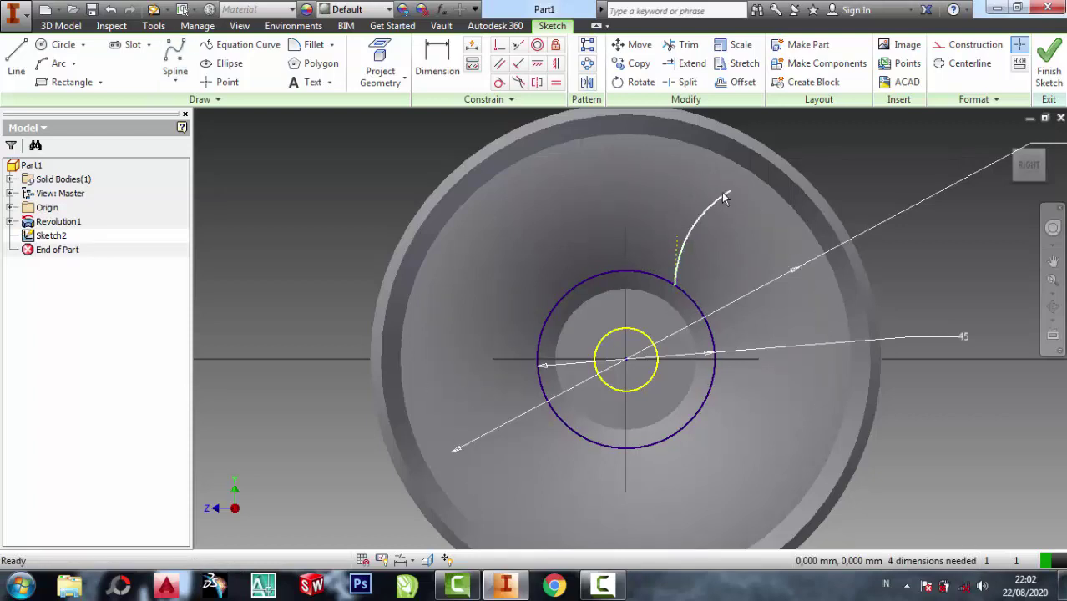
drag(724, 196, 701, 224)
- Draw an 8 mm vertical line from the sketch centre up to the small circle
click(16, 67)
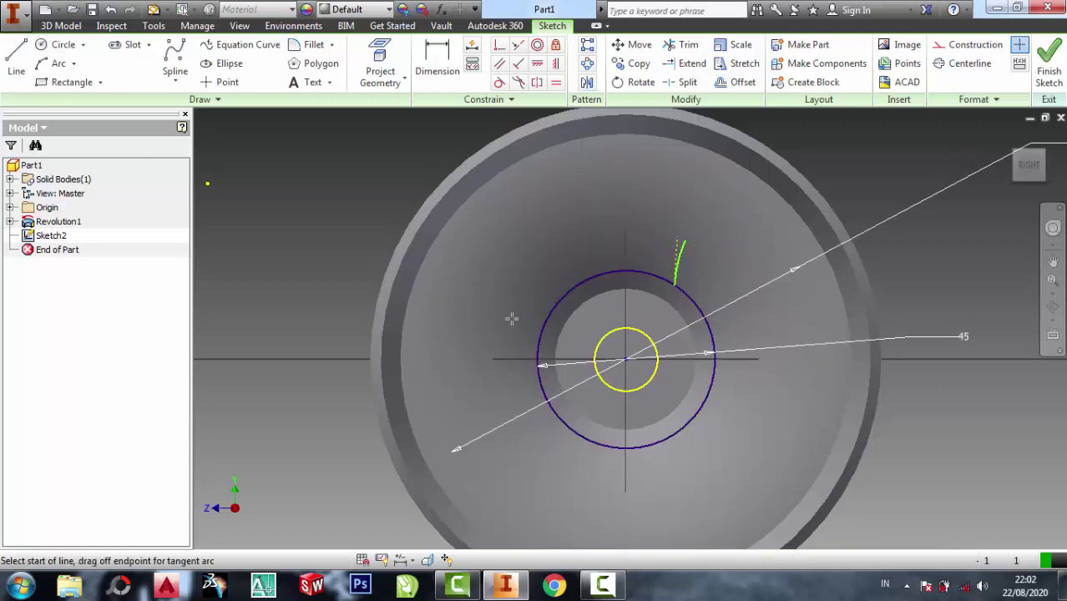
click(625, 359)
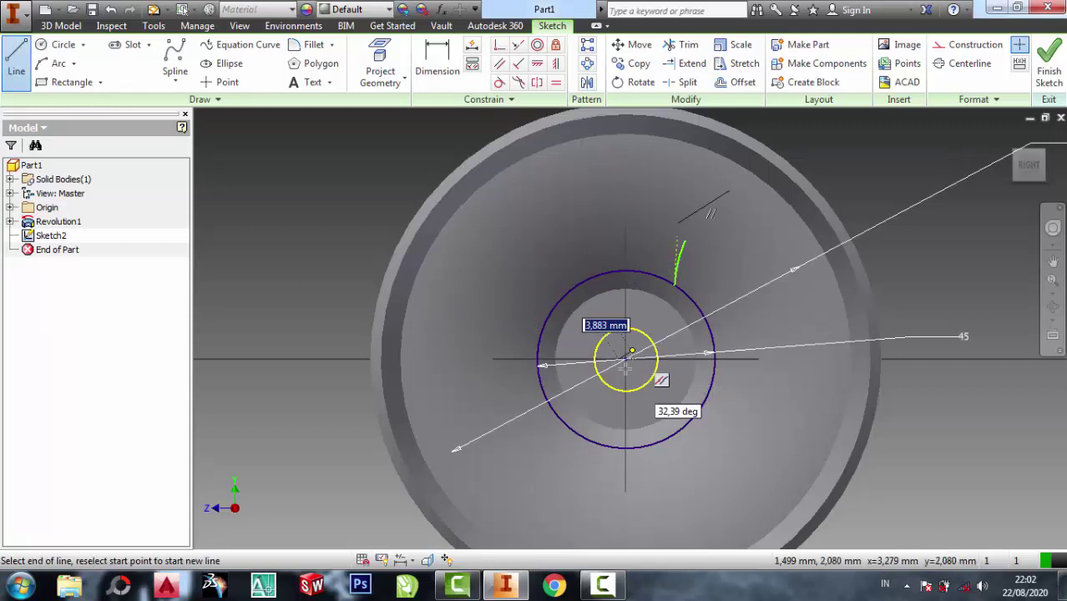
key(Escape)
scroll(620, 359, down, 3)
click(16, 58)
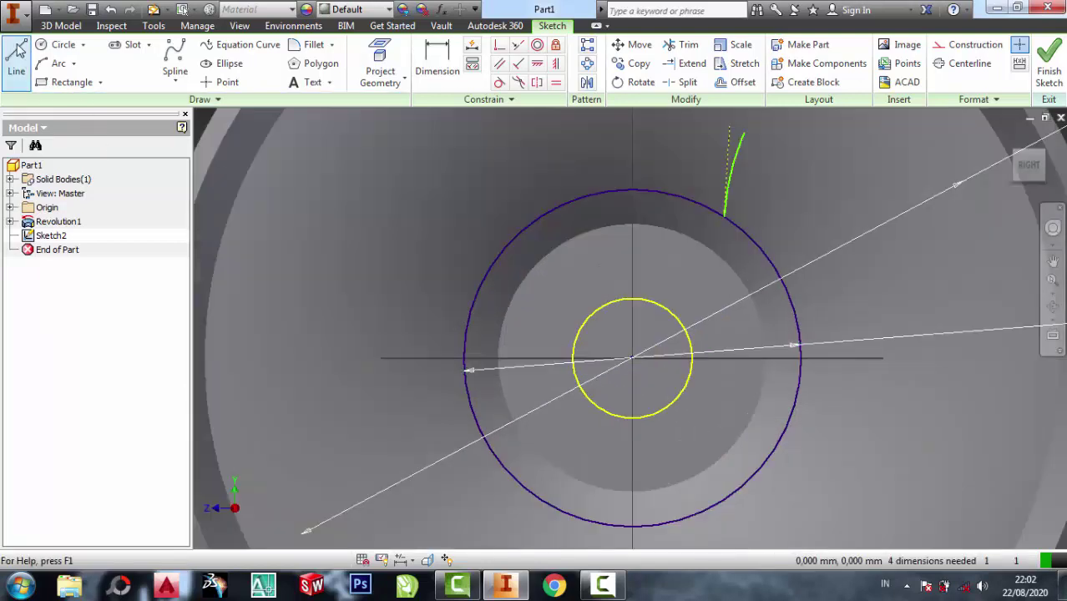
click(633, 359)
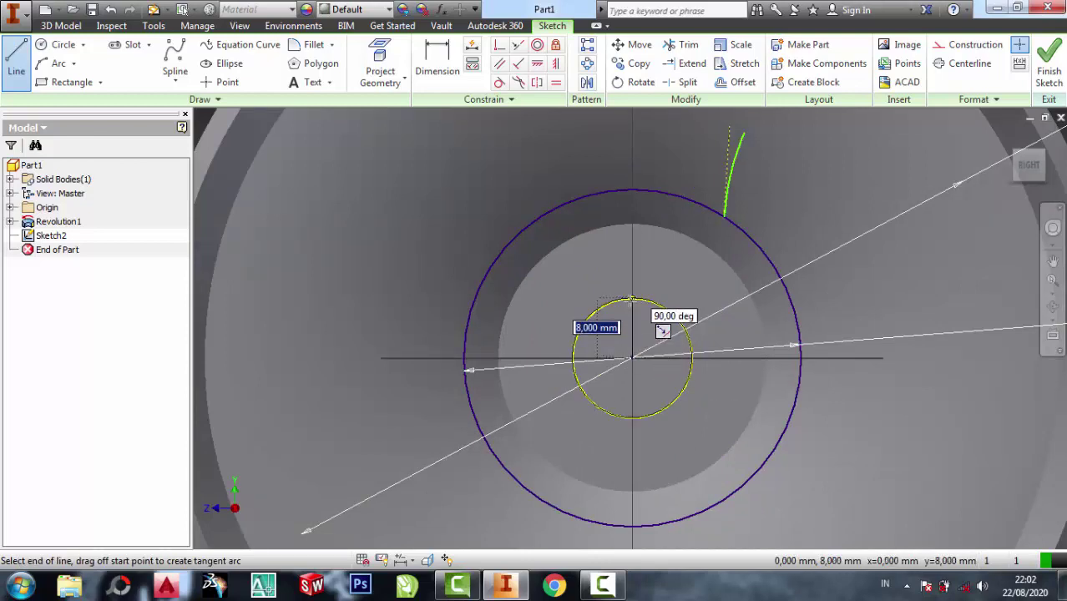
click(632, 299)
right_click(648, 309)
click(686, 316)
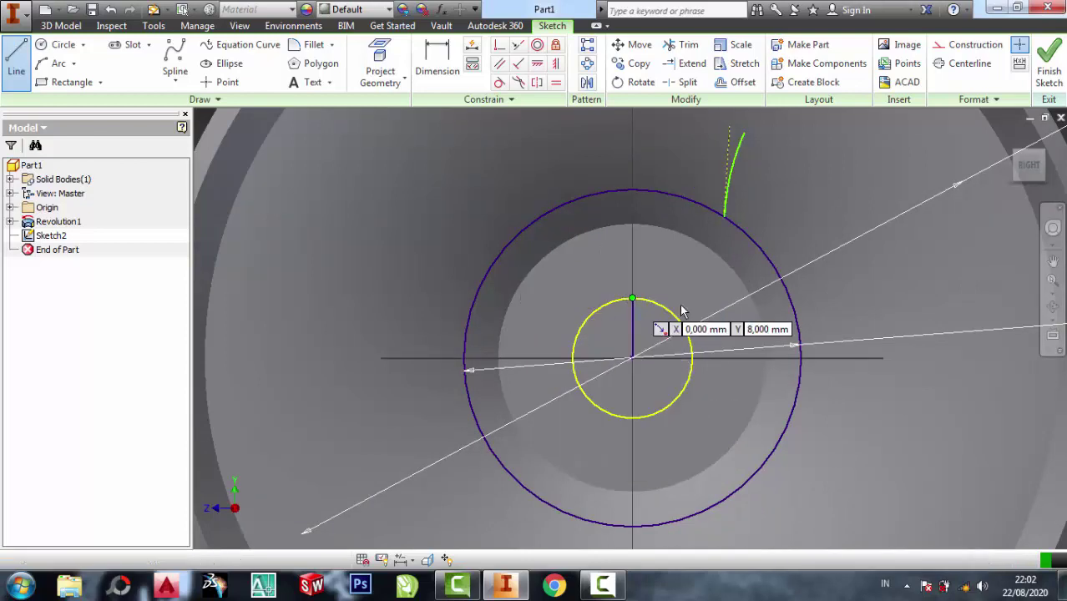
middle_drag(589, 217, 575, 281)
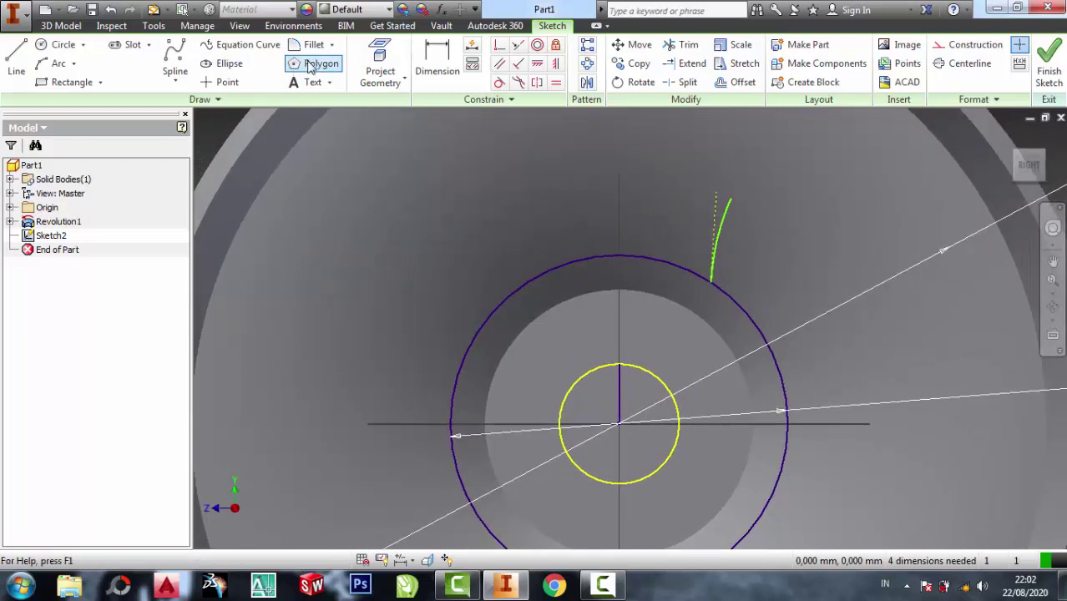
- Mirror the spline across the vertical centre line
click(589, 84)
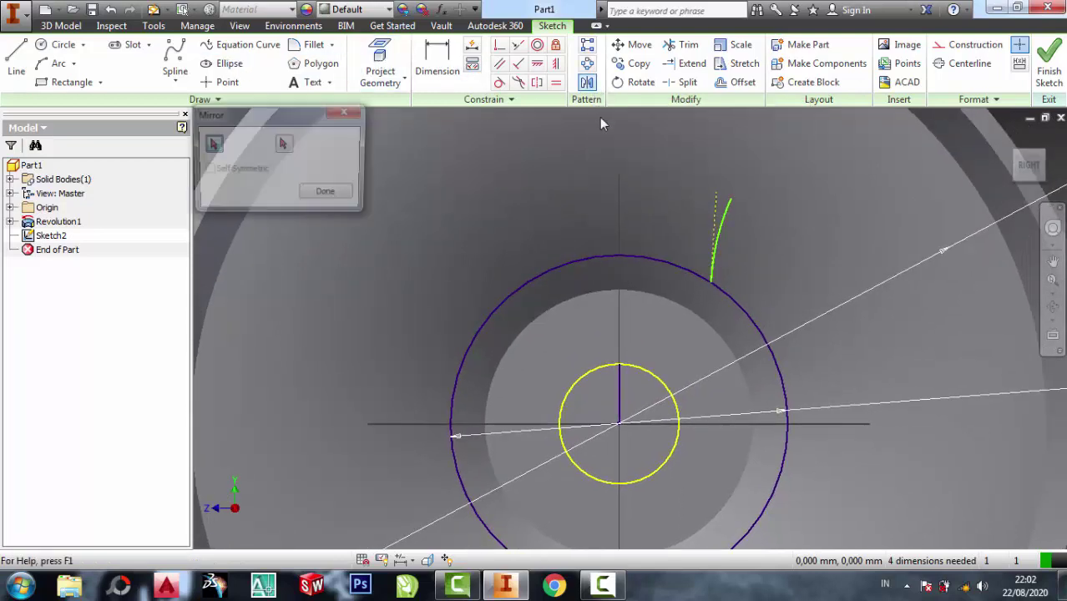
click(723, 234)
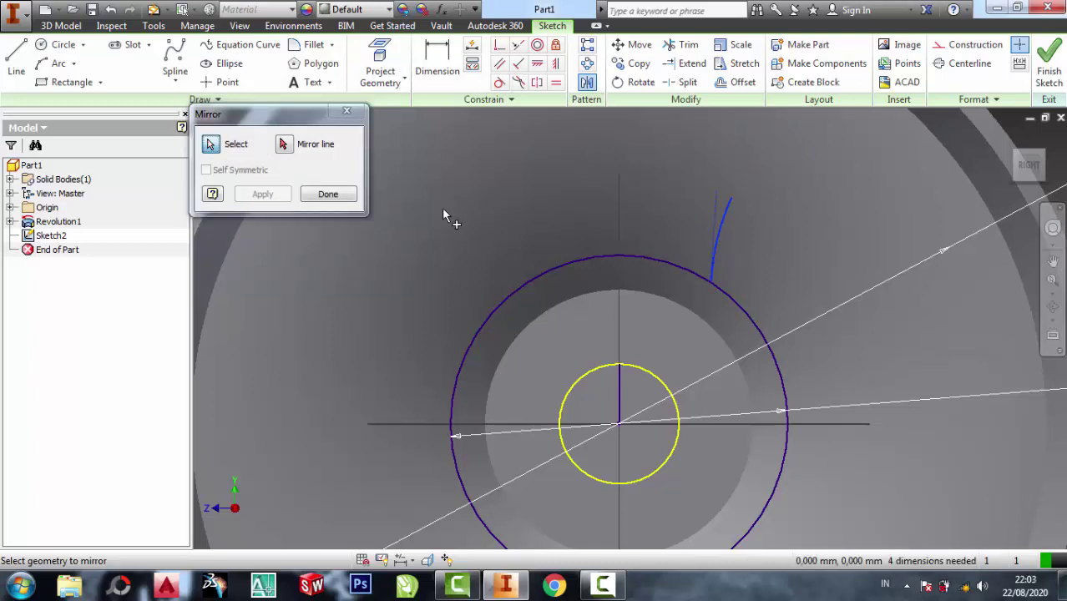
click(284, 145)
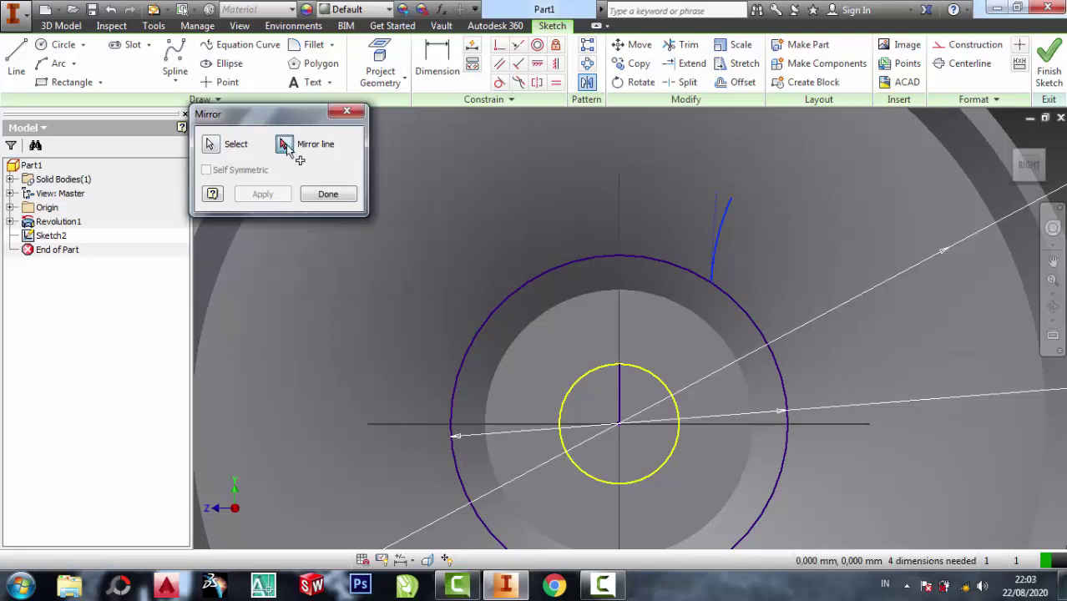
click(618, 407)
click(281, 199)
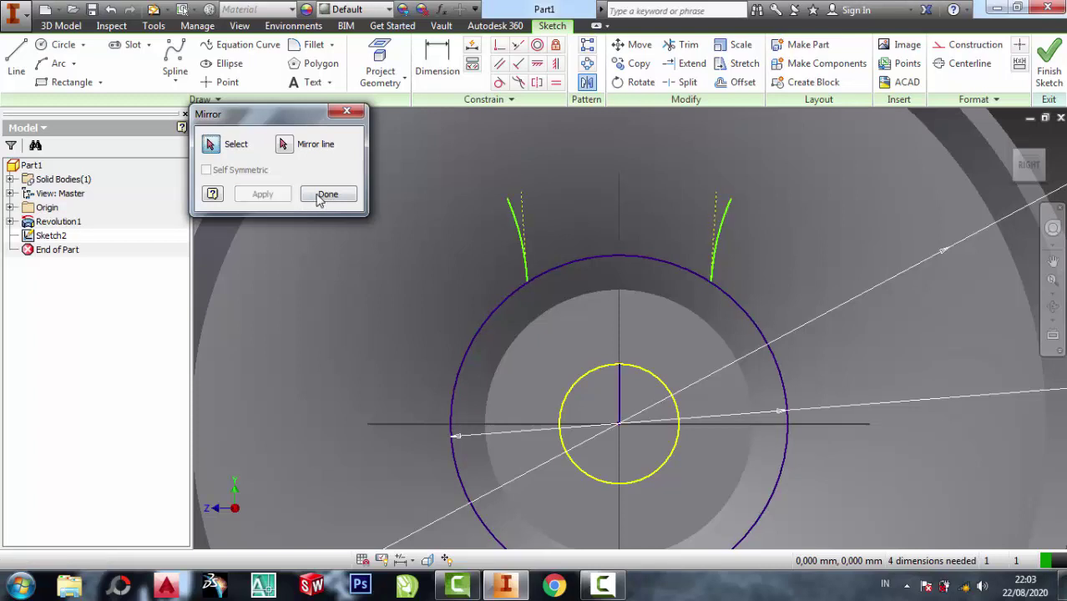
click(324, 195)
middle_drag(529, 176, 498, 331)
- Reshape the arcs by dragging, then repeat the mirror to recreate the left arc
key(l)
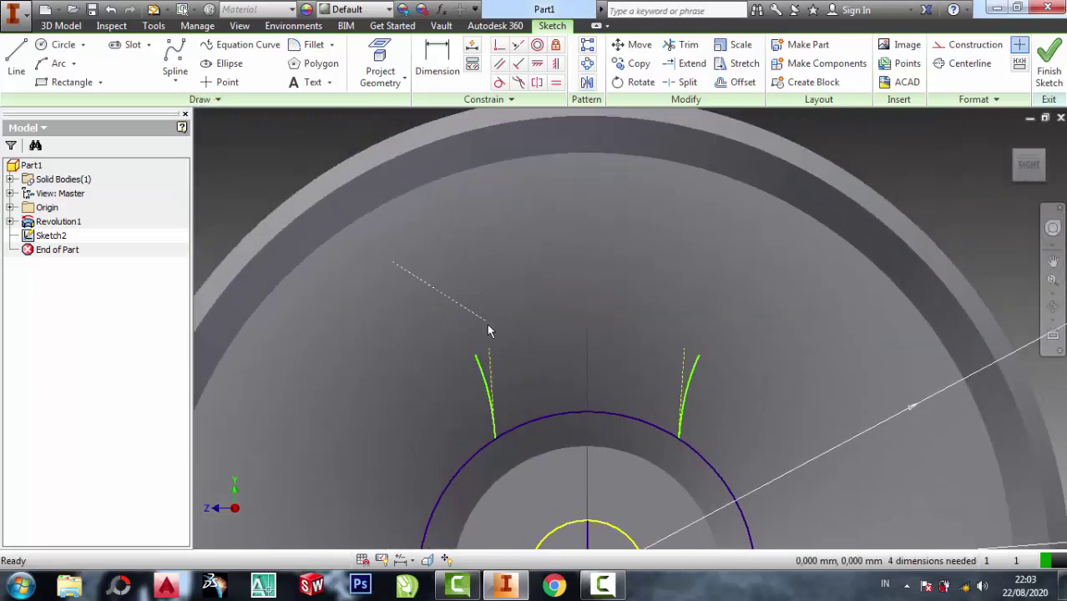
drag(489, 320, 572, 324)
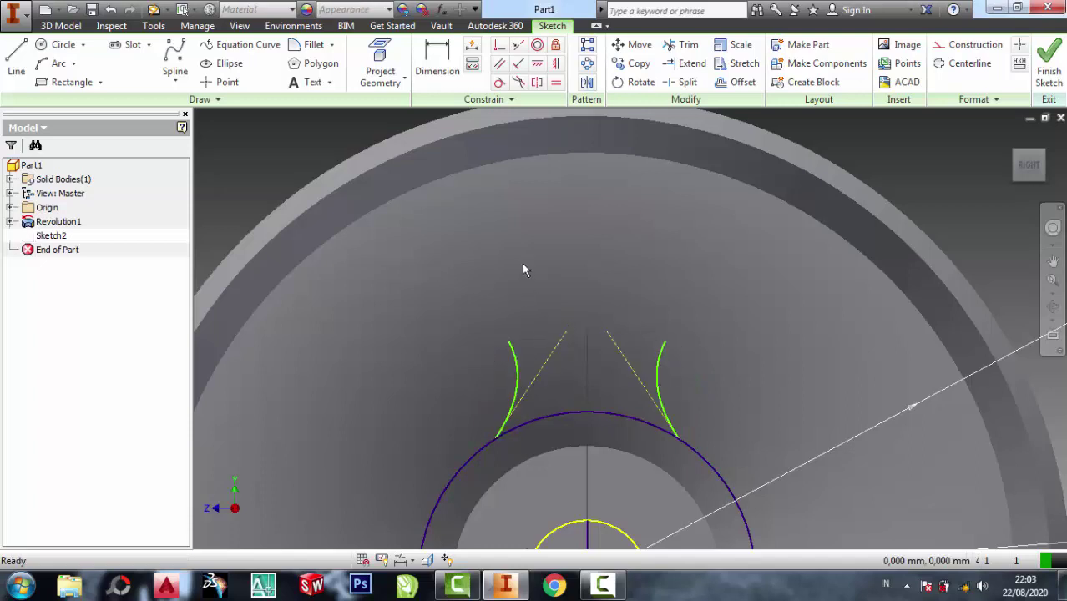
middle_drag(530, 367, 529, 236)
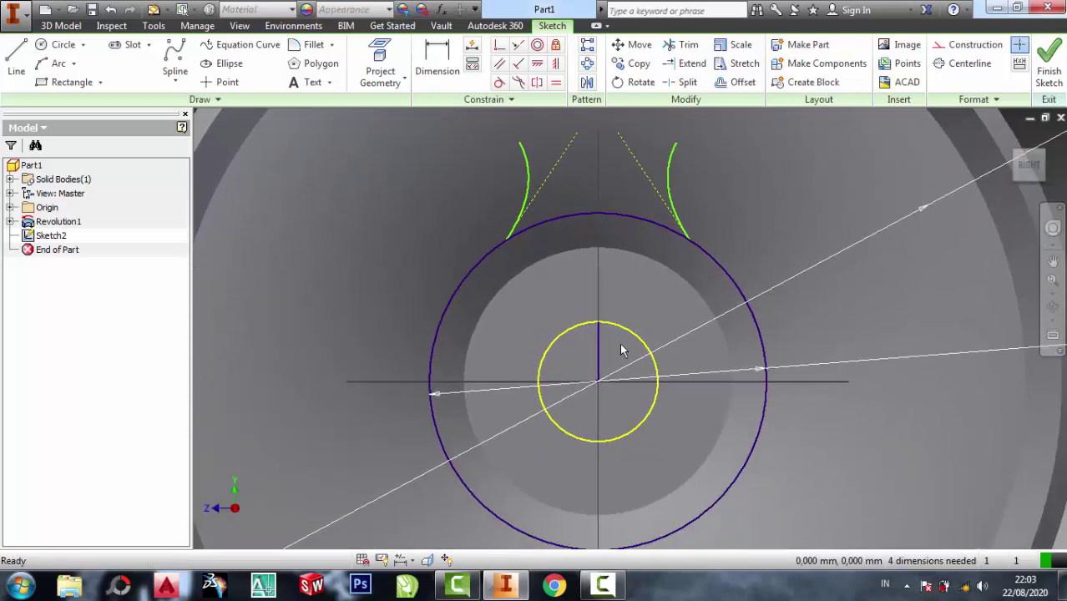
scroll(618, 349, down, 5)
scroll(614, 349, up, 3)
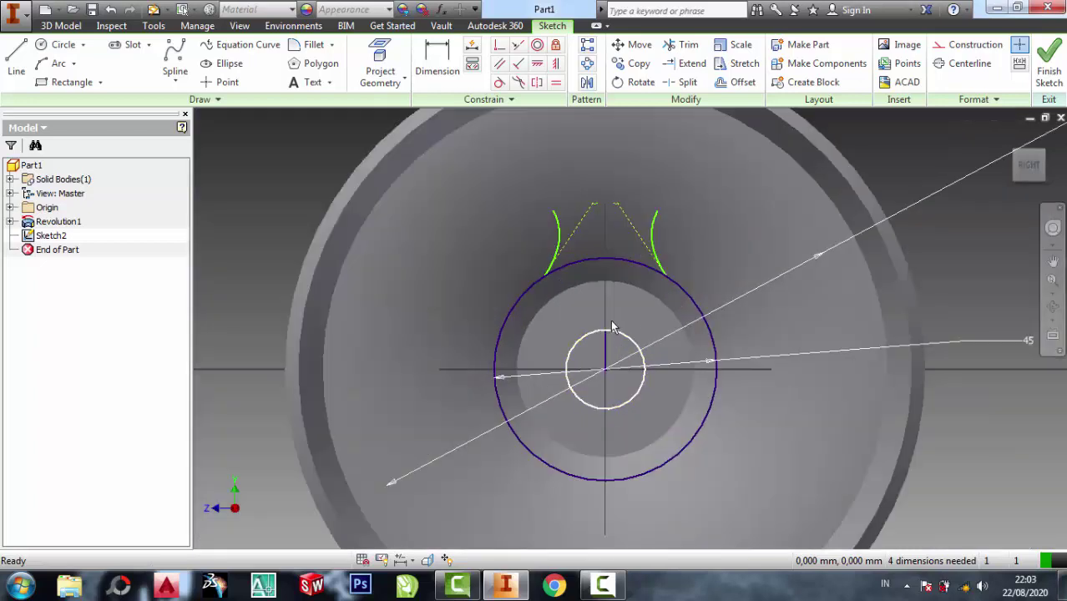
right_click(603, 344)
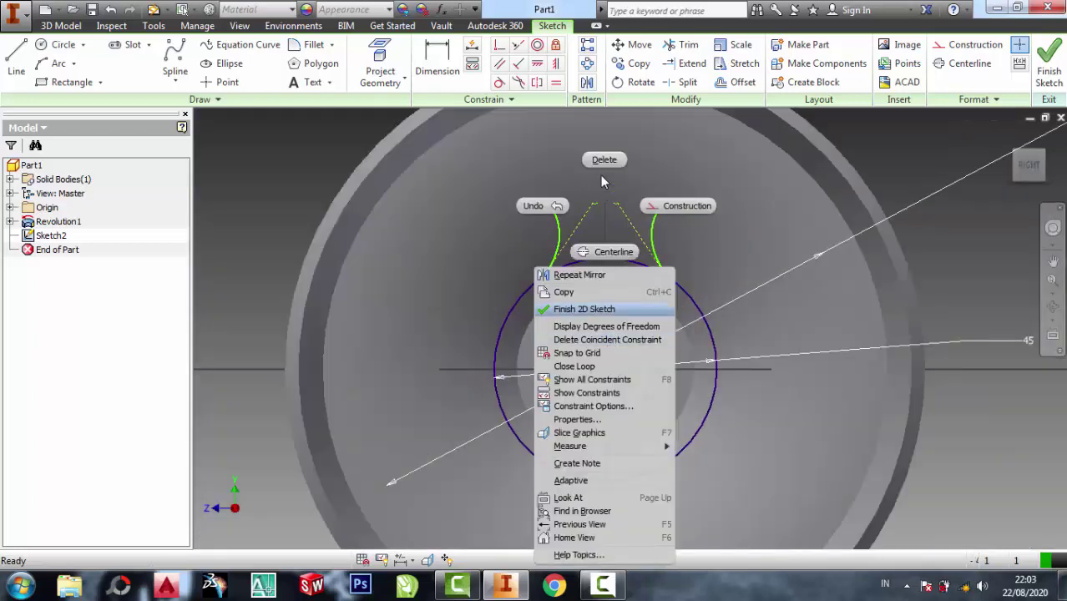
click(596, 159)
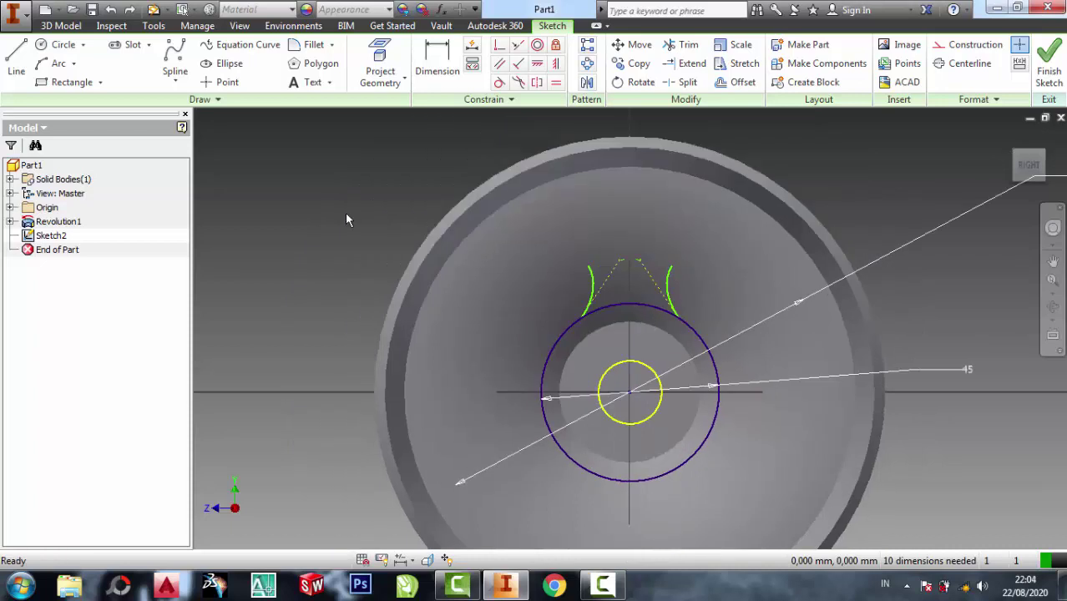
click(598, 294)
- Circular-pattern both arcs 4 times around the circles' centre
click(588, 65)
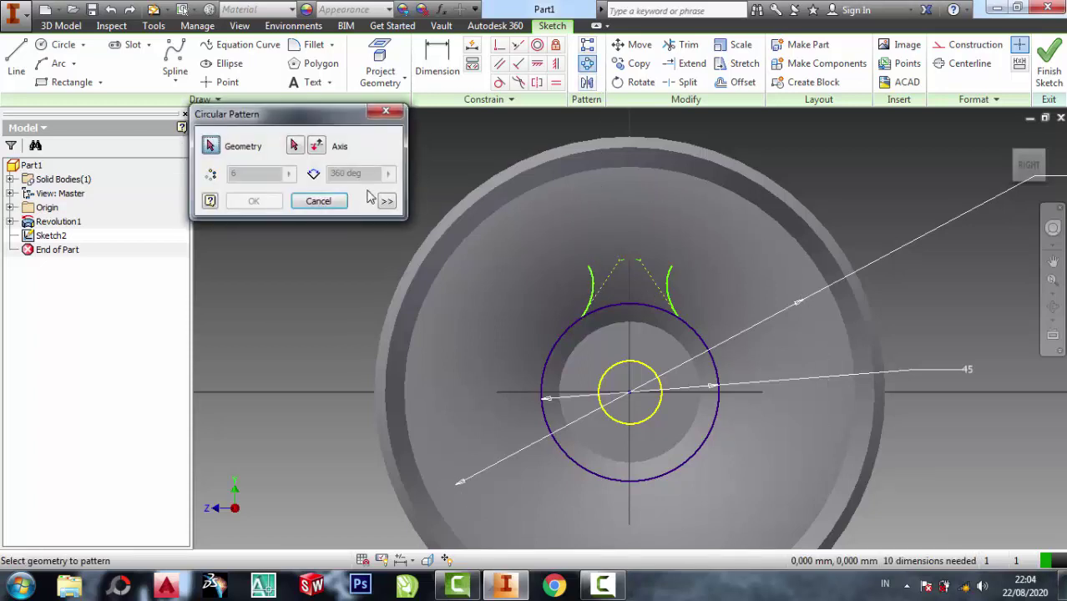
click(590, 281)
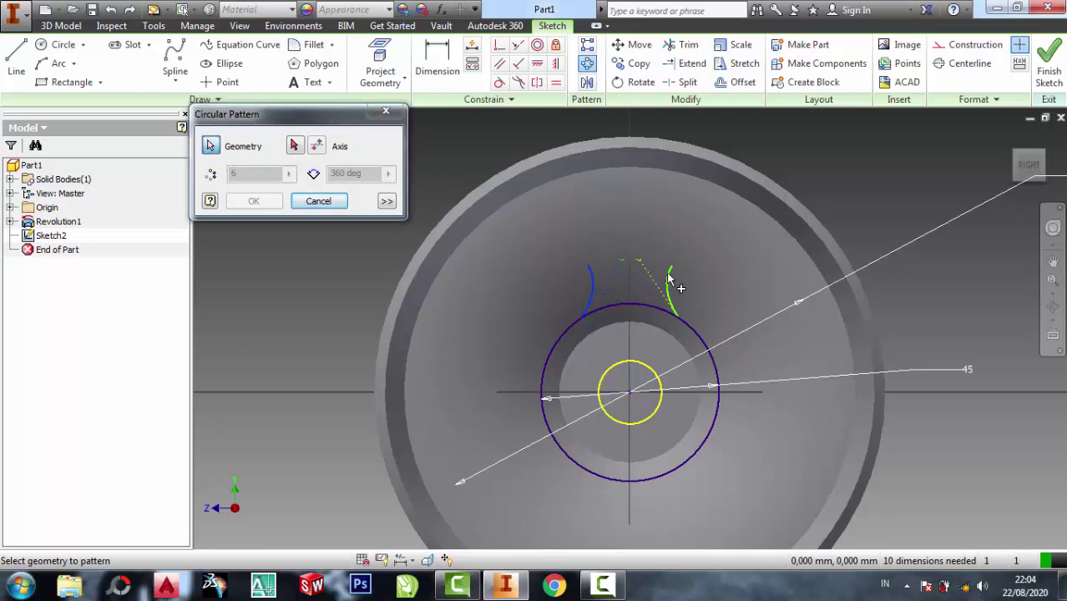
click(668, 279)
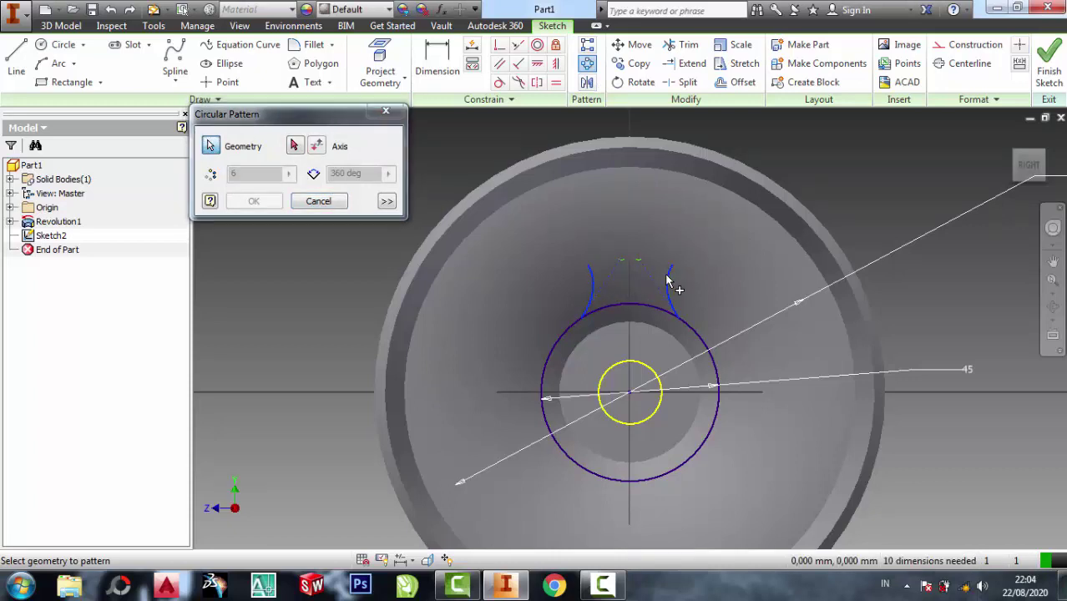
click(294, 147)
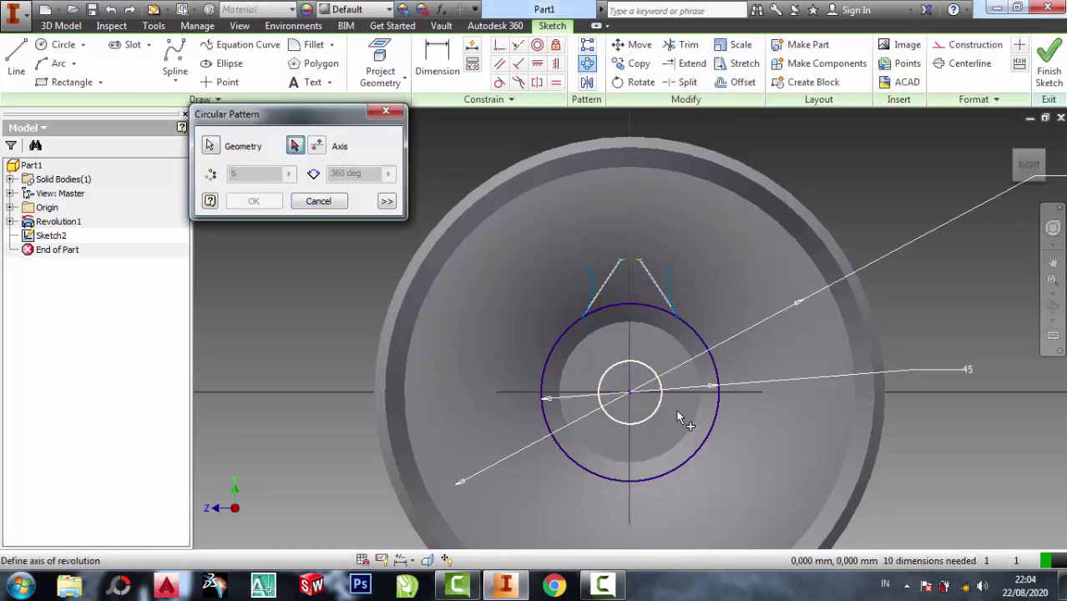
click(628, 390)
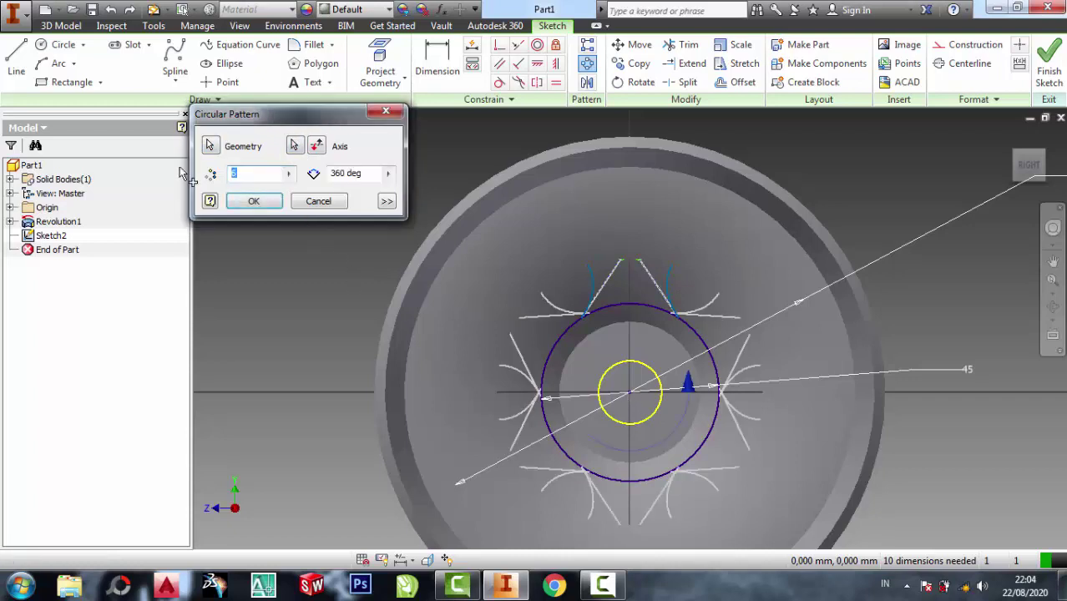
text(4)
click(255, 201)
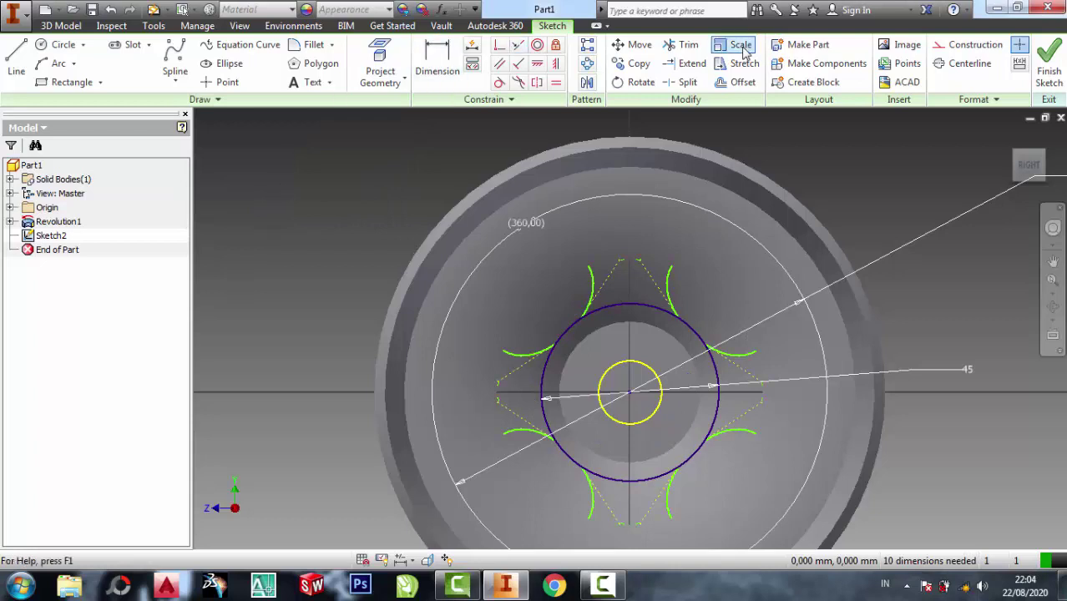
- Trim circle segments and a diagonal line, then undo those trims
click(627, 317)
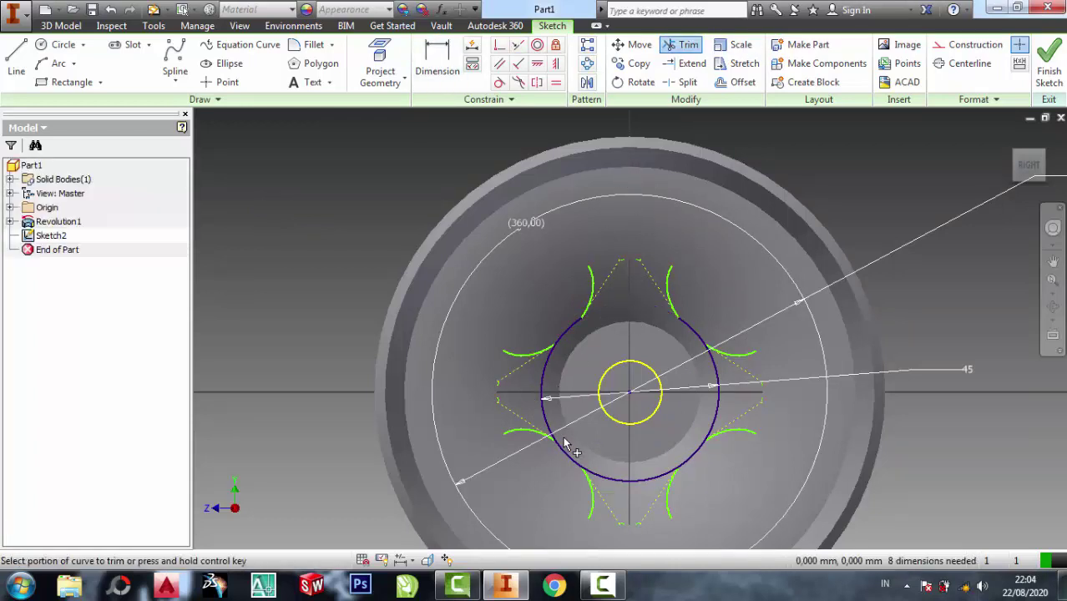
drag(565, 445, 656, 508)
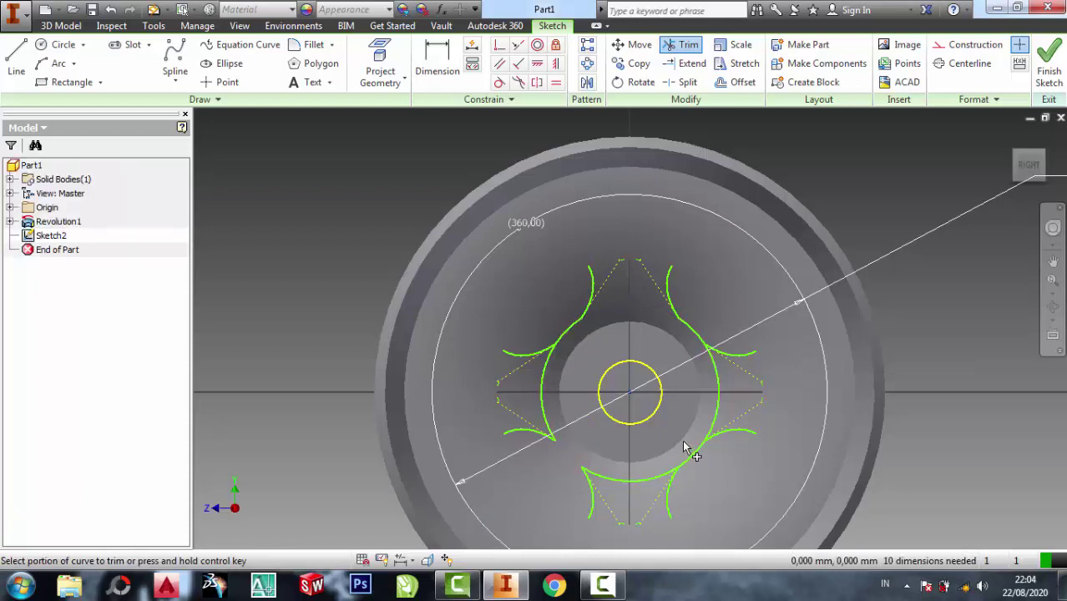
drag(682, 440, 801, 543)
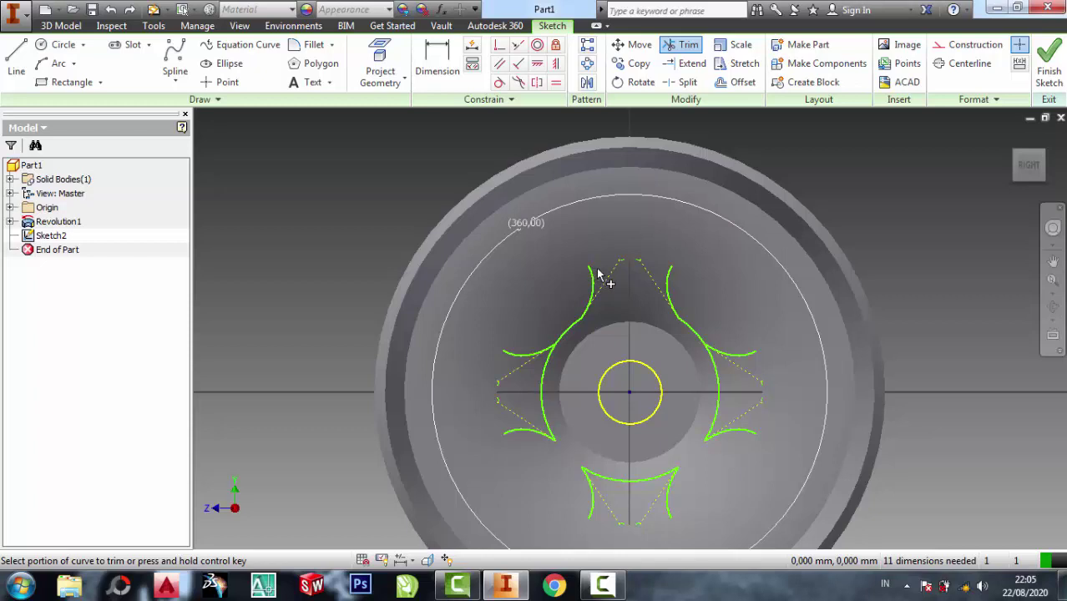
key(ctrl+z)
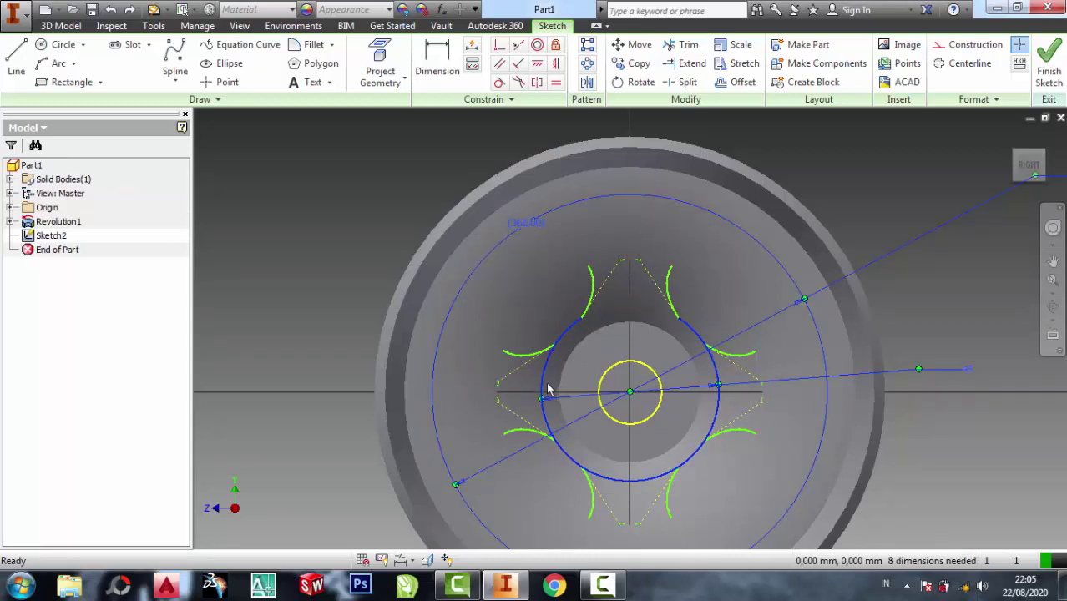
- Re-trim the diagonal line, lower circle segment and leftover right-side pieces
click(681, 44)
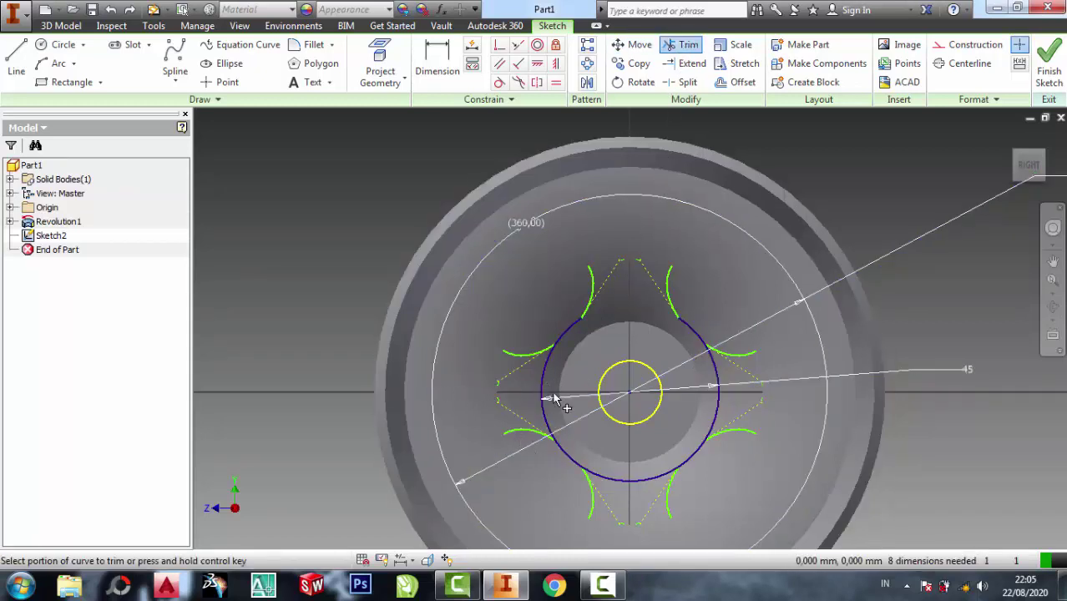
drag(412, 398, 427, 400)
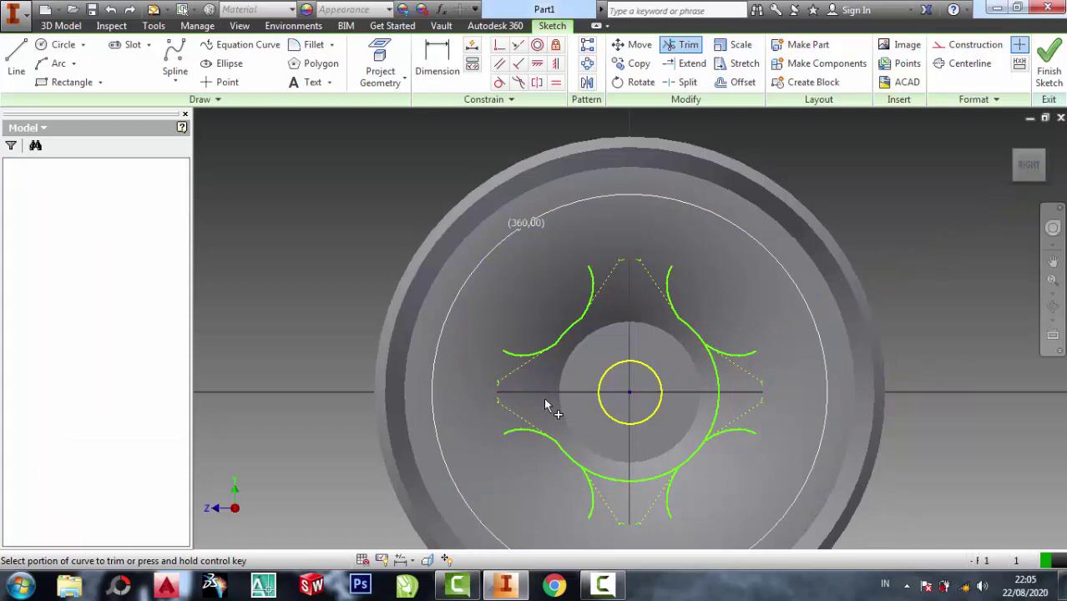
drag(643, 450, 637, 526)
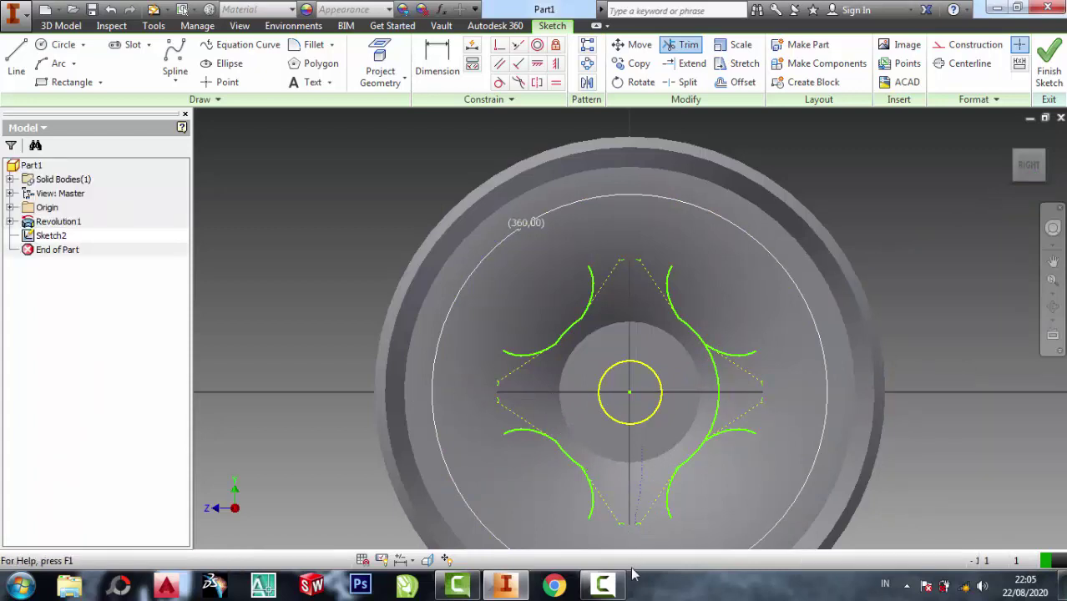
middle_drag(606, 439, 596, 349)
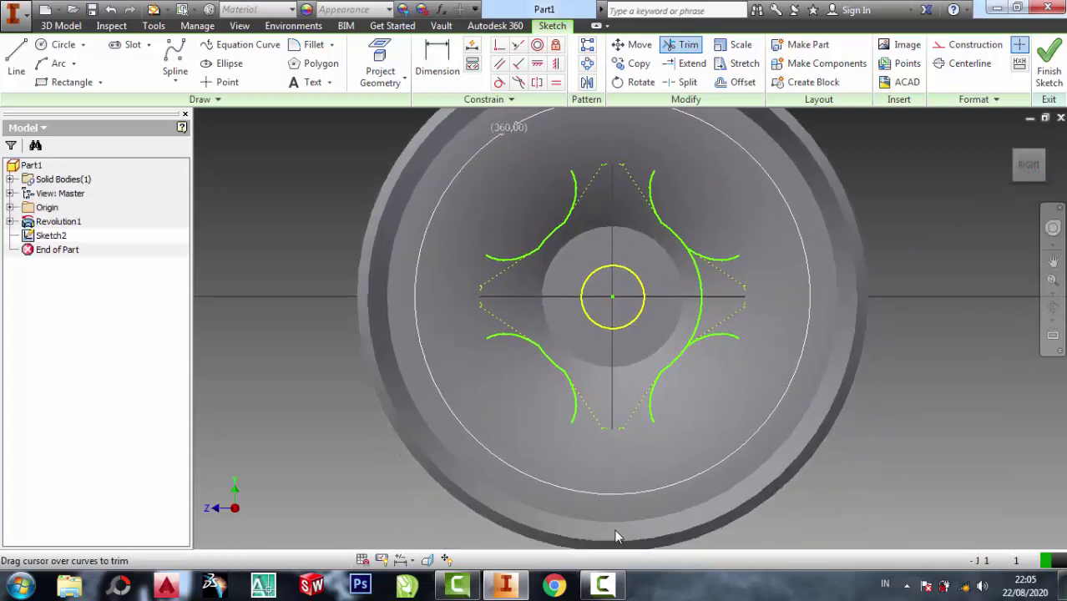
click(702, 294)
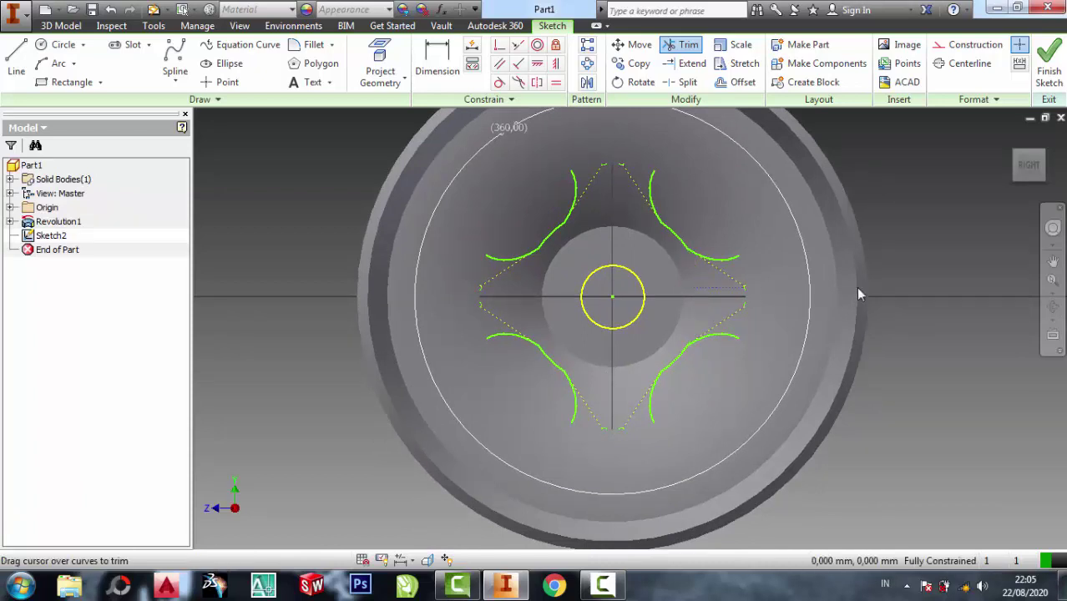
click(862, 296)
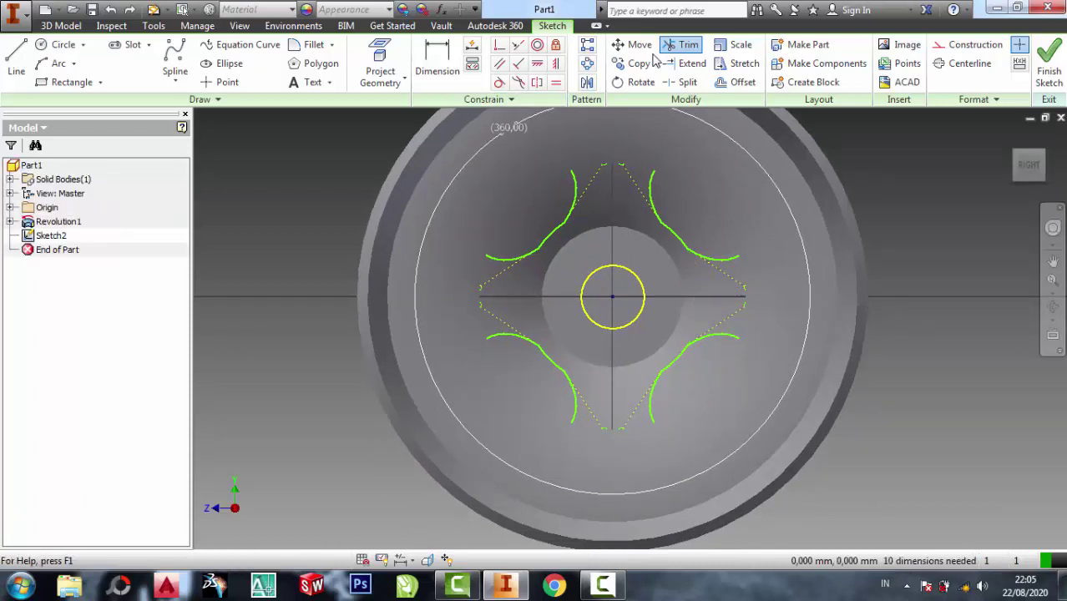
- Finish the sketch and extrude a symmetric cut through the curved regions
click(1048, 63)
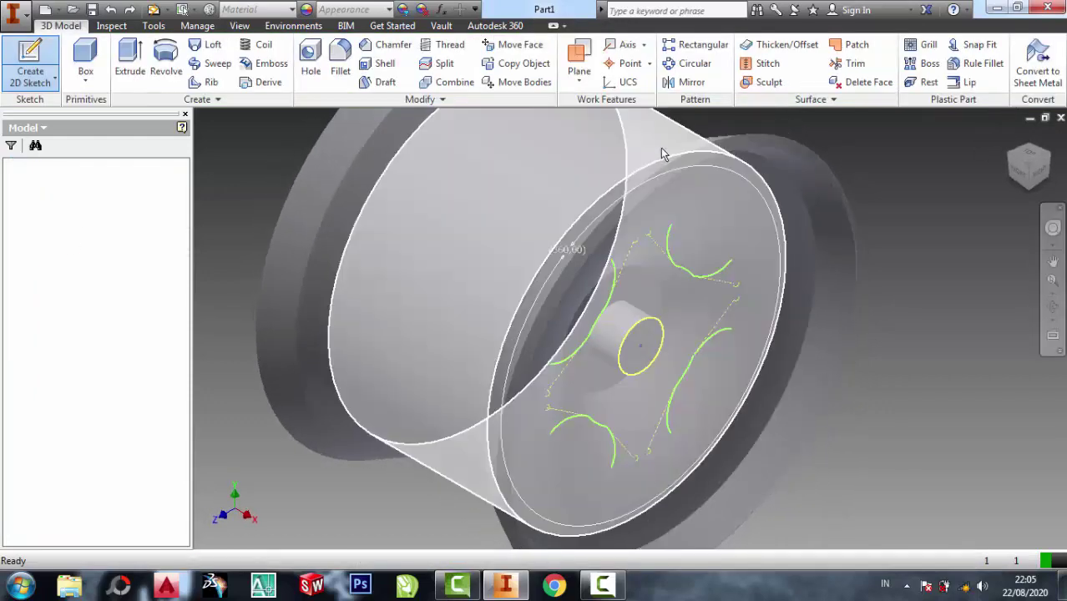
mouse_move(660, 148)
shift+middle_down()
mouse_move(1013, 405)
mouse_move(893, 193)
shift+middle_up()
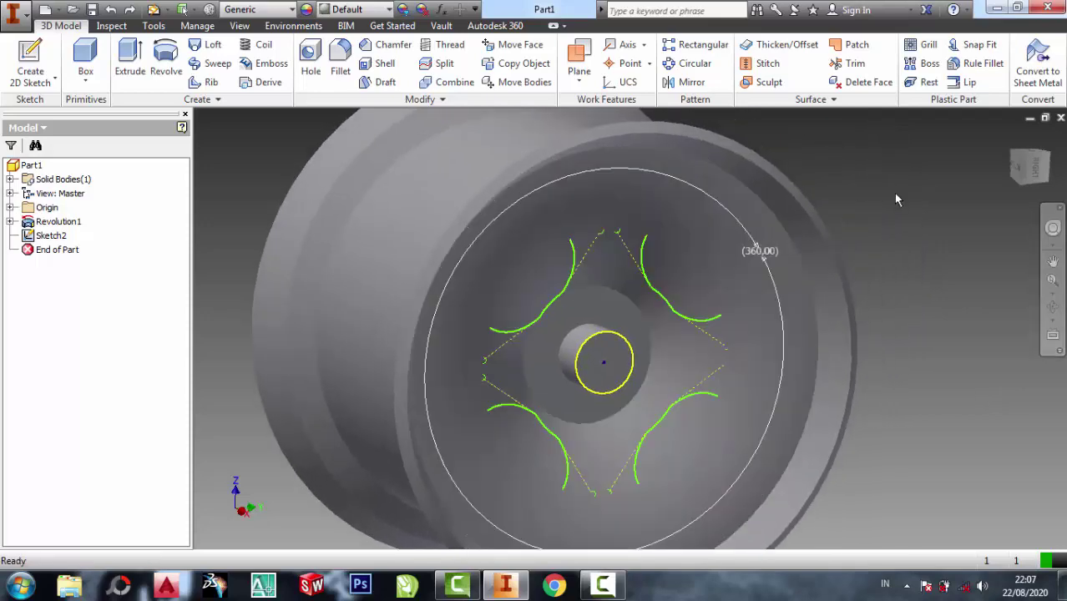
click(129, 63)
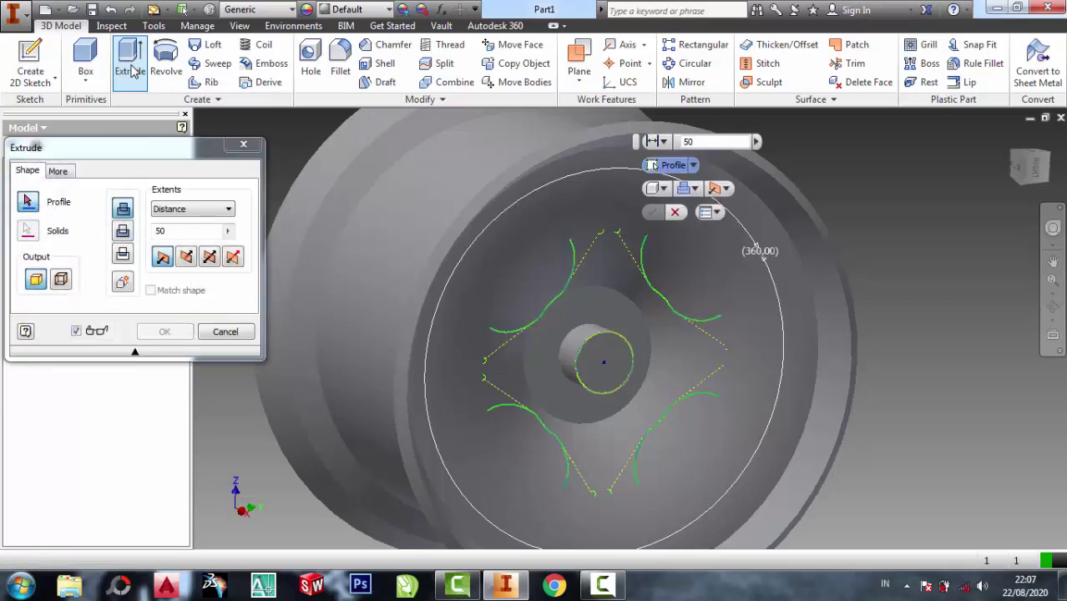
click(123, 233)
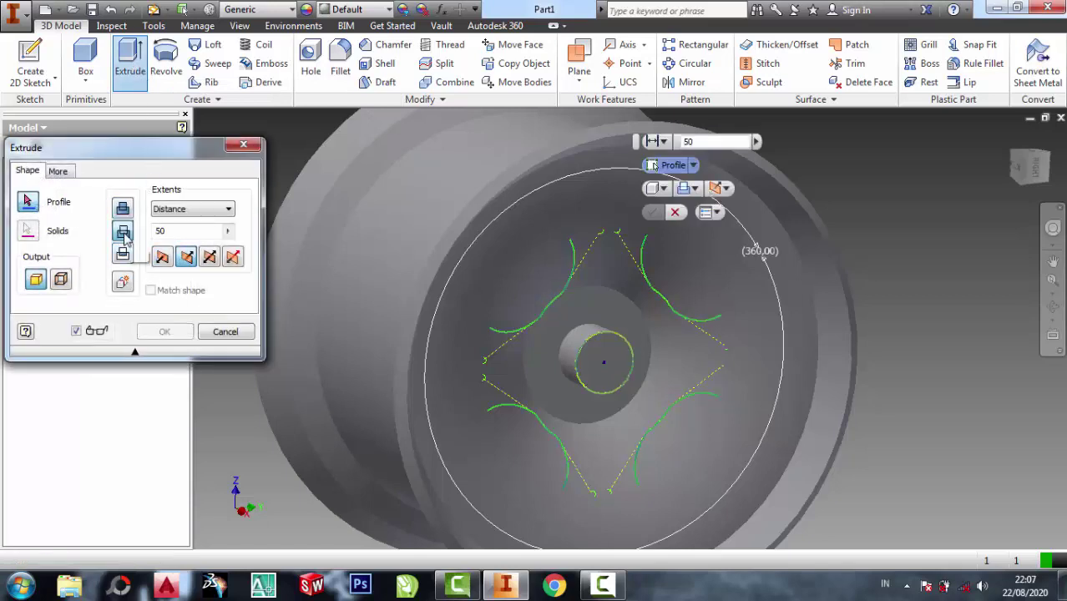
click(210, 260)
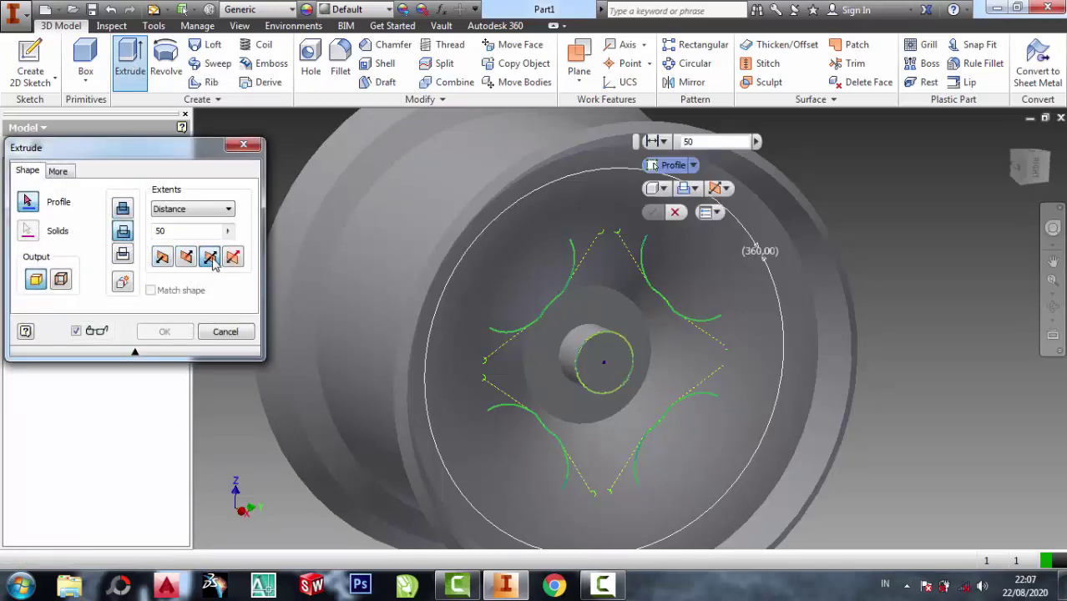
click(678, 290)
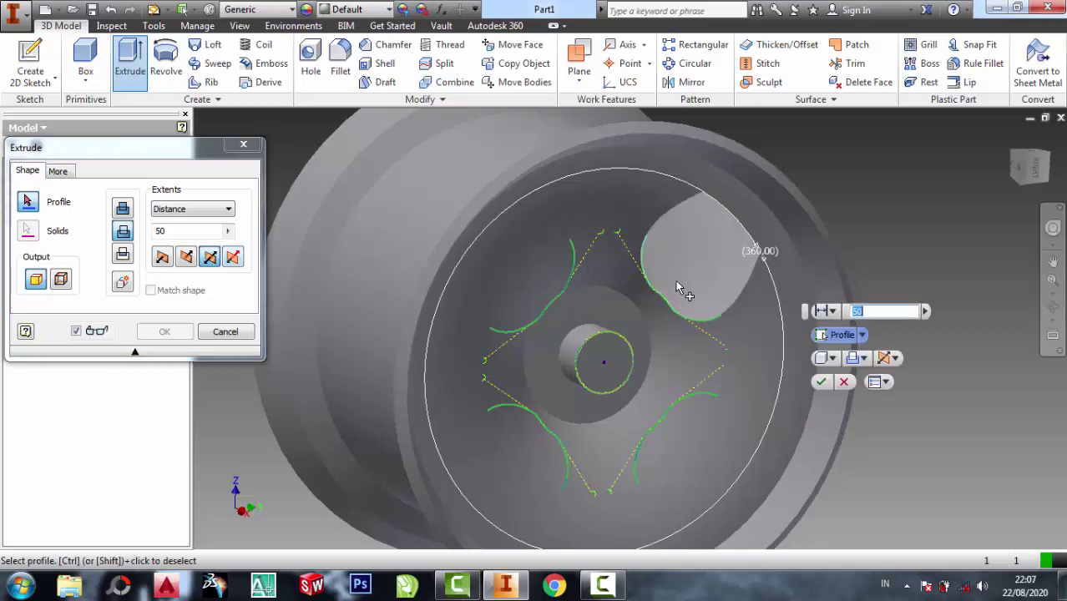
click(530, 293)
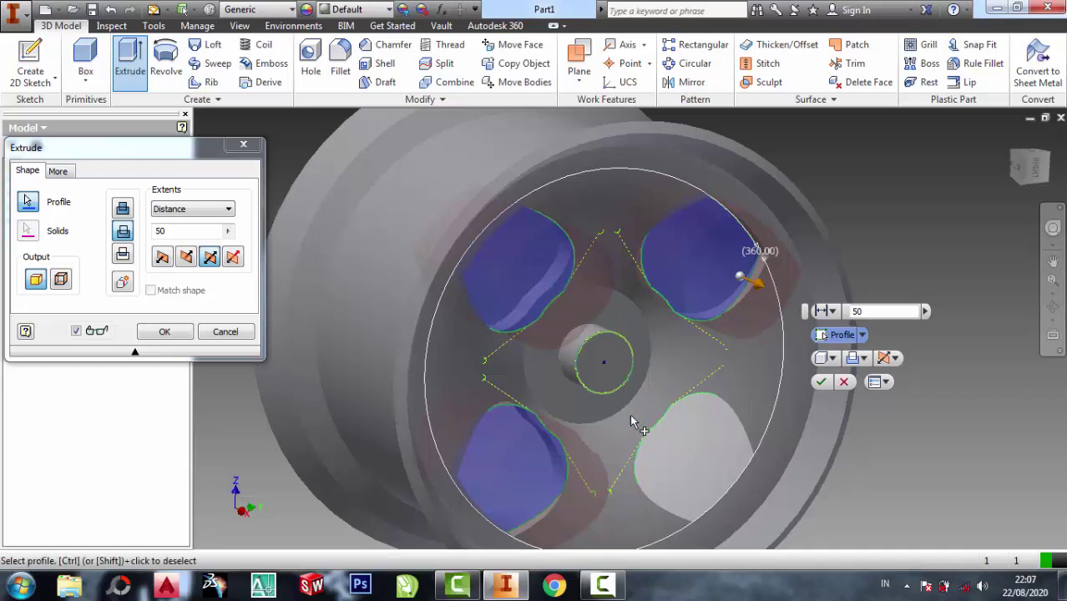
click(632, 423)
click(165, 331)
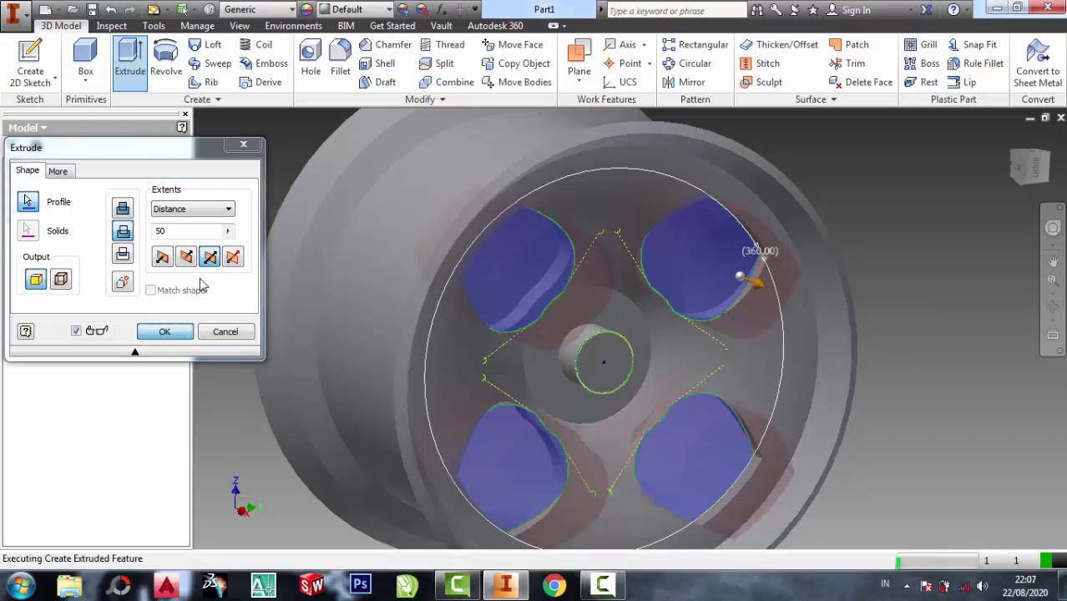
shift+middle_drag(592, 330, 585, 275)
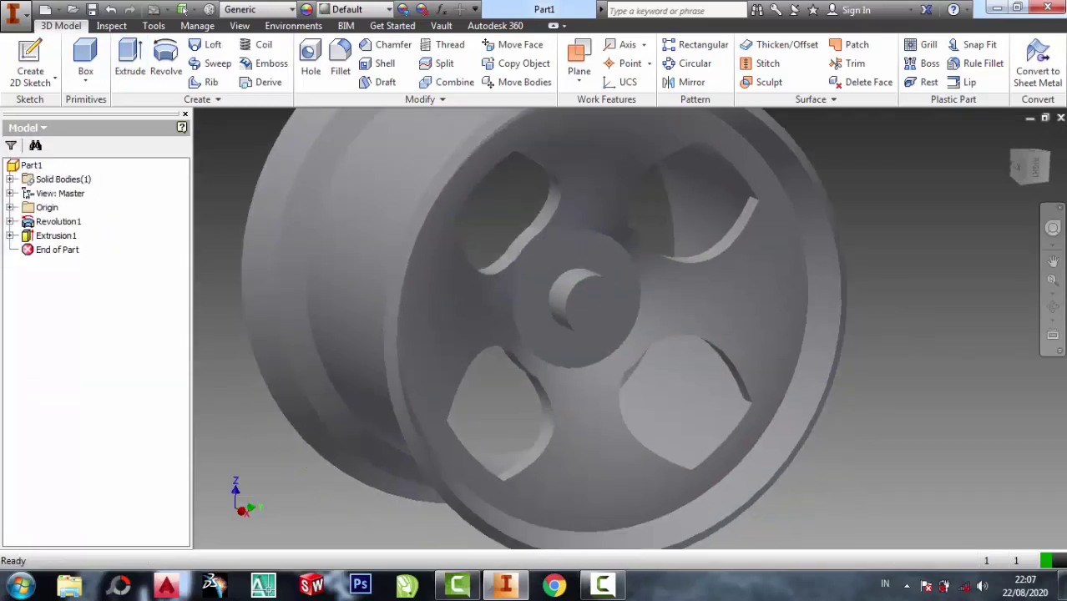
- Zoom to the hub and fillet the boss front edge with radius 5
click(1052, 307)
mouse_move(638, 273)
mouse_down()
mouse_move(545, 204)
mouse_move(593, 234)
mouse_up()
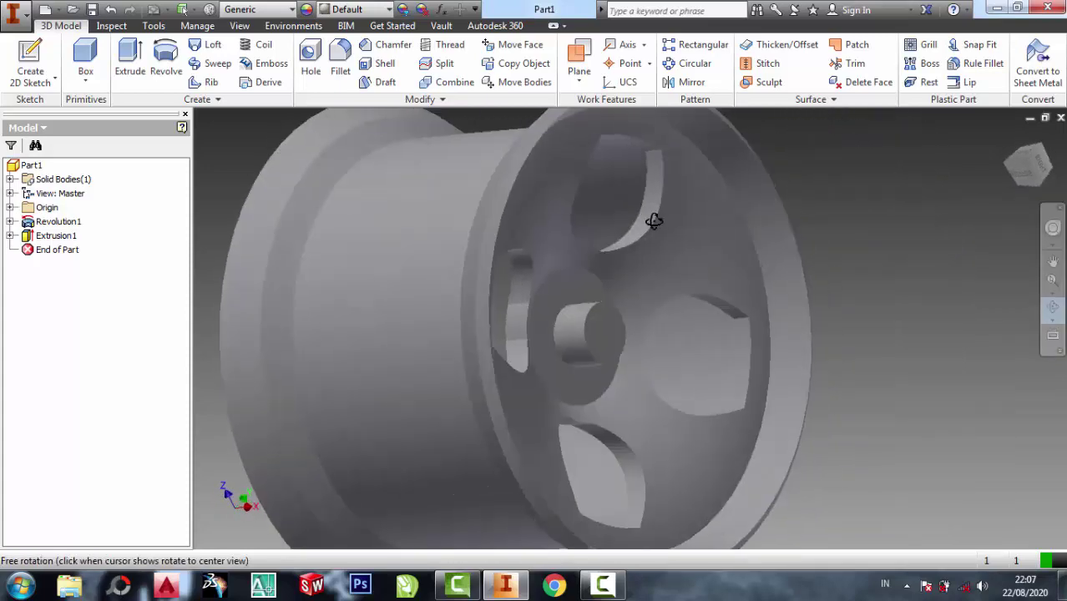
right_click(806, 178)
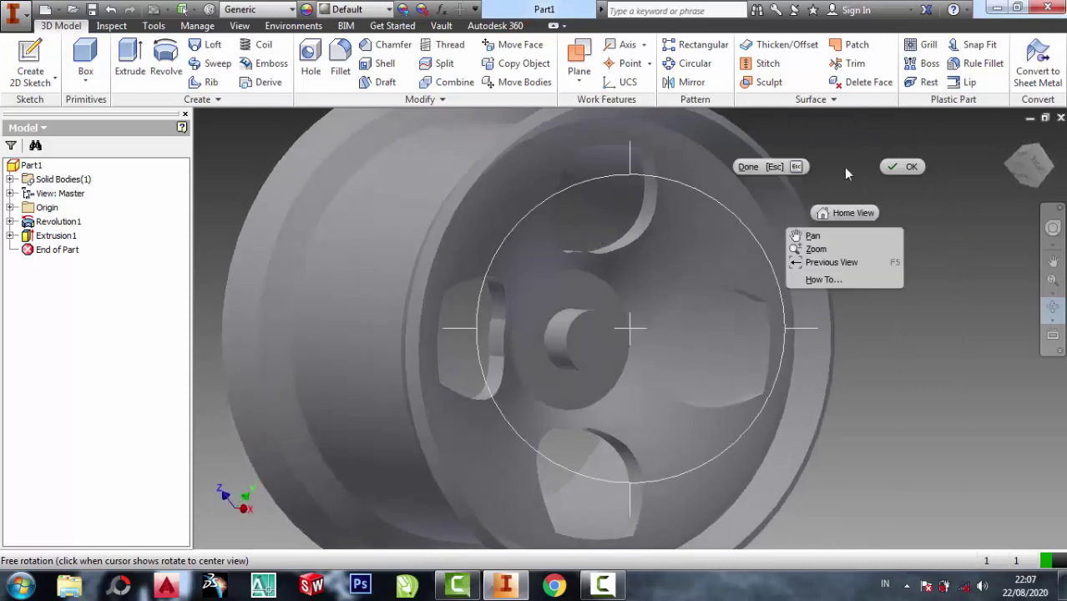
click(810, 234)
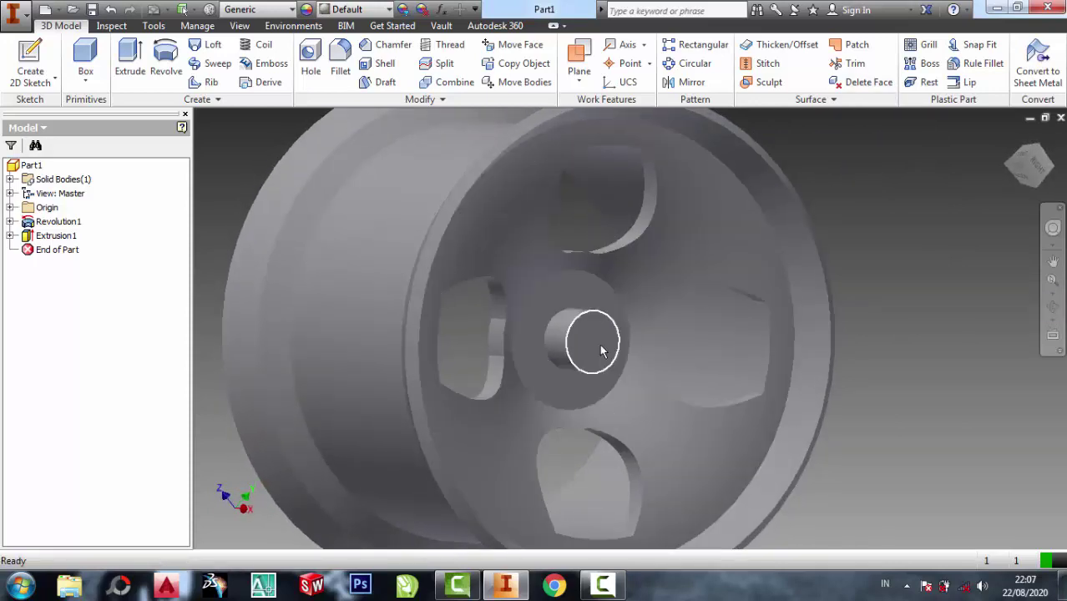
scroll(584, 321, up, 5)
scroll(548, 291, up, 3)
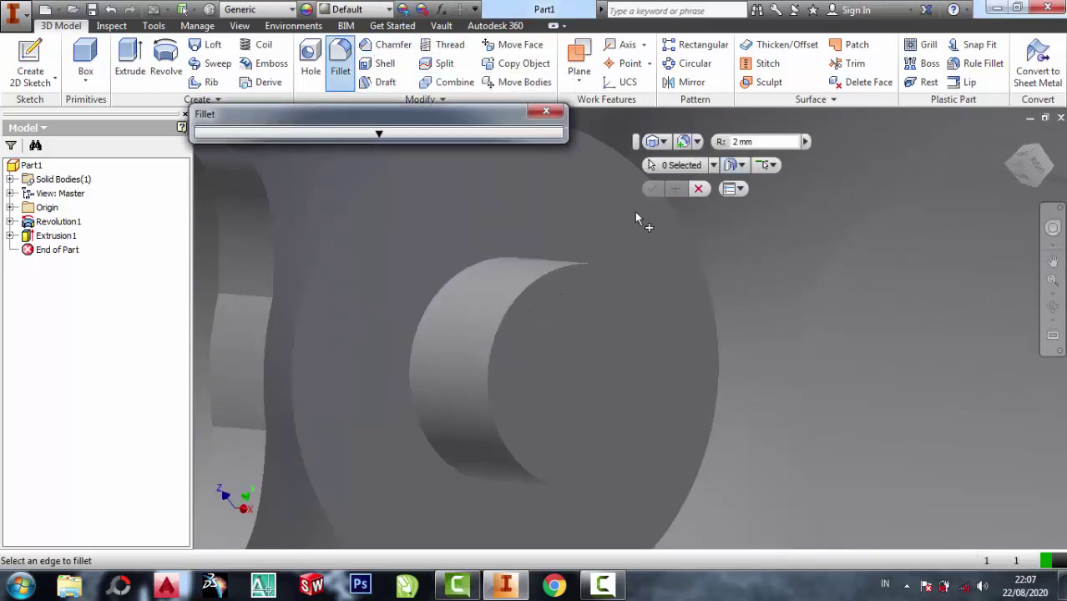
click(547, 276)
text(5)
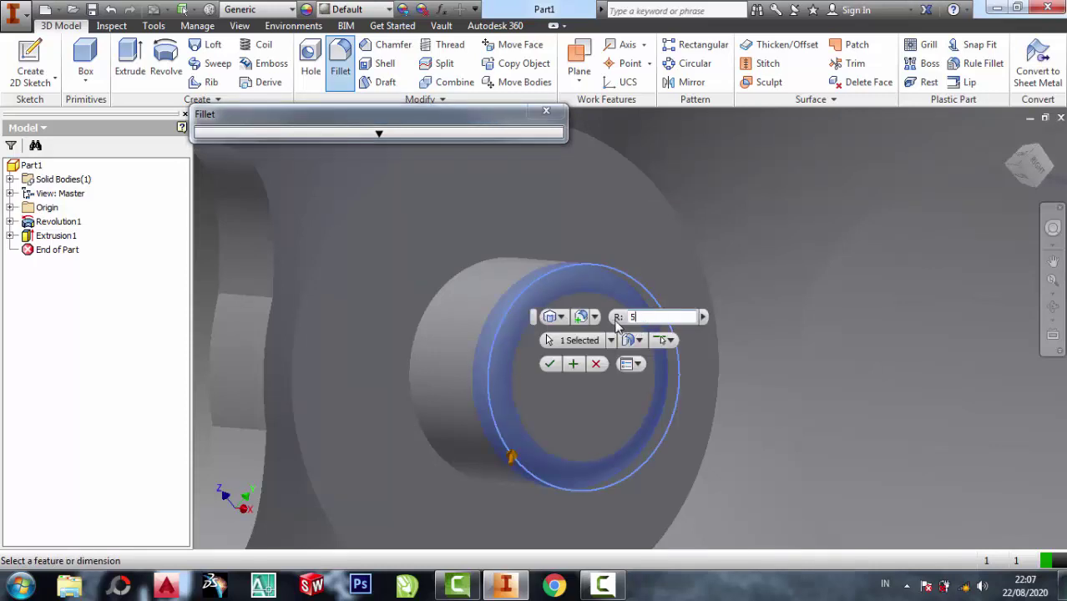
click(549, 365)
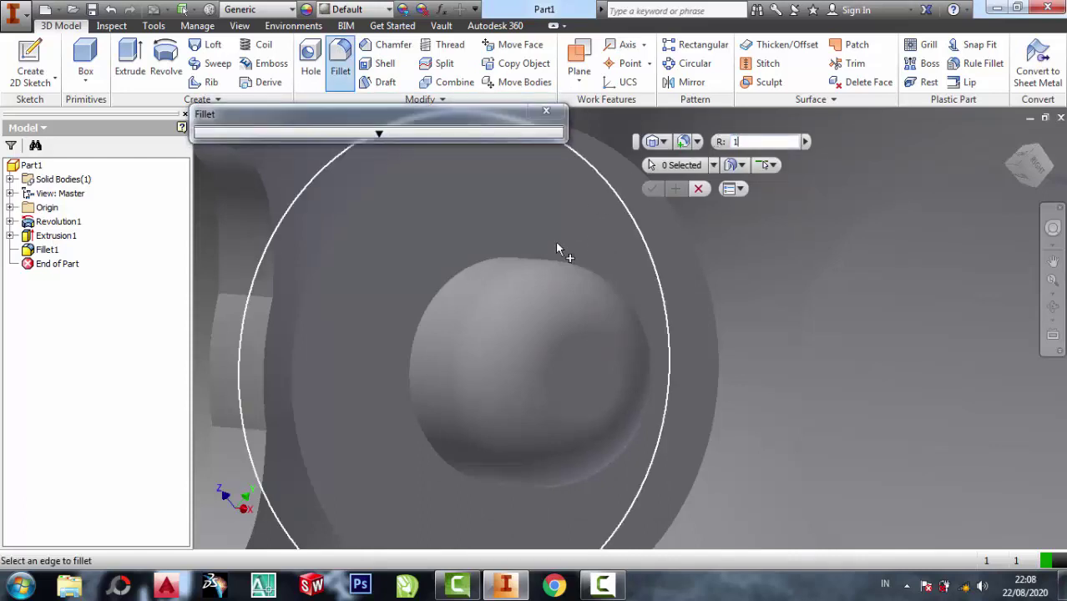
- Fillet the base edge of the domed boss with radius 1
text(1)
click(482, 260)
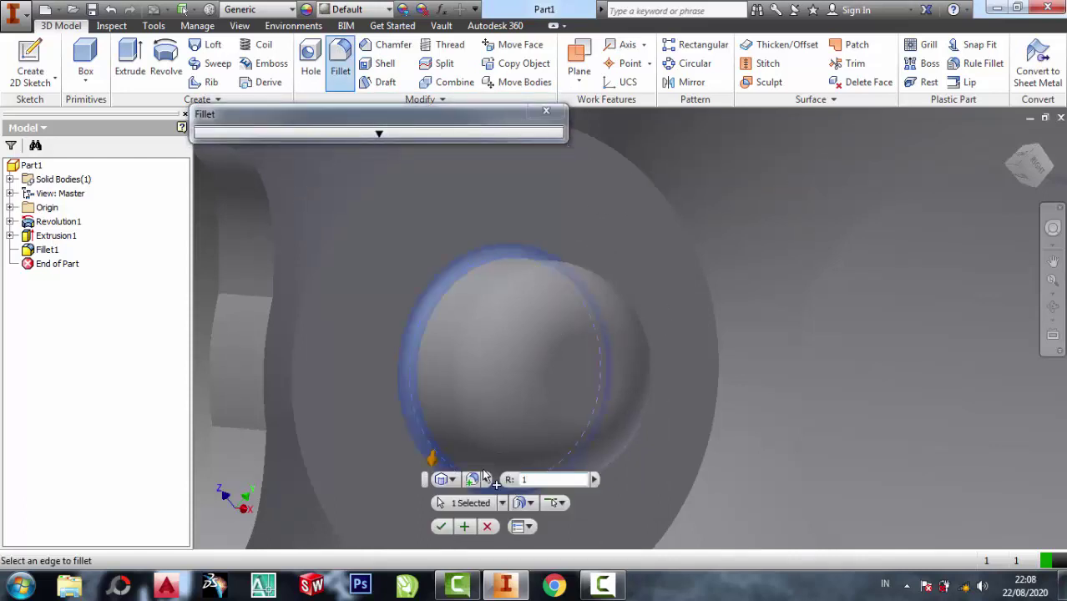
click(442, 527)
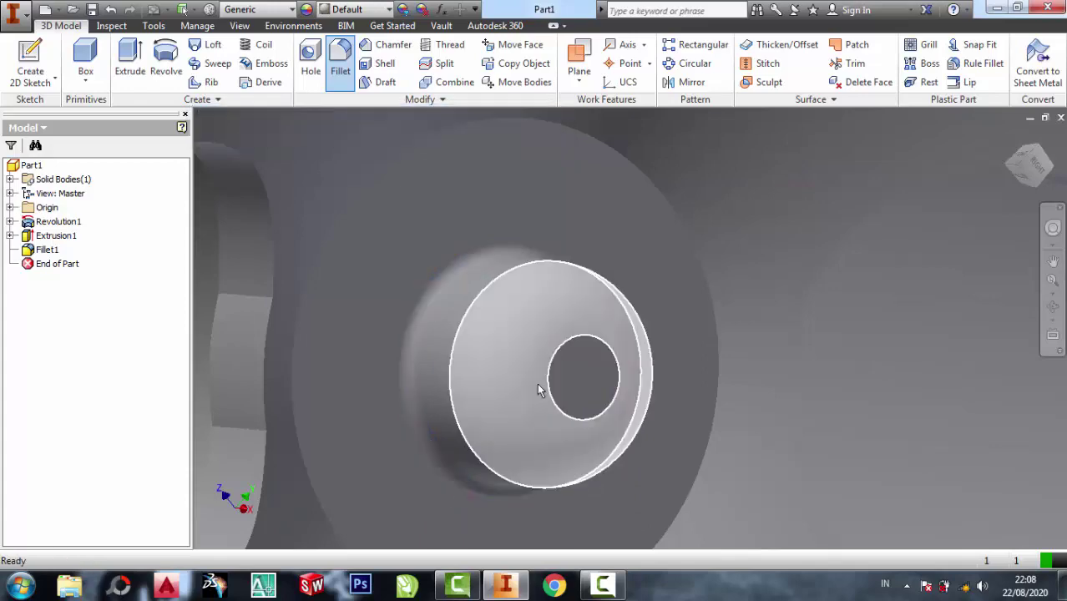
click(573, 374)
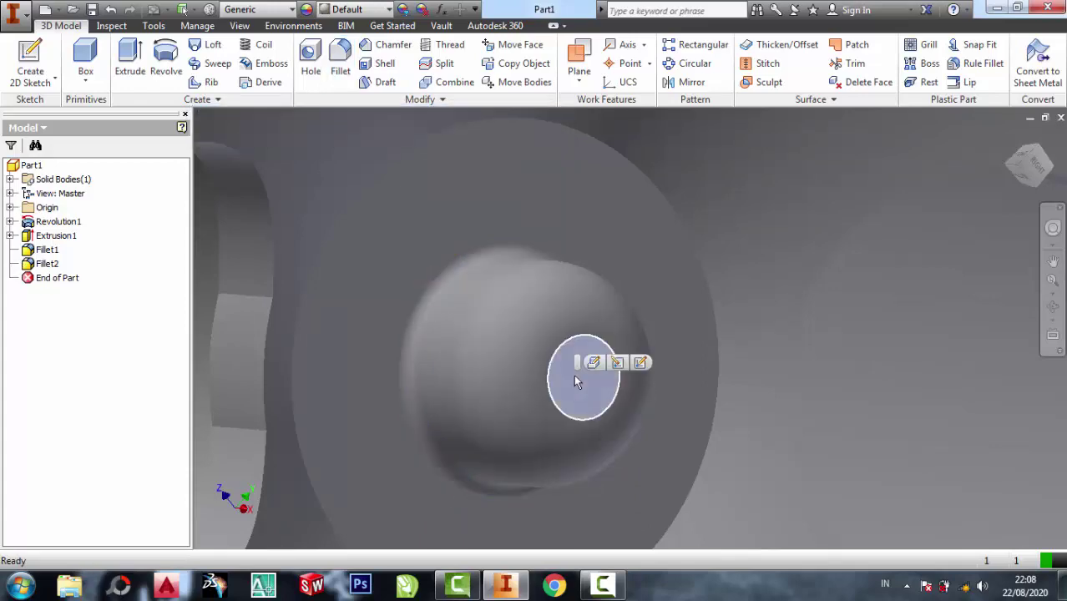
- Sketch on the hub face a 25 mm diameter circle at the origin
click(640, 362)
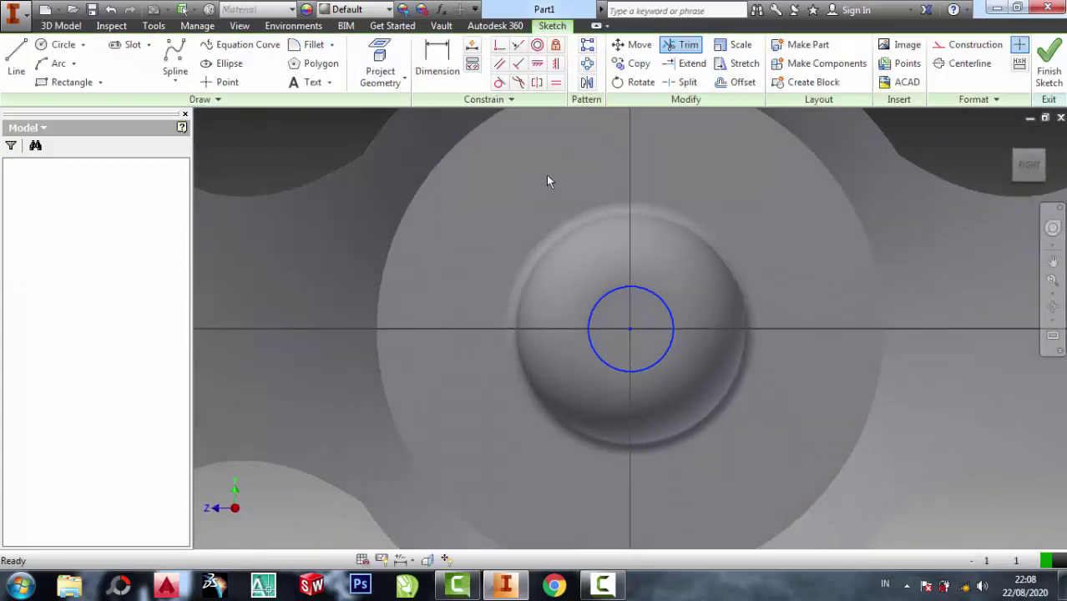
click(60, 44)
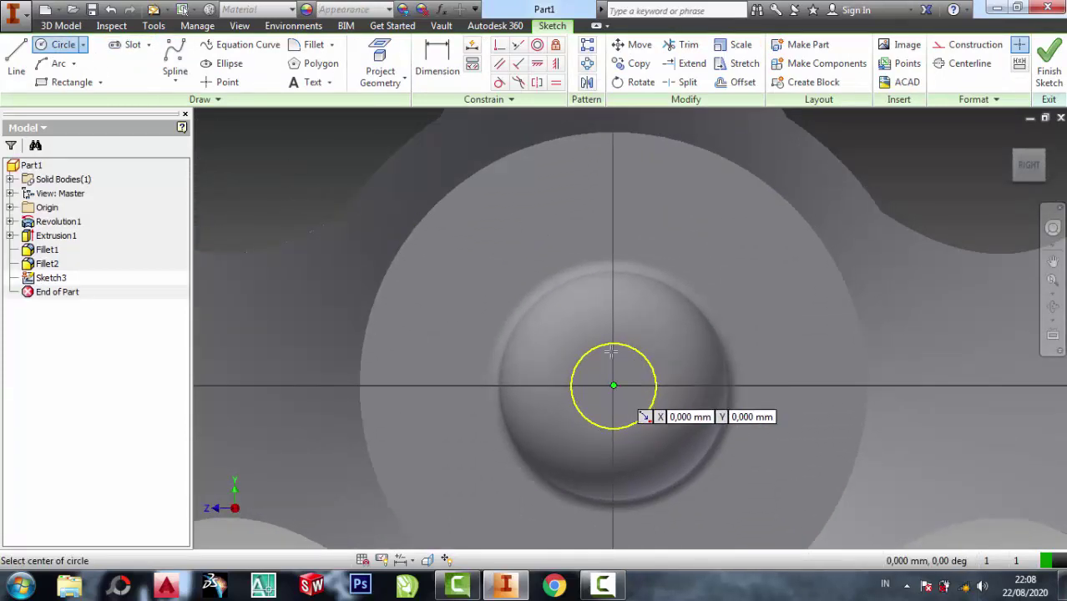
click(614, 385)
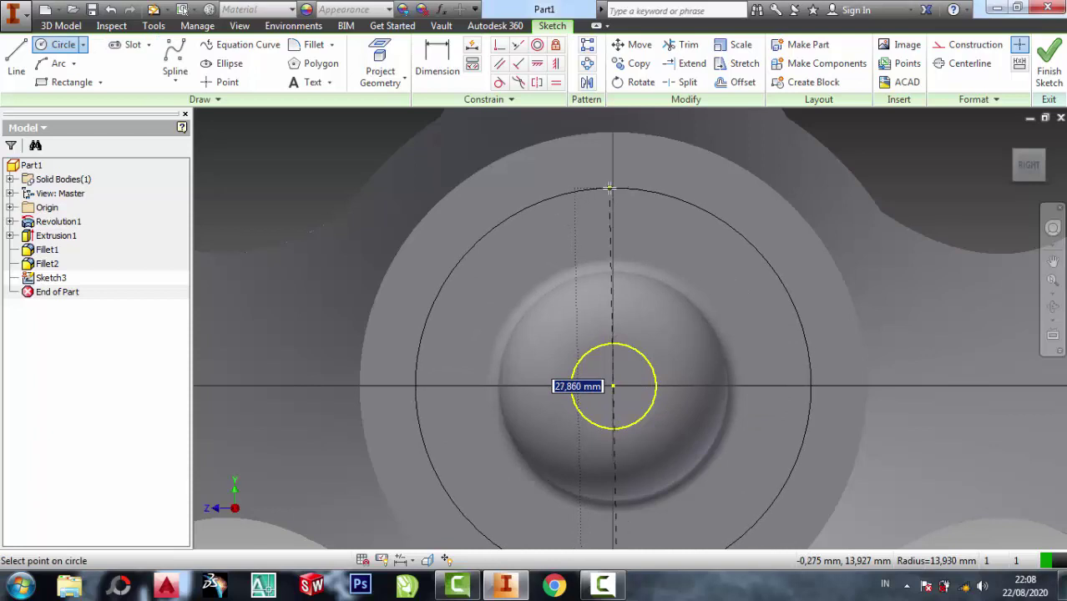
click(616, 185)
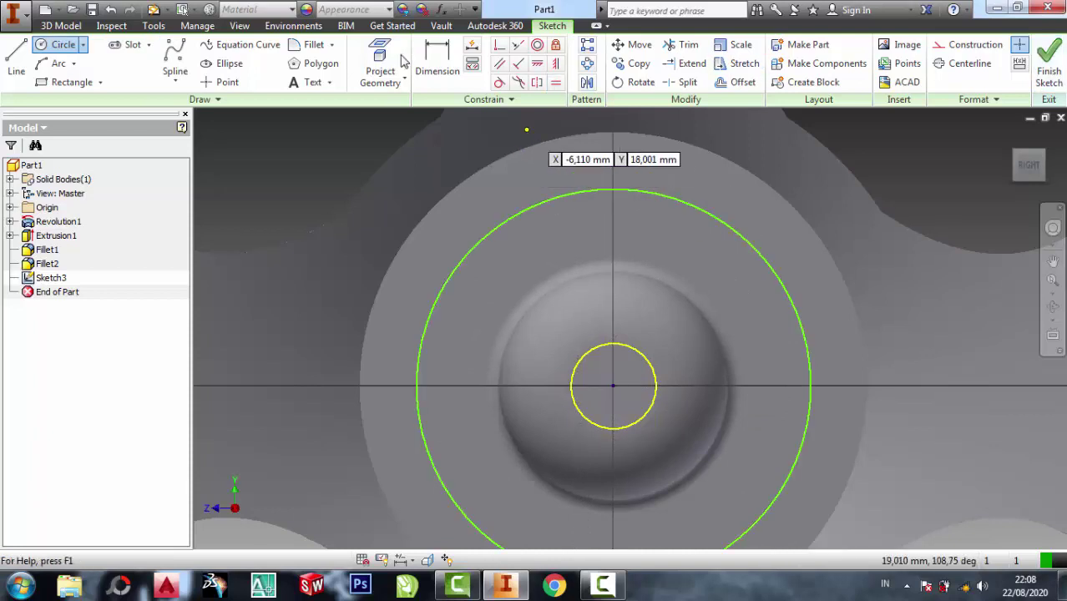
click(437, 60)
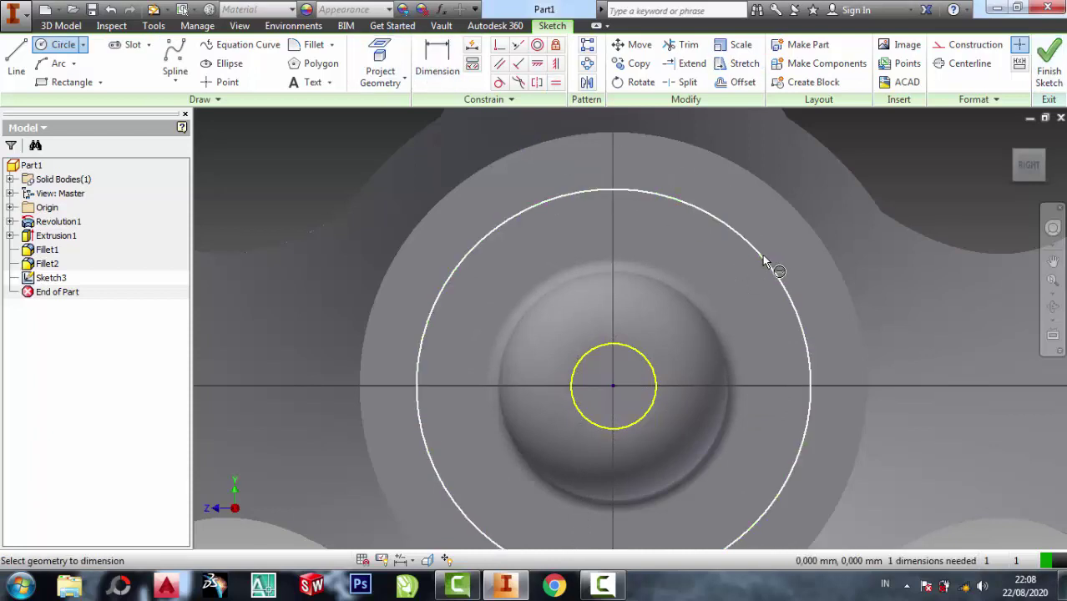
click(763, 258)
click(883, 157)
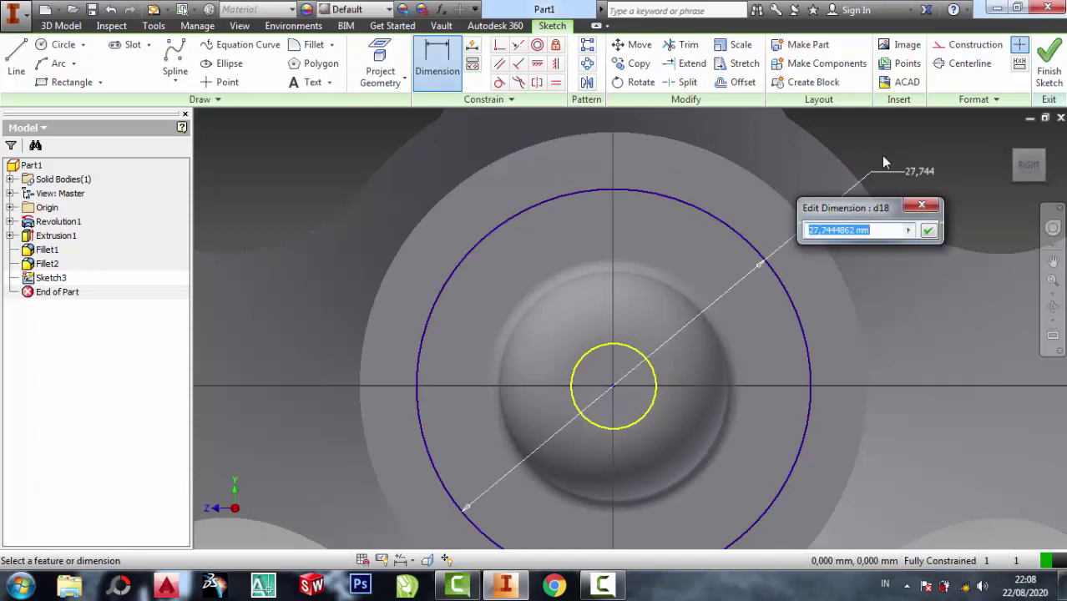
text(25)
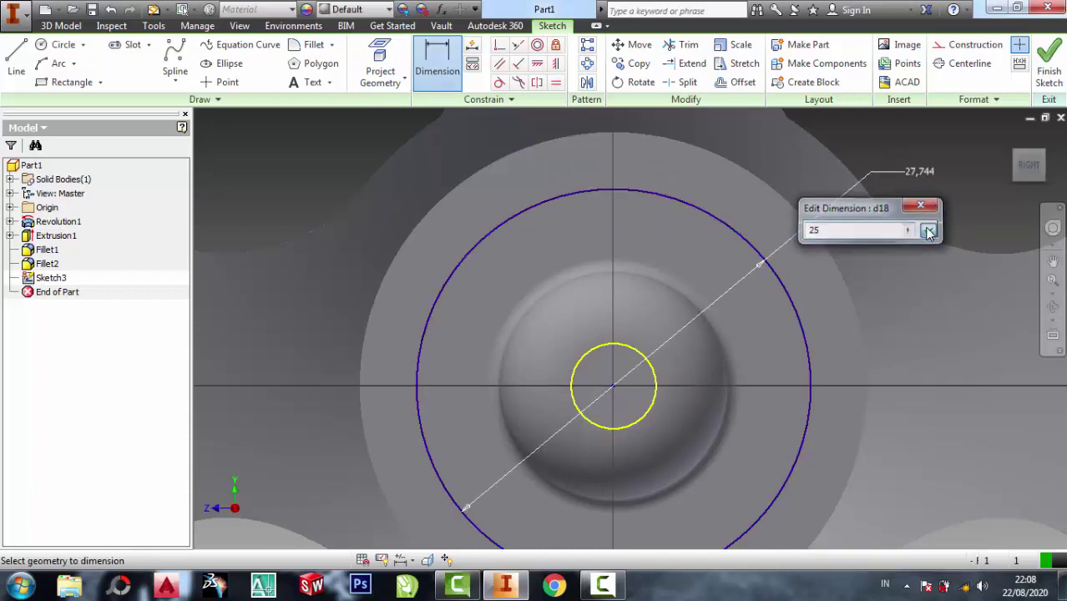
click(928, 232)
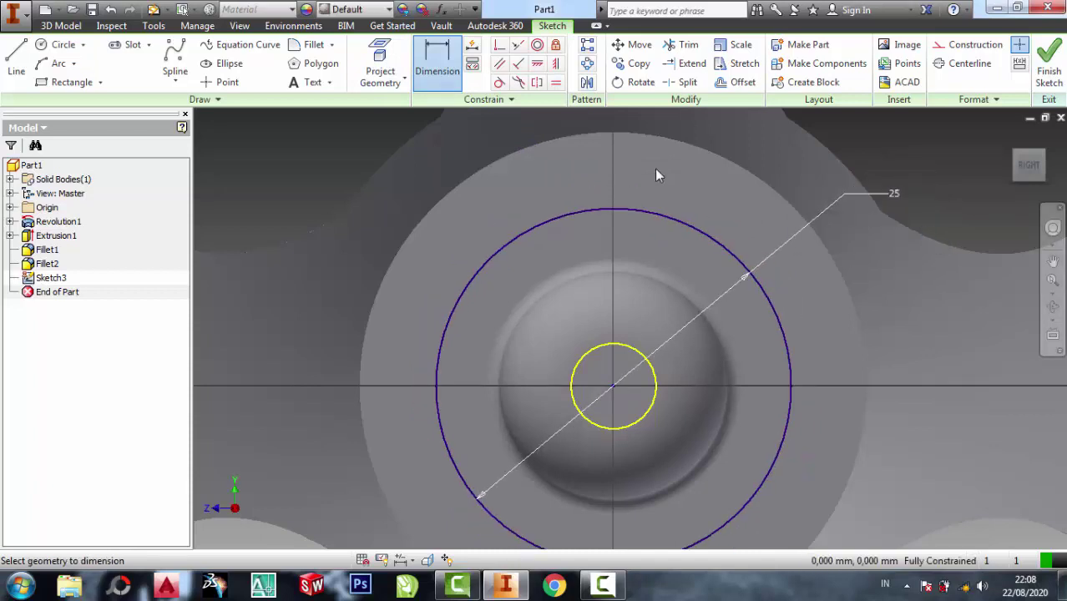
- Draw a 5 mm diameter circle centred on the top of the 25 mm circle
click(53, 48)
click(614, 208)
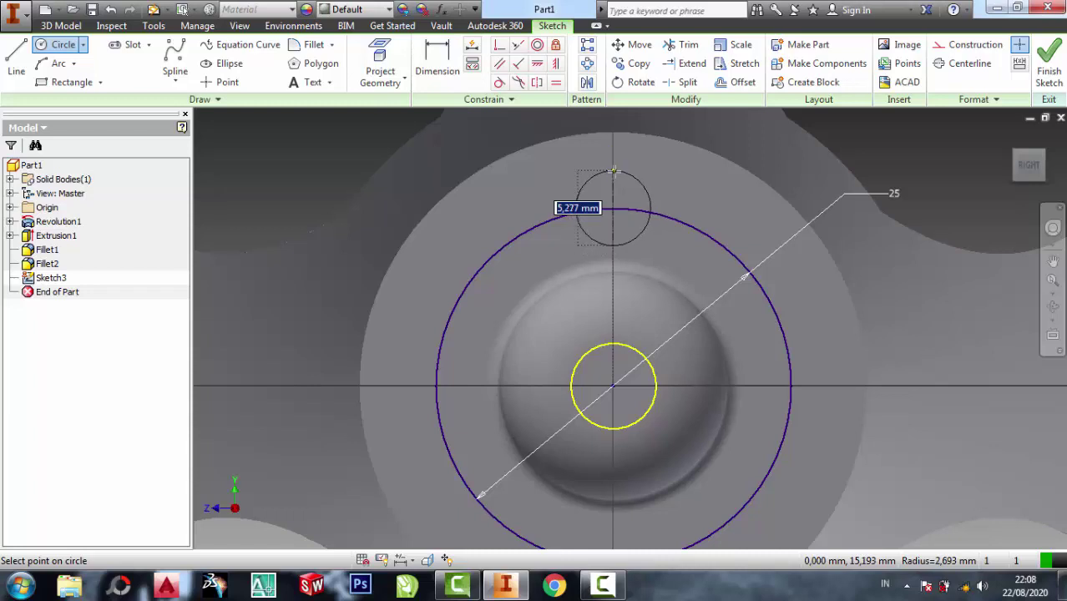
click(613, 171)
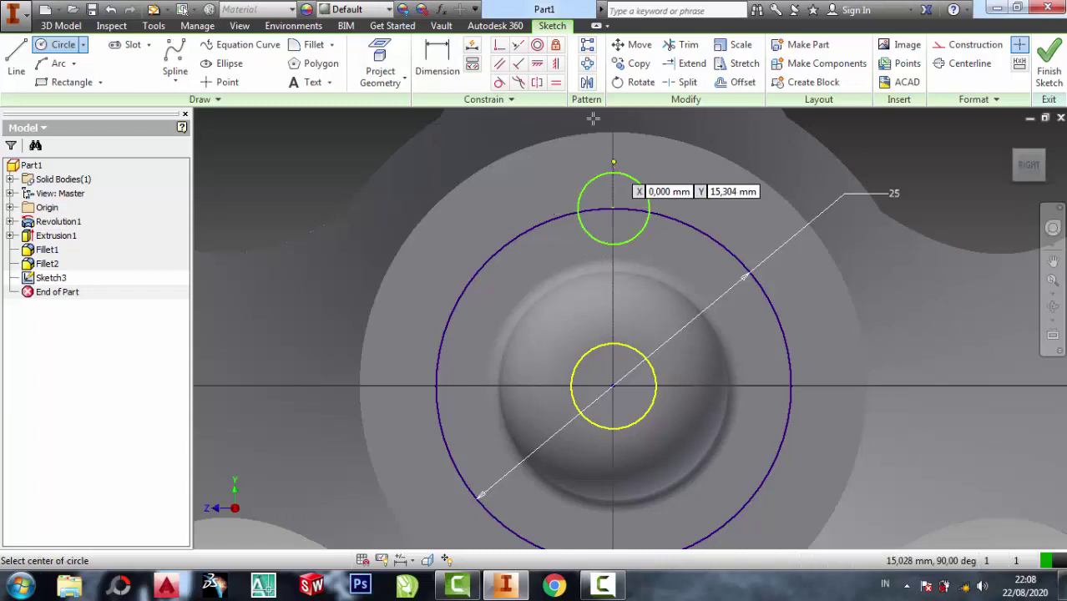
click(445, 66)
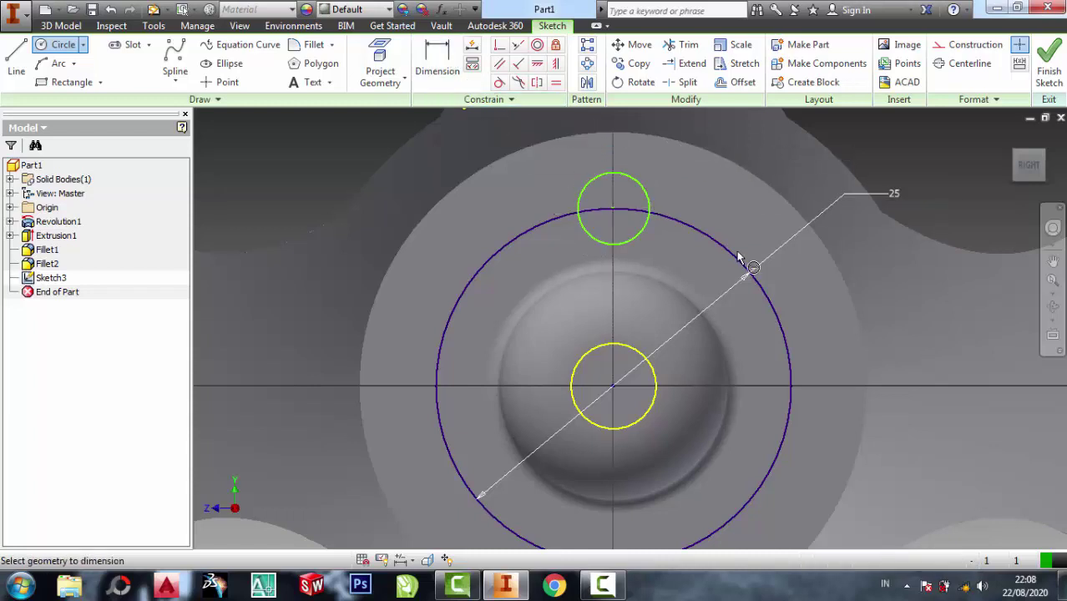
click(649, 204)
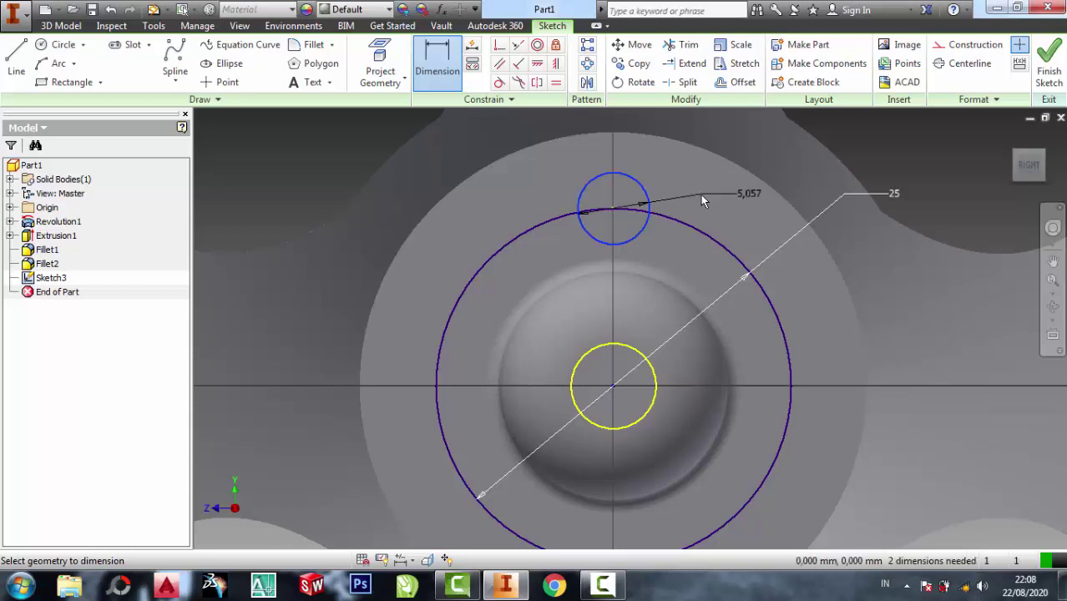
click(700, 195)
text(5)
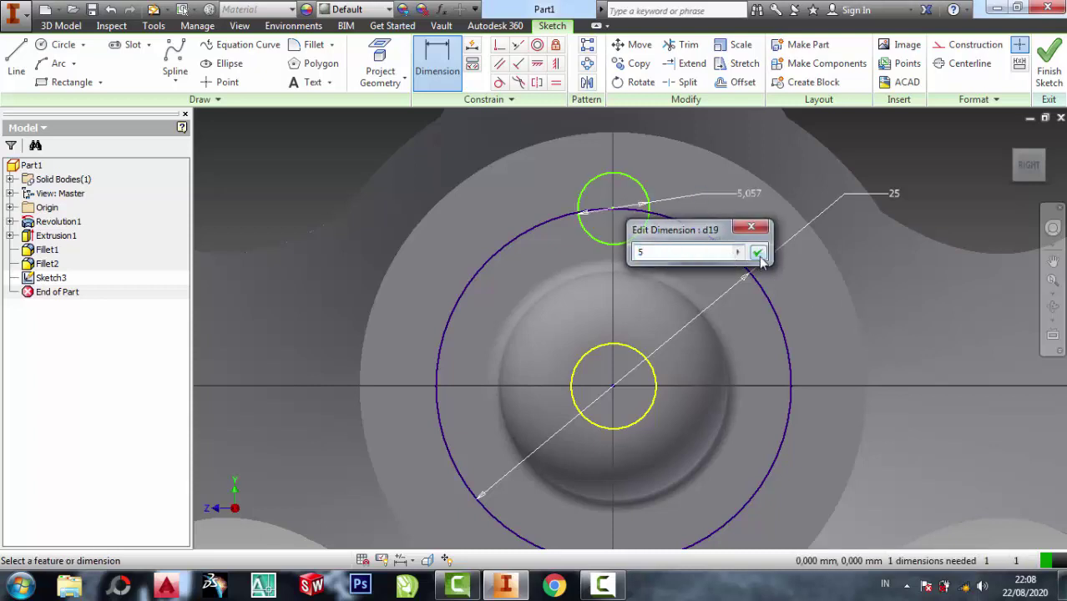
click(757, 252)
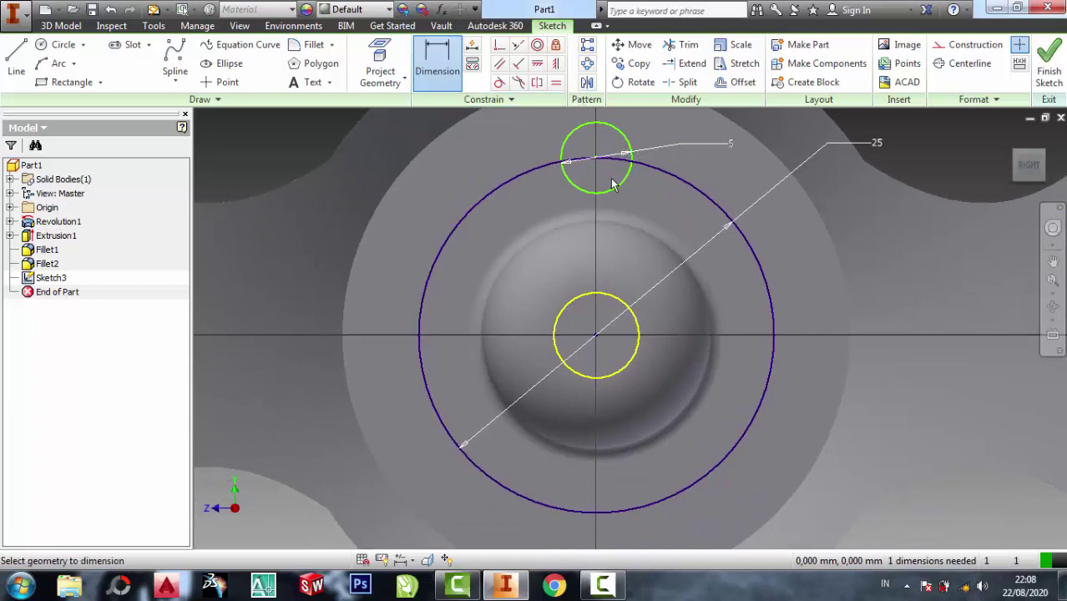
- Delete the 25 mm guide circle
right_click(690, 186)
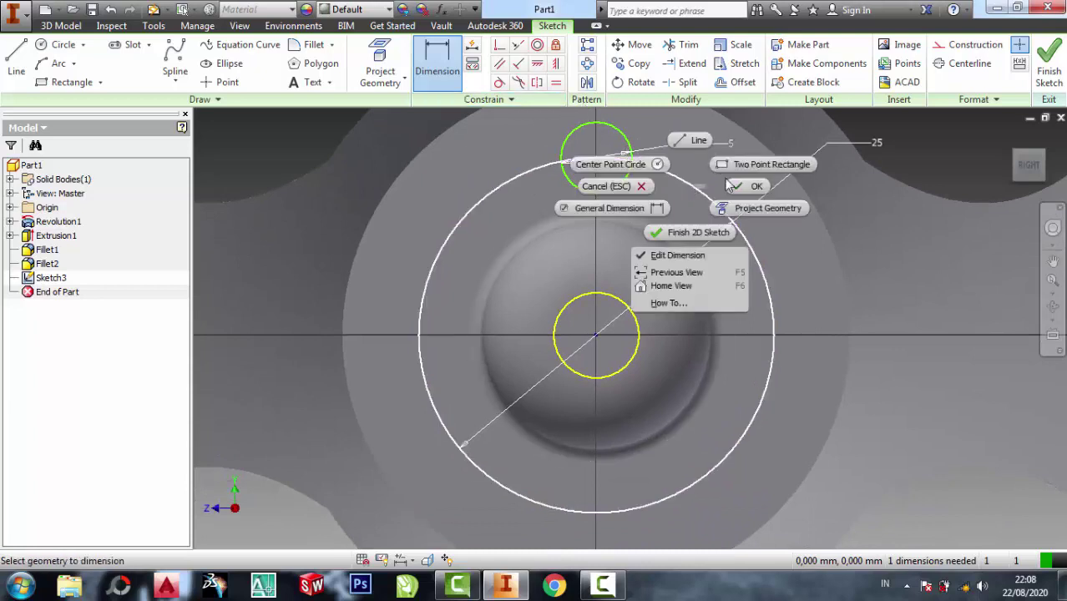
click(903, 145)
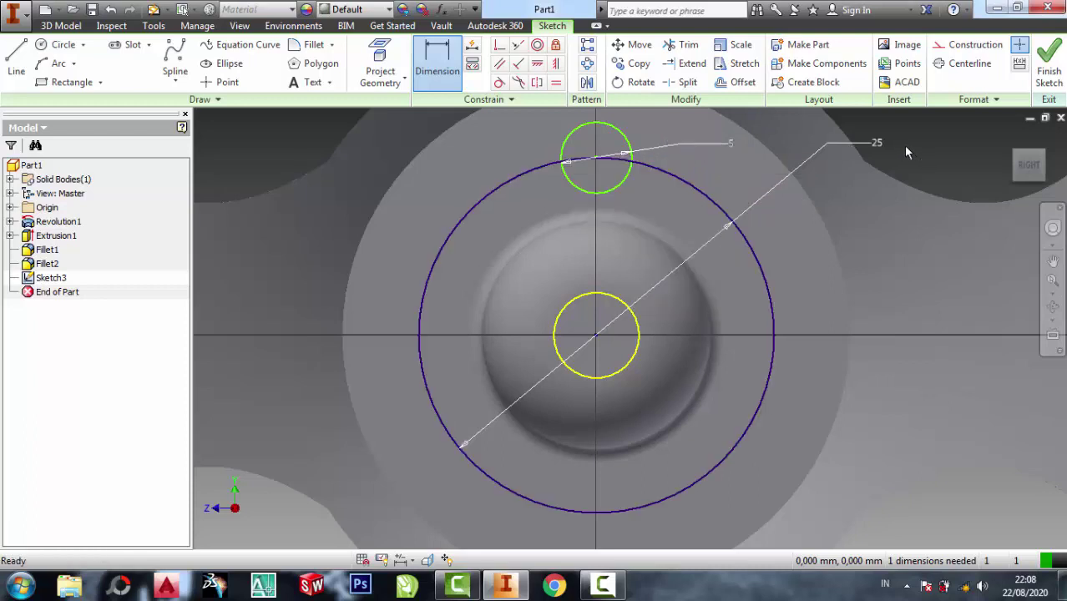
right_click(716, 209)
click(717, 160)
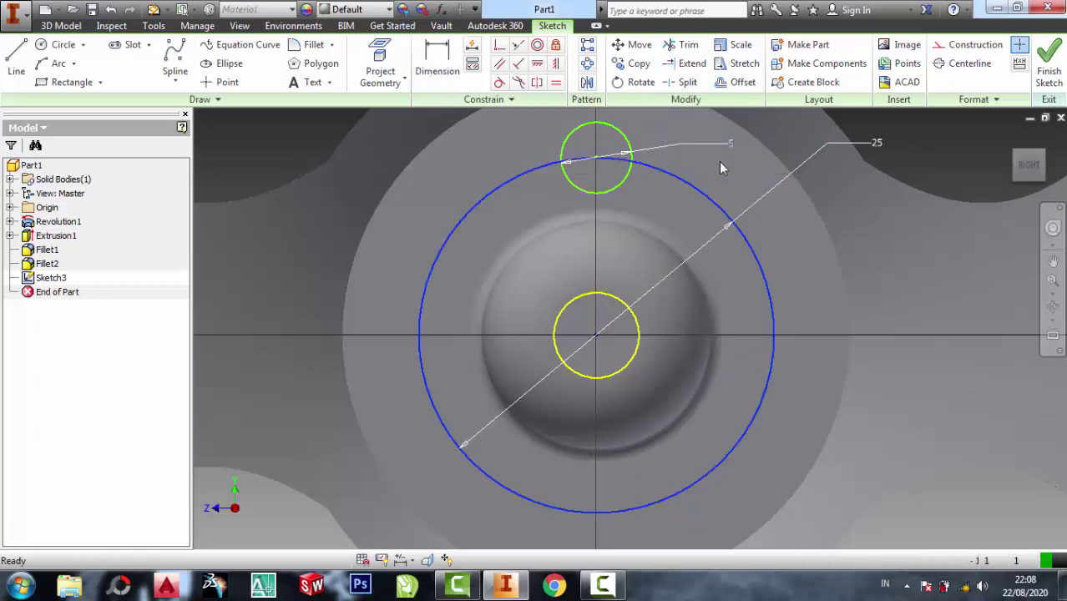
- Pattern the 5 mm circle 6 times over 360° around the hub centre, then finish the sketch
click(588, 65)
click(607, 190)
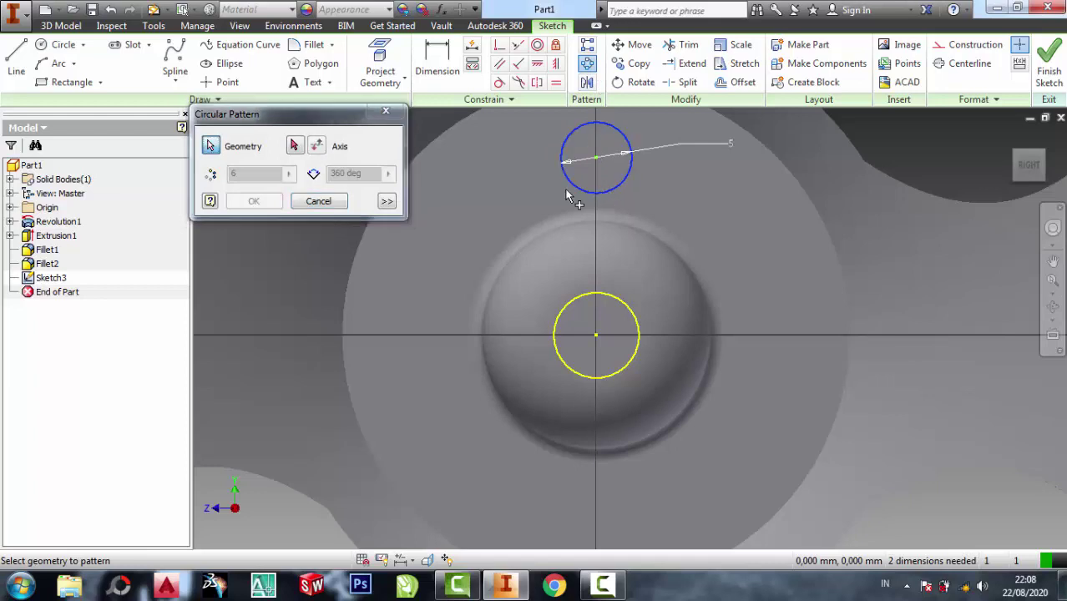
click(295, 146)
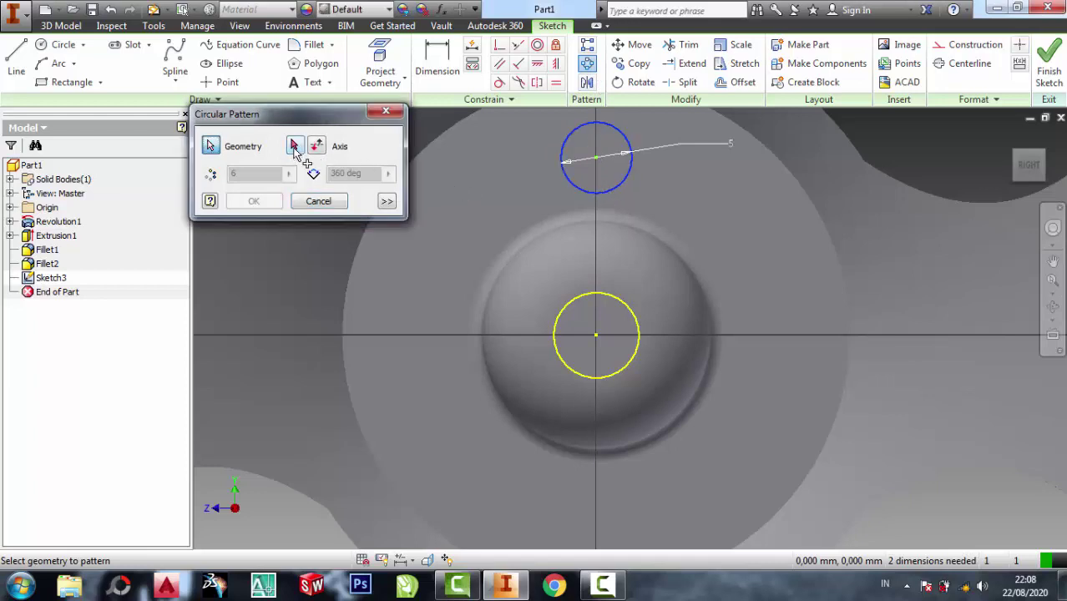
click(595, 334)
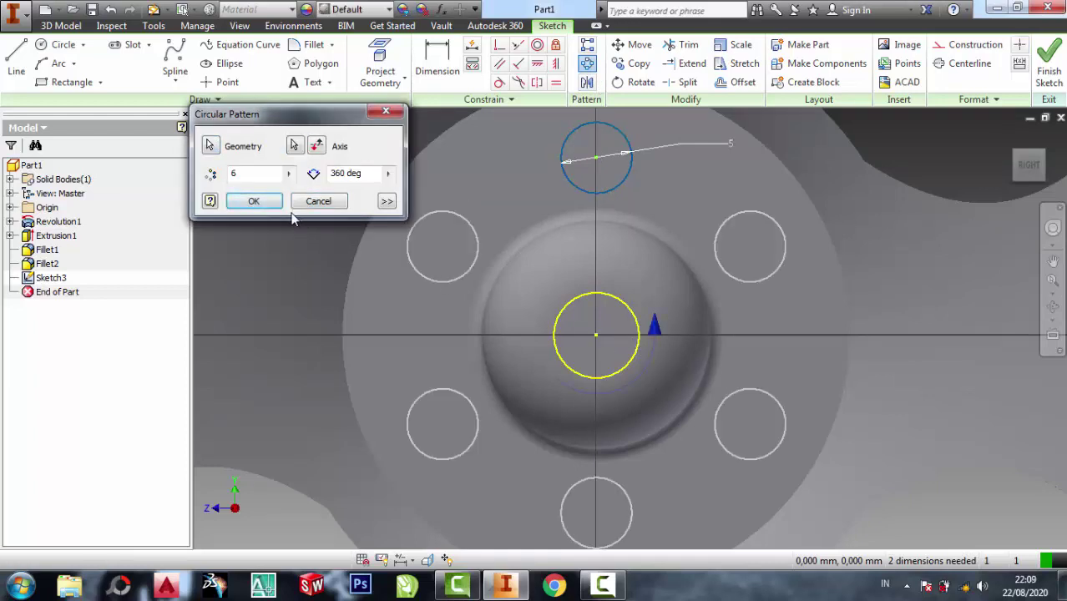
click(264, 203)
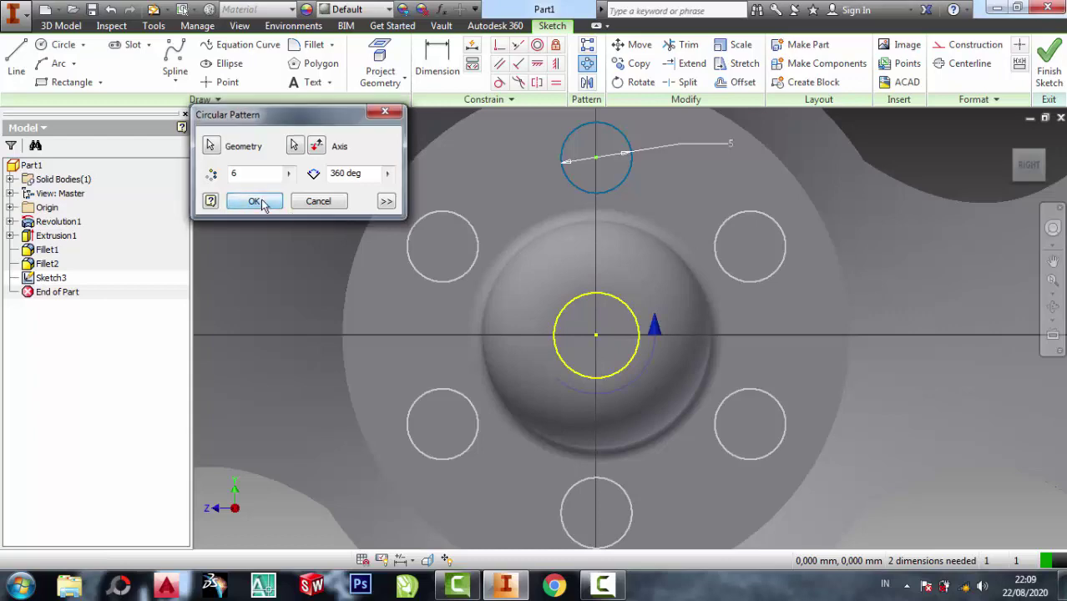
click(1049, 66)
- Extrude the bolt-circle profiles as a cut, piercing six round holes through the hub as Extrusion2
click(132, 57)
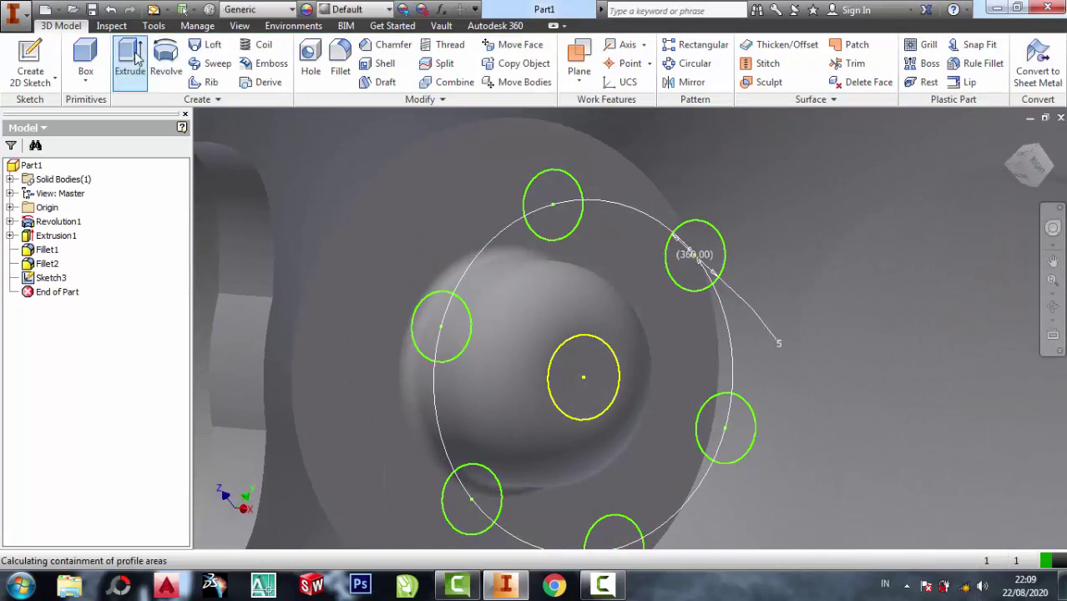
click(124, 233)
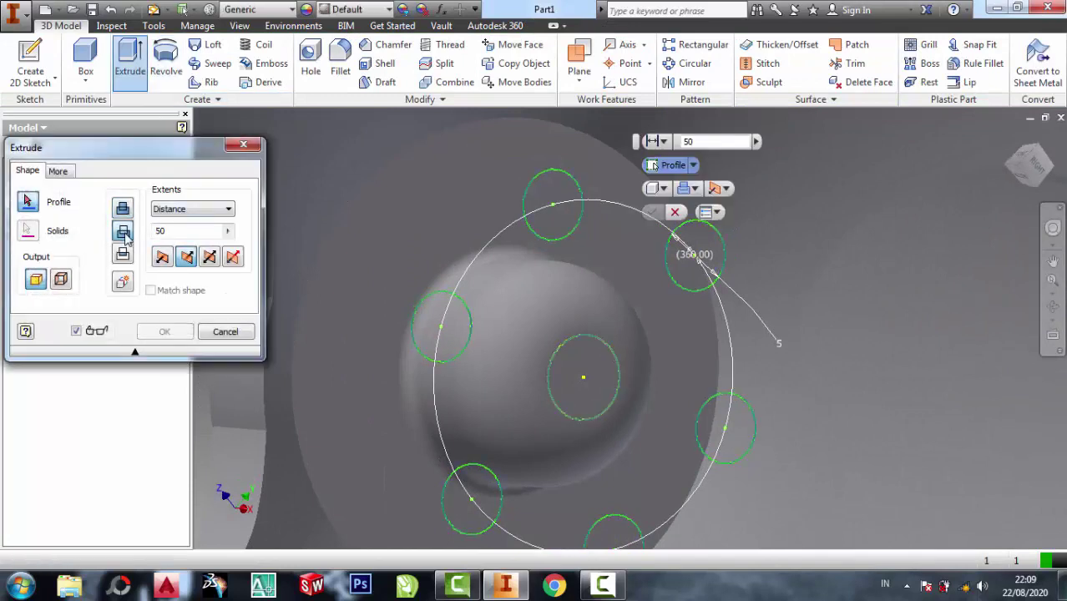
click(553, 218)
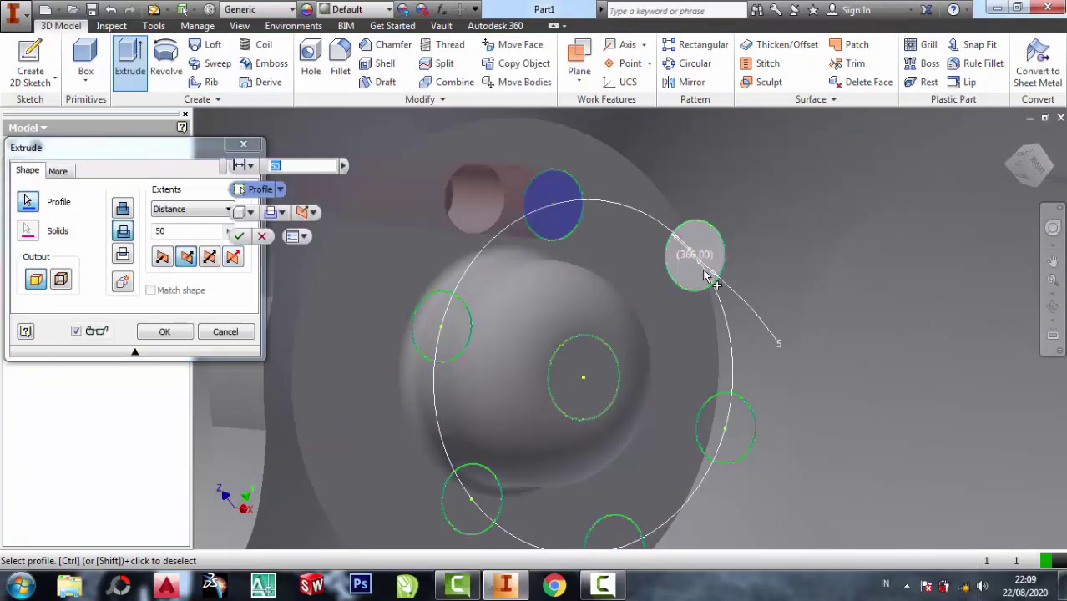
click(693, 260)
click(447, 332)
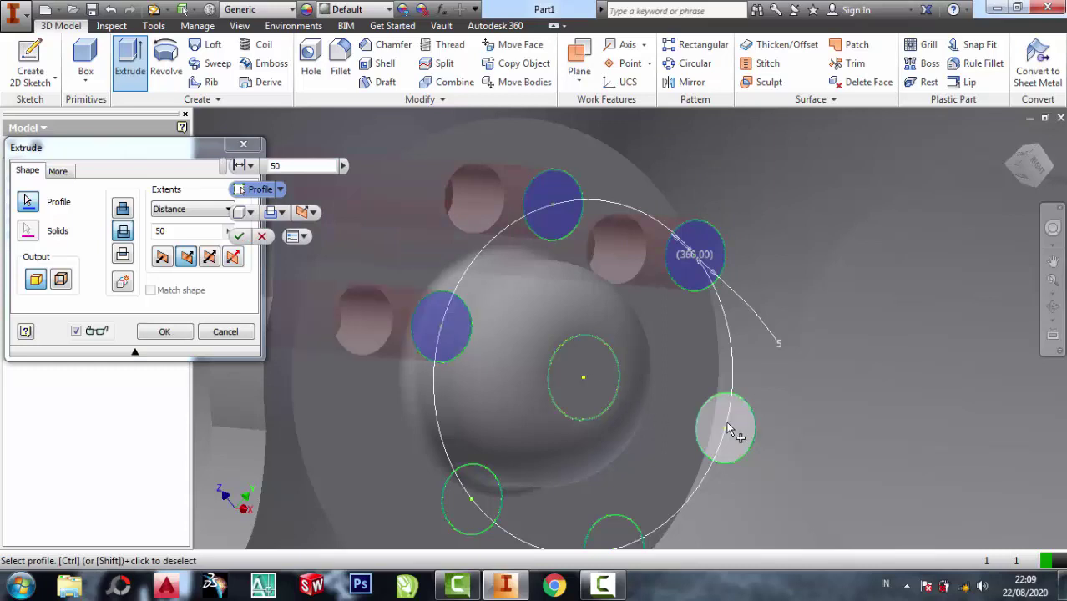
shift+middle_drag(598, 320, 489, 311)
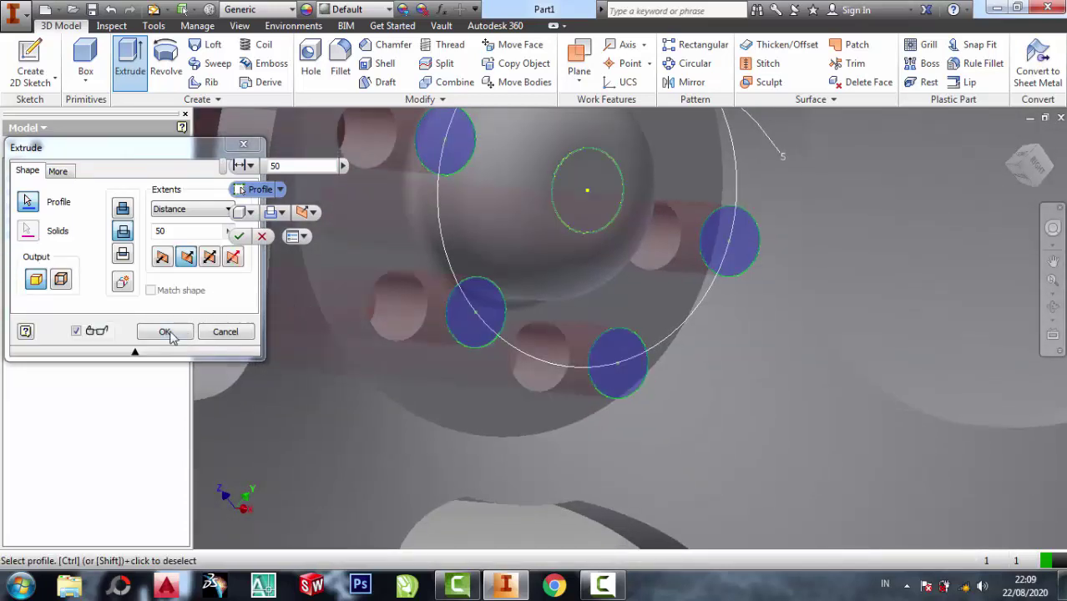
click(168, 332)
scroll(484, 350, up, 2)
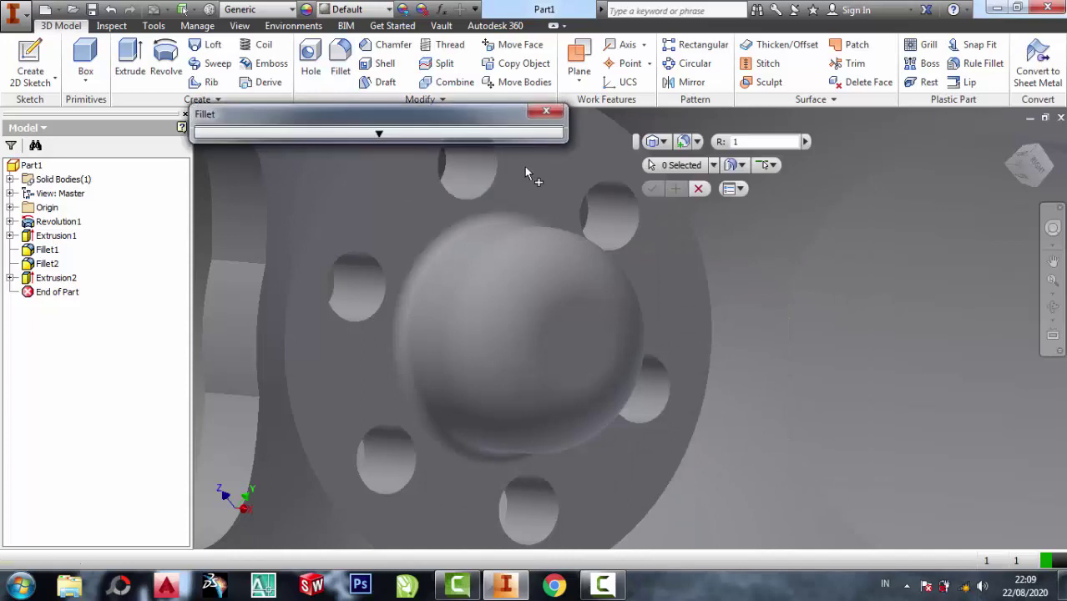
- Fillet the bolt hole edges around the domed hub with a 1 mm radius
click(498, 170)
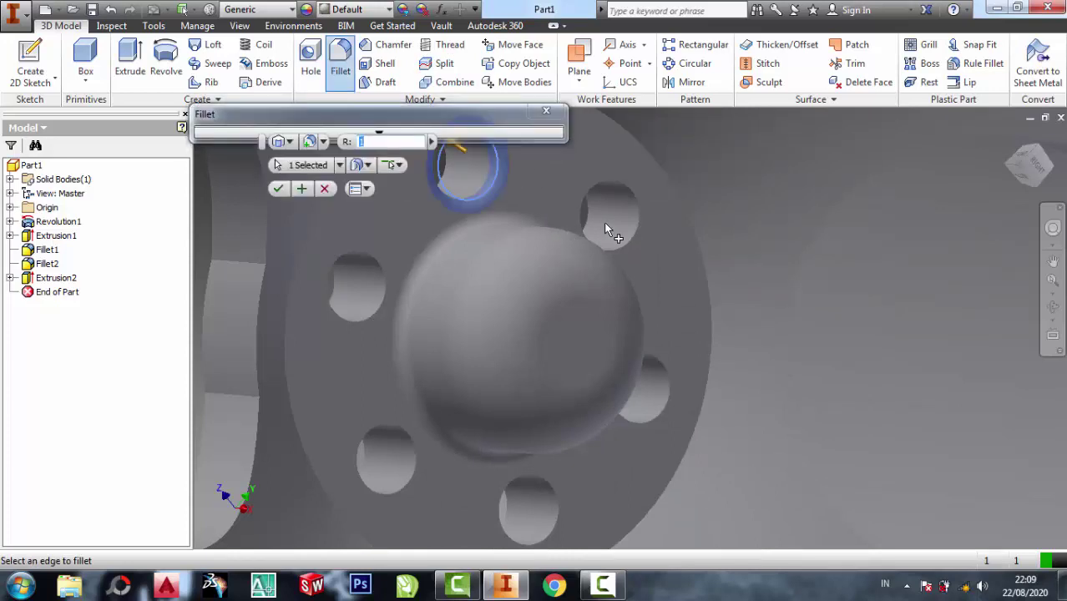
click(591, 246)
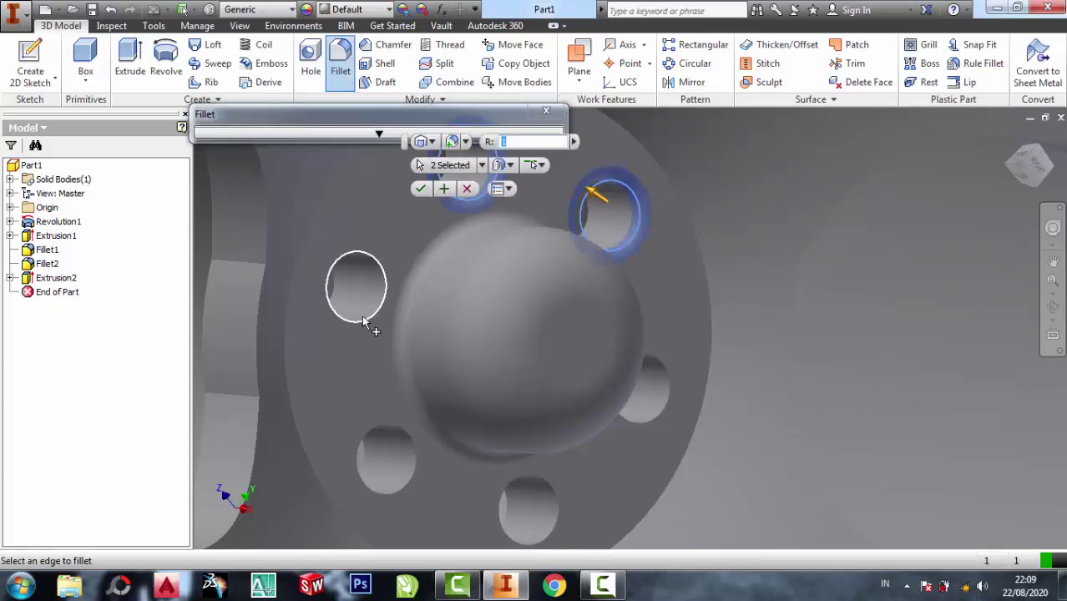
middle_drag(367, 336, 374, 177)
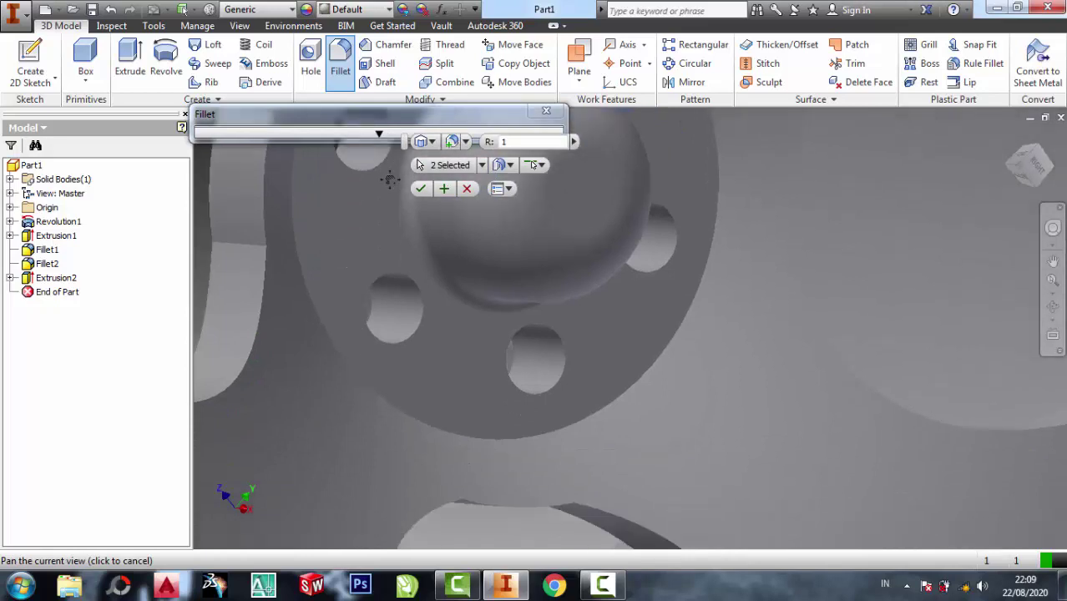
click(400, 327)
click(524, 384)
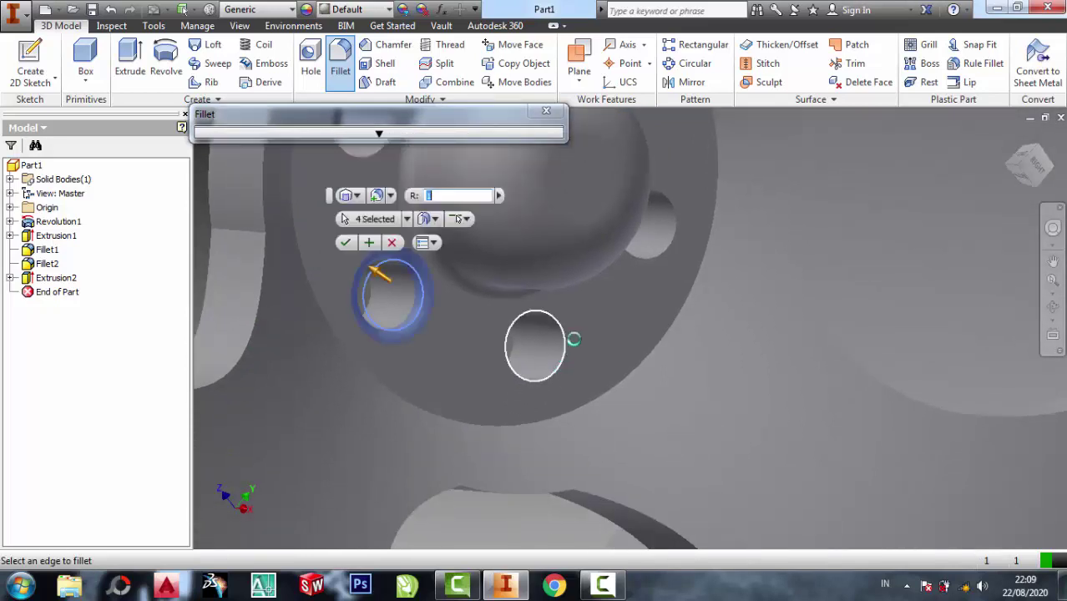
click(645, 264)
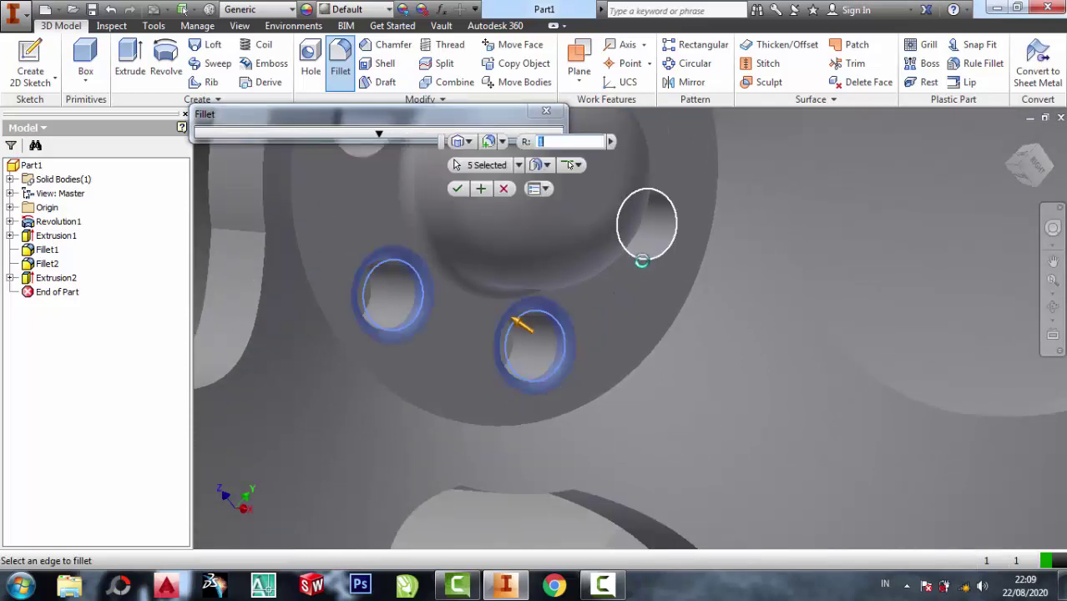
click(457, 191)
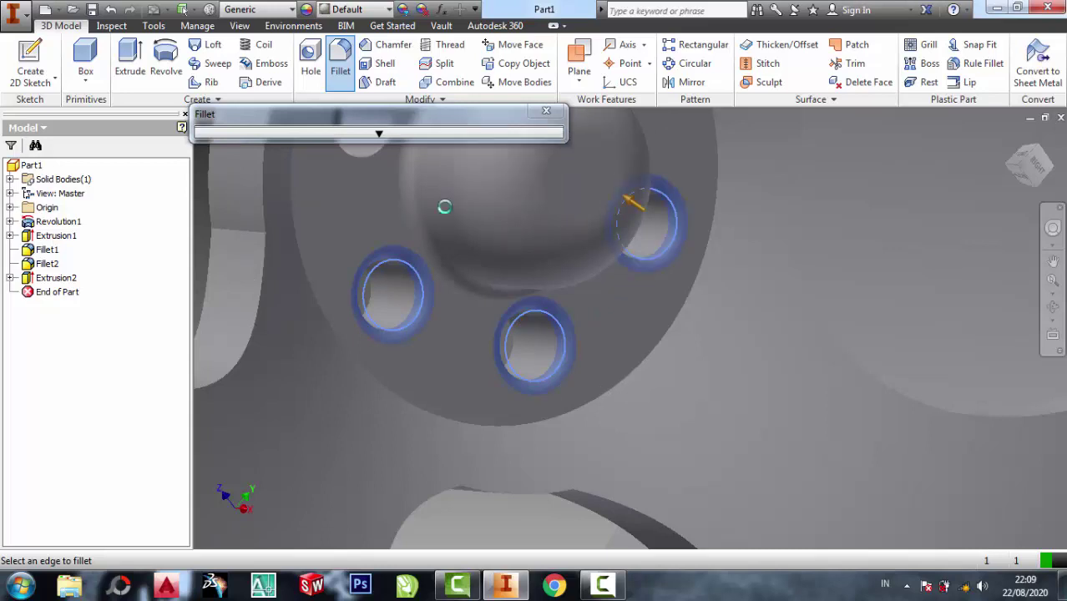
shift+middle_drag(442, 204, 500, 313)
scroll(538, 266, up, 3)
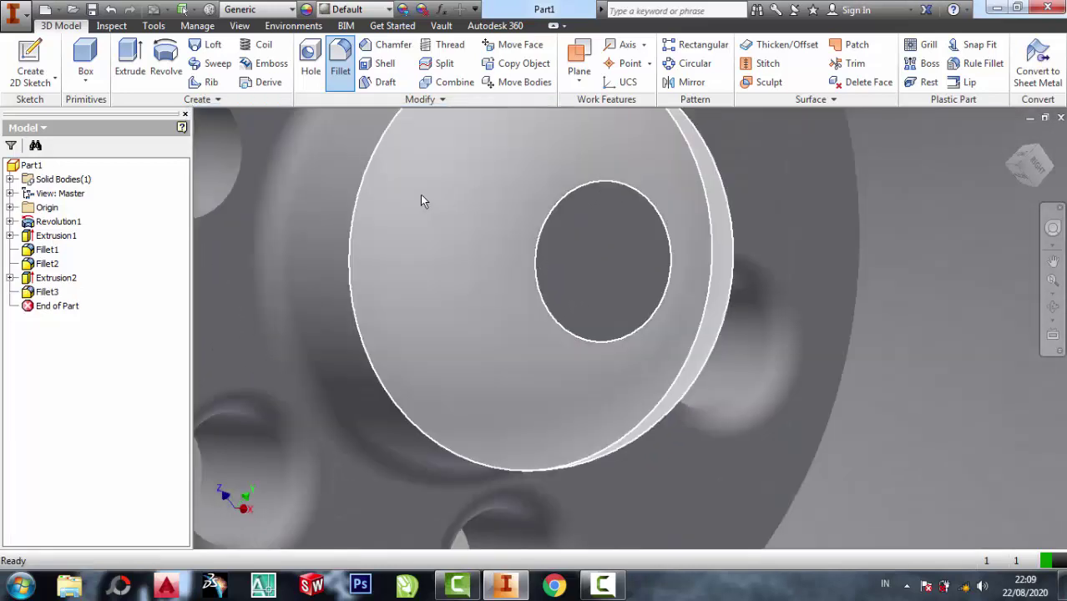
click(422, 195)
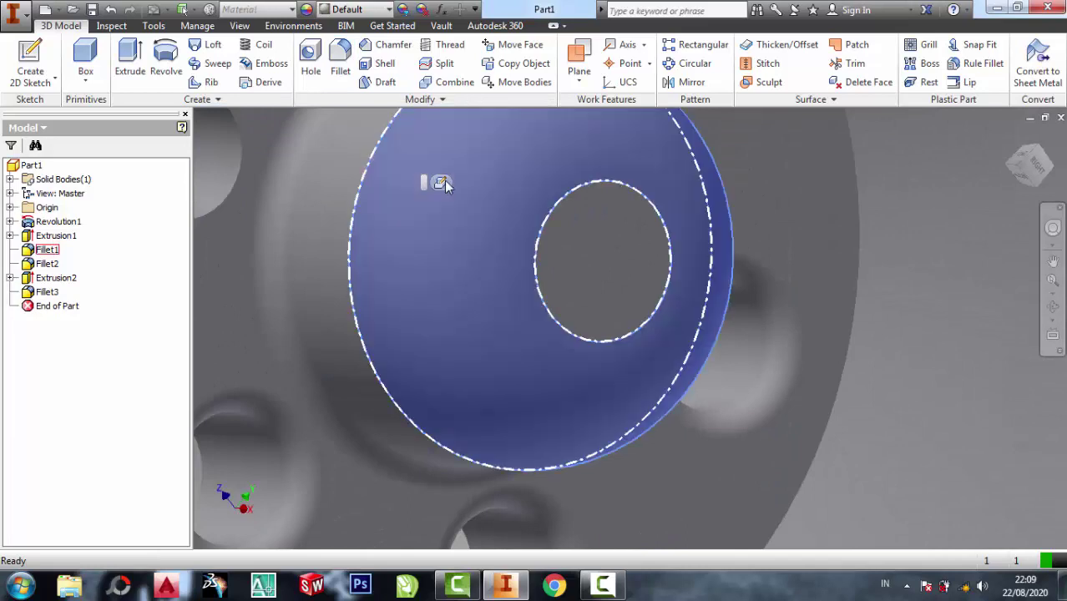
click(440, 183)
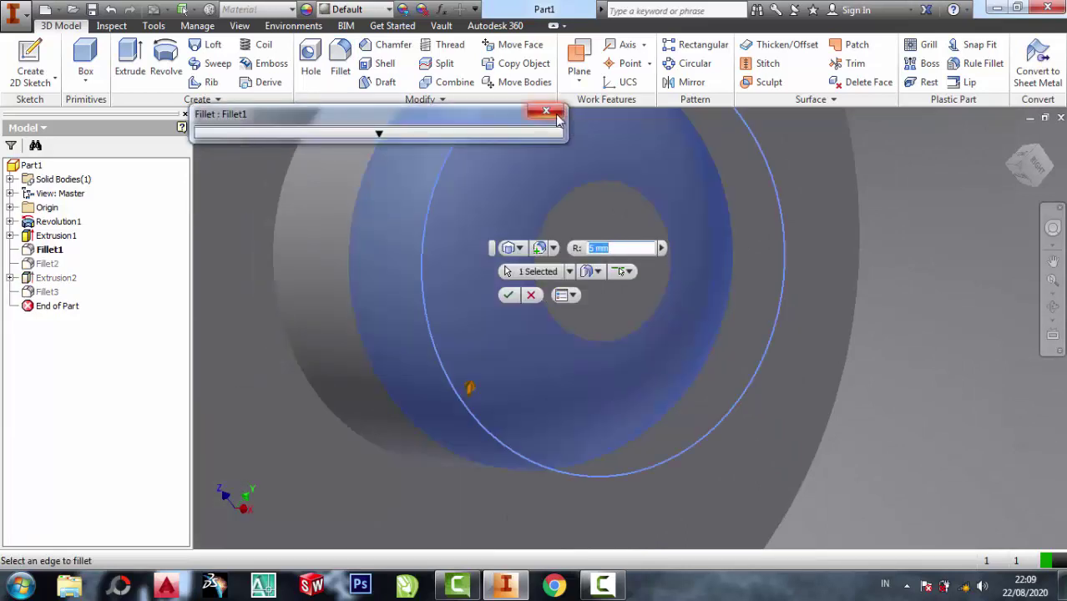
click(531, 297)
scroll(659, 242, down, 2)
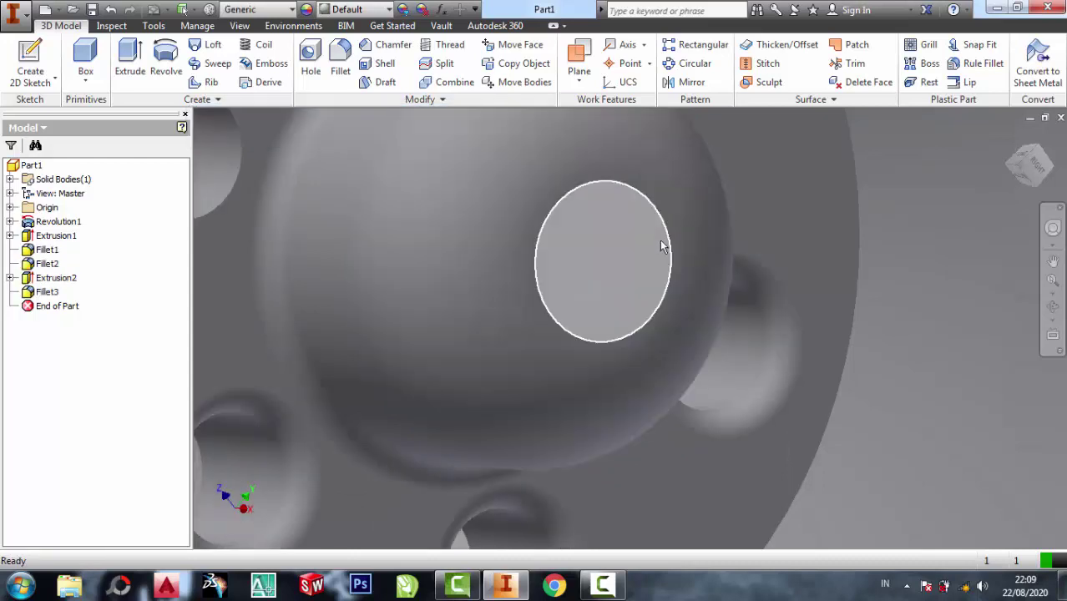
scroll(512, 273, down, 2)
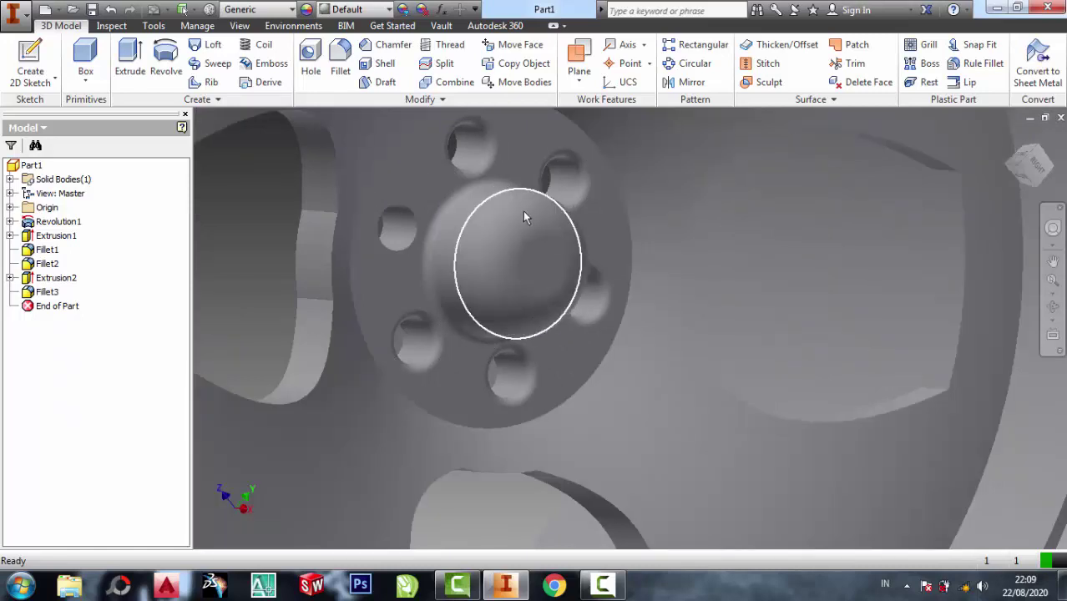
scroll(526, 216, up, 3)
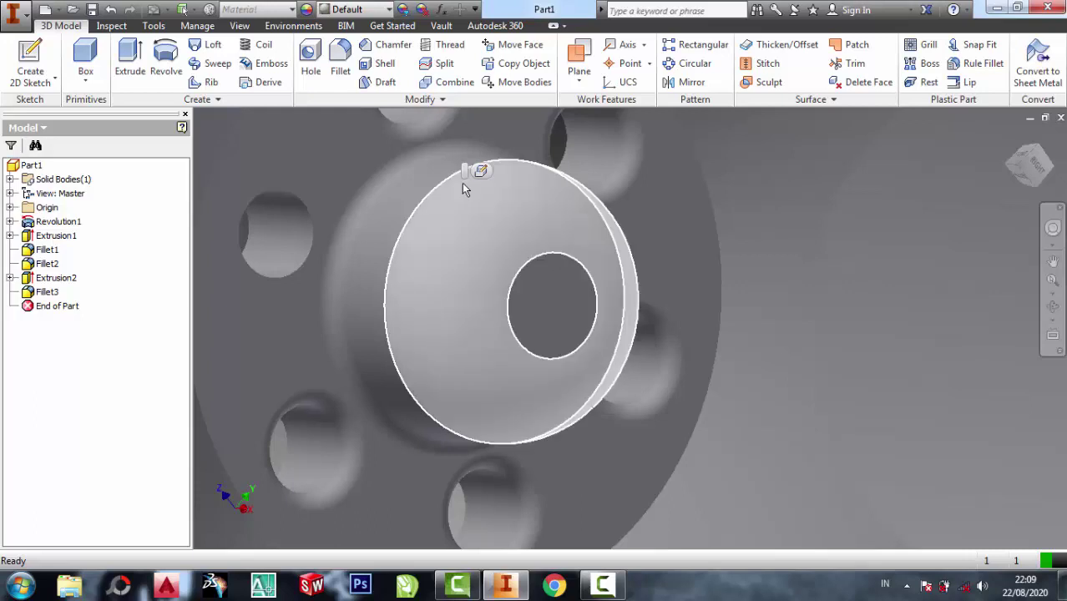
double_click(468, 187)
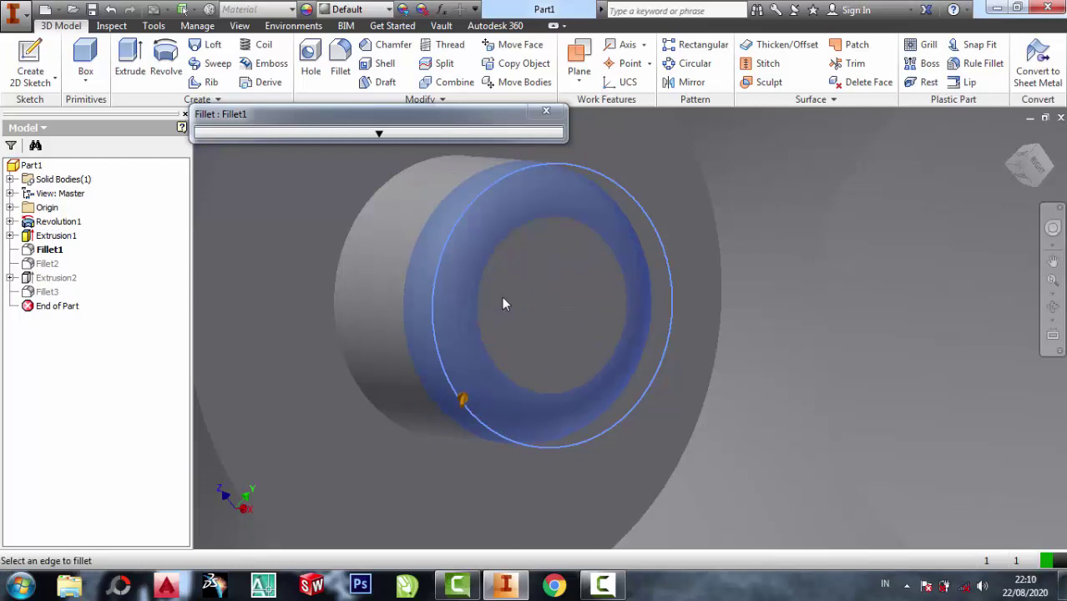
key(Return)
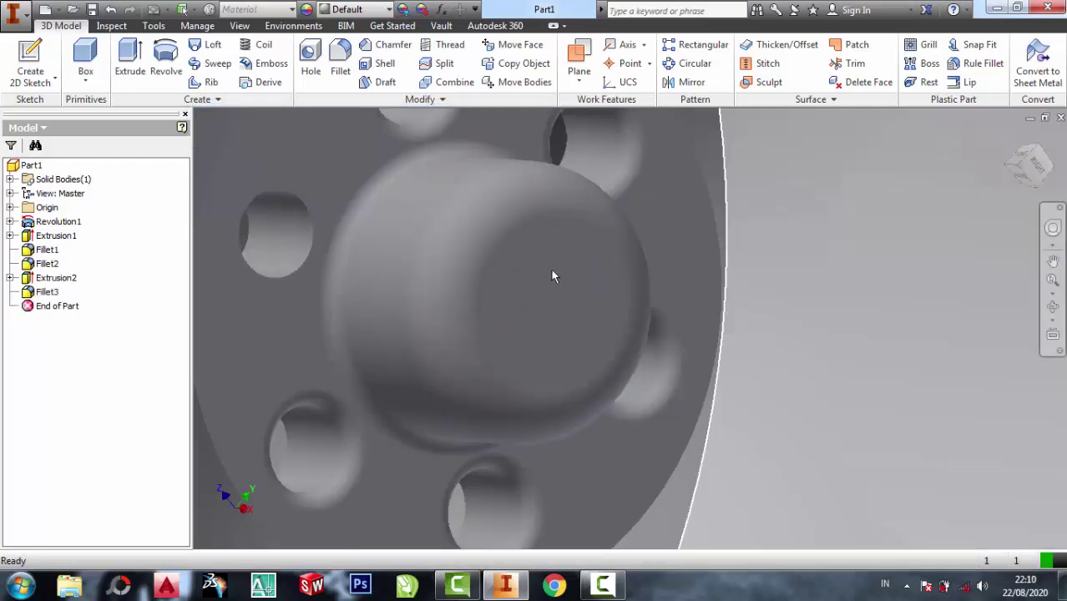
scroll(555, 250, down, 2)
scroll(554, 251, down, 2)
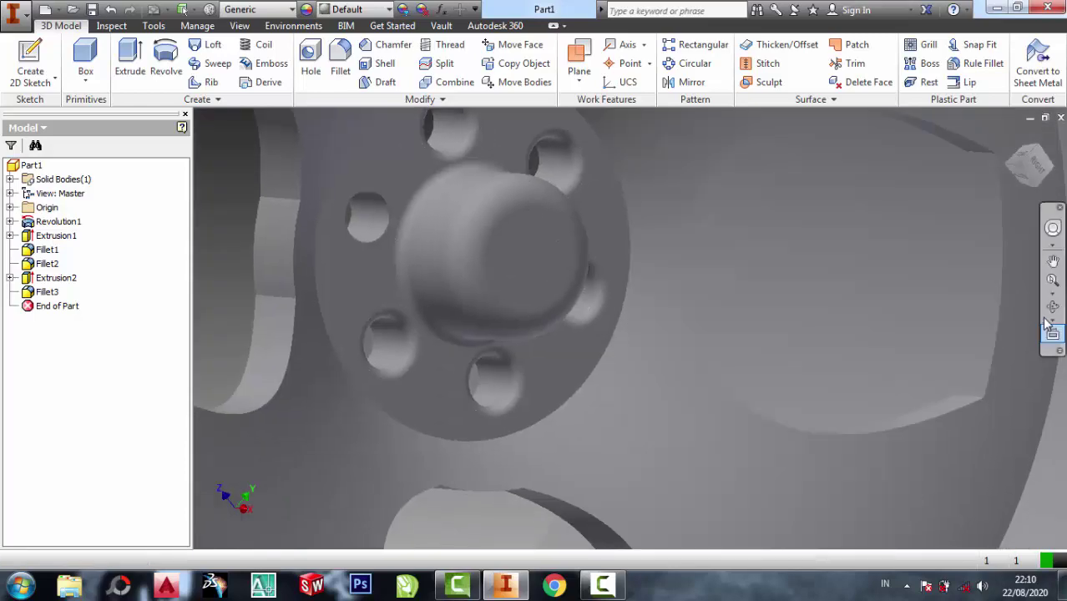
click(1052, 306)
mouse_move(617, 245)
mouse_down()
mouse_move(493, 255)
mouse_move(566, 259)
mouse_move(731, 215)
mouse_move(703, 233)
mouse_move(972, 245)
mouse_move(902, 249)
mouse_up()
key(Escape)
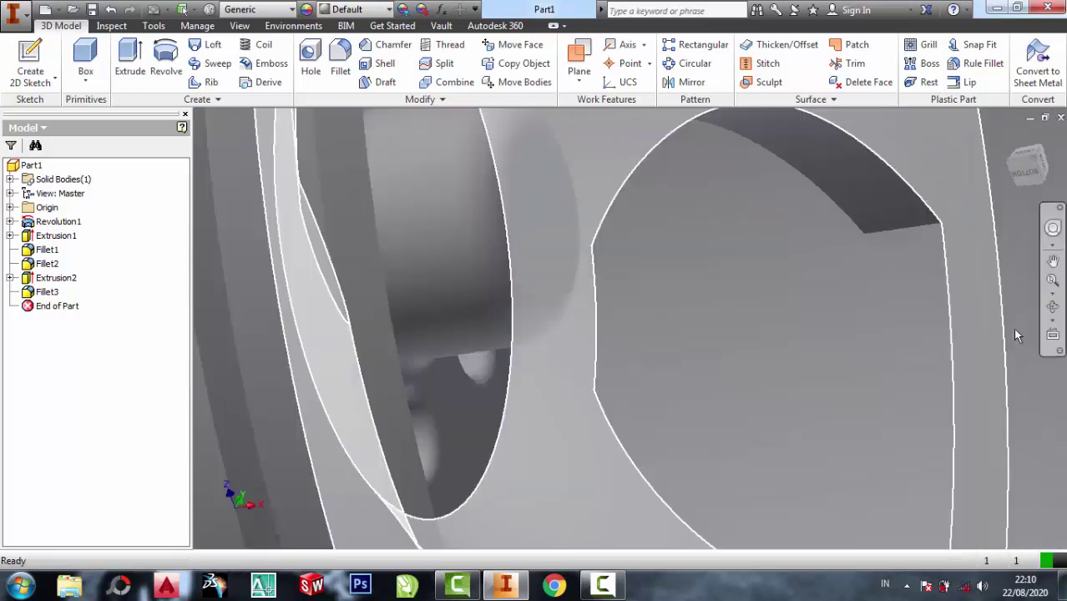
click(1053, 261)
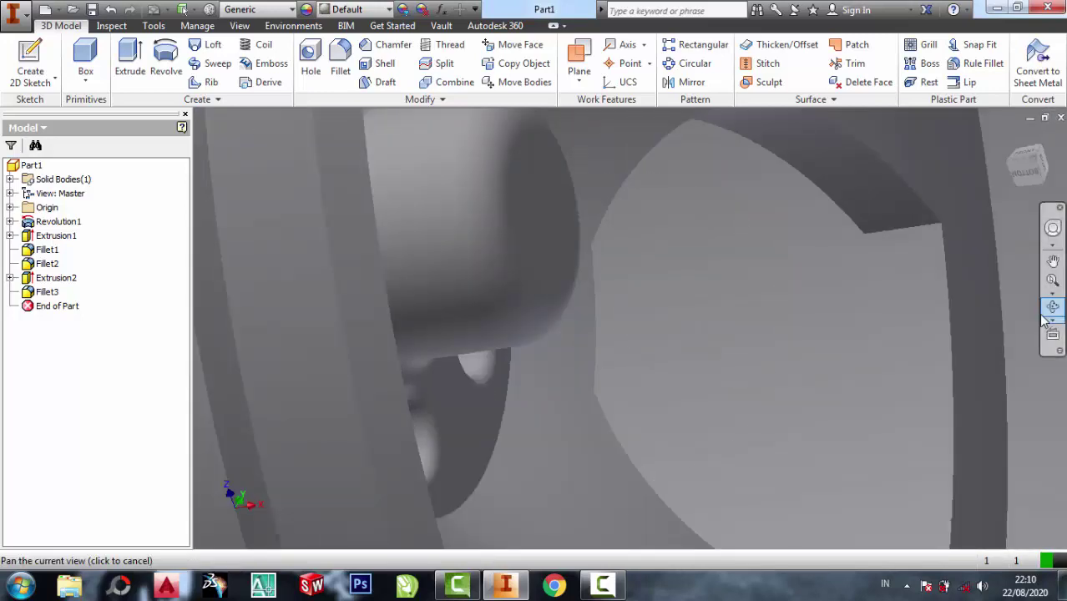
click(1052, 308)
mouse_move(631, 250)
mouse_down()
mouse_move(595, 257)
mouse_move(702, 297)
mouse_move(657, 329)
mouse_up()
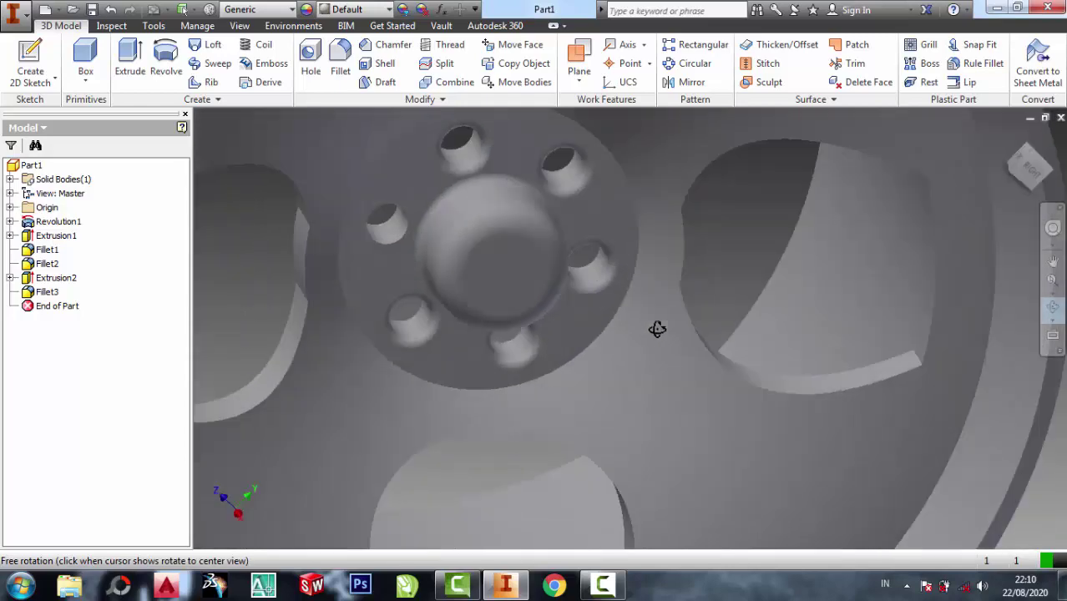
right_click(538, 213)
click(512, 253)
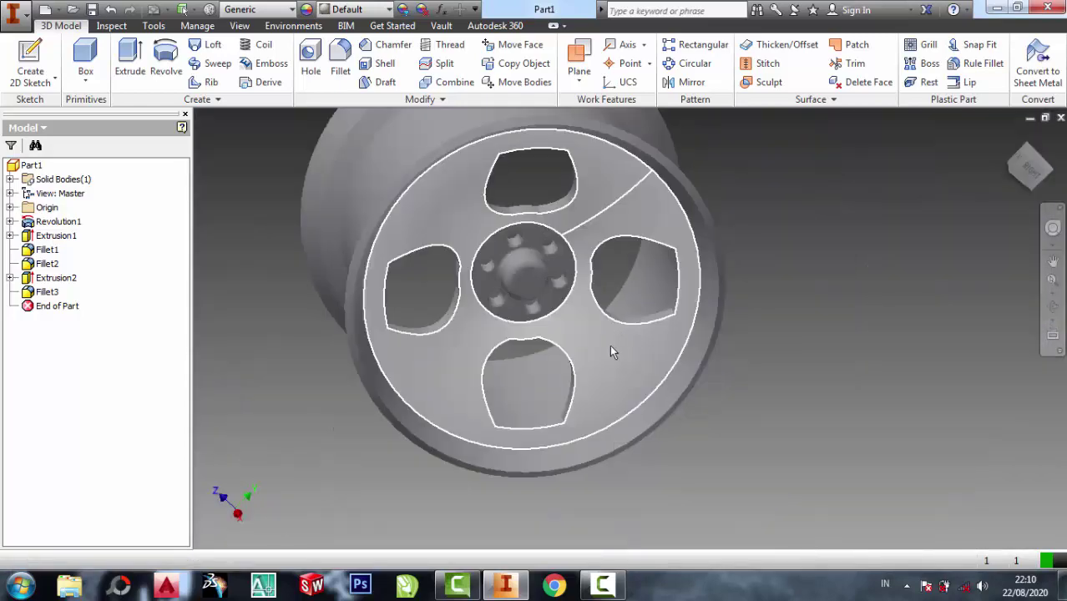
click(622, 344)
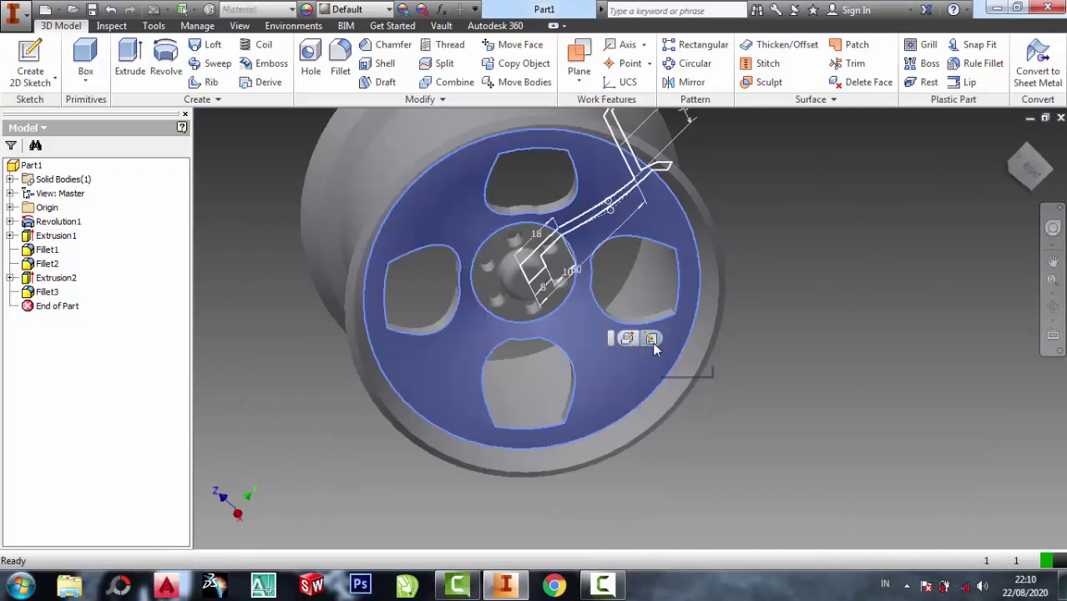
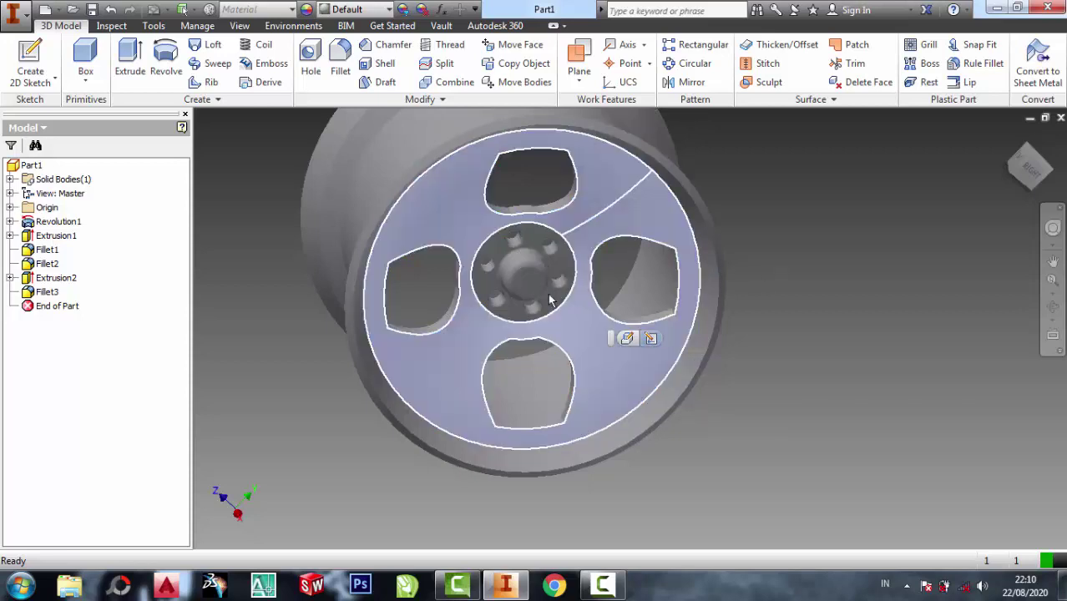
- Orbit and zoom in on the six-hole hub, then select its front face
key(F2)
key(Escape)
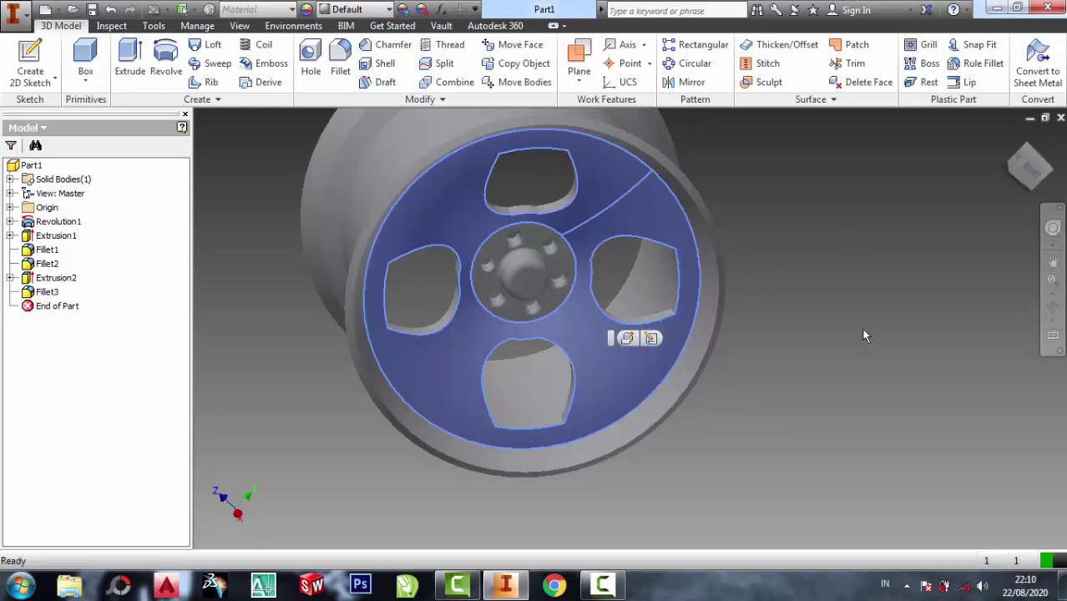
click(1054, 308)
mouse_move(607, 226)
mouse_down()
mouse_move(624, 221)
mouse_move(768, 274)
mouse_move(722, 274)
mouse_up()
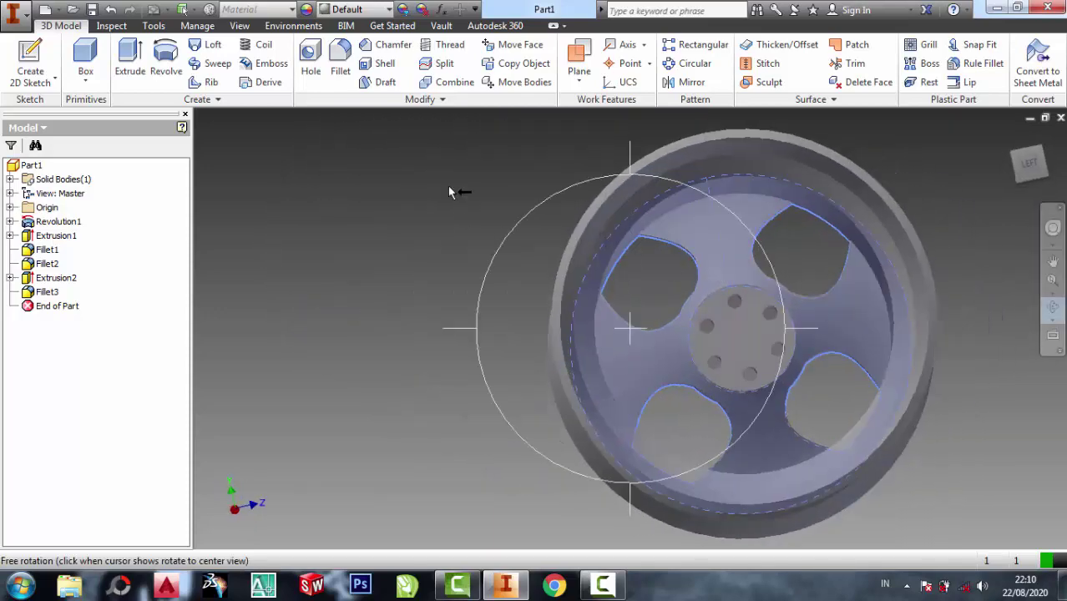
right_click(511, 209)
click(413, 252)
key(Escape)
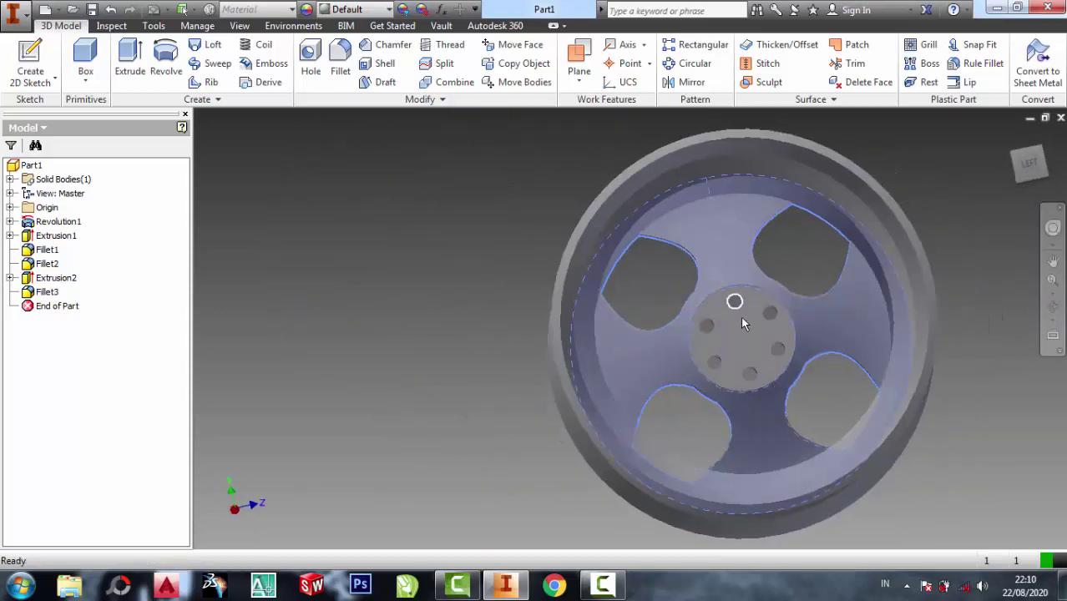
scroll(768, 328, up, 3)
click(708, 342)
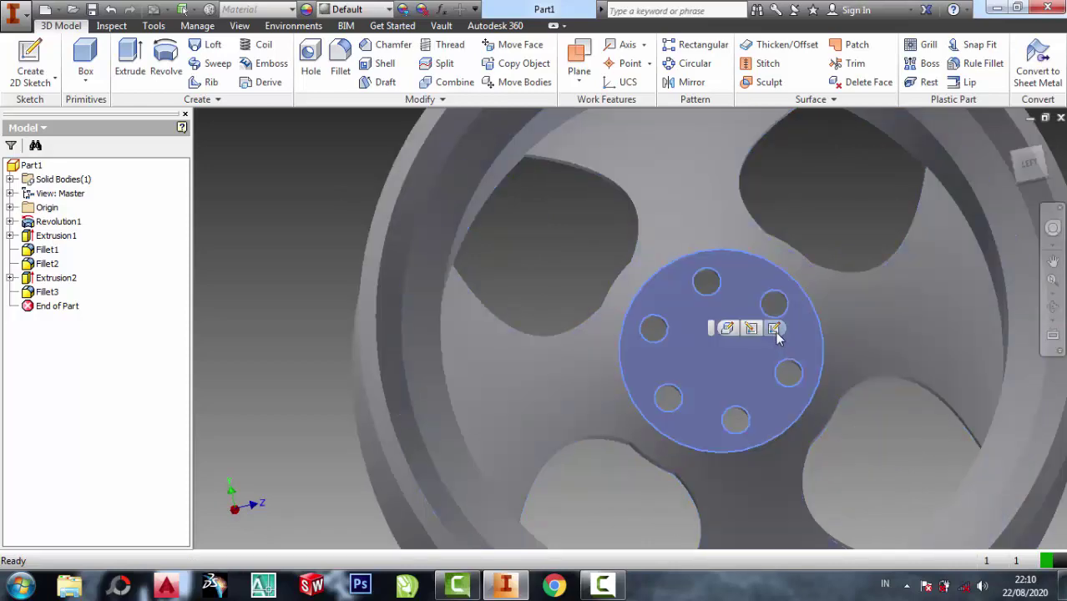
- Start a sketch on the hub face and draw a circle centred at the origin
click(774, 328)
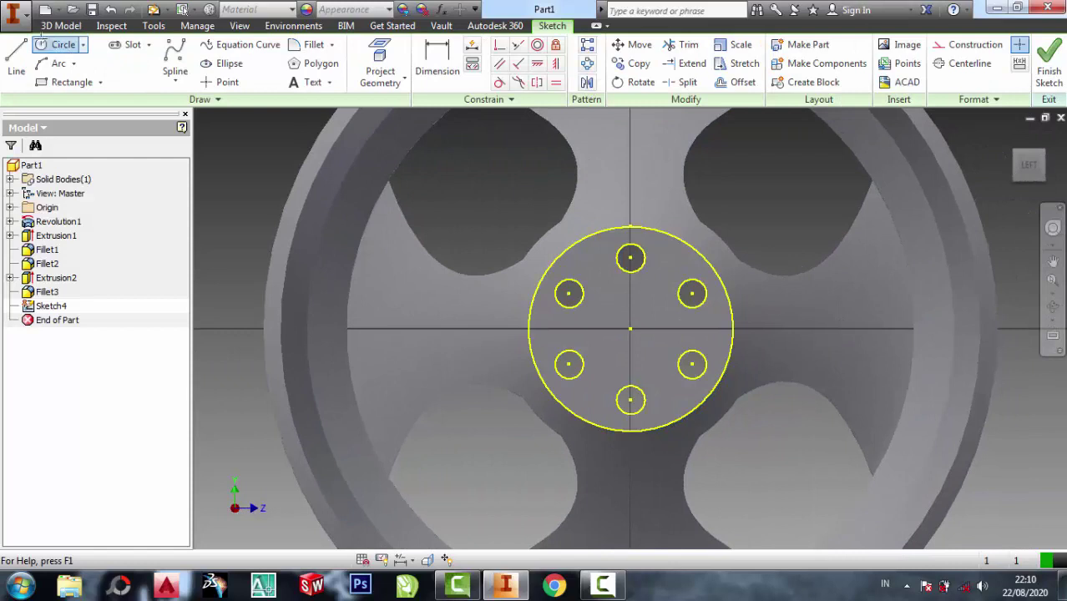
click(40, 46)
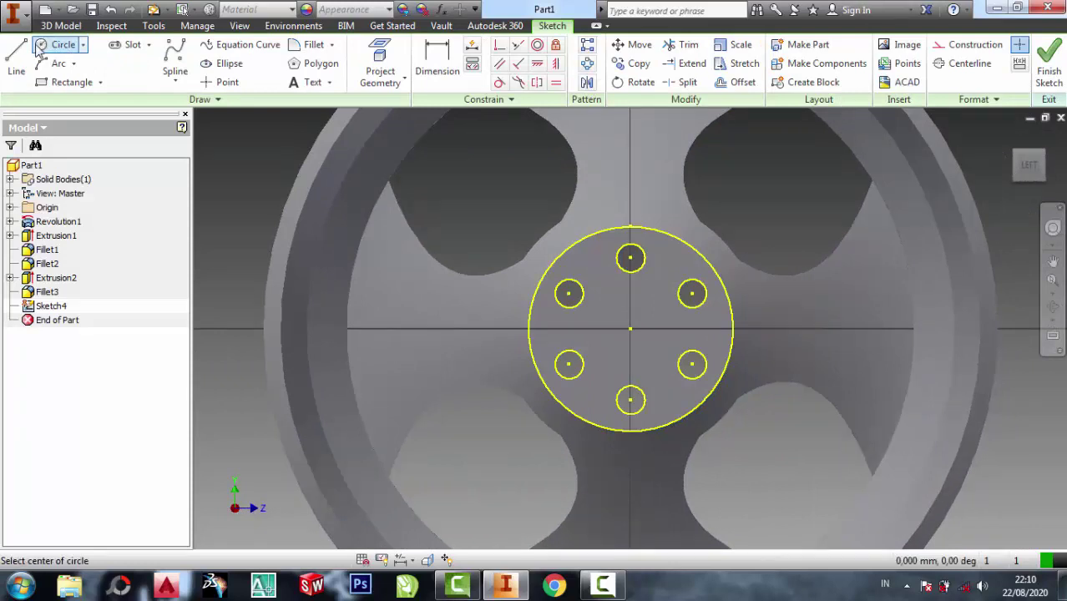
click(630, 329)
click(631, 294)
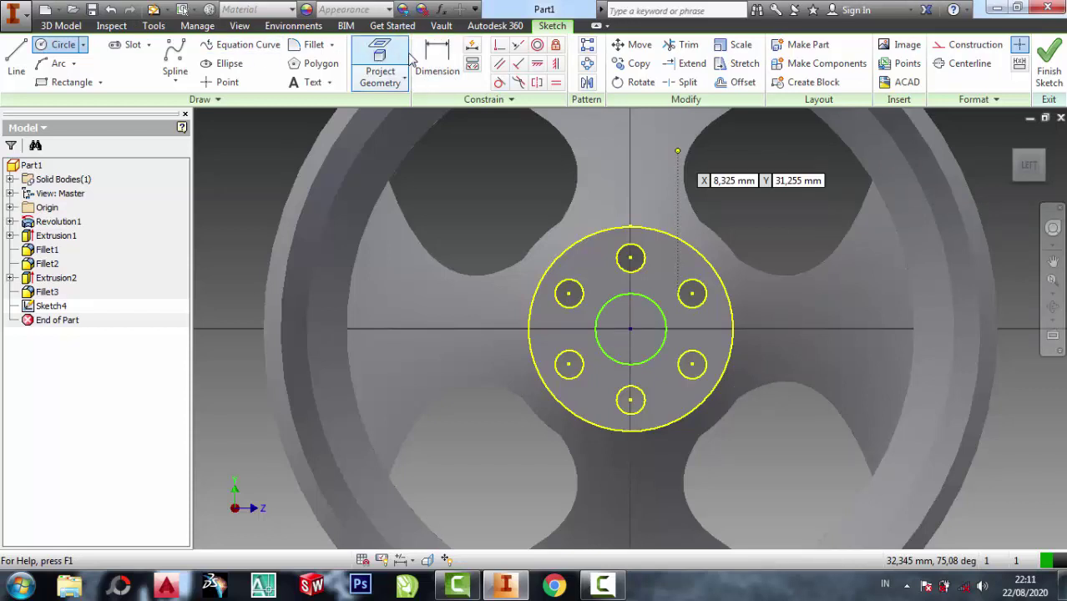
- Dimension the circle to a 12 mm diameter and finish the sketch
key(d)
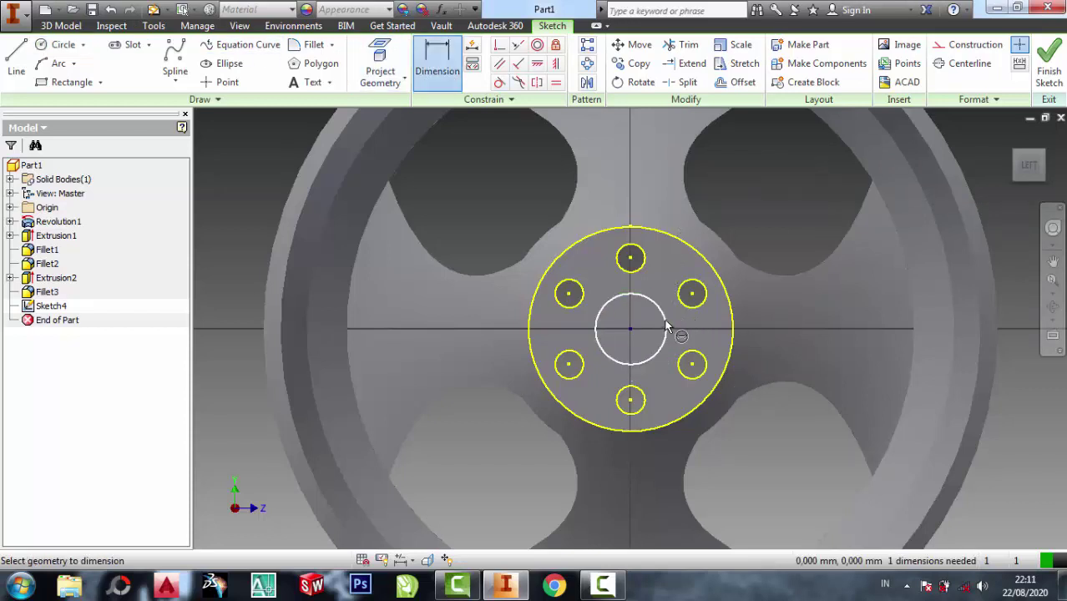
click(666, 327)
click(755, 230)
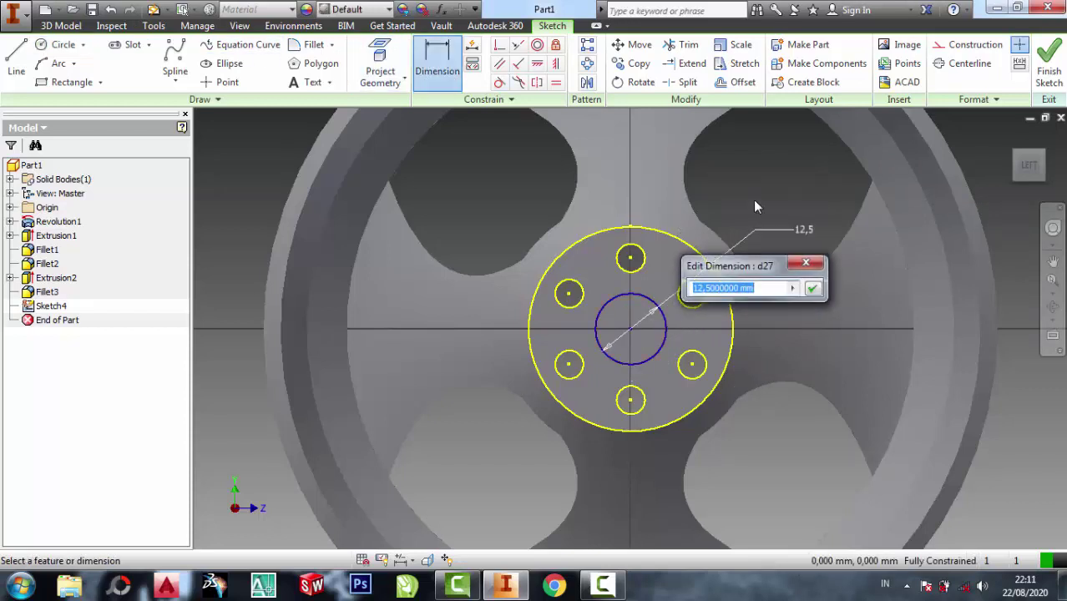
text(15)
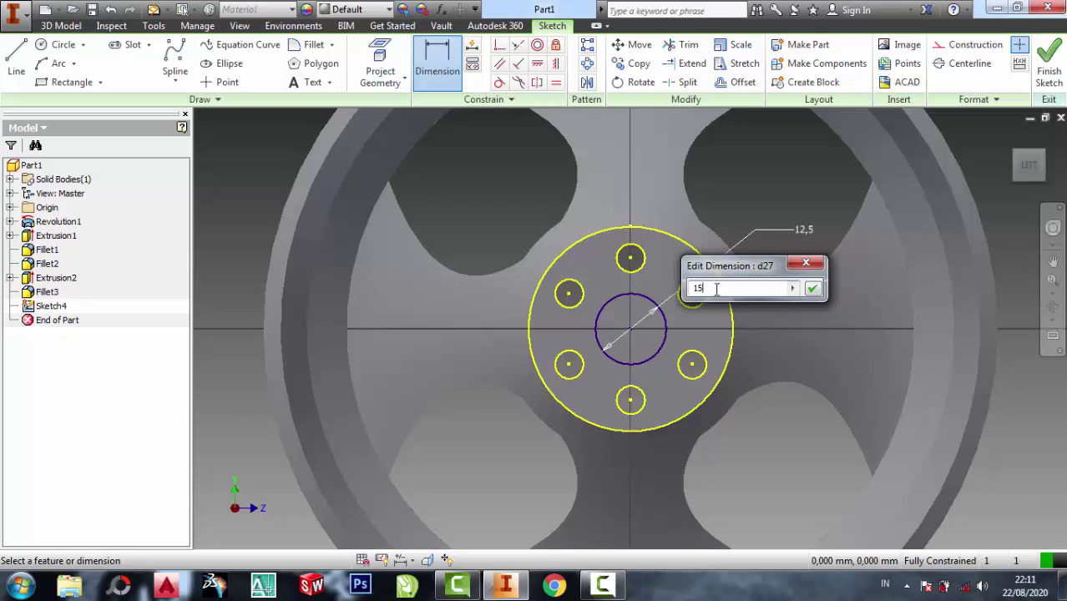
text(12)
click(812, 290)
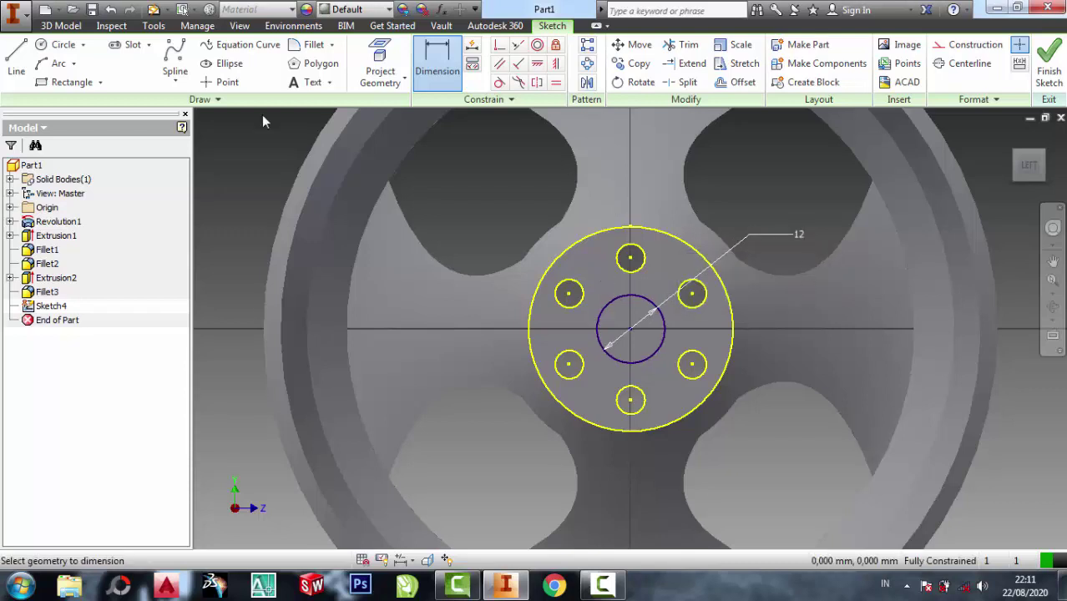
click(1048, 66)
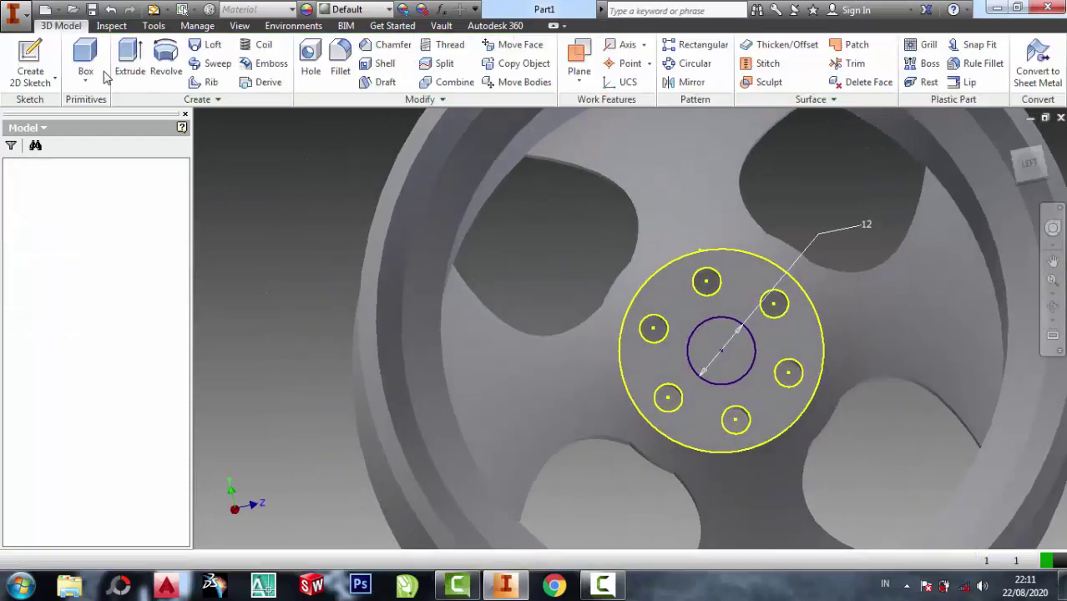
- Set up a cut extrusion of the centre circle into the hub, entering 10 mm depth
click(129, 58)
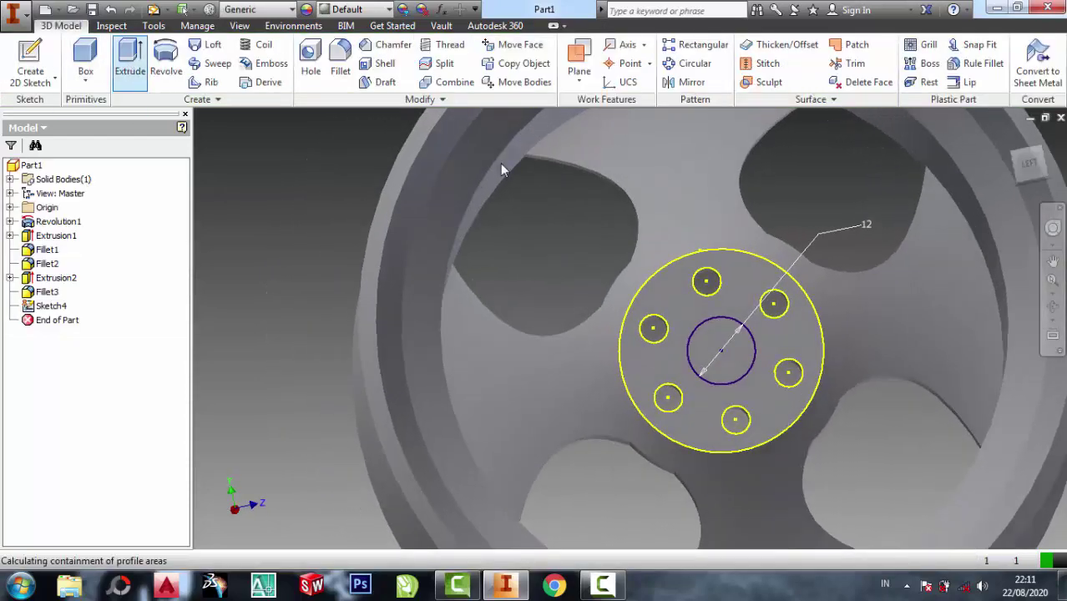
click(712, 360)
middle_drag(813, 305, 729, 252)
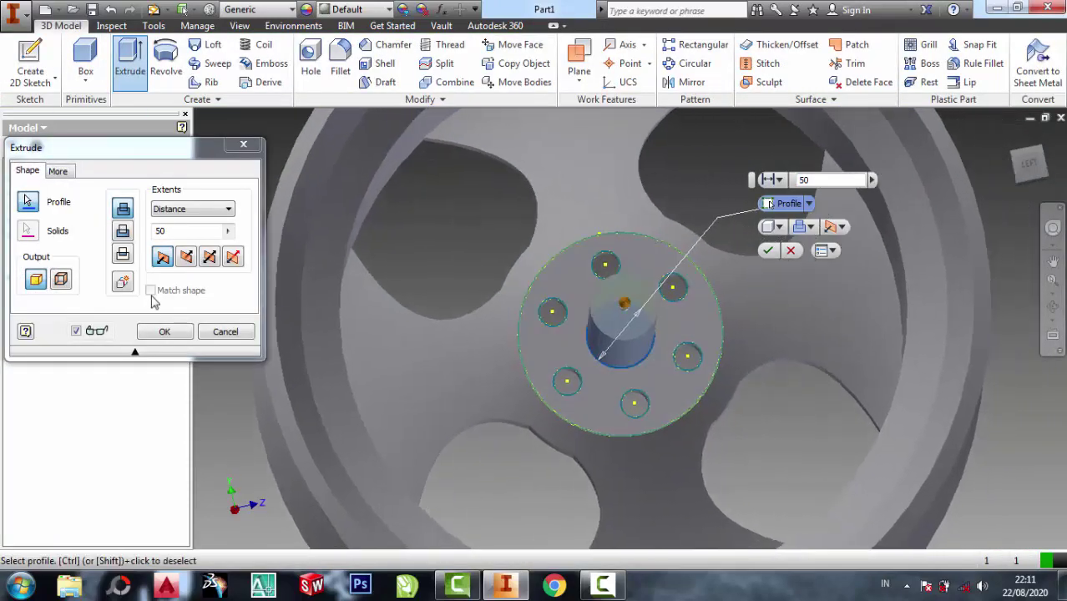
click(123, 234)
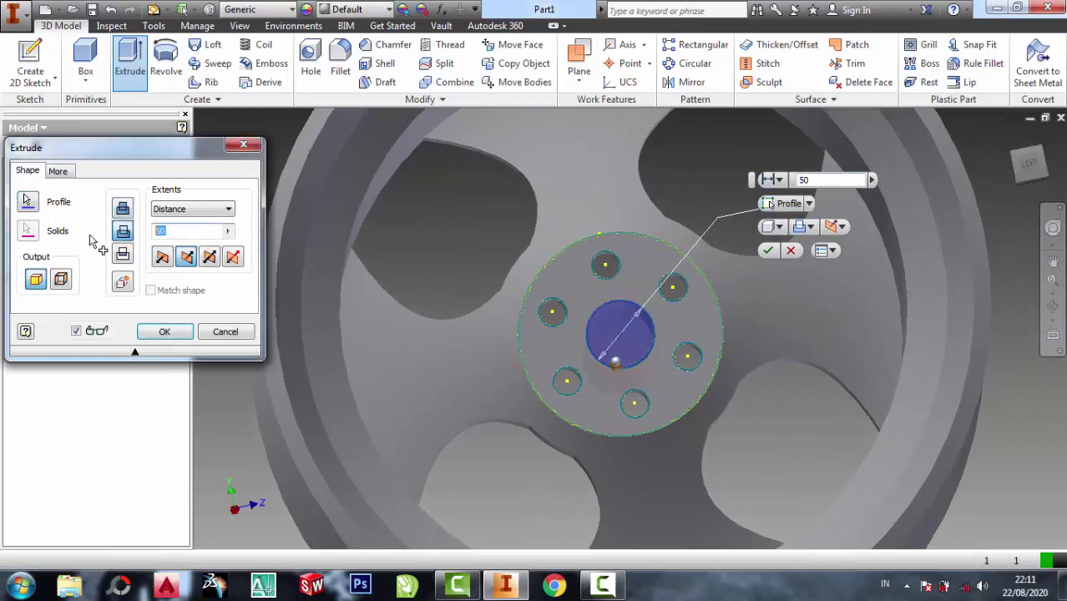
text(10)
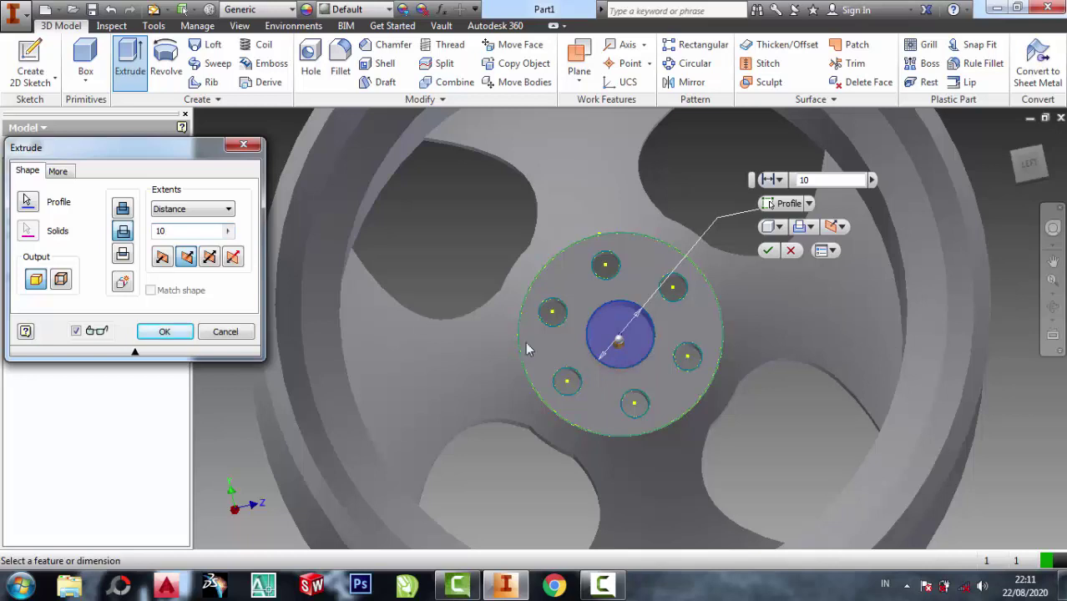
scroll(761, 315, down, 5)
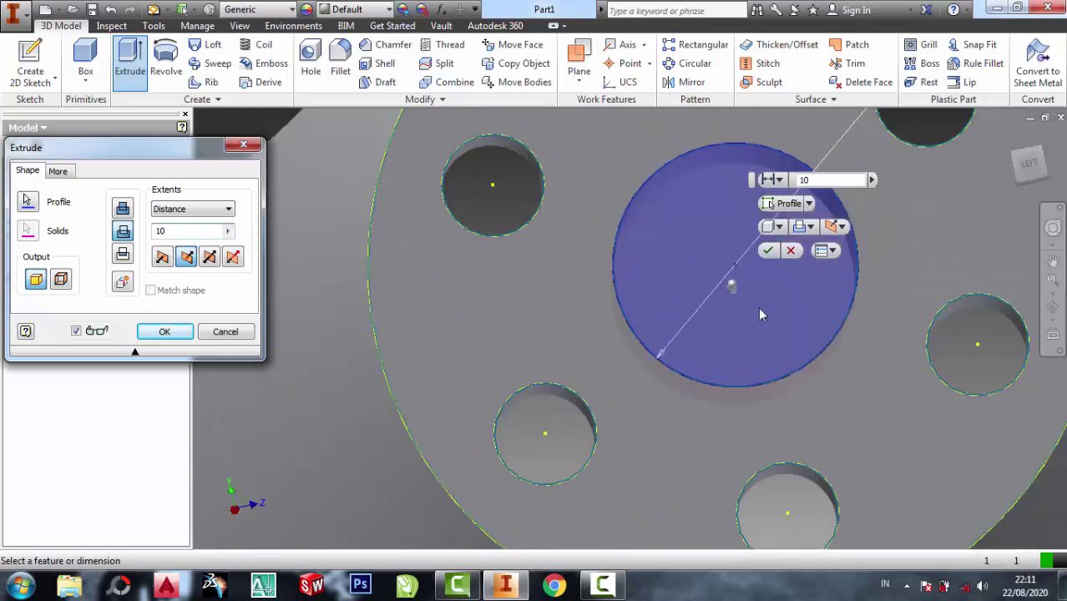
double_click(179, 236)
text(30)
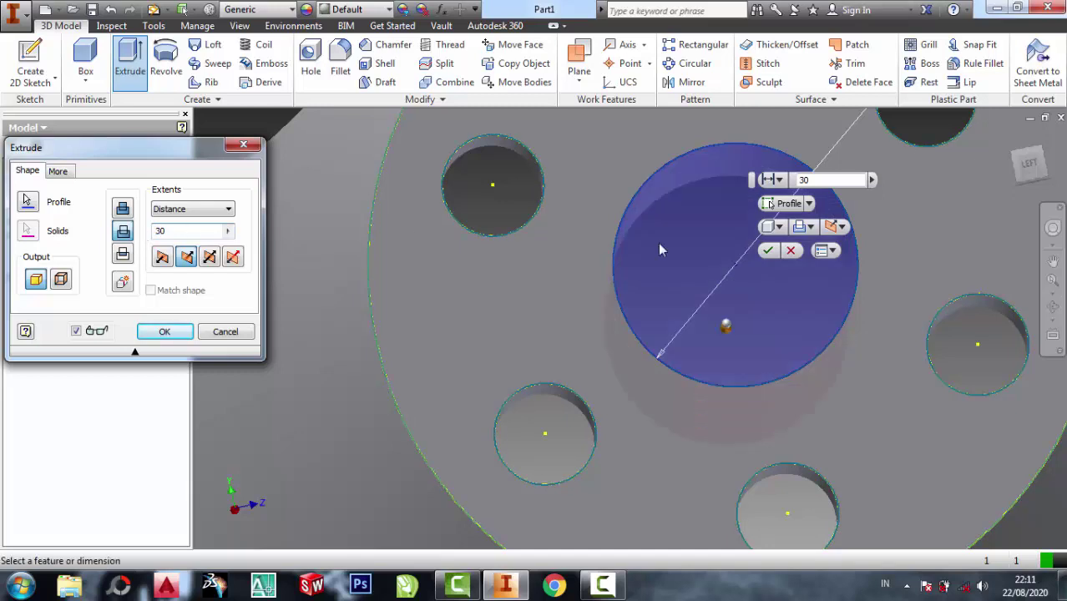
scroll(660, 249, up, 4)
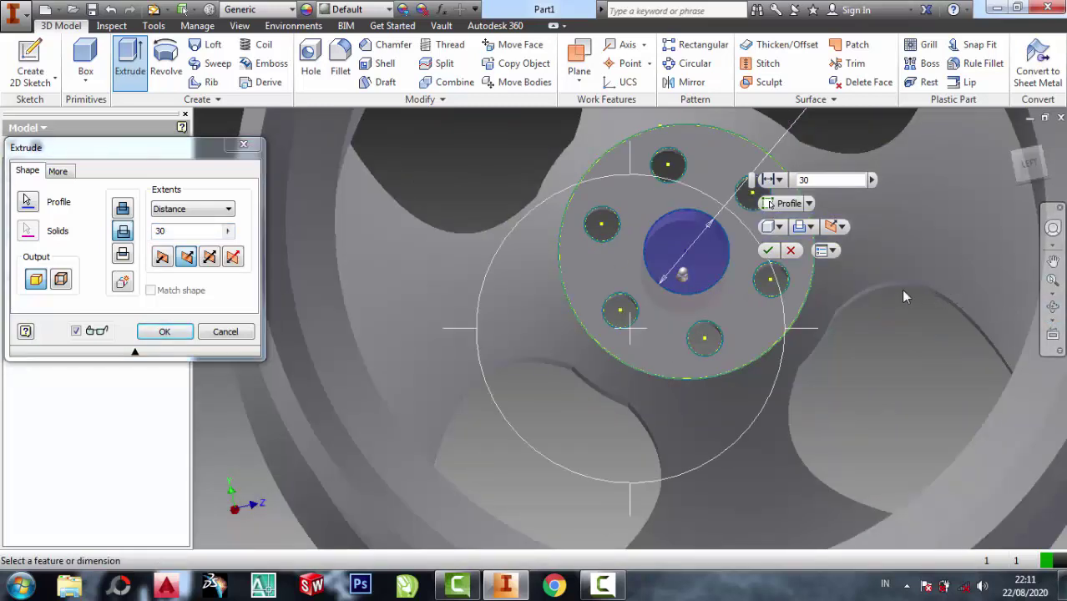
- Adjust the cut depth to 12 mm from a side view and apply Extrusion3
click(1053, 307)
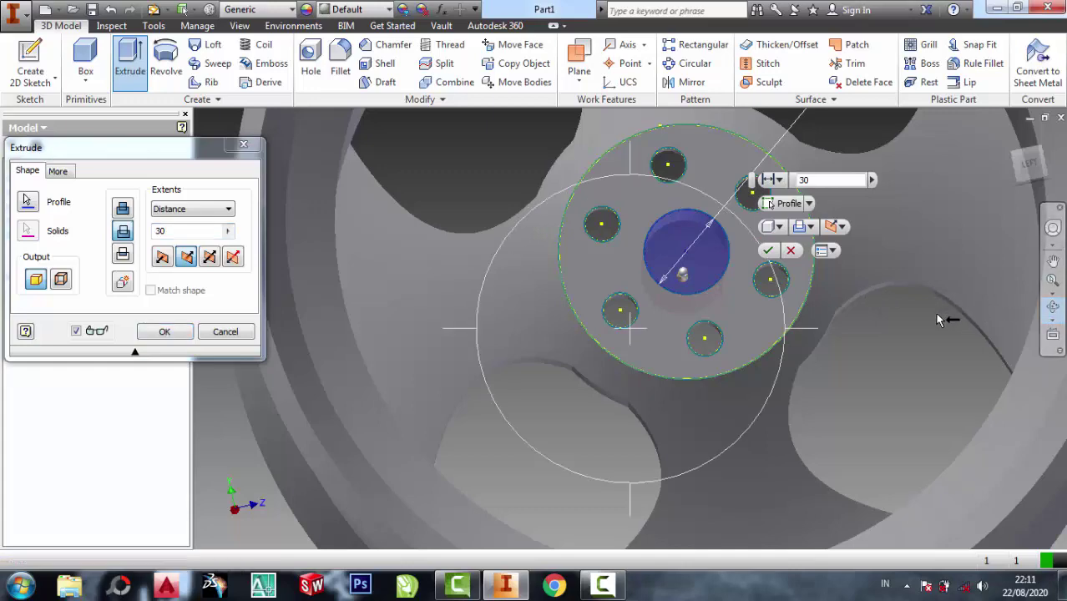
mouse_move(624, 310)
mouse_down()
mouse_move(462, 323)
mouse_move(519, 322)
mouse_up()
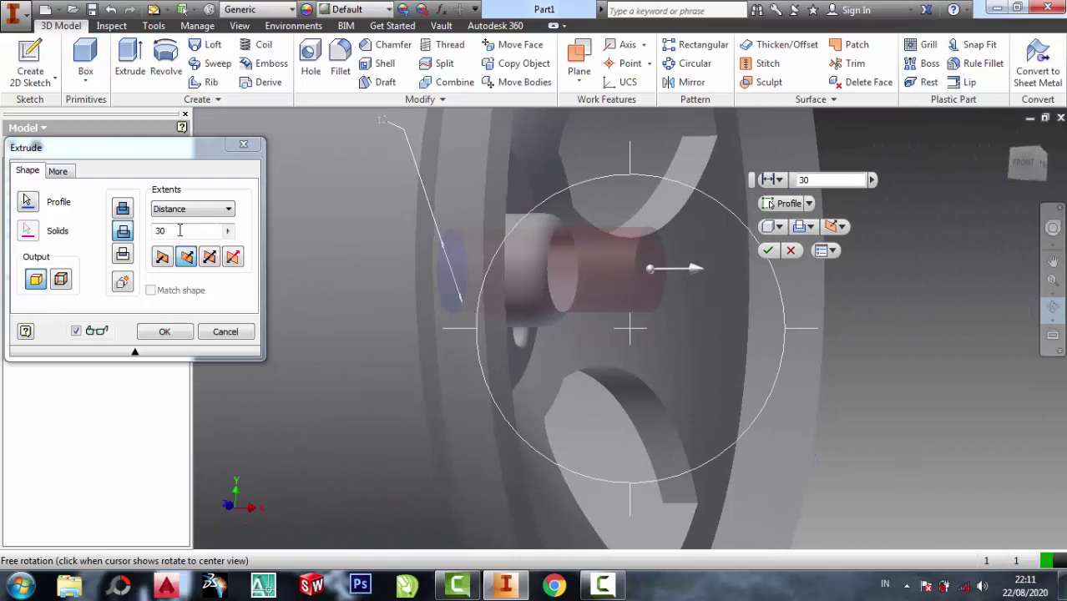
key(Escape)
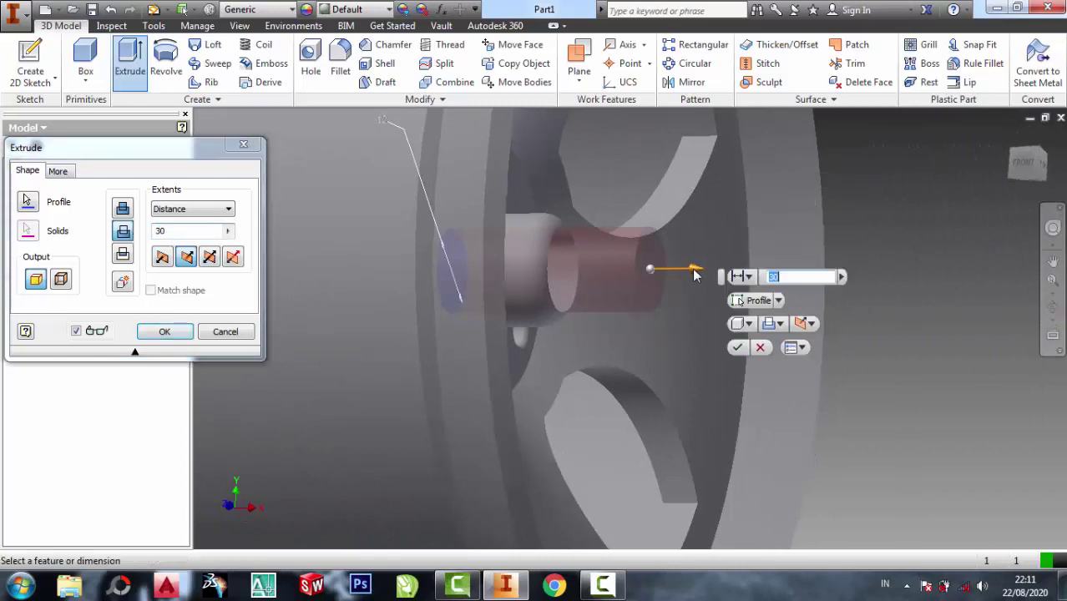
mouse_move(695, 275)
mouse_down()
mouse_move(544, 268)
mouse_move(572, 276)
mouse_up()
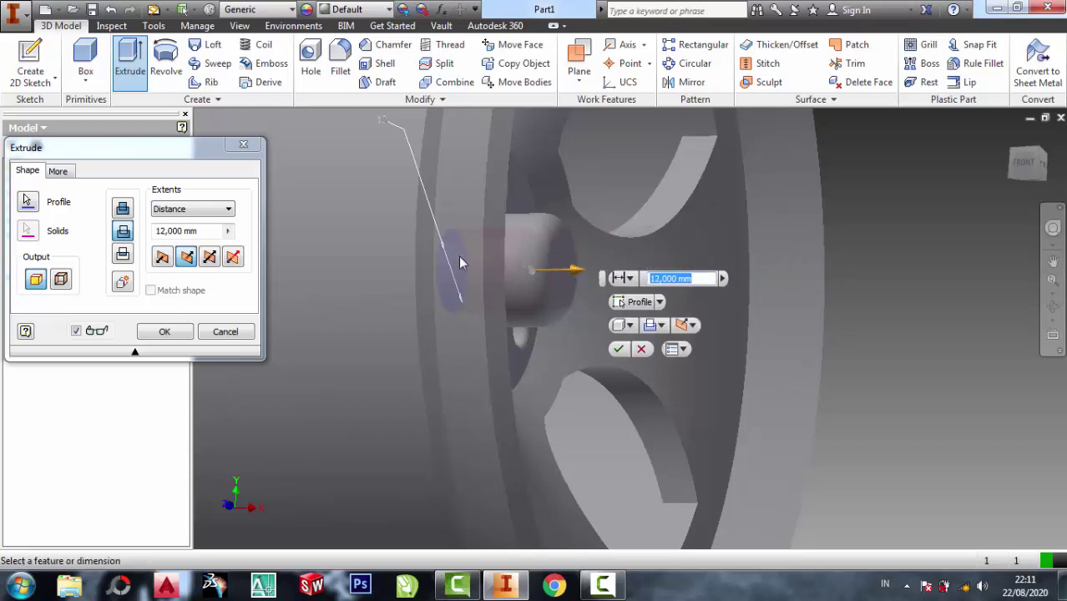
click(164, 332)
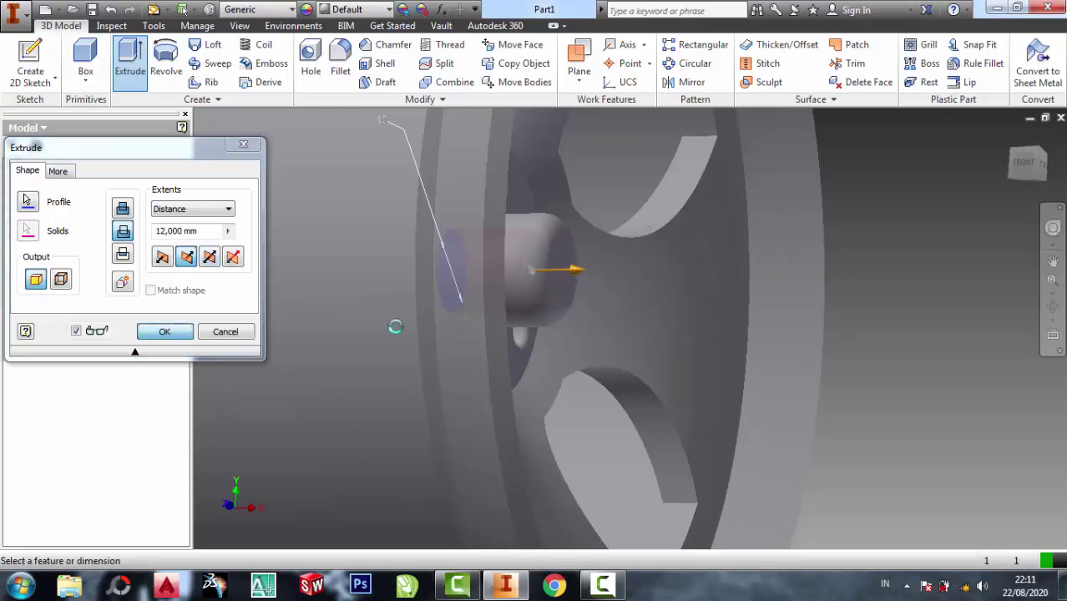
- Orbit the wheel so the hub faces the viewer head-on
click(1050, 310)
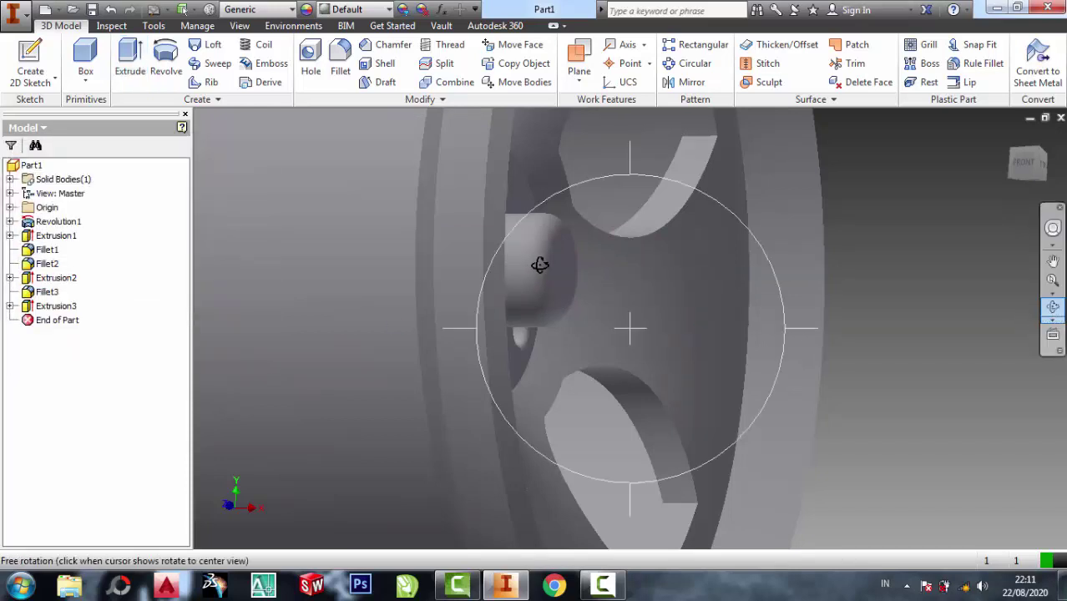
drag(539, 265, 747, 269)
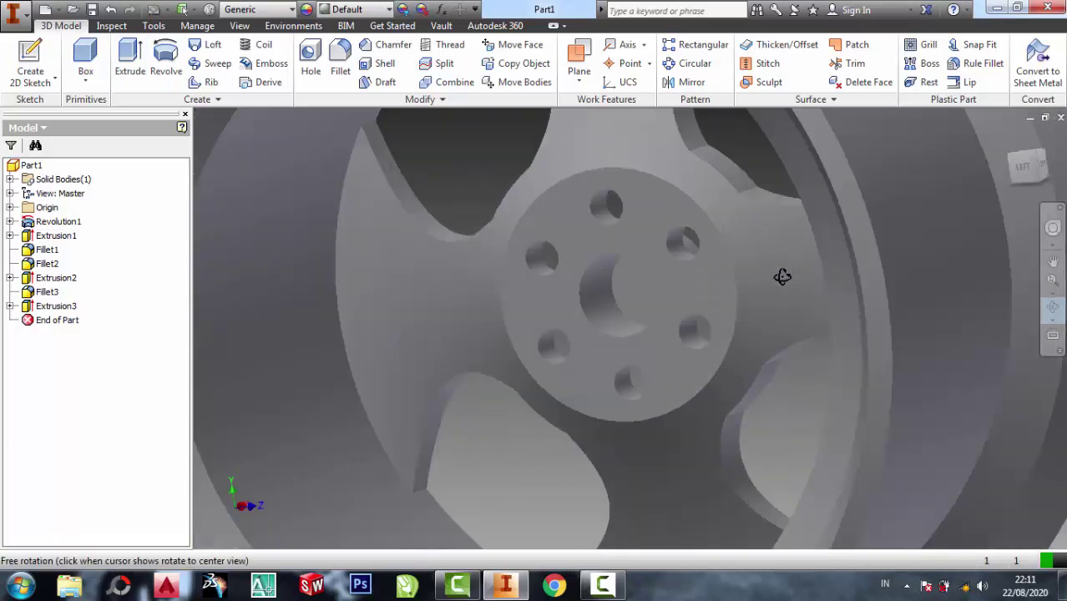
drag(747, 269, 697, 239)
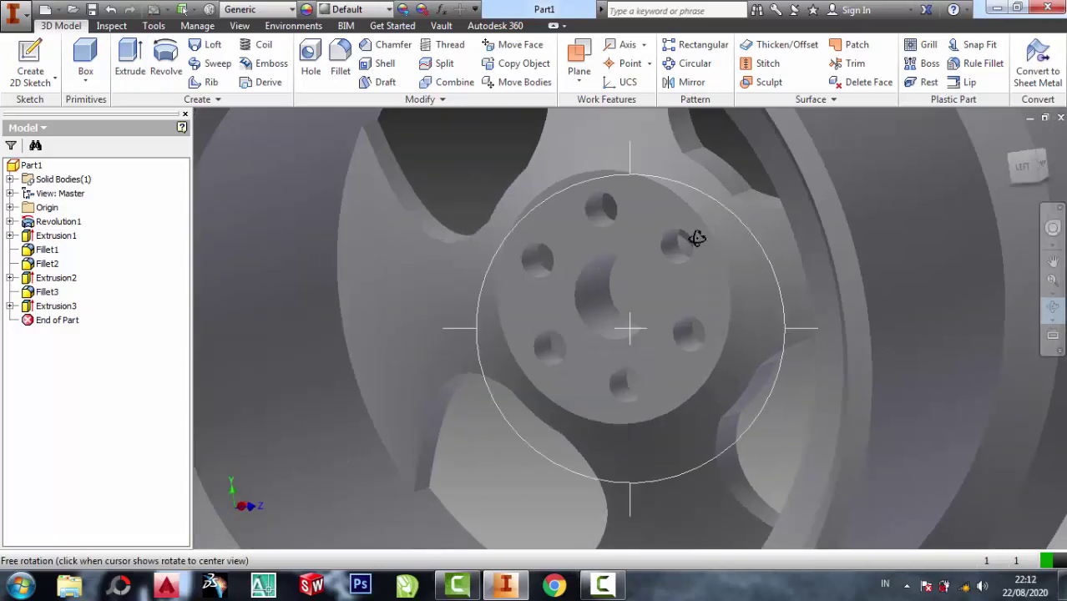
right_click(424, 140)
click(480, 136)
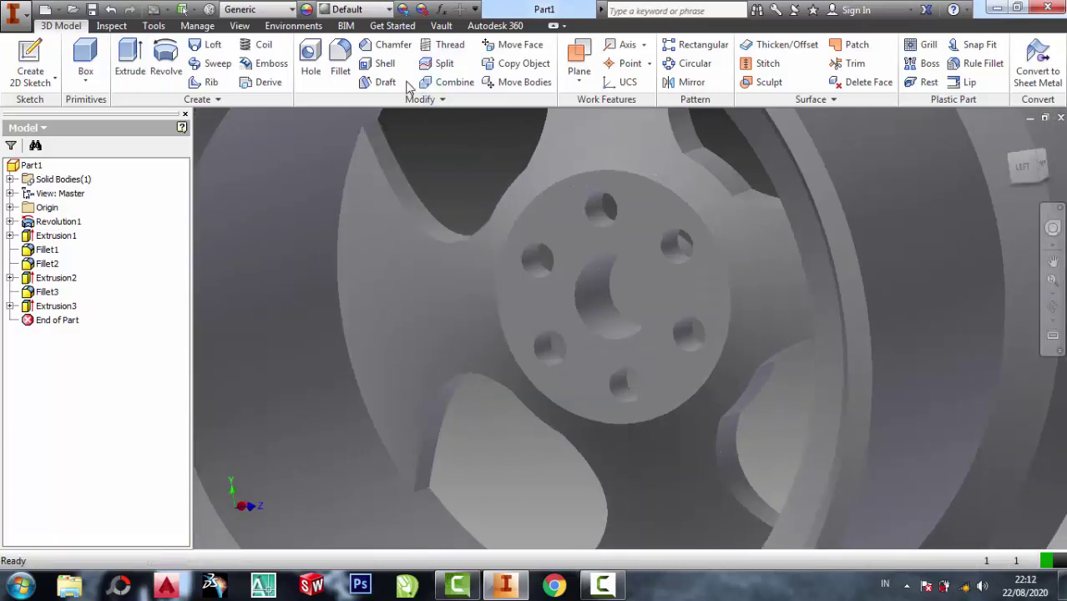
- Fillet the centre hole edge, then abandon a two-edge fillet attempt
click(614, 291)
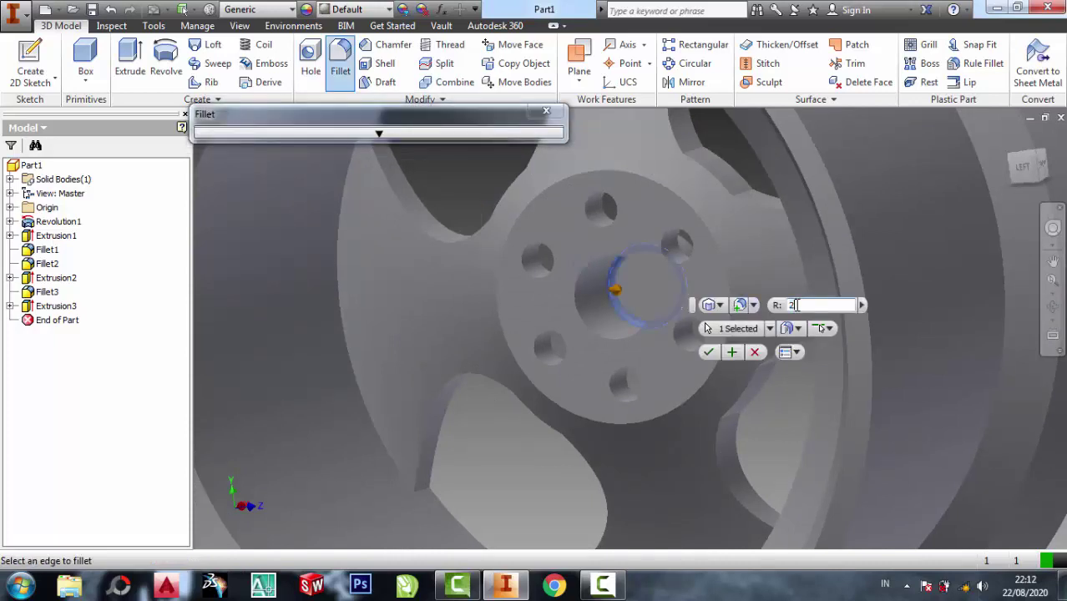
click(710, 351)
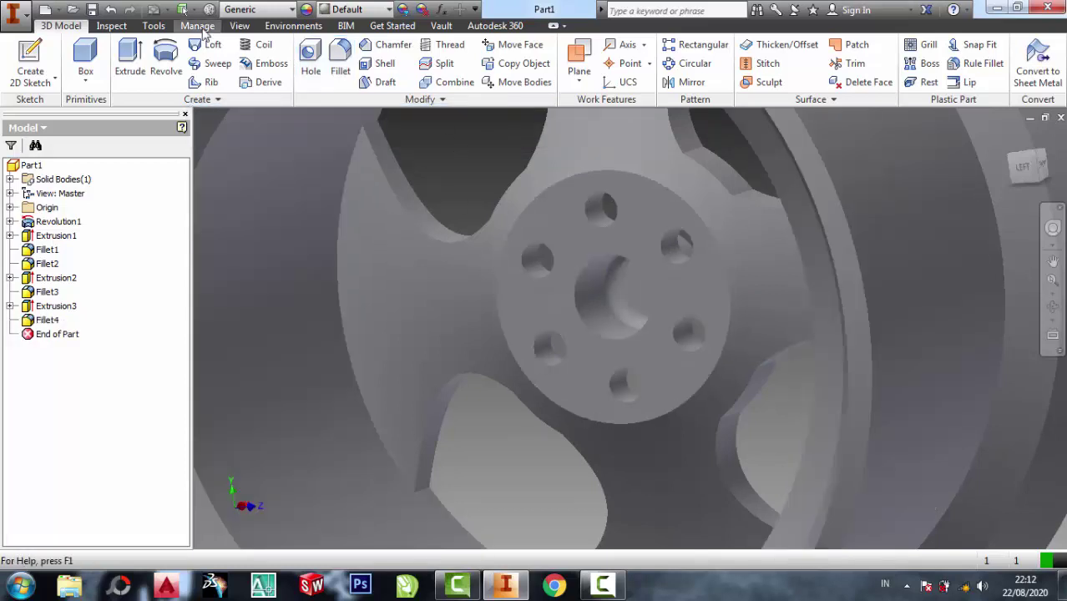
click(340, 72)
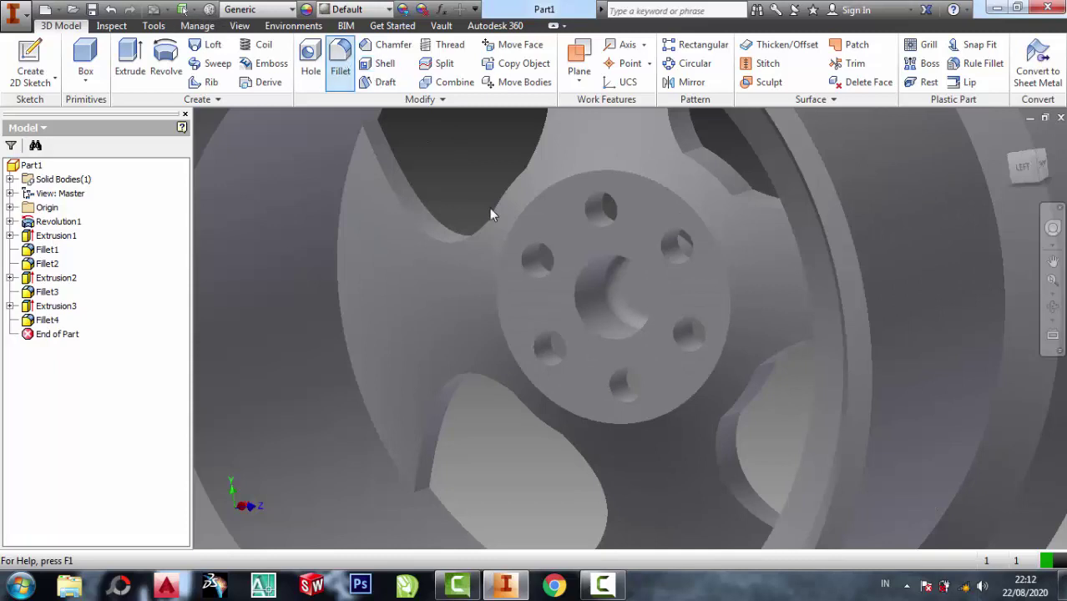
click(585, 270)
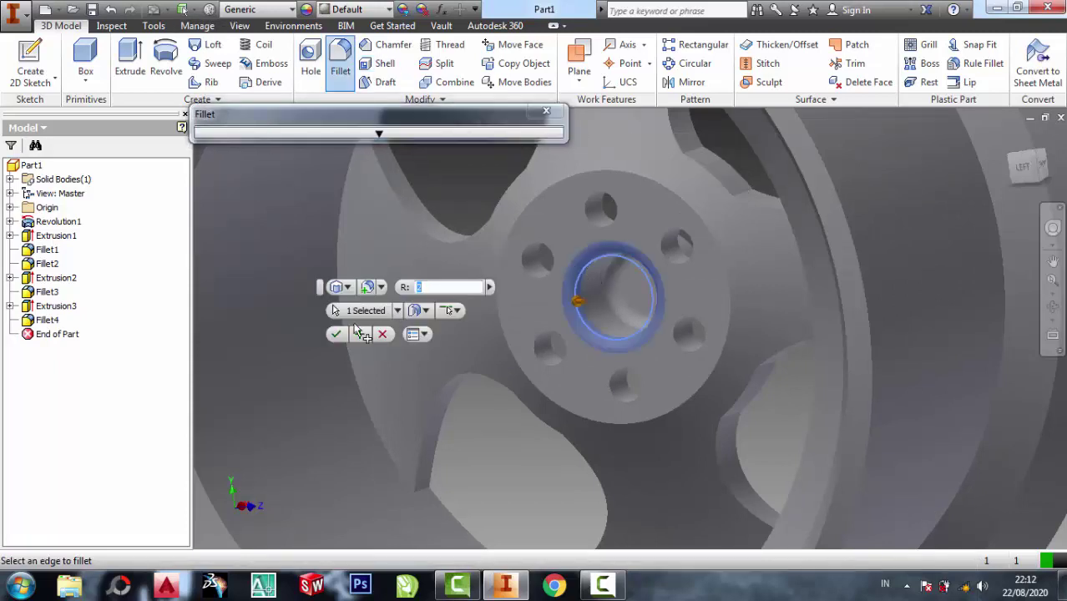
click(708, 228)
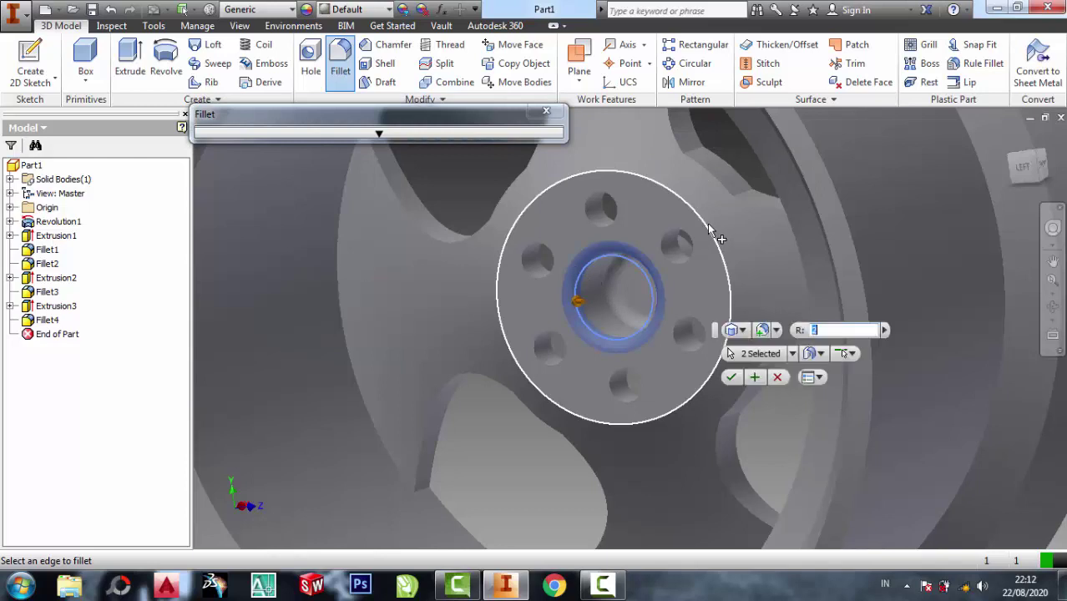
click(778, 378)
- Fillet the inner hub edge at radius 2 and the outer hub edge at radius 5
click(333, 57)
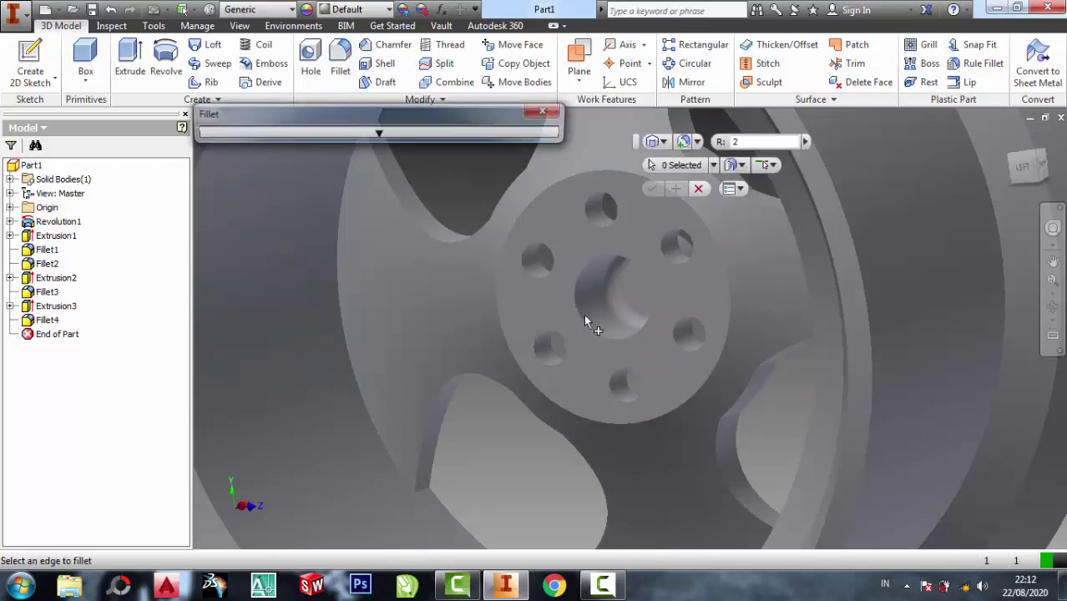
click(579, 317)
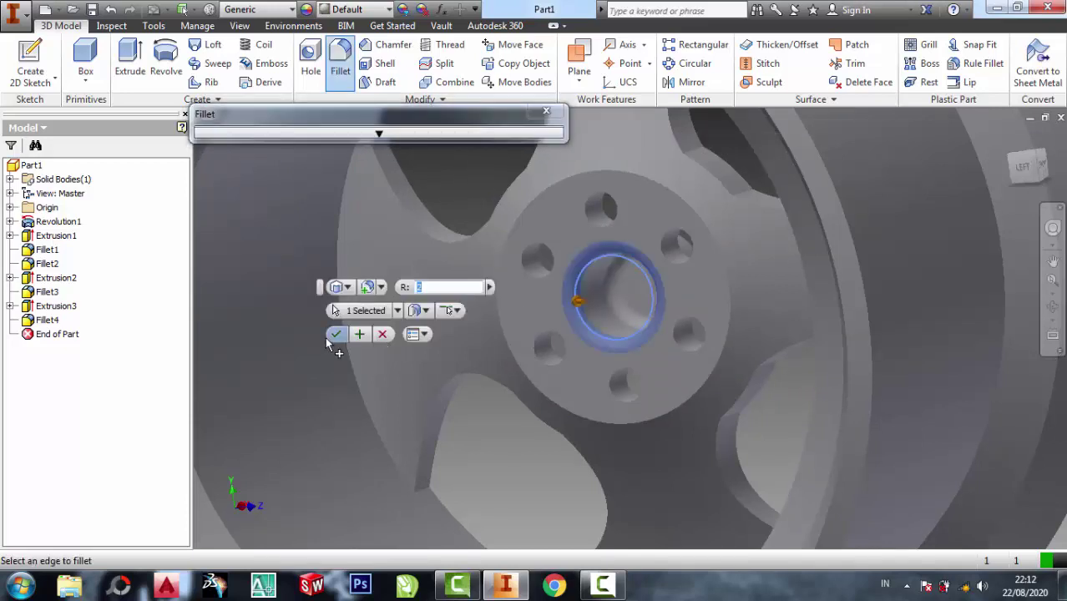
click(337, 334)
click(340, 63)
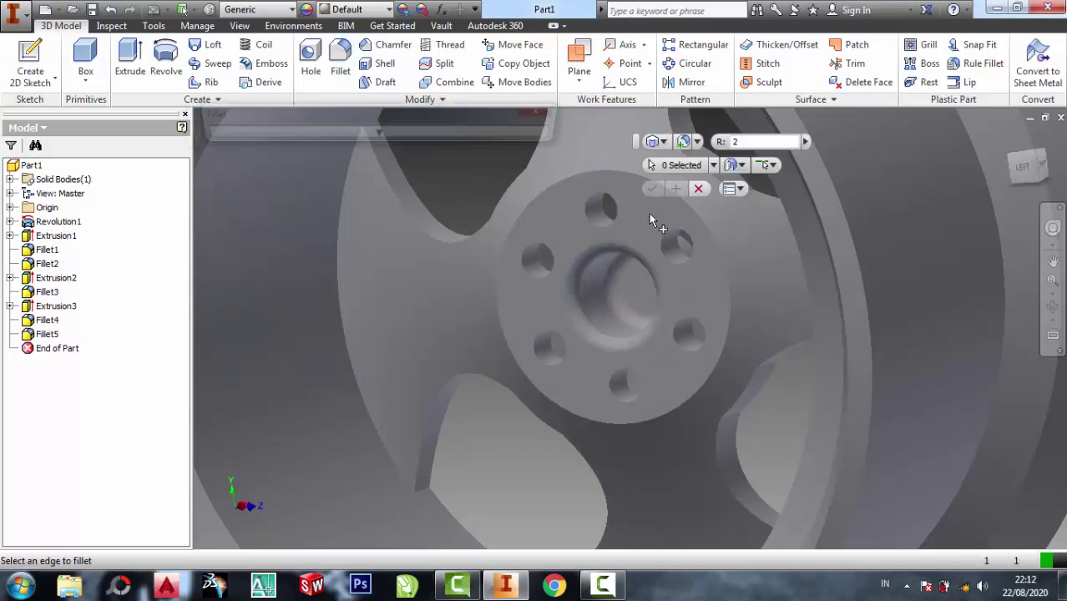
click(717, 235)
text(5)
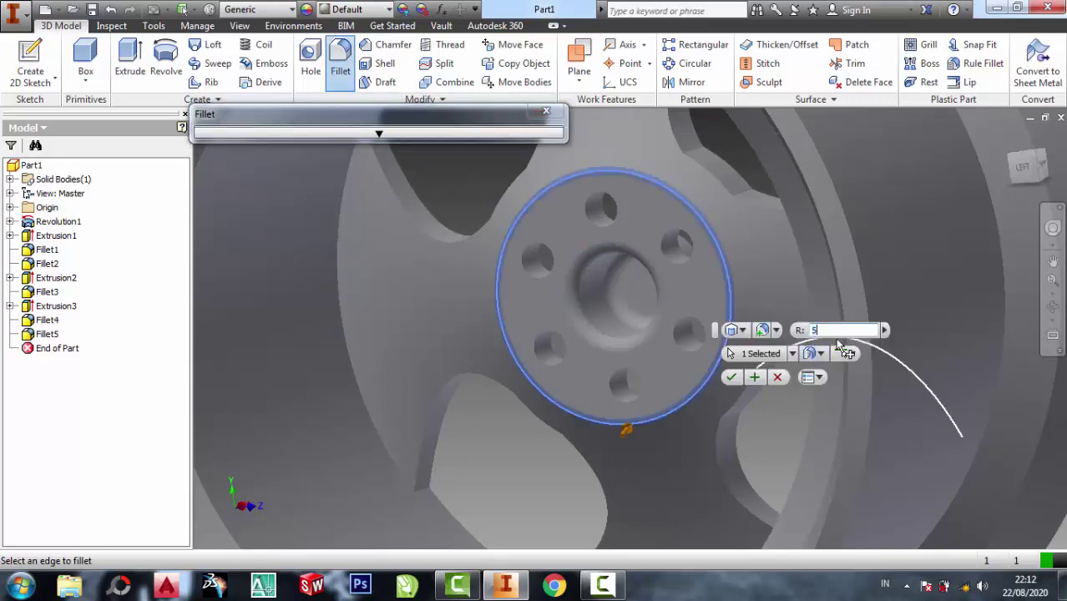
click(730, 377)
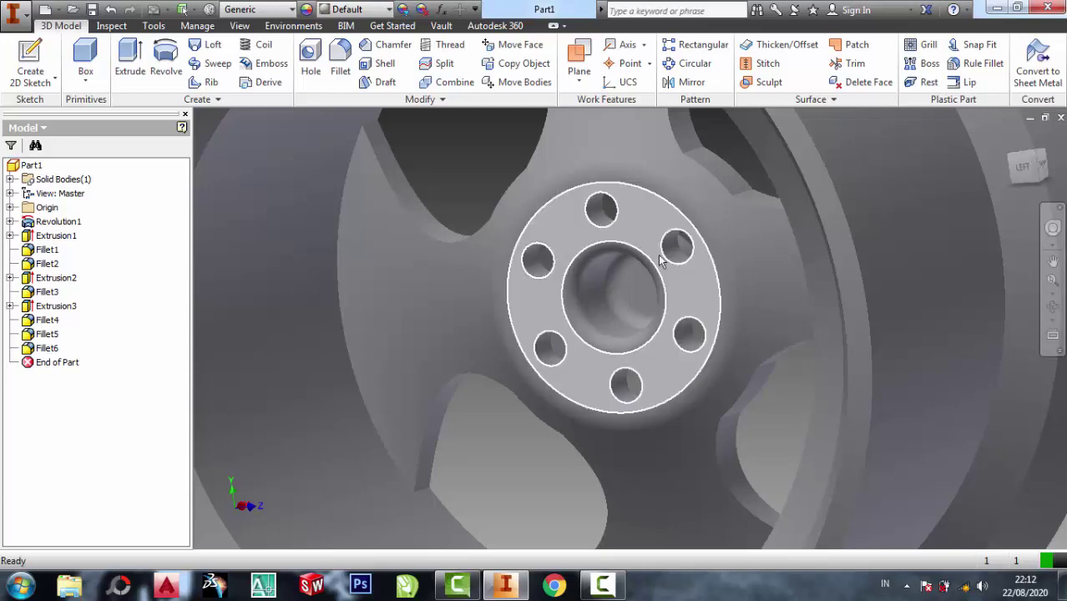
- Orbit, zoom and pan to an oblique overall view of the wheel and its filleted hub
key(F4)
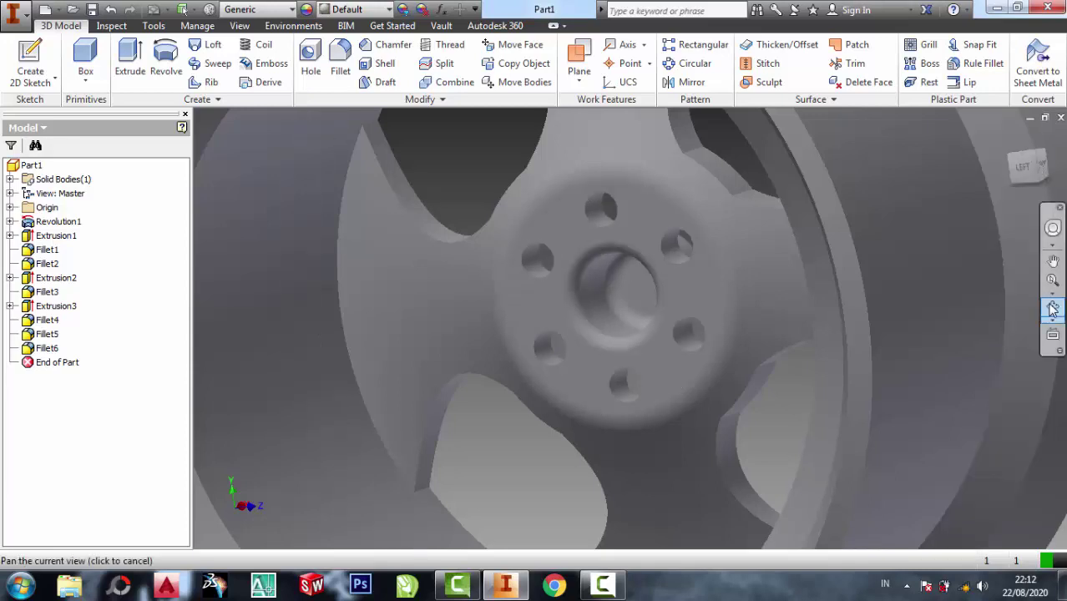
mouse_move(693, 255)
mouse_down()
mouse_move(533, 219)
mouse_move(556, 236)
mouse_move(611, 240)
mouse_move(569, 276)
mouse_move(505, 286)
mouse_move(599, 281)
mouse_move(623, 262)
mouse_move(573, 279)
mouse_move(622, 278)
mouse_up()
scroll(621, 278, up, 2)
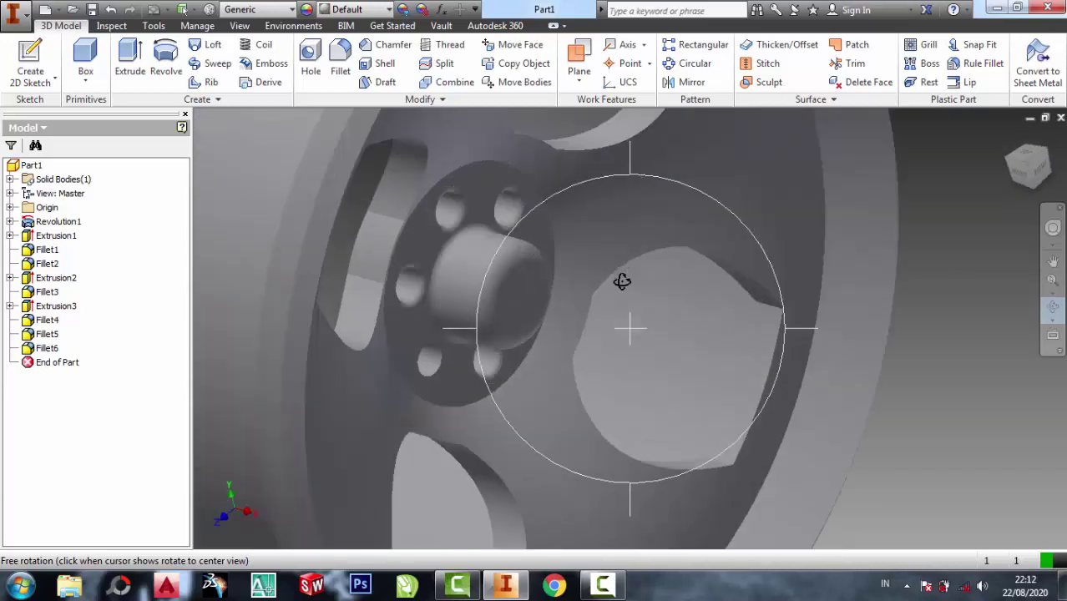
scroll(622, 278, up, 2)
mouse_move(542, 185)
mouse_down()
mouse_move(624, 221)
mouse_move(419, 236)
mouse_move(627, 238)
mouse_move(602, 233)
mouse_up()
right_click(789, 171)
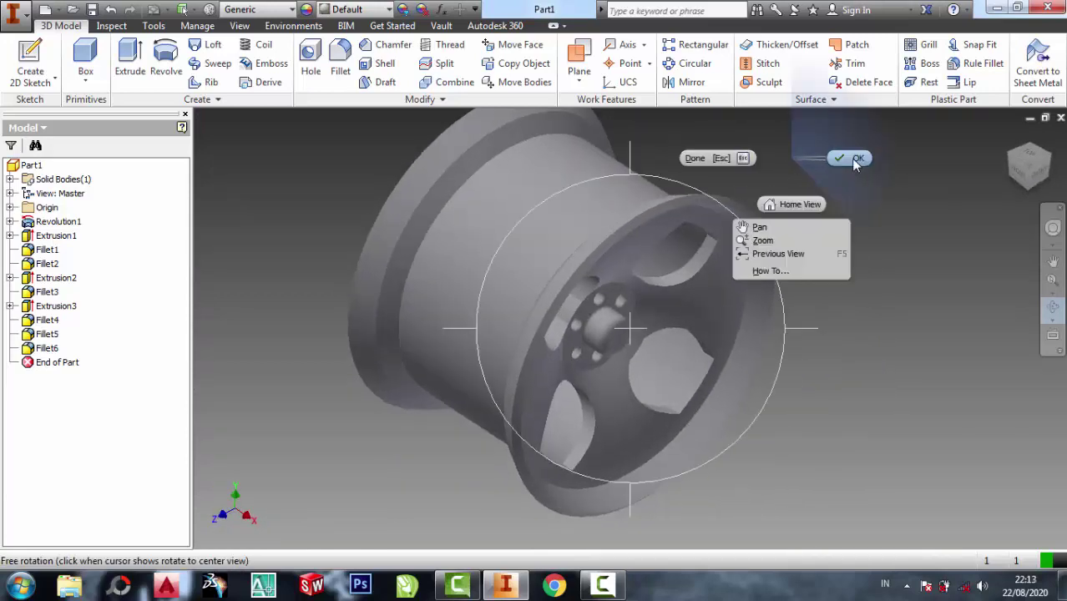
click(850, 158)
middle_drag(766, 171, 724, 160)
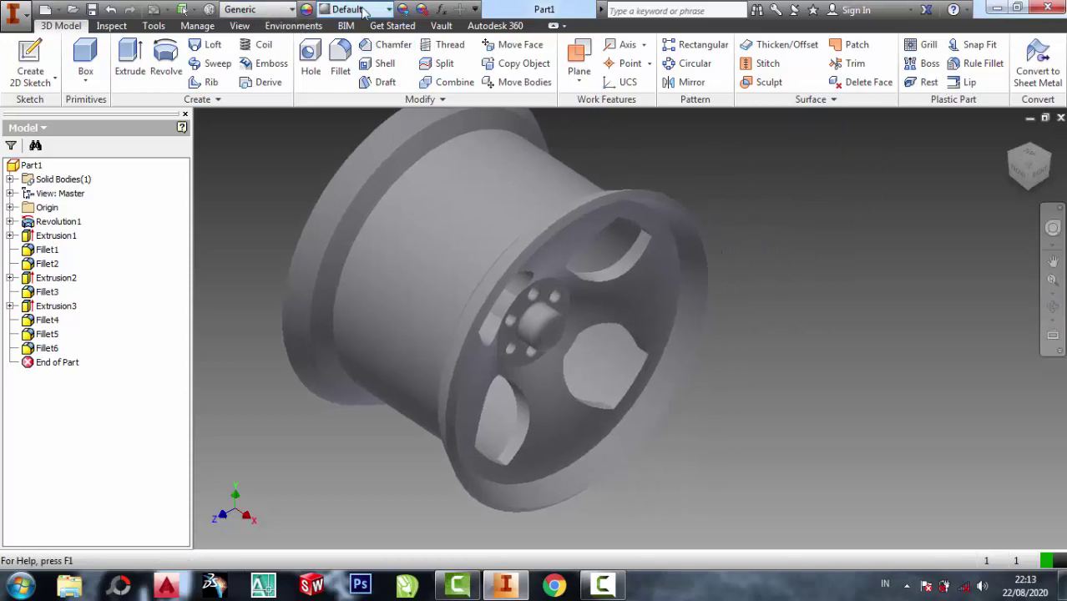
- Apply an Aluminum appearance to the wheel from the Quick Access appearance list
click(403, 9)
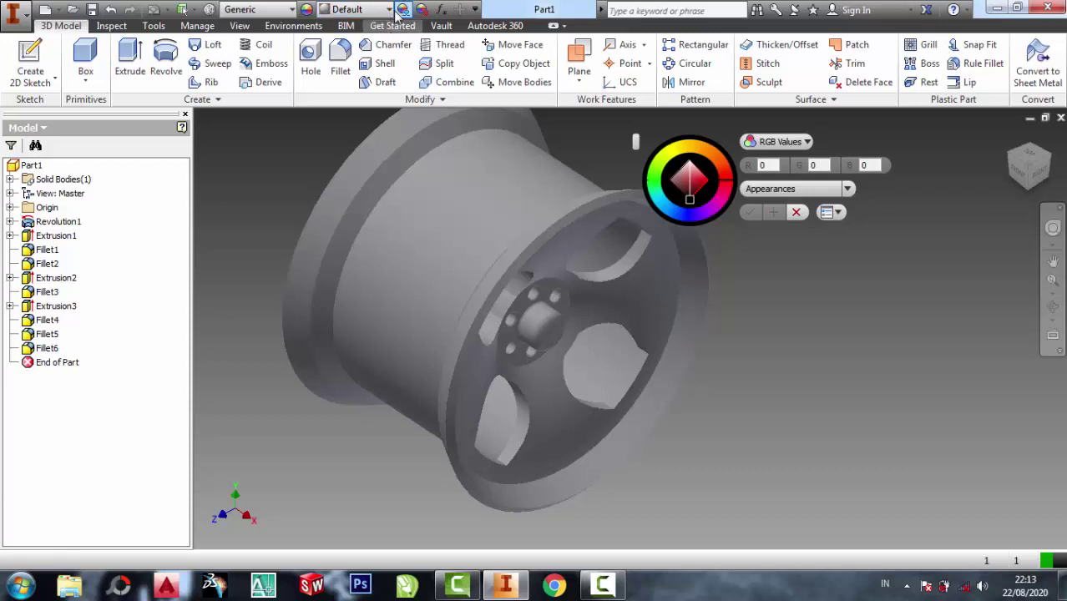
click(797, 213)
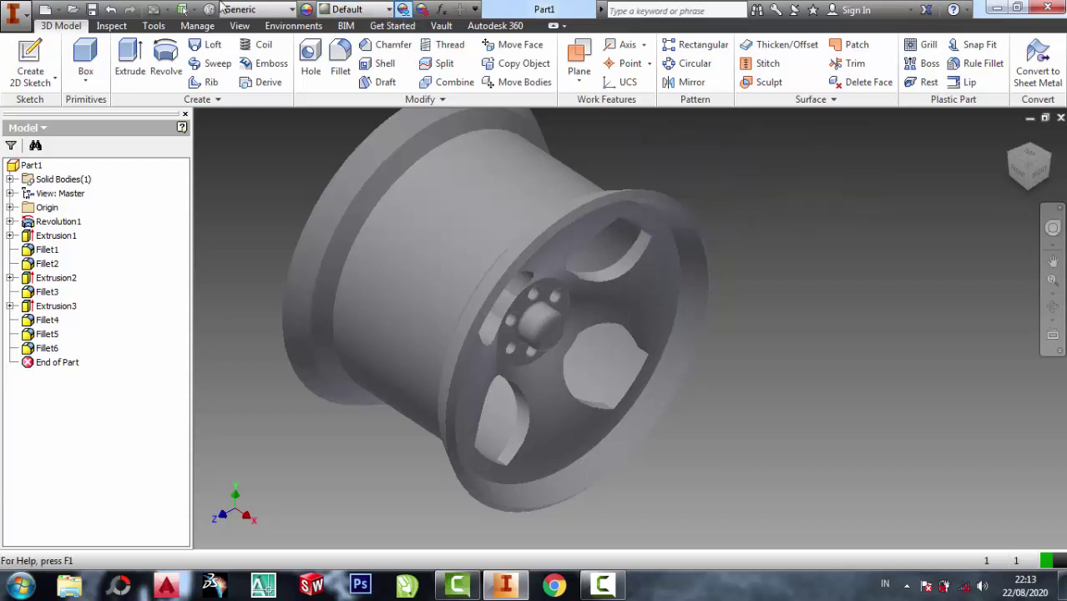
click(389, 9)
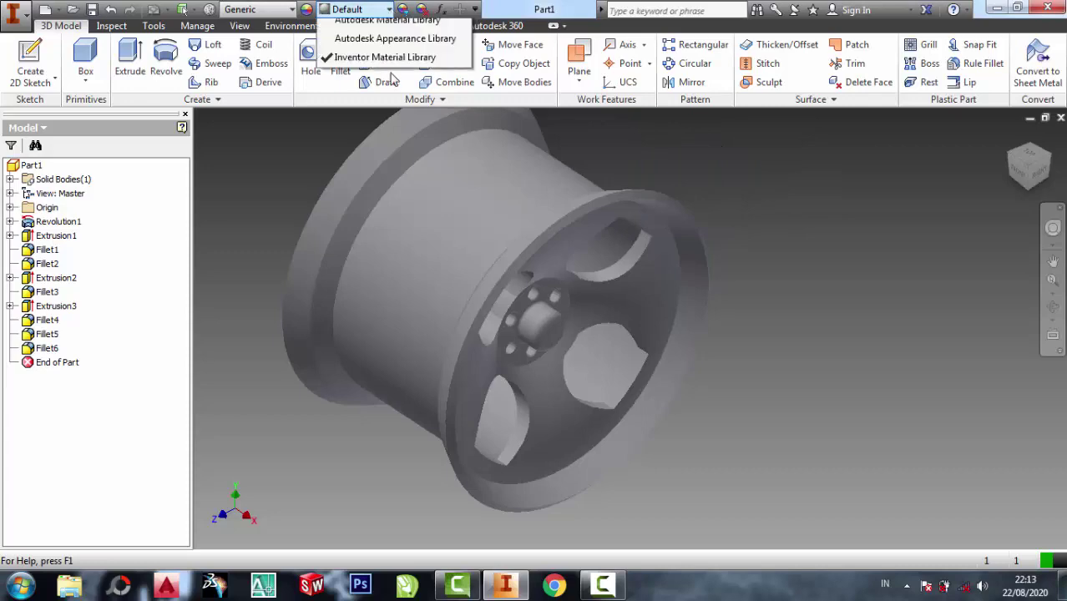
scroll(384, 125, up, 2)
scroll(381, 147, up, 3)
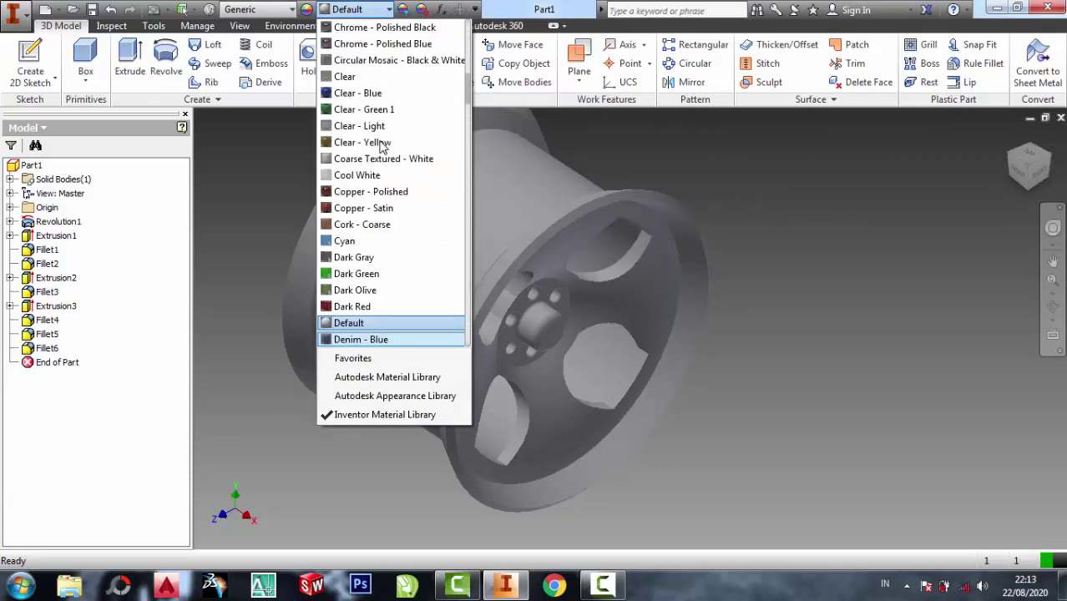
scroll(374, 125, up, 2)
scroll(368, 92, up, 2)
scroll(365, 95, up, 4)
scroll(365, 94, up, 1)
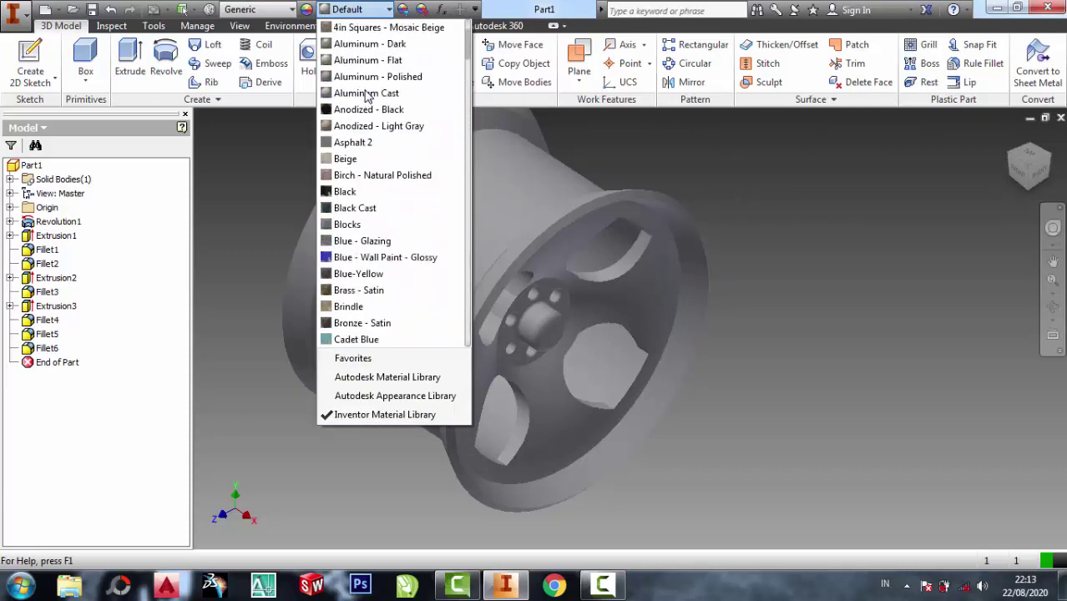
scroll(365, 94, up, 1)
click(379, 93)
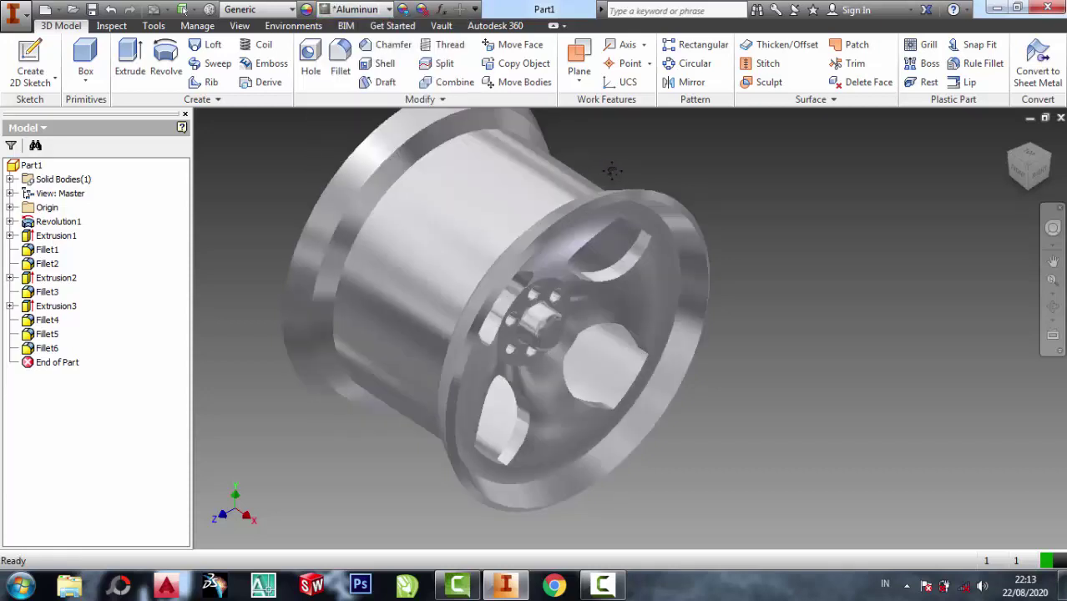
middle_drag(611, 170, 661, 182)
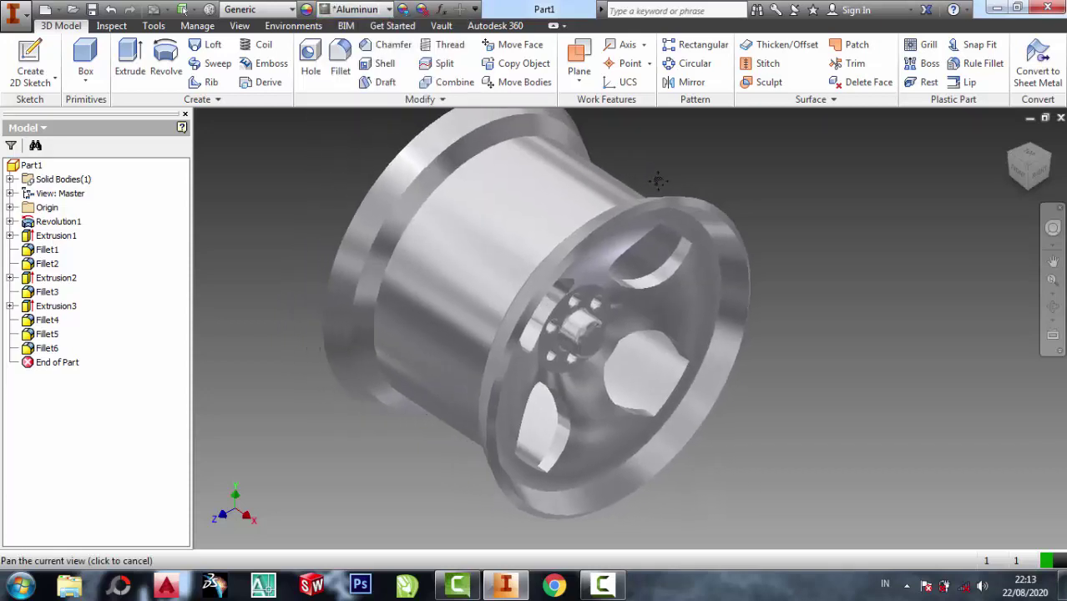
click(1053, 308)
mouse_move(766, 345)
mouse_down()
mouse_move(533, 309)
mouse_move(314, 304)
mouse_move(559, 303)
mouse_move(564, 255)
mouse_move(496, 227)
mouse_move(436, 231)
mouse_move(369, 267)
mouse_move(495, 255)
mouse_move(612, 296)
mouse_move(624, 333)
mouse_up()
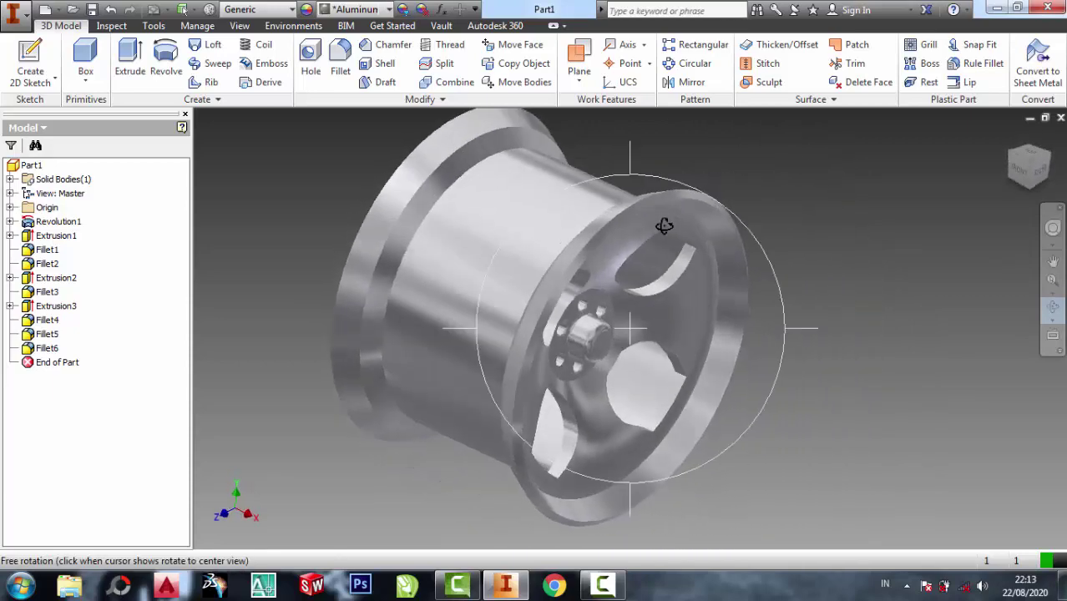
drag(667, 226, 657, 238)
right_click(775, 171)
click(760, 221)
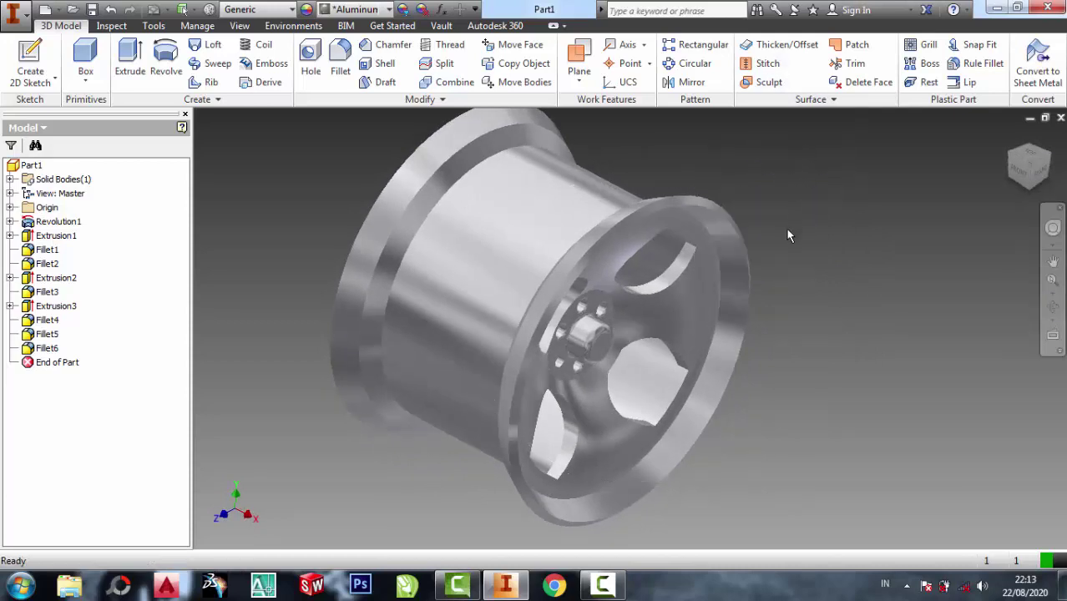